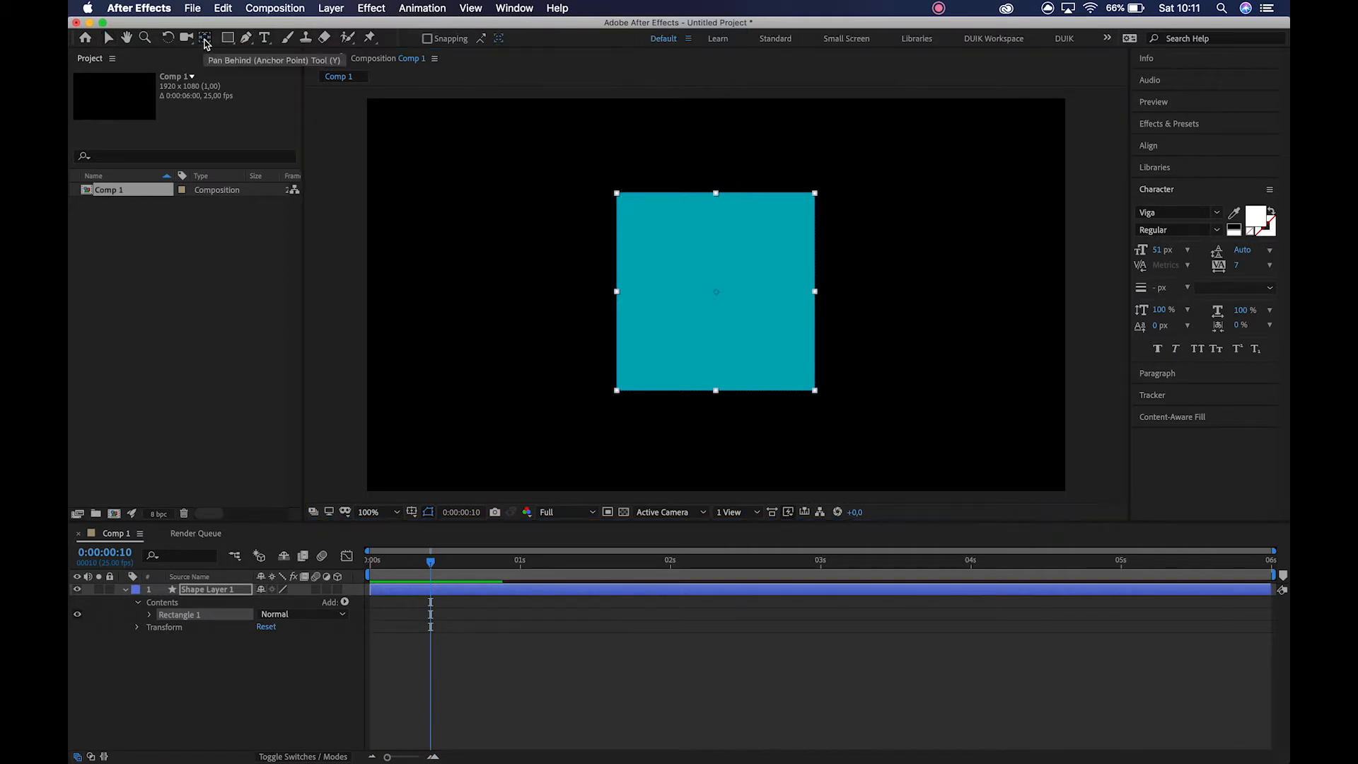
Draw a small square mask around the centre of the teal square on Shape Layer 1.
left_click(539, 263)
left_click(695, 285)
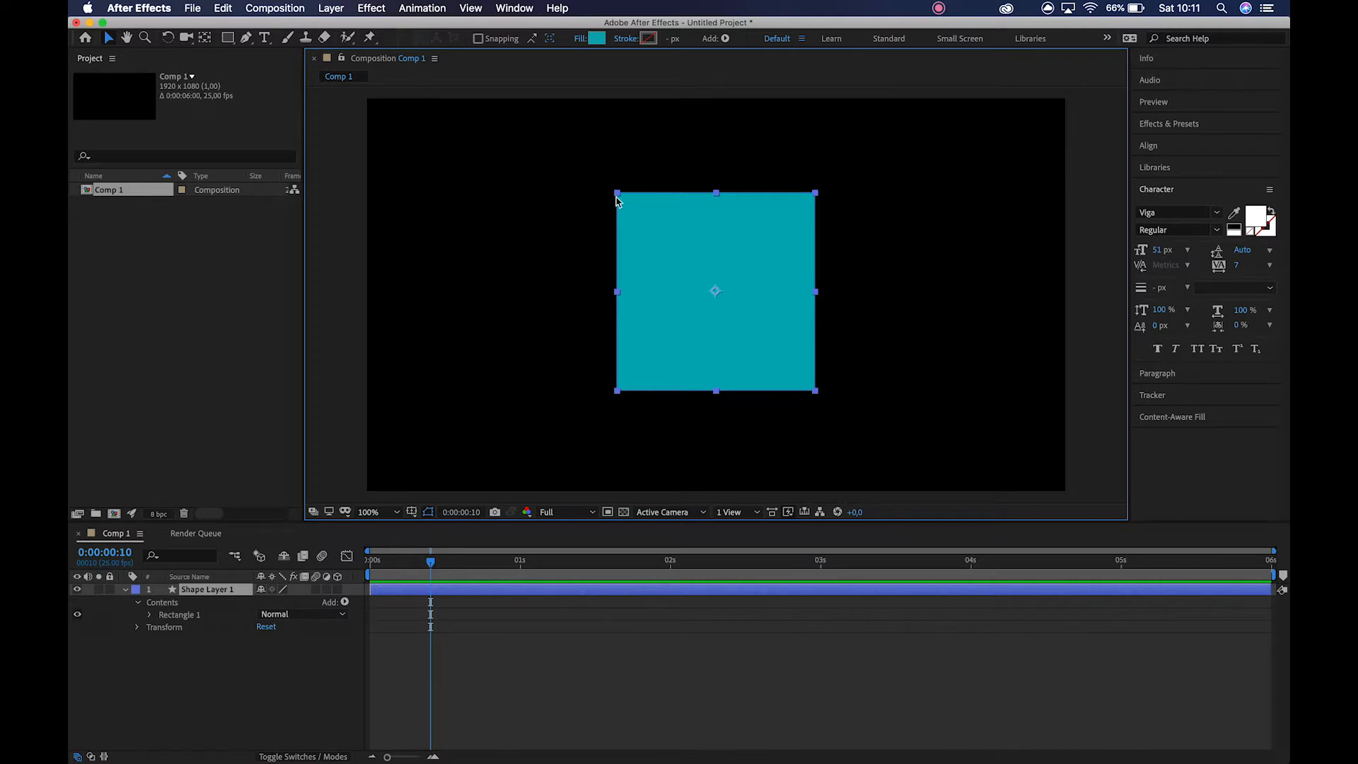
left_click(228, 38)
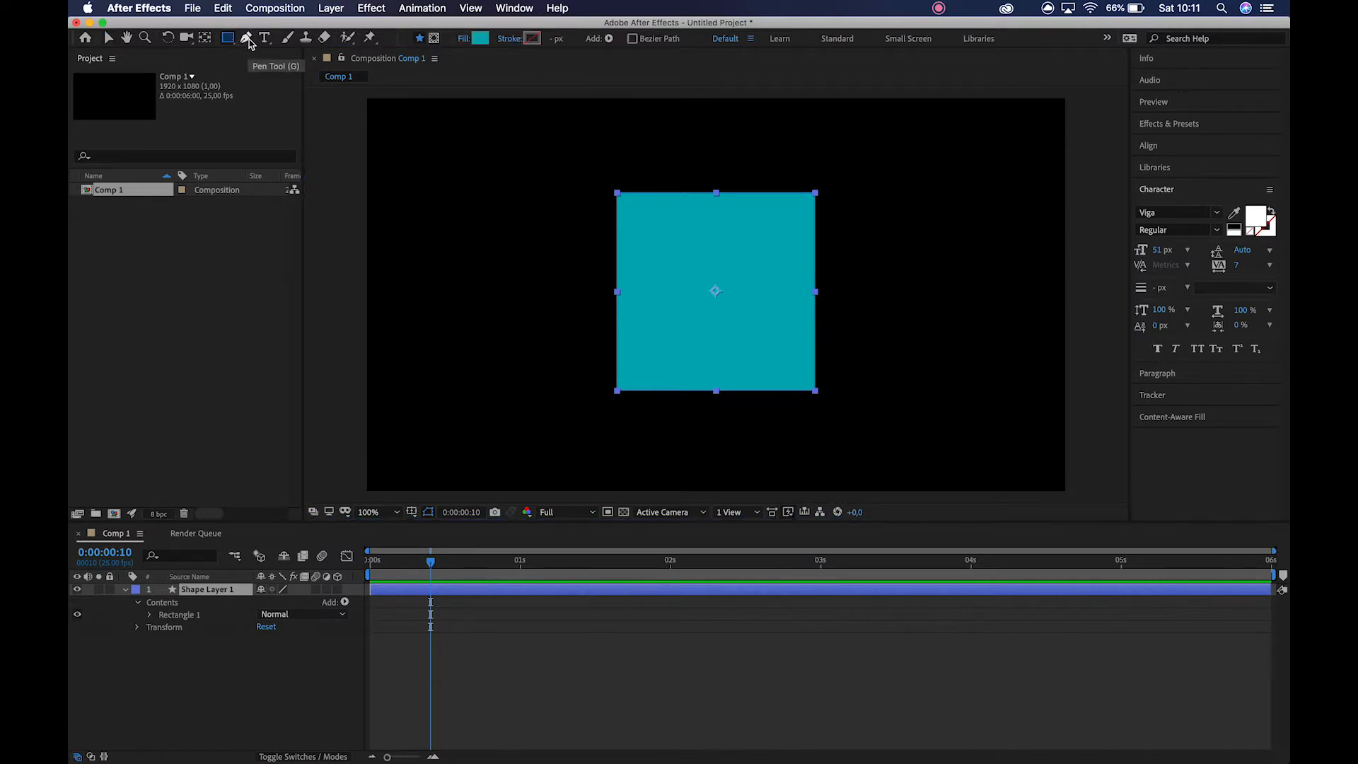
left_click(249, 40)
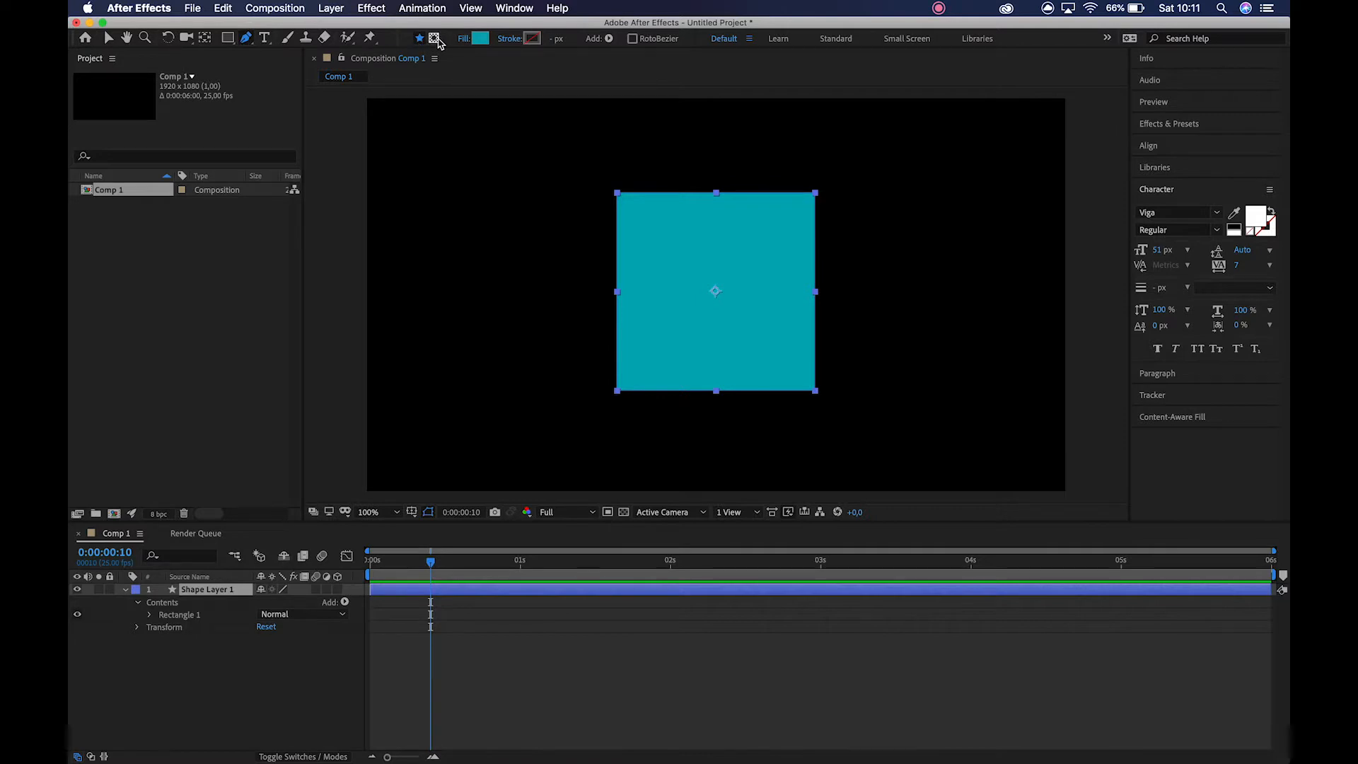
left_click(225, 41)
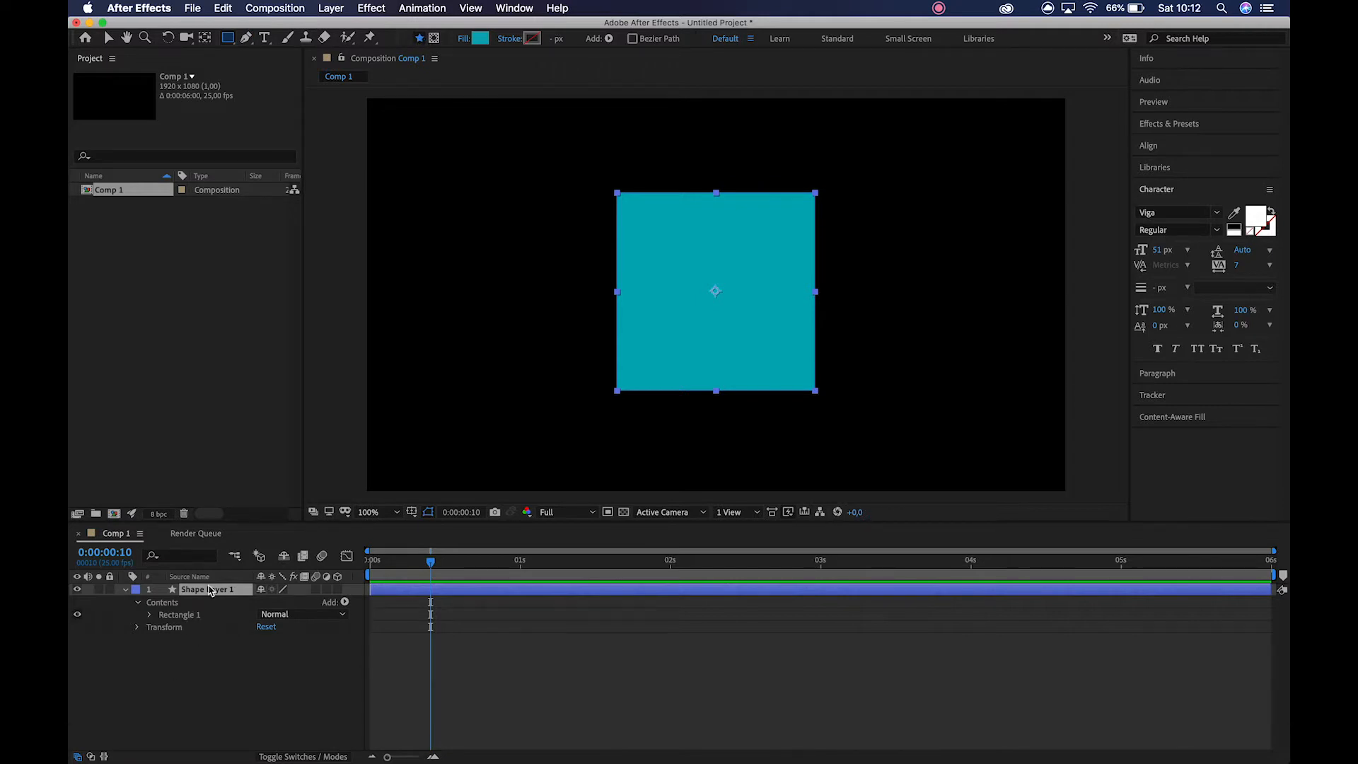
left_click(434, 37)
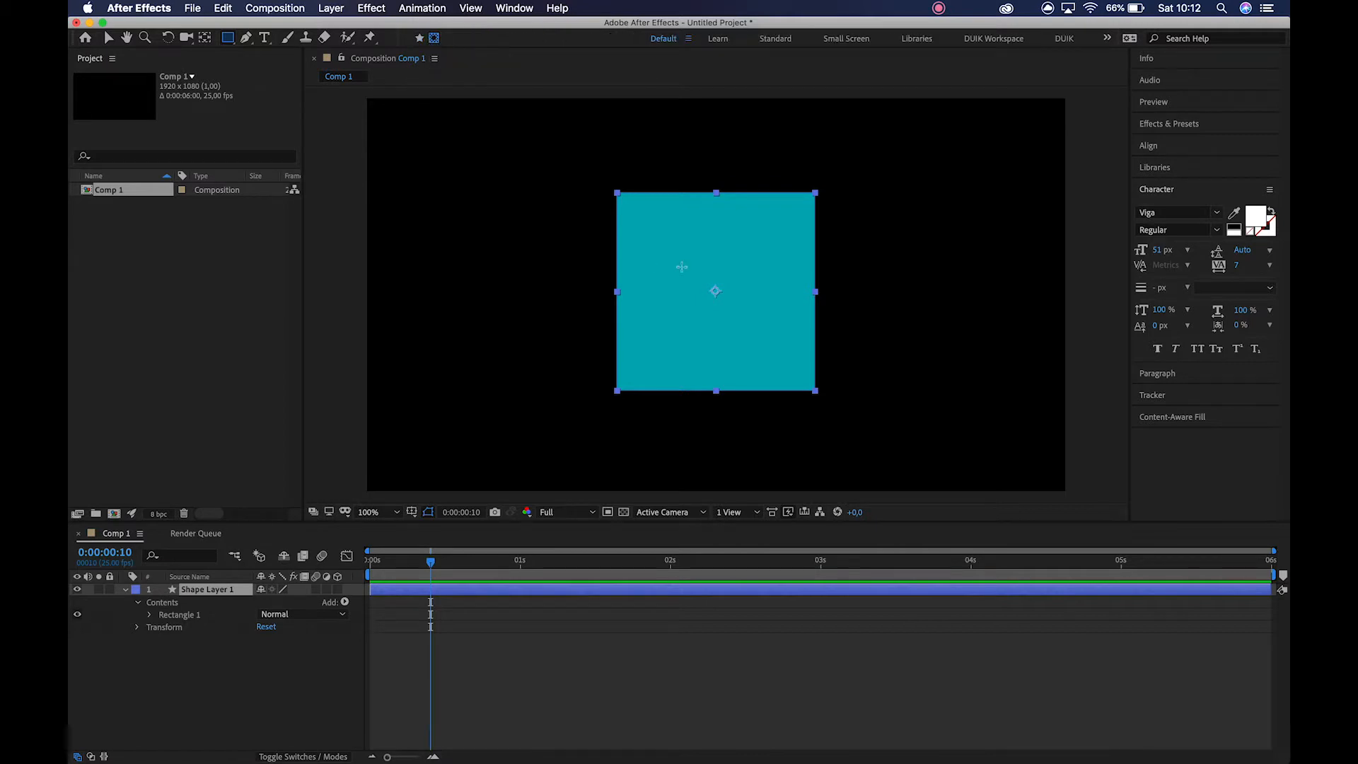
mouse_move(679, 264)
left_mouse_down()
mouse_move(773, 325)
mouse_move(759, 311)
left_mouse_up()
key("v")
Move the whole mask slightly upward so it sits in the upper middle part of the teal square.
left_click(813, 288)
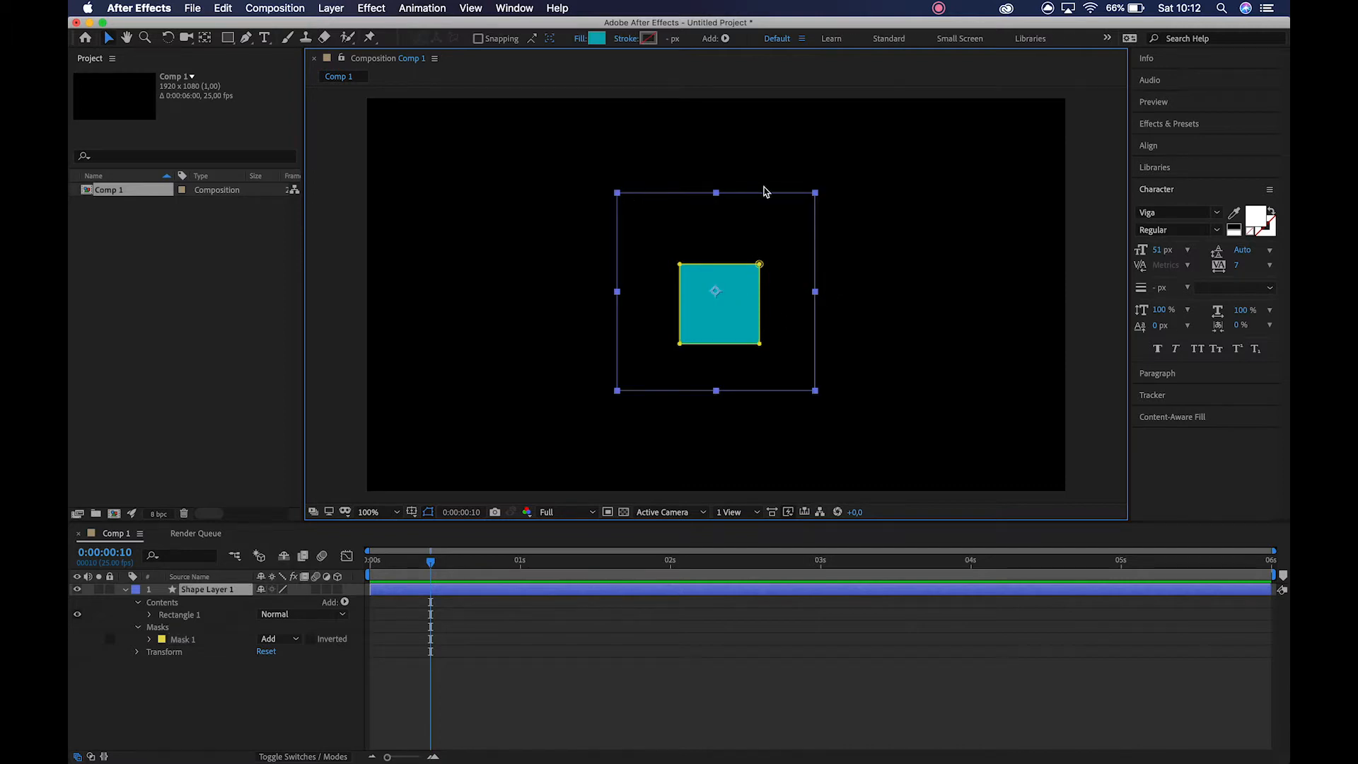
left_click(759, 264)
double_click(758, 265)
left_click_drag(742, 297, 749, 254)
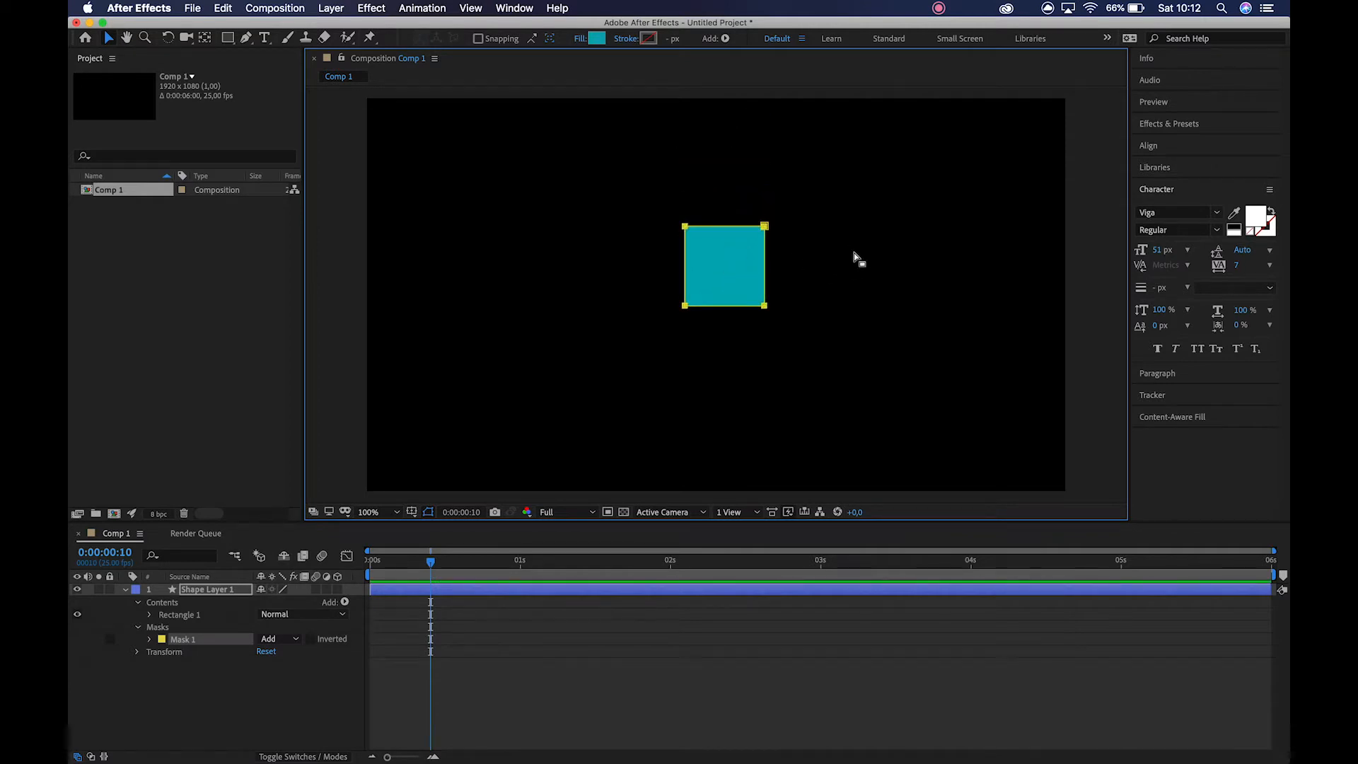
left_click(853, 258)
left_click(727, 260)
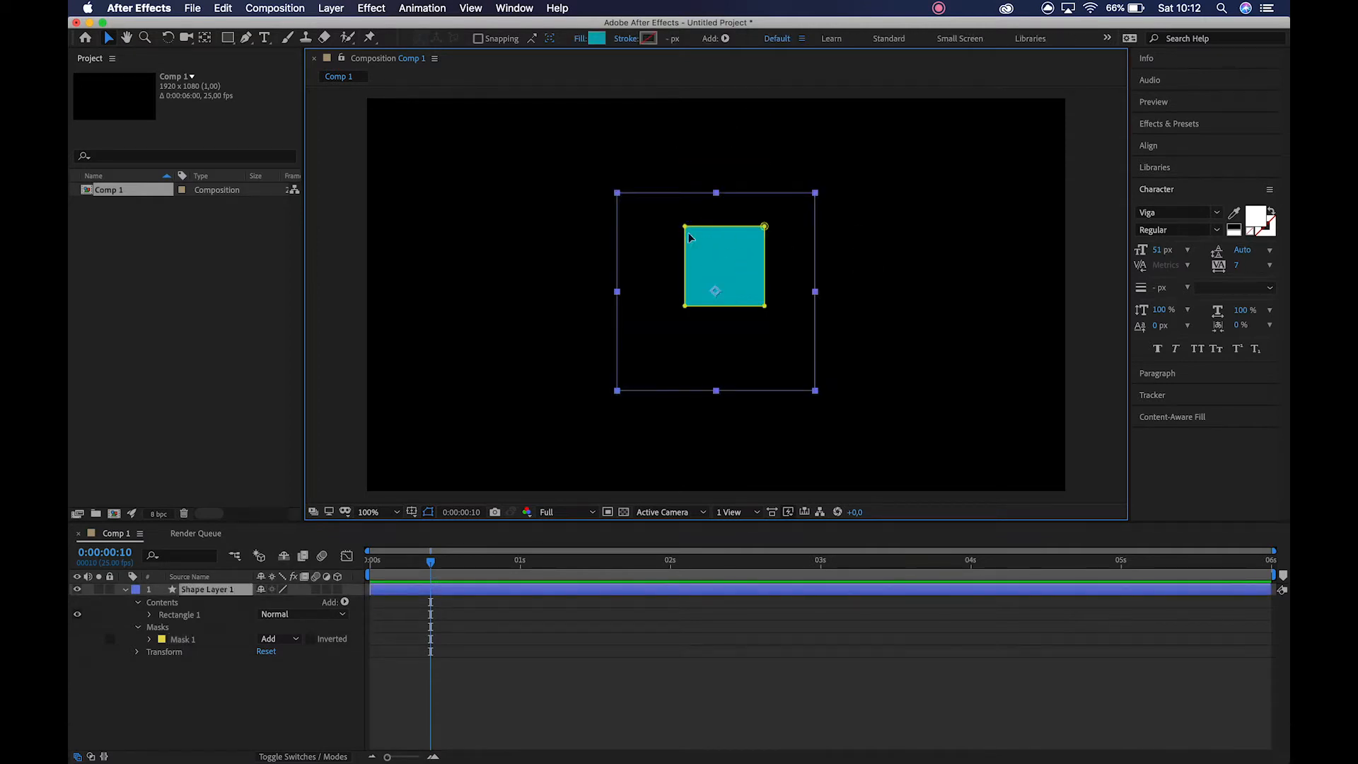
Reveal the mask path of Mask 1 and set its mask mode to Subtract.
left_click(187, 640)
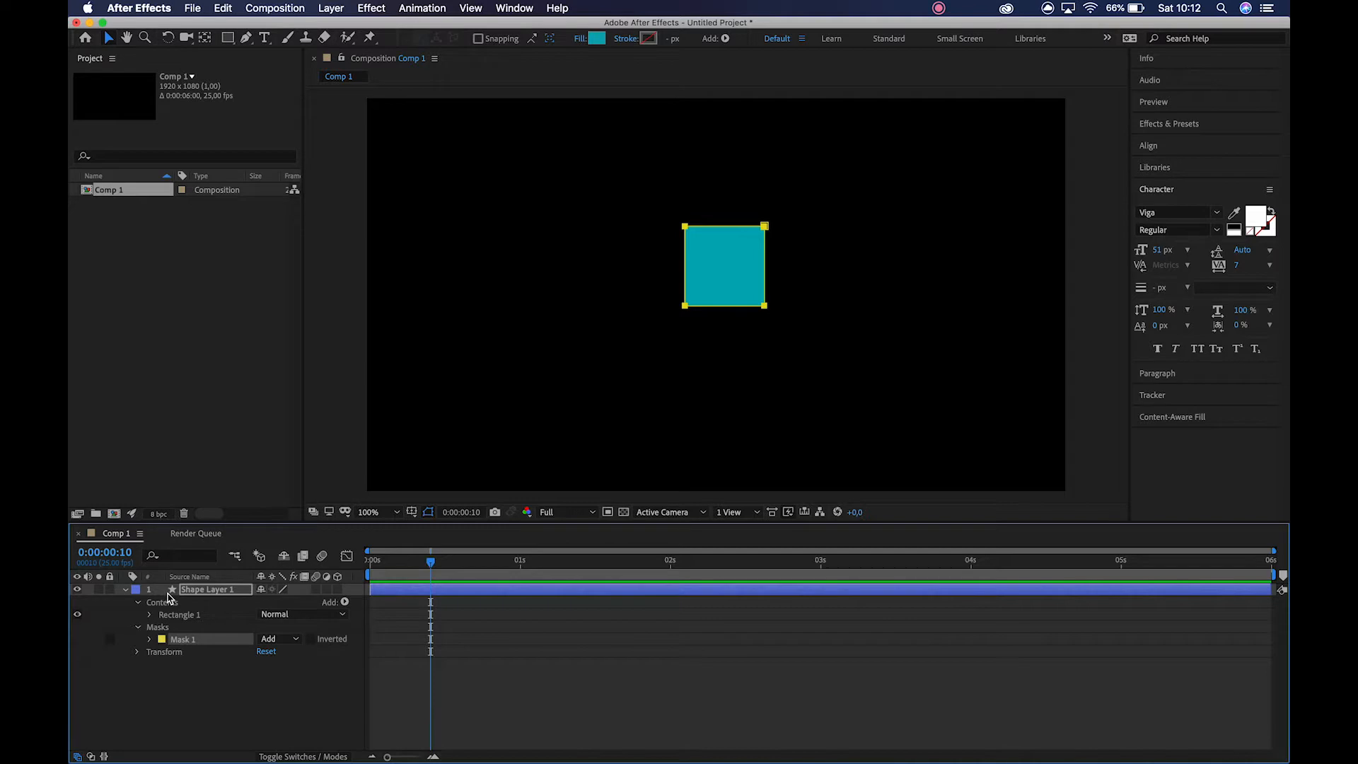
key("u")
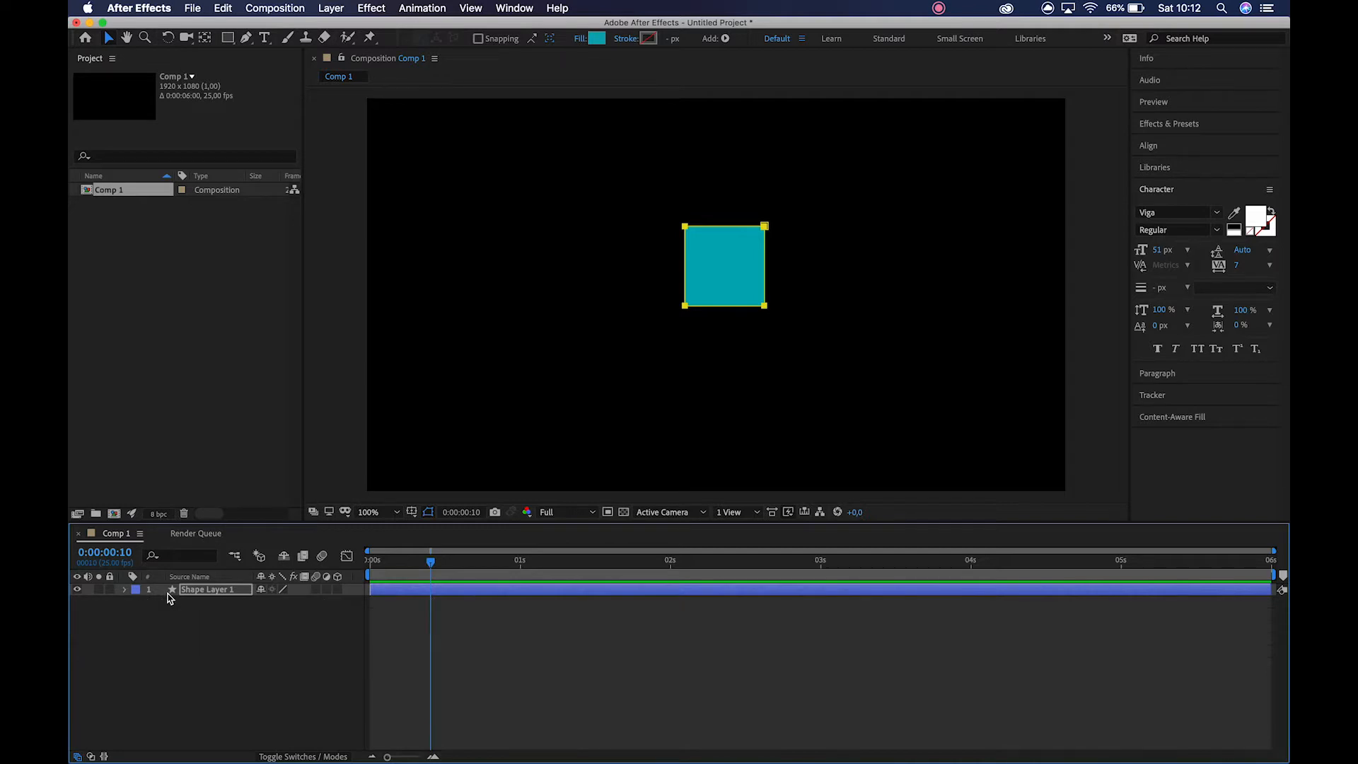
key("m")
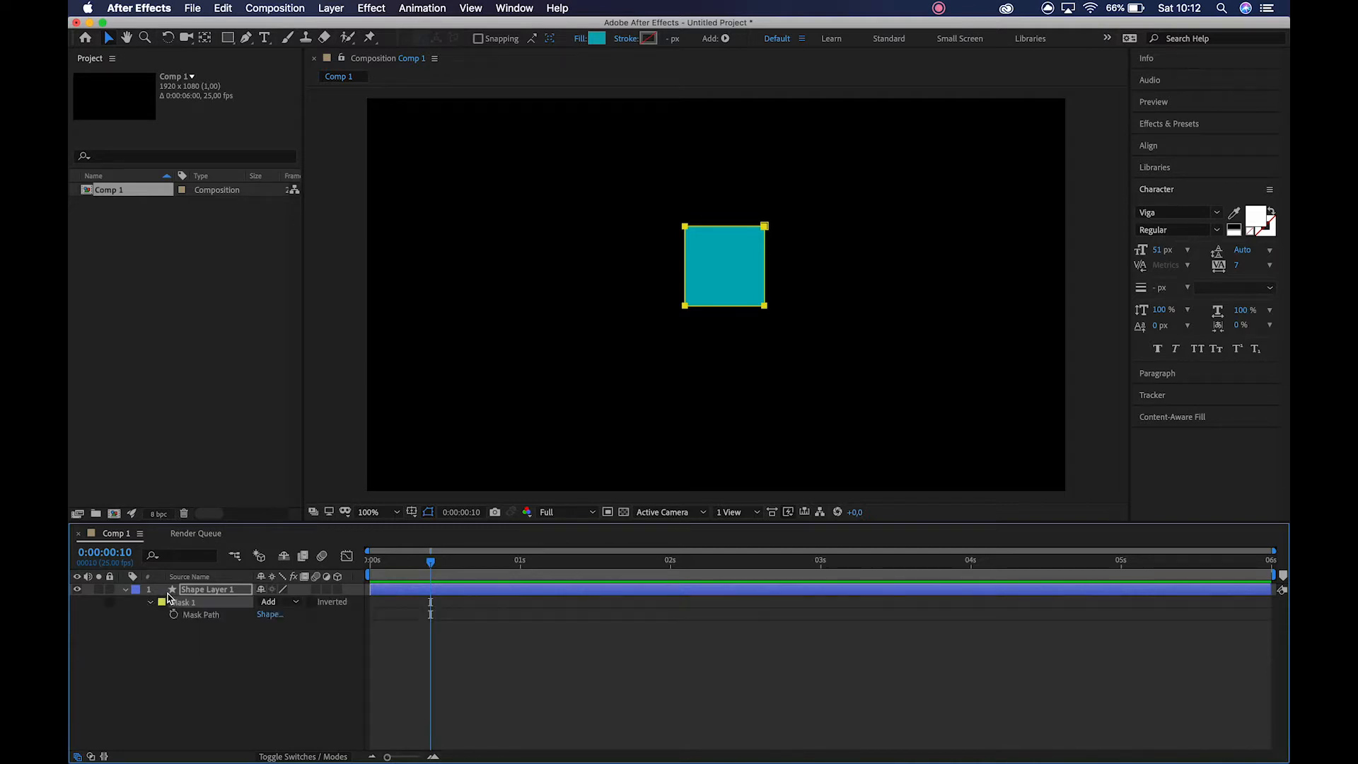
left_click(296, 603)
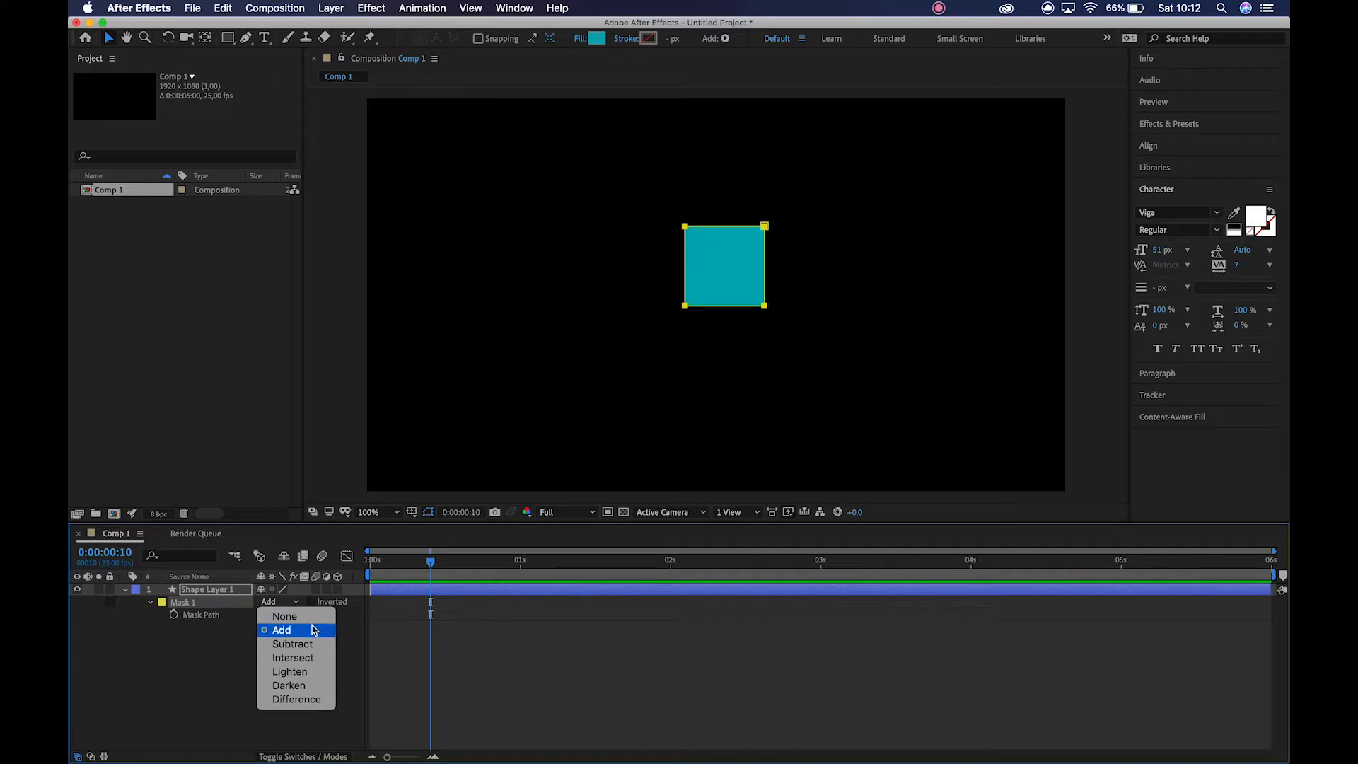
left_click(292, 643)
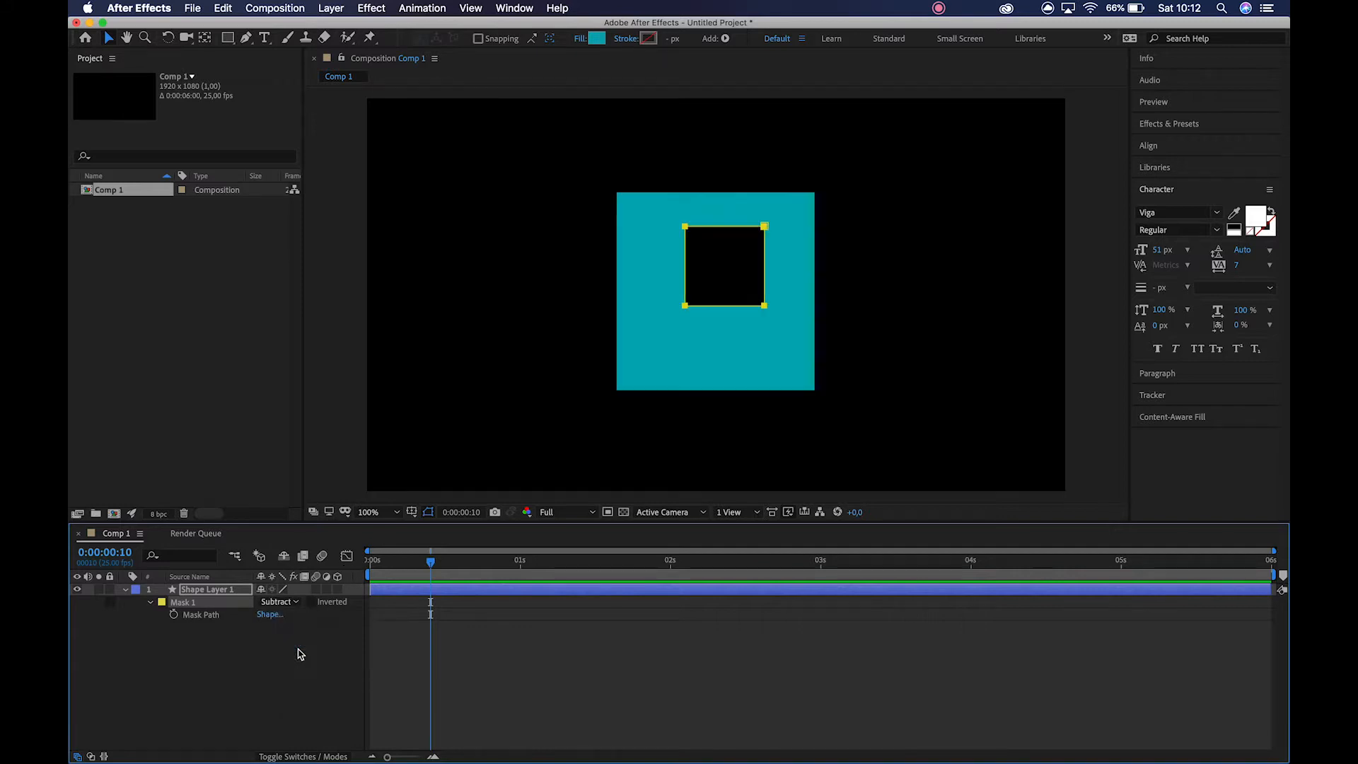
Move the whole subtracting mask down and left into the lower-left part of the teal square.
double_click(760, 226)
left_click_drag(737, 283, 711, 297)
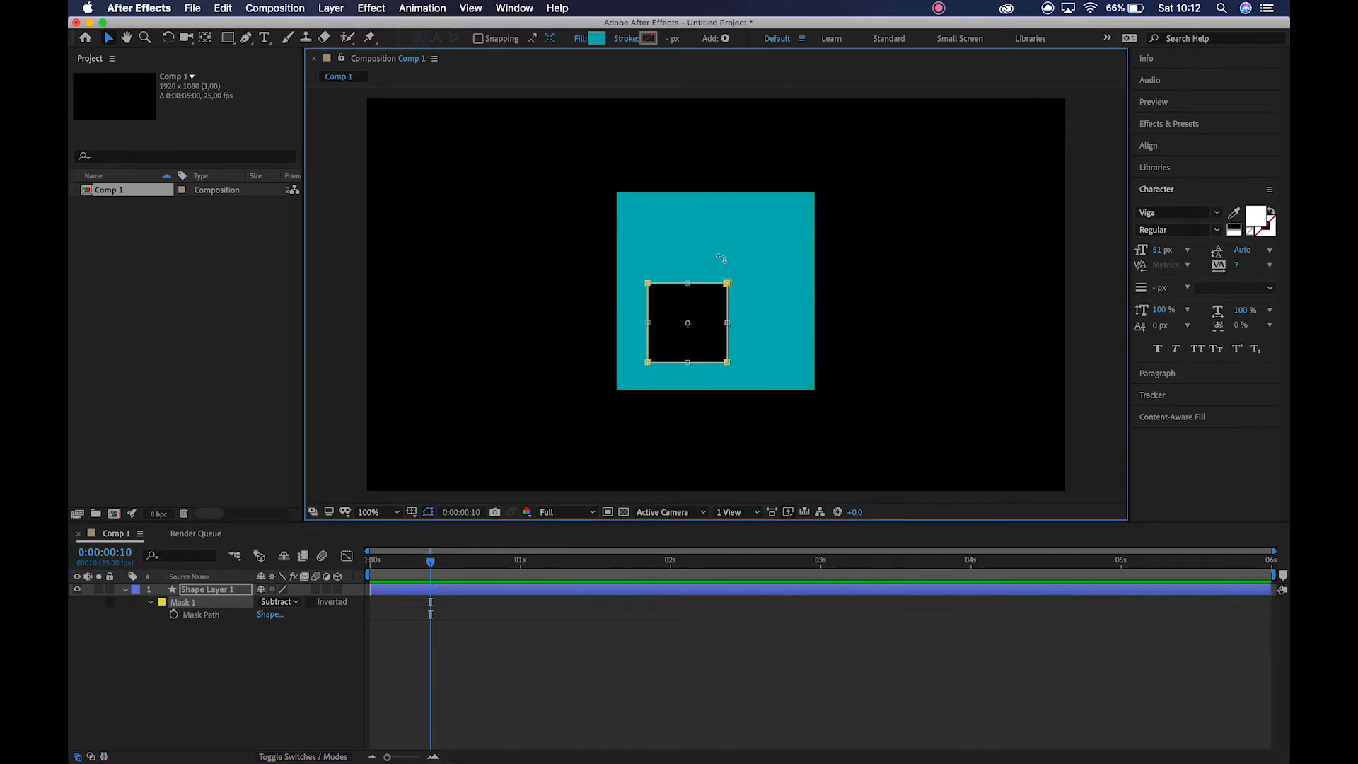
key("Return")
Reshape Mask 1 by pulling its upper-right vertex up and outward, its upper-left vertex slightly inward and its lower-right vertex outward.
left_click(727, 284)
left_click(743, 268)
left_click(727, 283)
left_click_drag(727, 283, 770, 244)
mouse_move(648, 284)
left_mouse_down()
mouse_move(649, 212)
mouse_move(614, 188)
mouse_move(646, 225)
mouse_move(659, 283)
left_mouse_up()
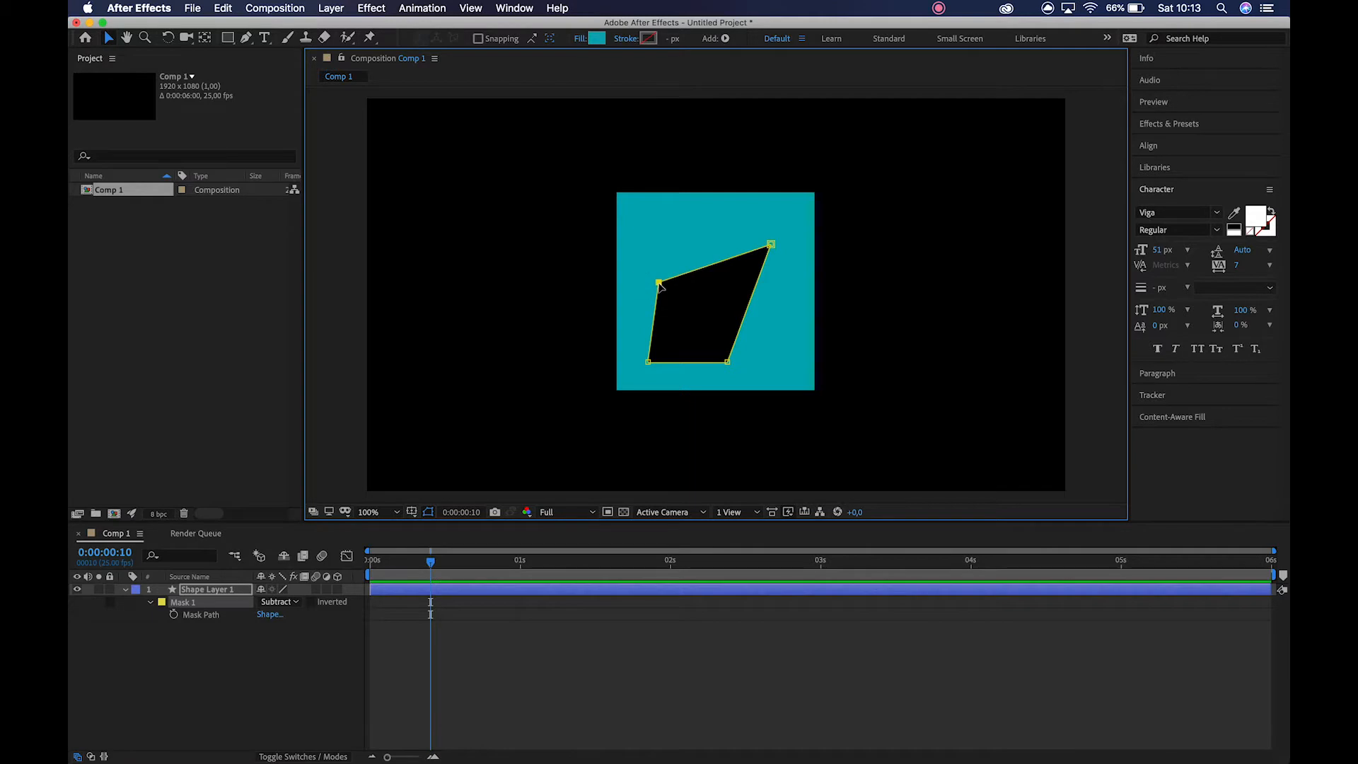
left_click_drag(727, 361, 773, 361)
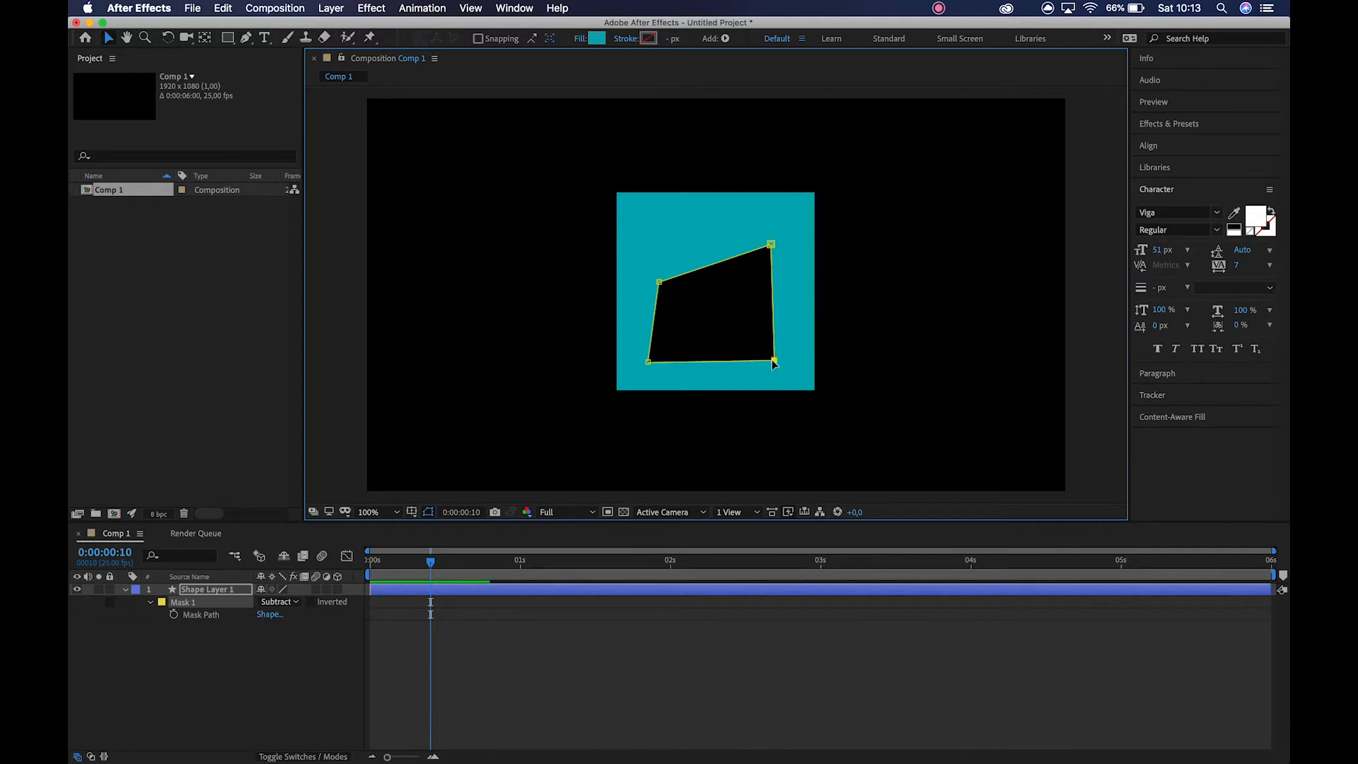
left_click(267, 602)
left_click(223, 677)
Draw a second, upright rectangular mask overlapping the upper-left part of Mask 1.
left_click(228, 38)
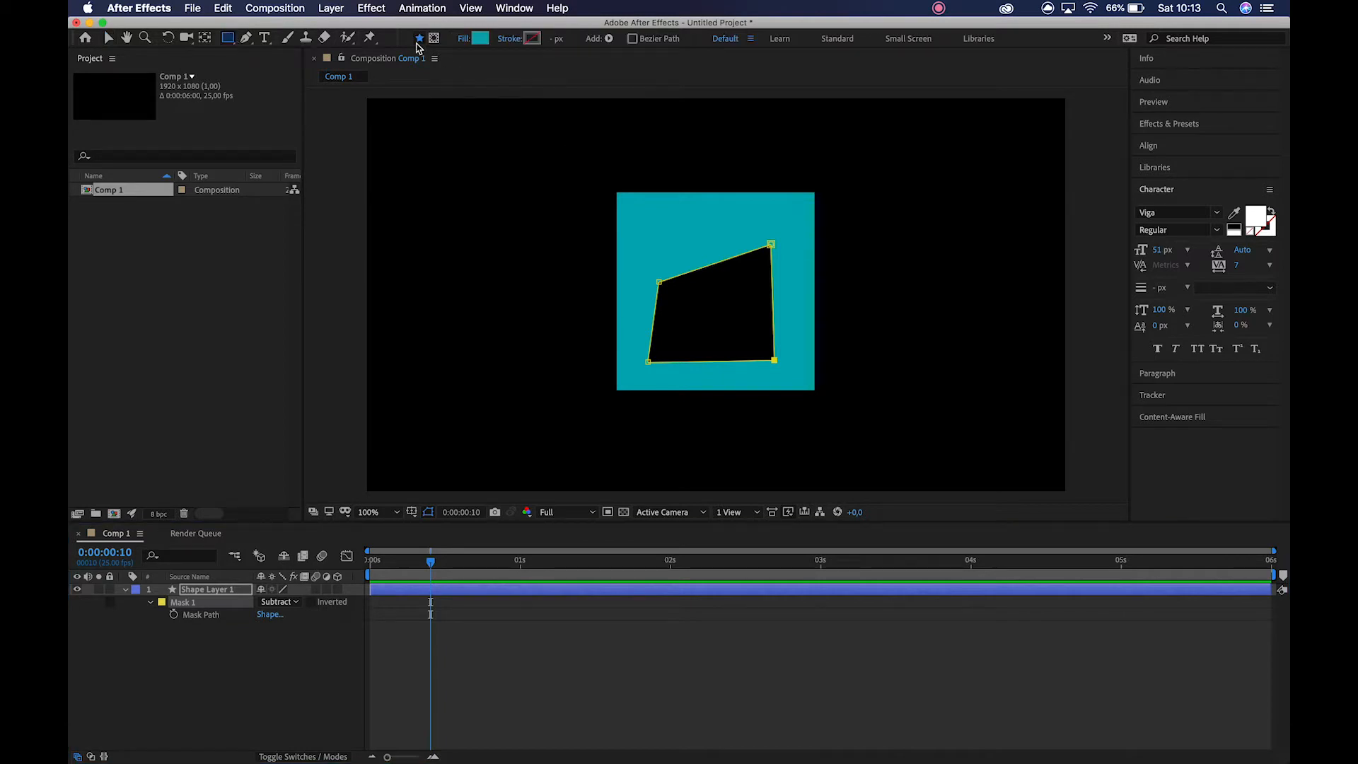
left_click(433, 38)
left_click_drag(649, 226, 711, 317)
key("v")
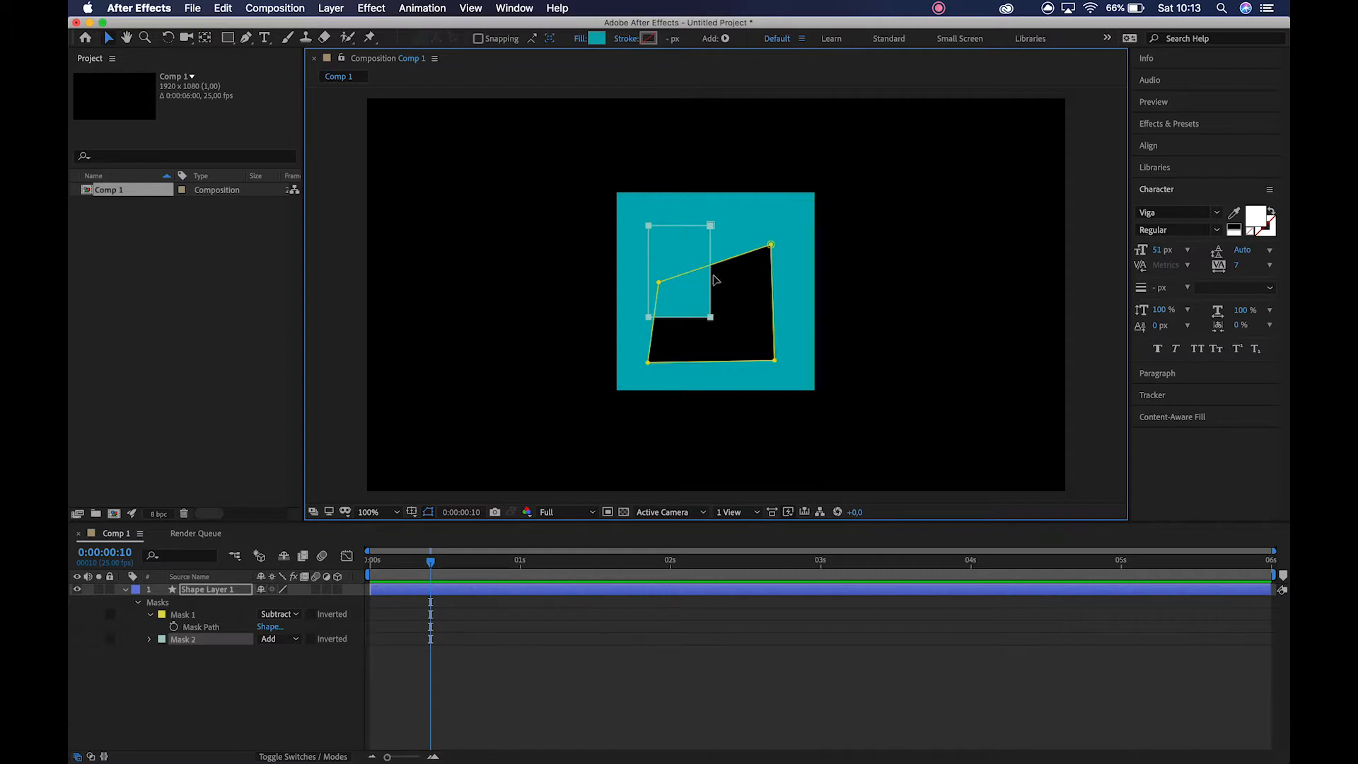
Try the Subtract mode on Mask 2, and set its mode to Intersect.
left_click(288, 636)
left_click(289, 638)
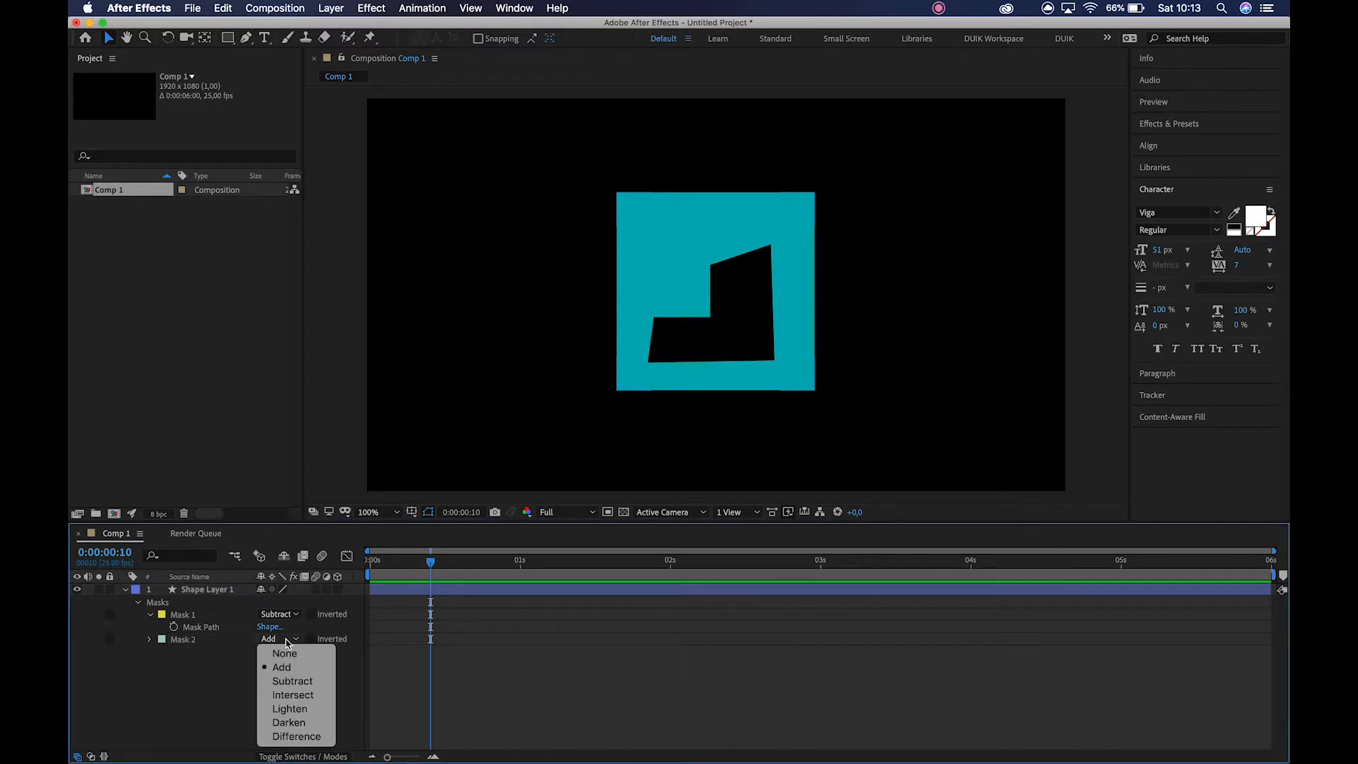
left_click(289, 680)
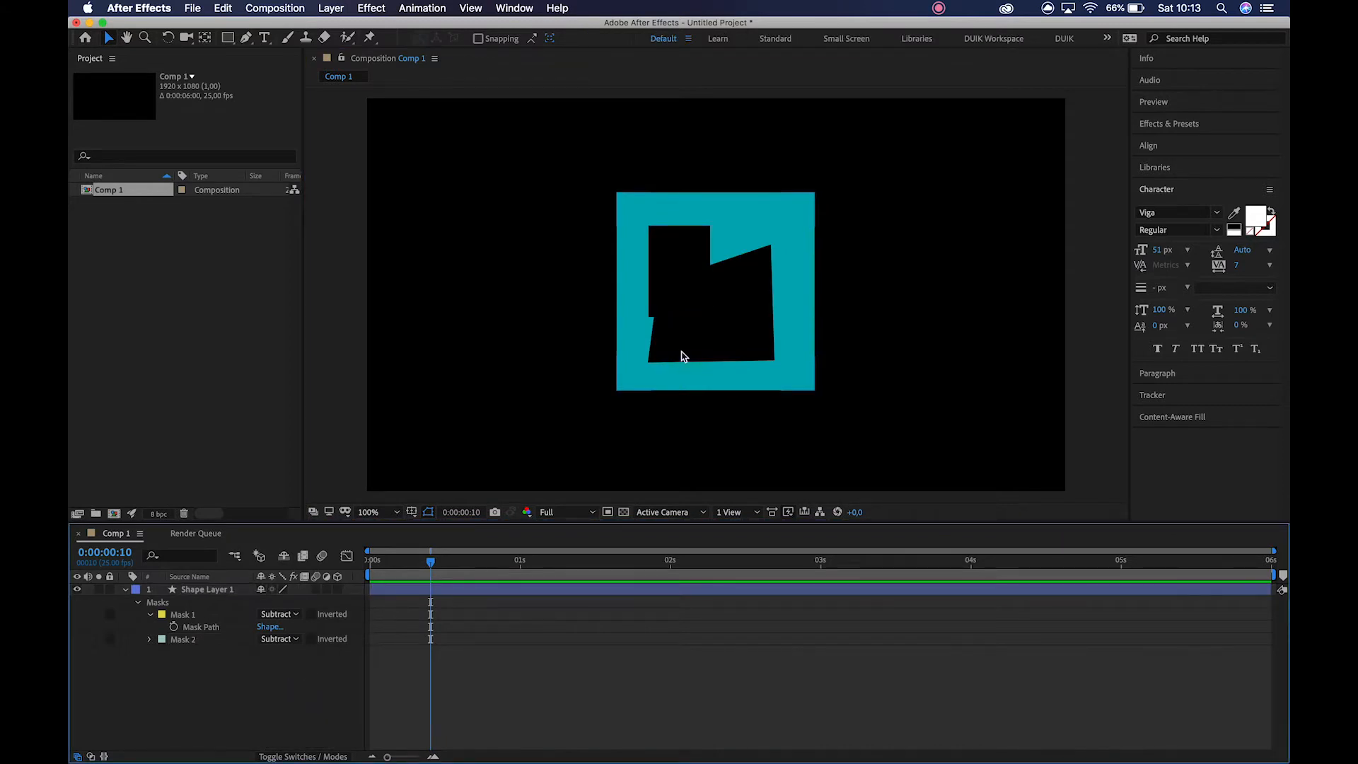
left_click(290, 638)
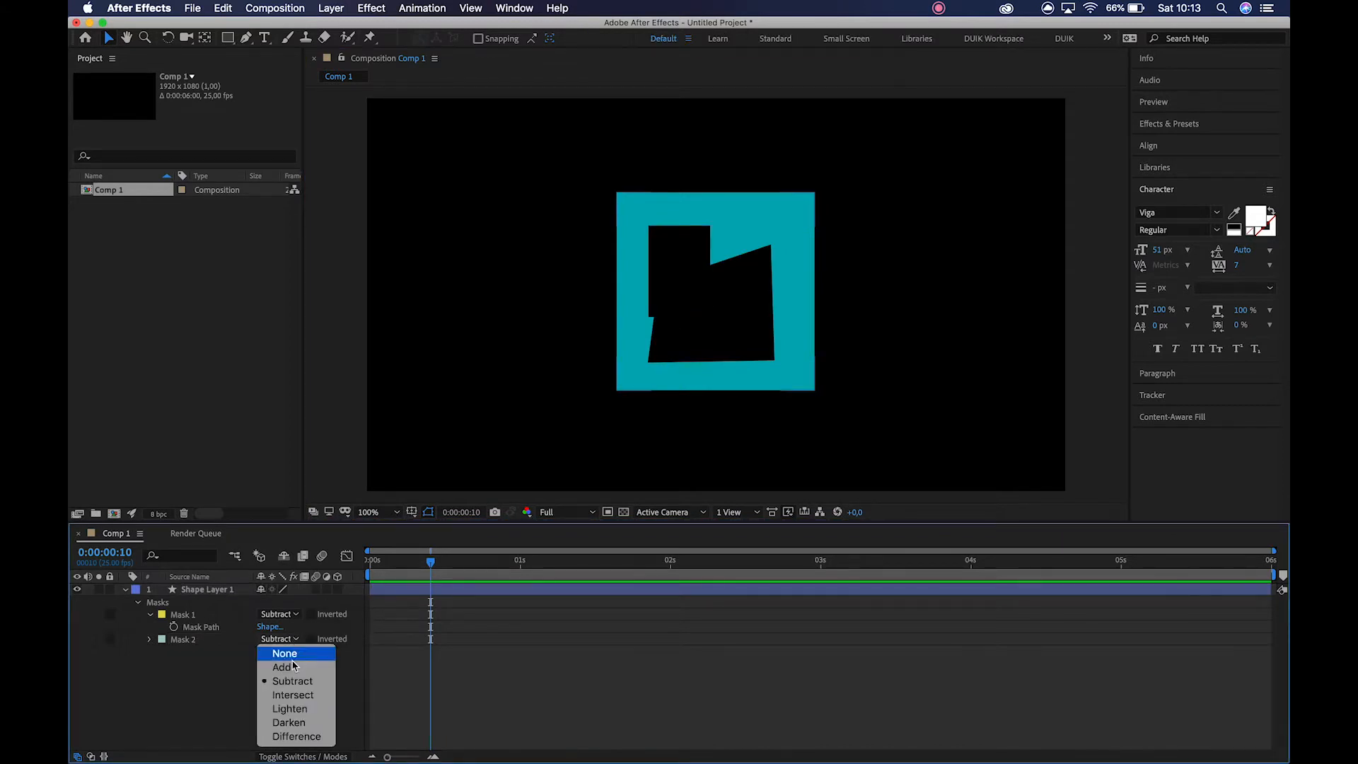
left_click(294, 696)
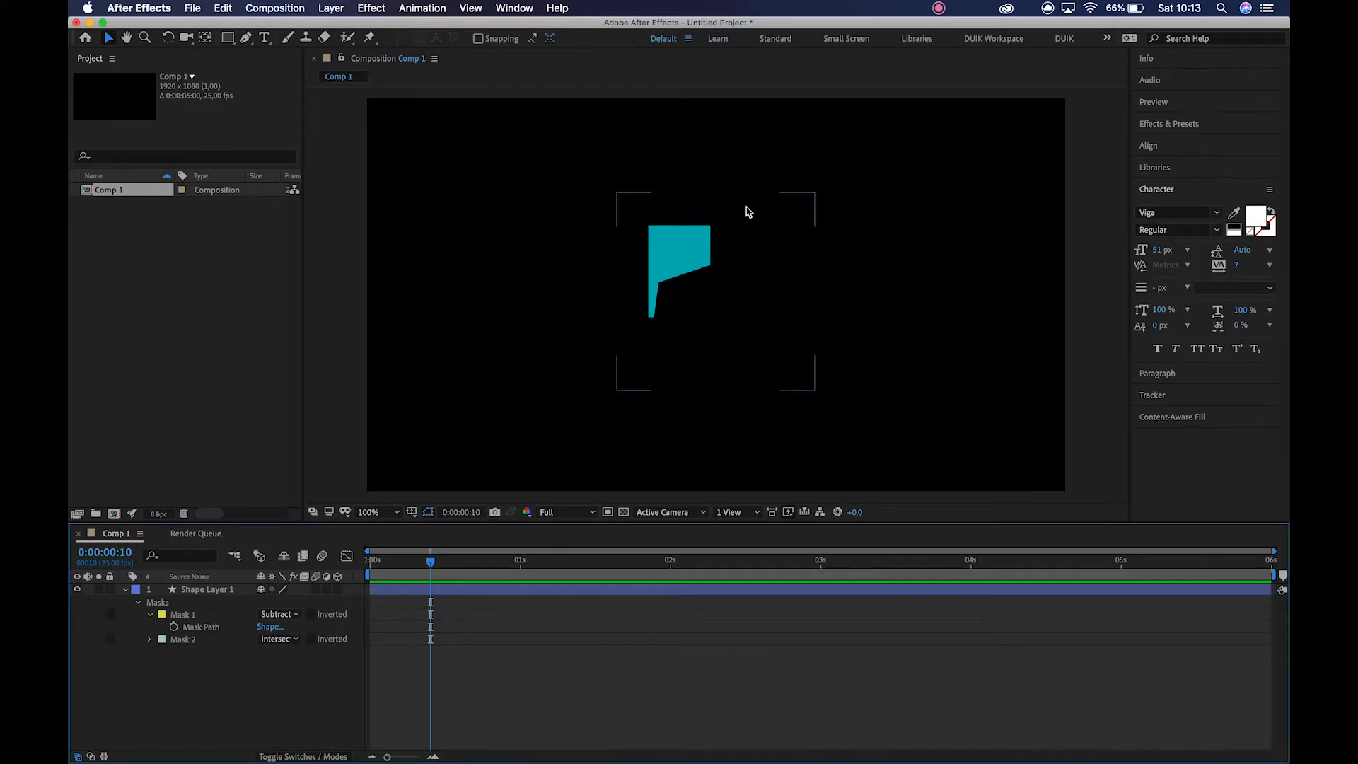
left_click(682, 264)
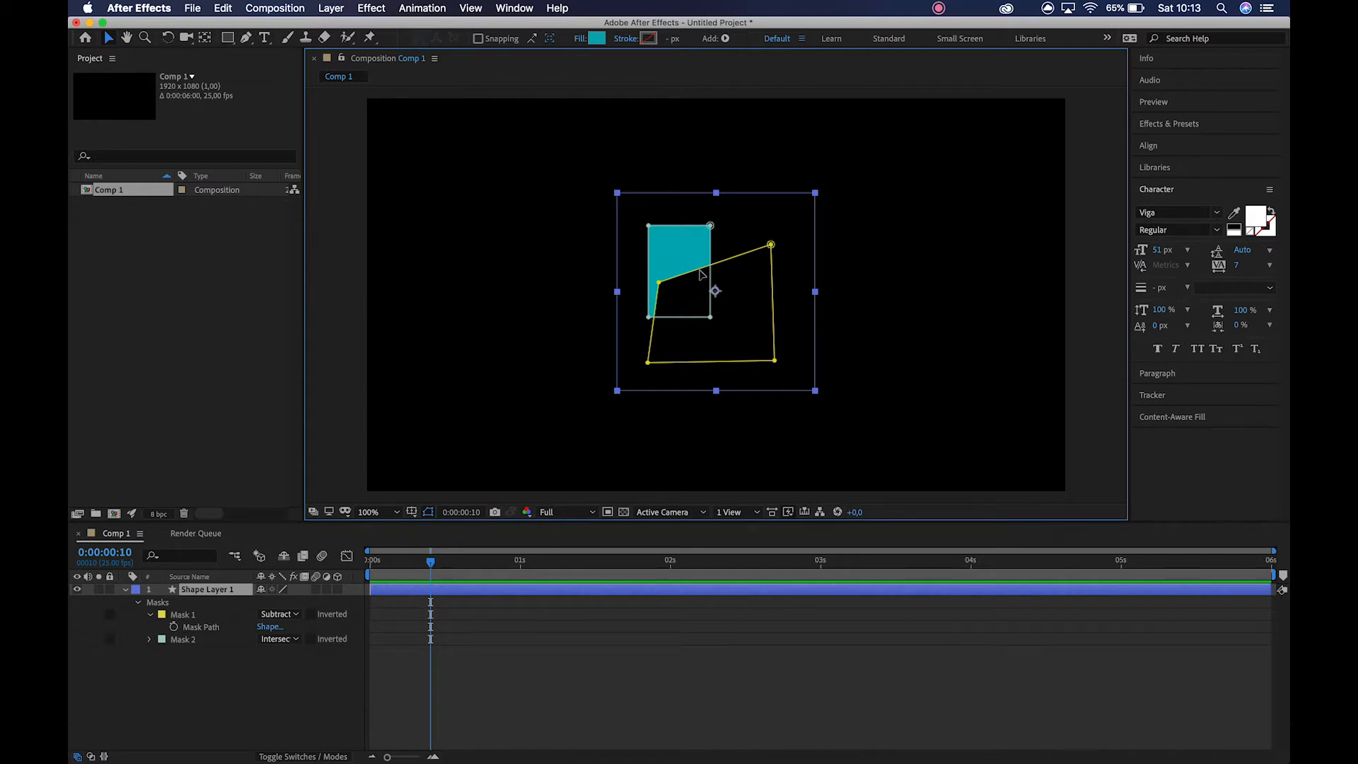
Set Mask 1's mode to Add and pull its upper-left vertex up and outward past Mask 2's edge.
left_click(296, 614)
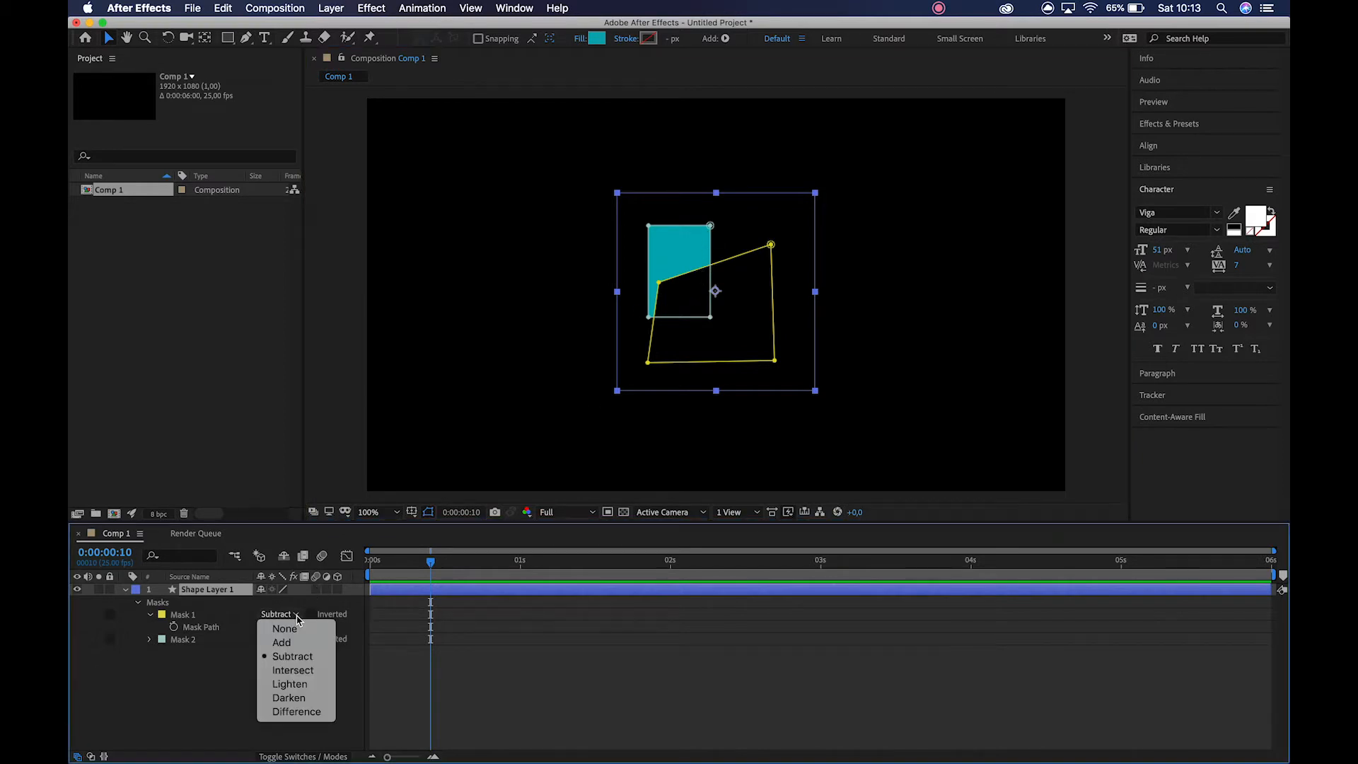
left_click(296, 644)
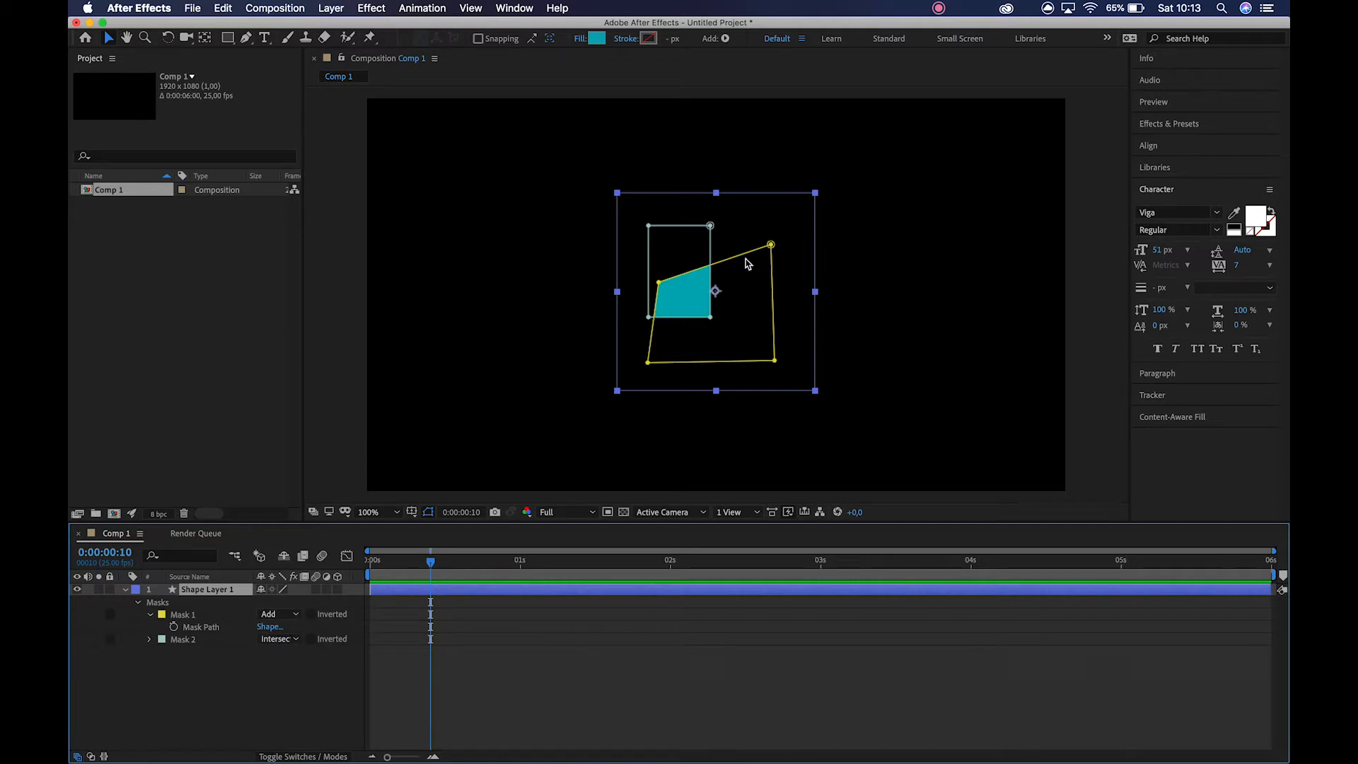
left_click_drag(658, 284, 635, 259)
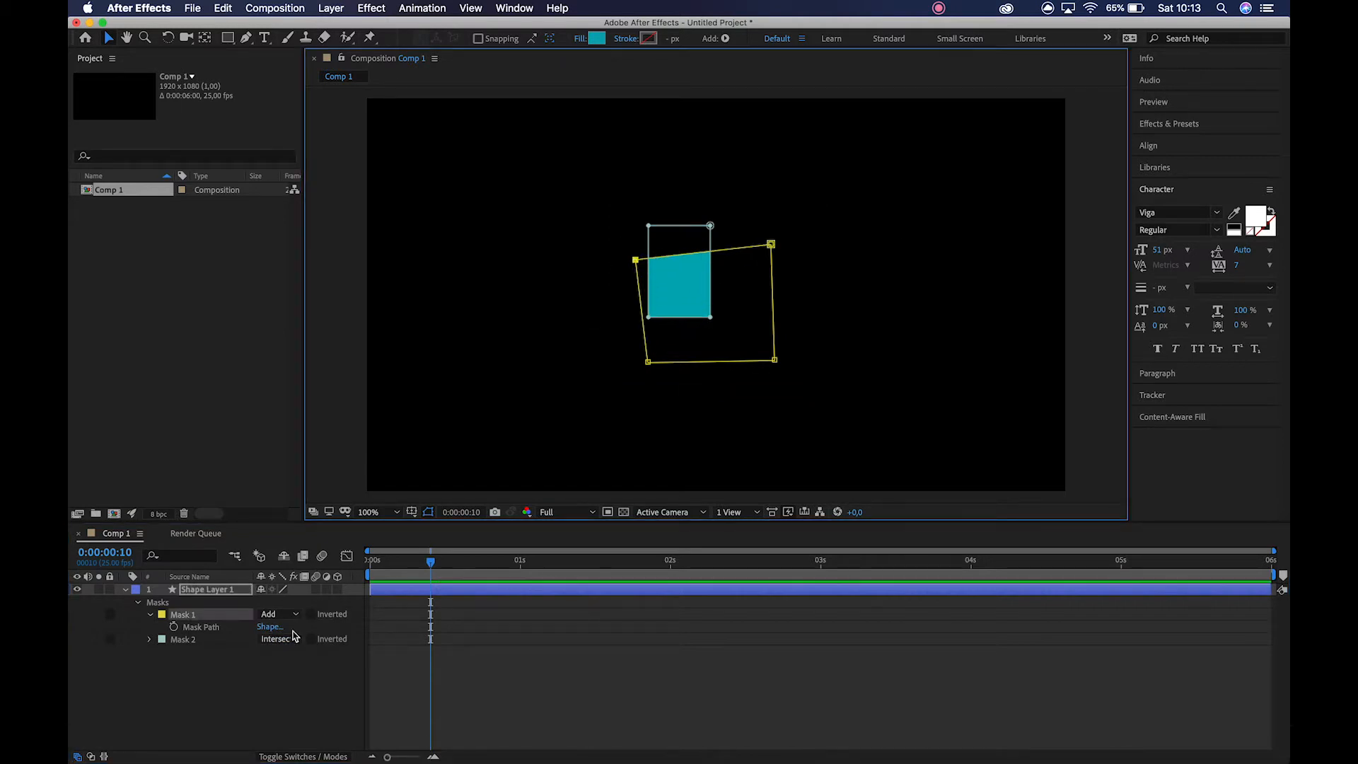
Delete Mask 2 and toggle the inversion of Mask 1 on and off repeatedly to compare the result.
left_click(185, 639)
key("Delete")
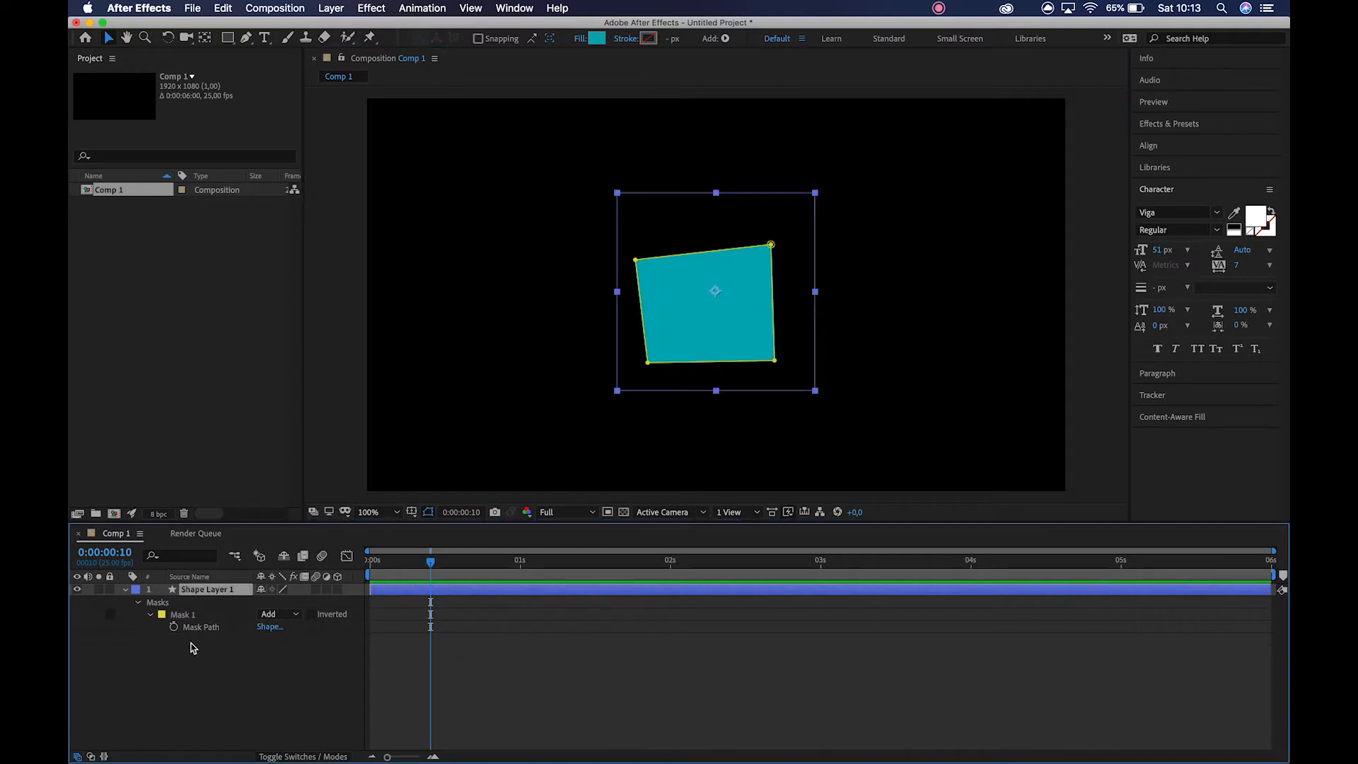
left_click(316, 619)
left_click(316, 619)
left_click(316, 619)
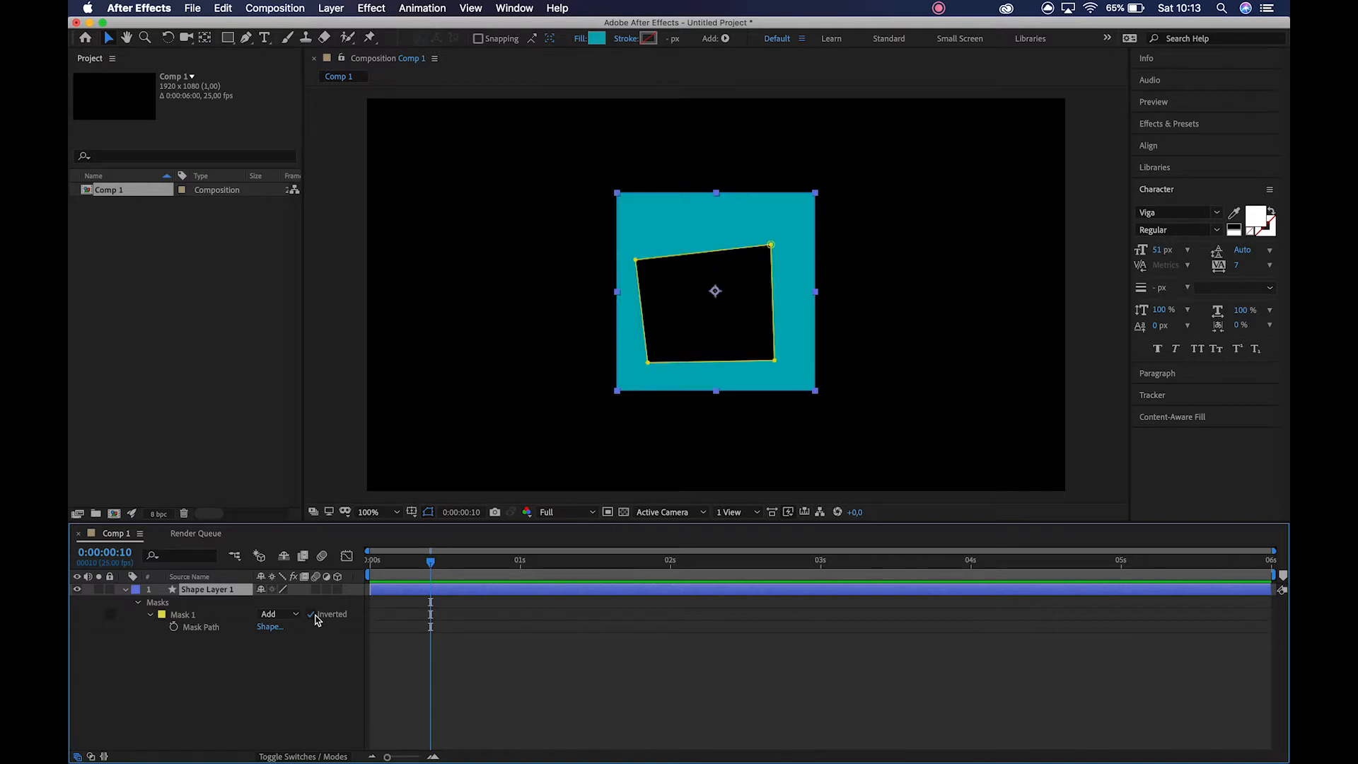
left_click(316, 620)
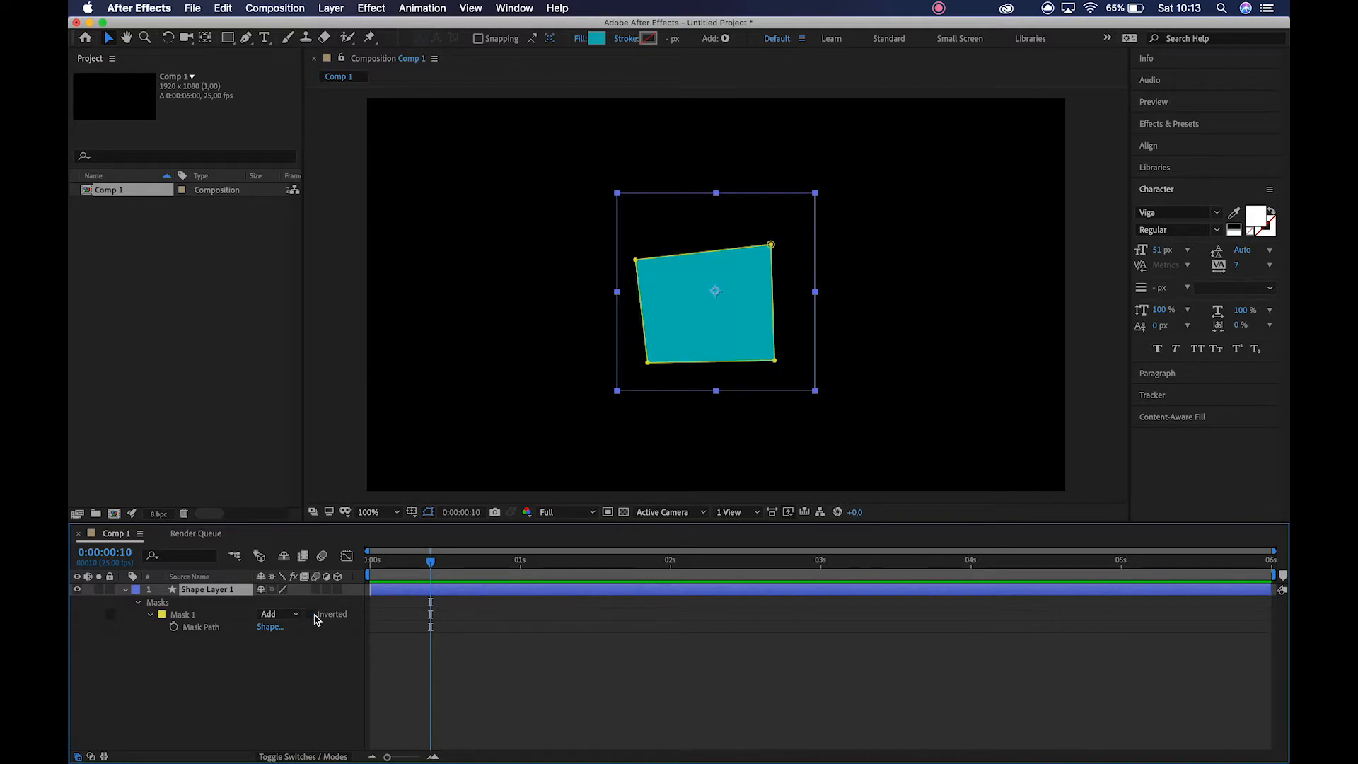
left_click(317, 620)
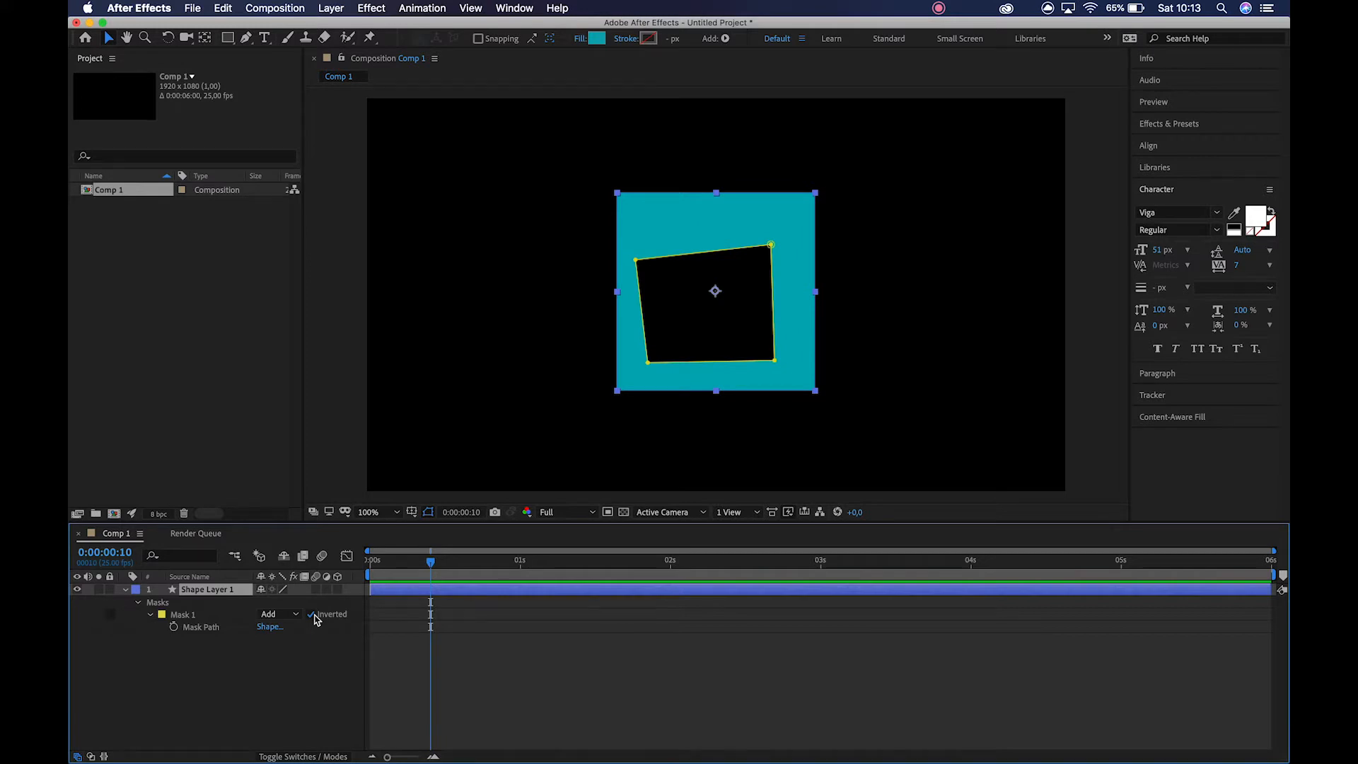
left_click(316, 620)
key("shift+super+i")
key("shift+super+i")
key("shift+super+i")
key("shift+super+i")
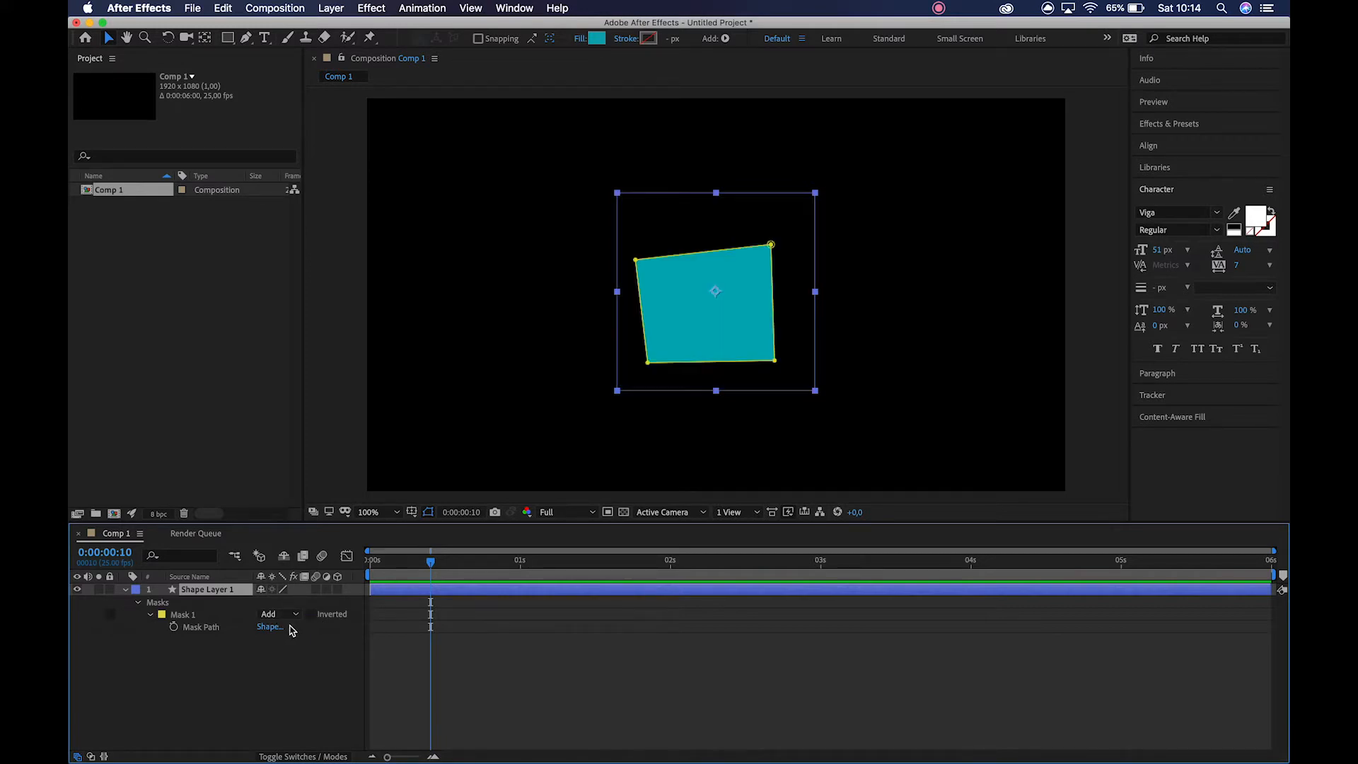
Undo the deletion of Mask 2 and toggle the inversion of each mask on and off.
key("super+z")
key("super+z")
left_click(311, 639)
left_click(312, 639)
left_click(313, 615)
left_click(313, 615)
left_click(313, 615)
left_click(314, 615)
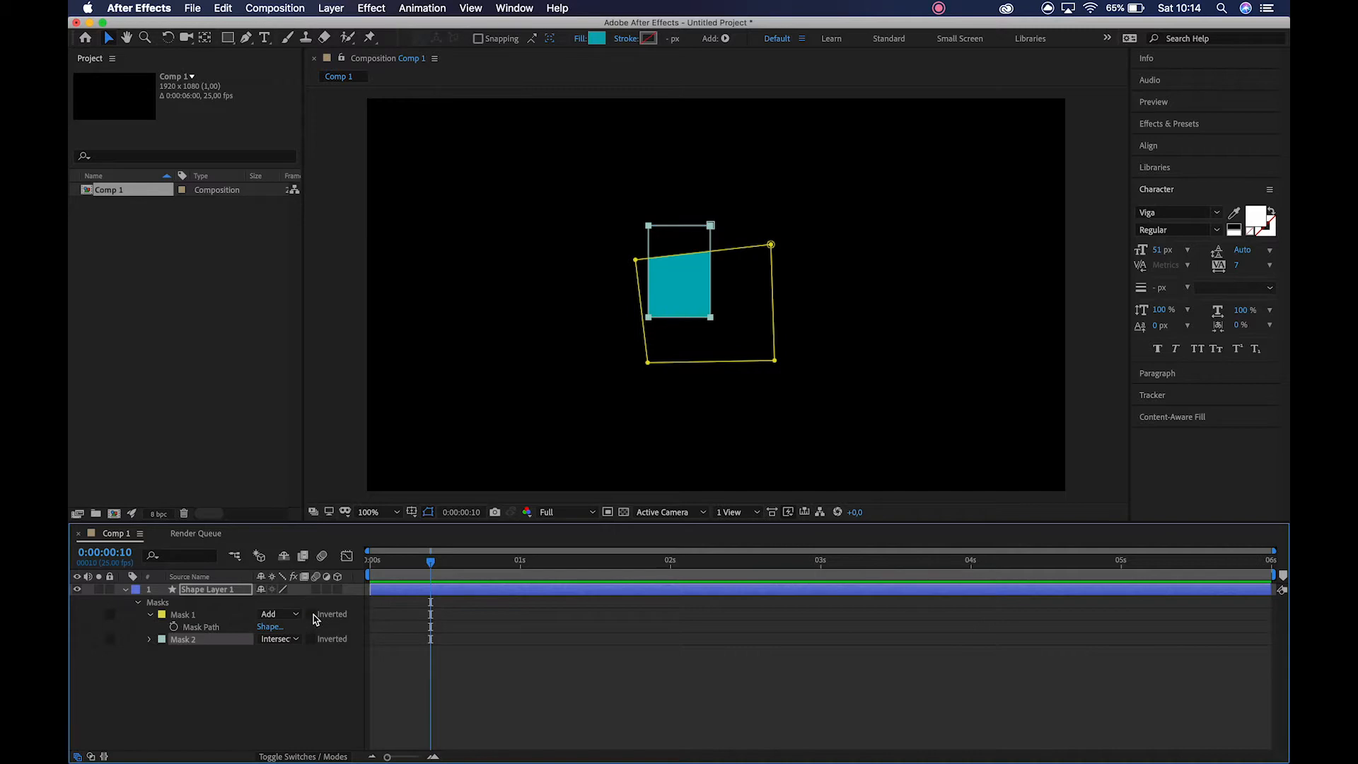
left_click(321, 643)
left_click(311, 639)
left_click(312, 639)
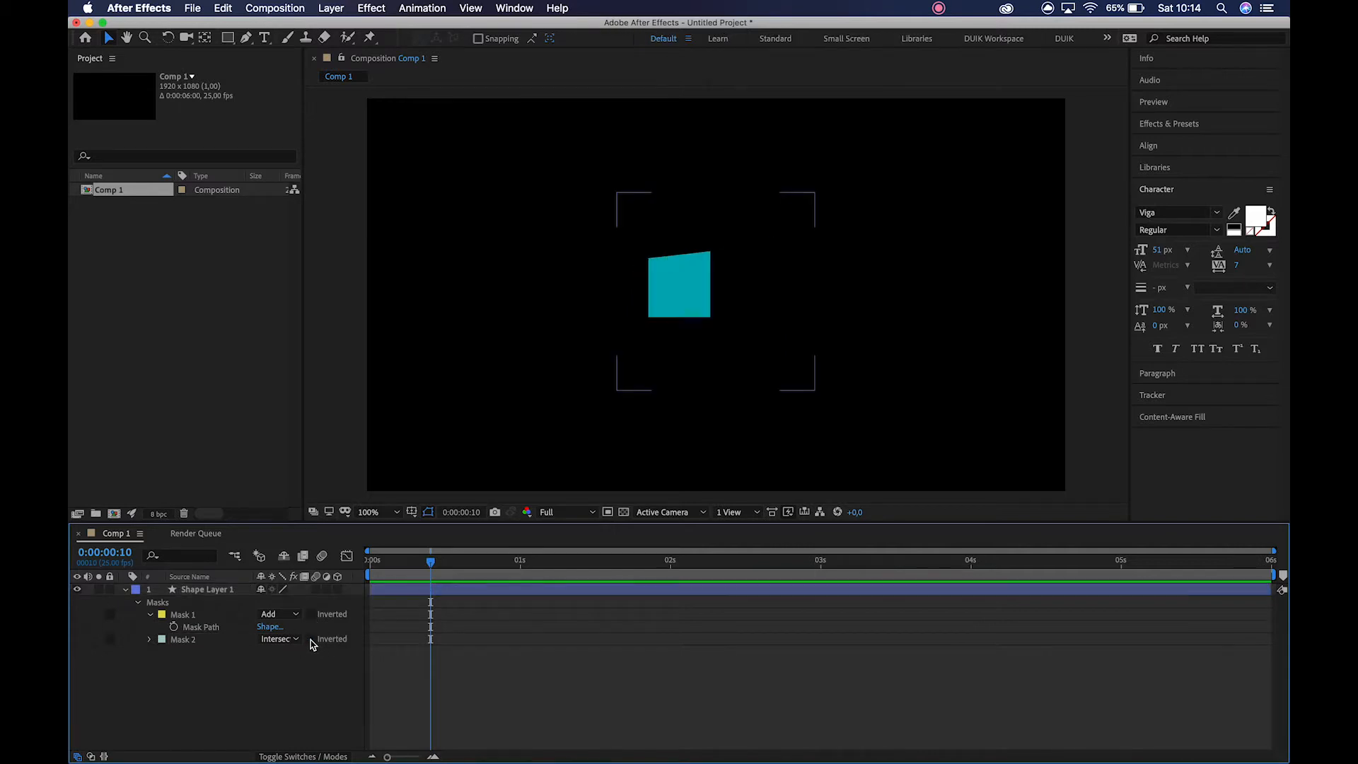
Delete both Mask 1 and Mask 2 from the shape layer.
left_click(201, 594)
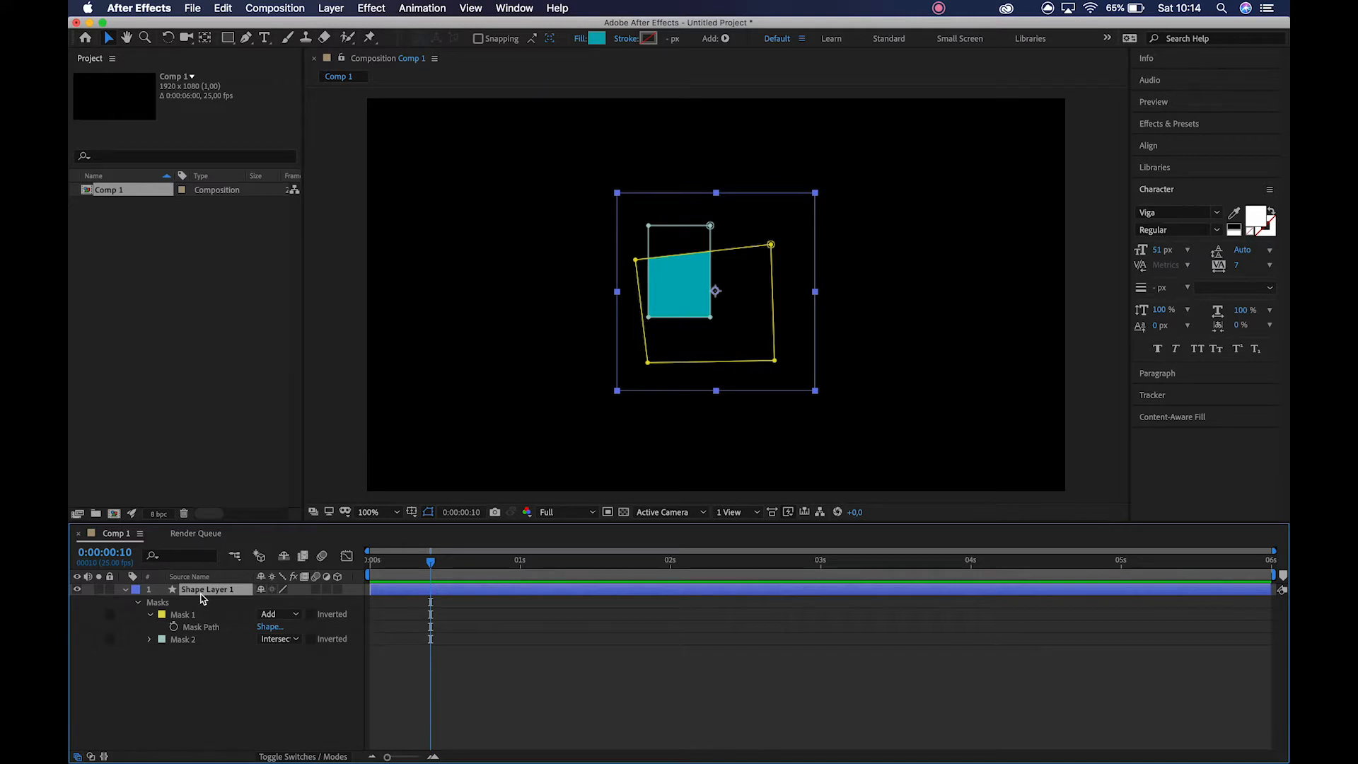
left_click(205, 615)
left_click(205, 640, "shift")
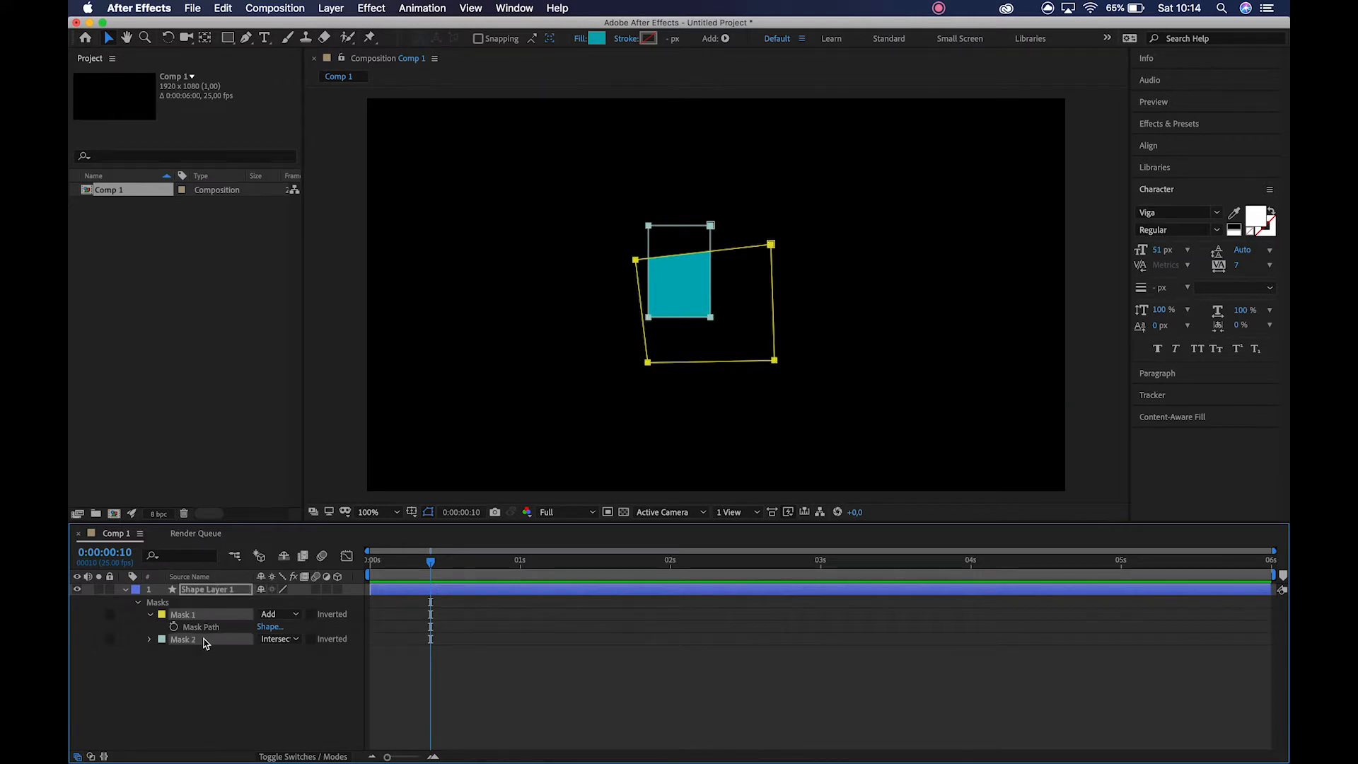
key("Delete")
left_click(221, 704)
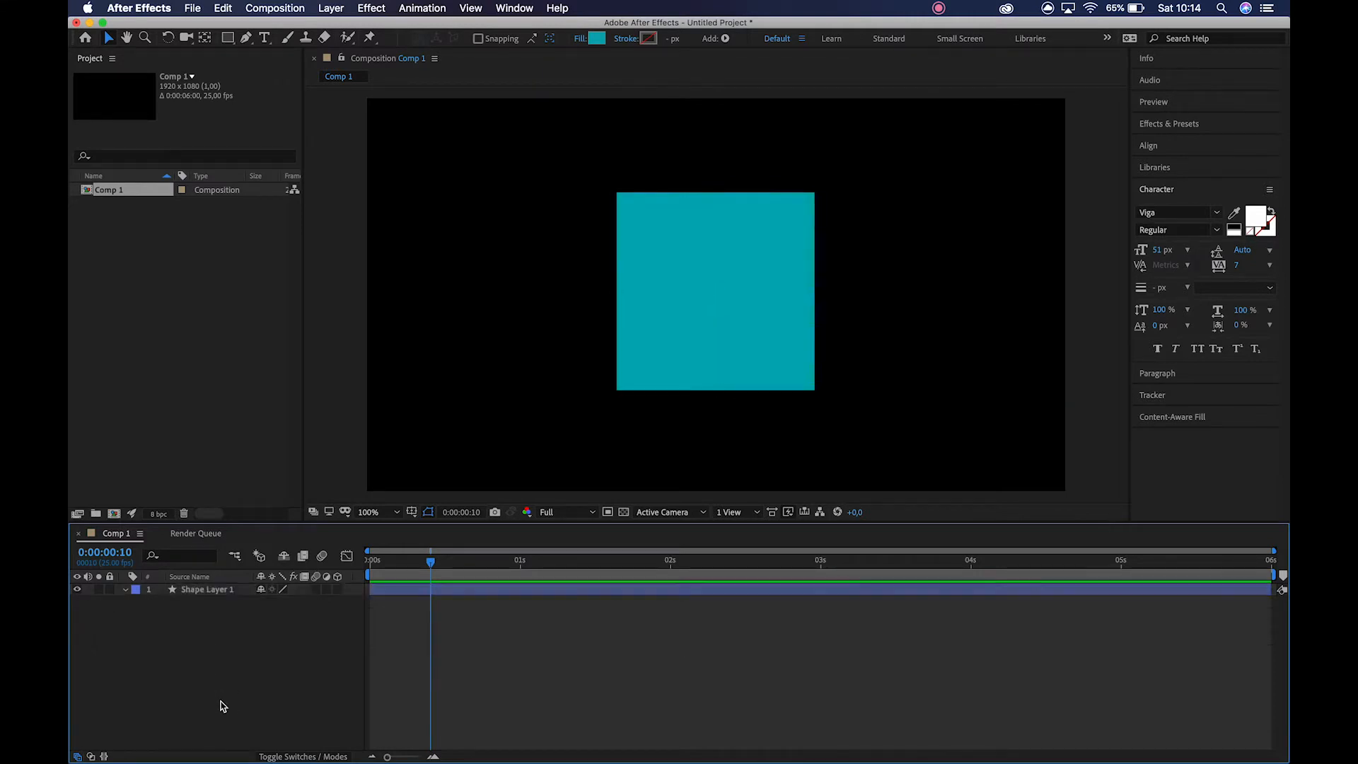
Rotate the square by 45 degrees about its centre so that it stands on one corner as a diamond.
left_click(686, 268)
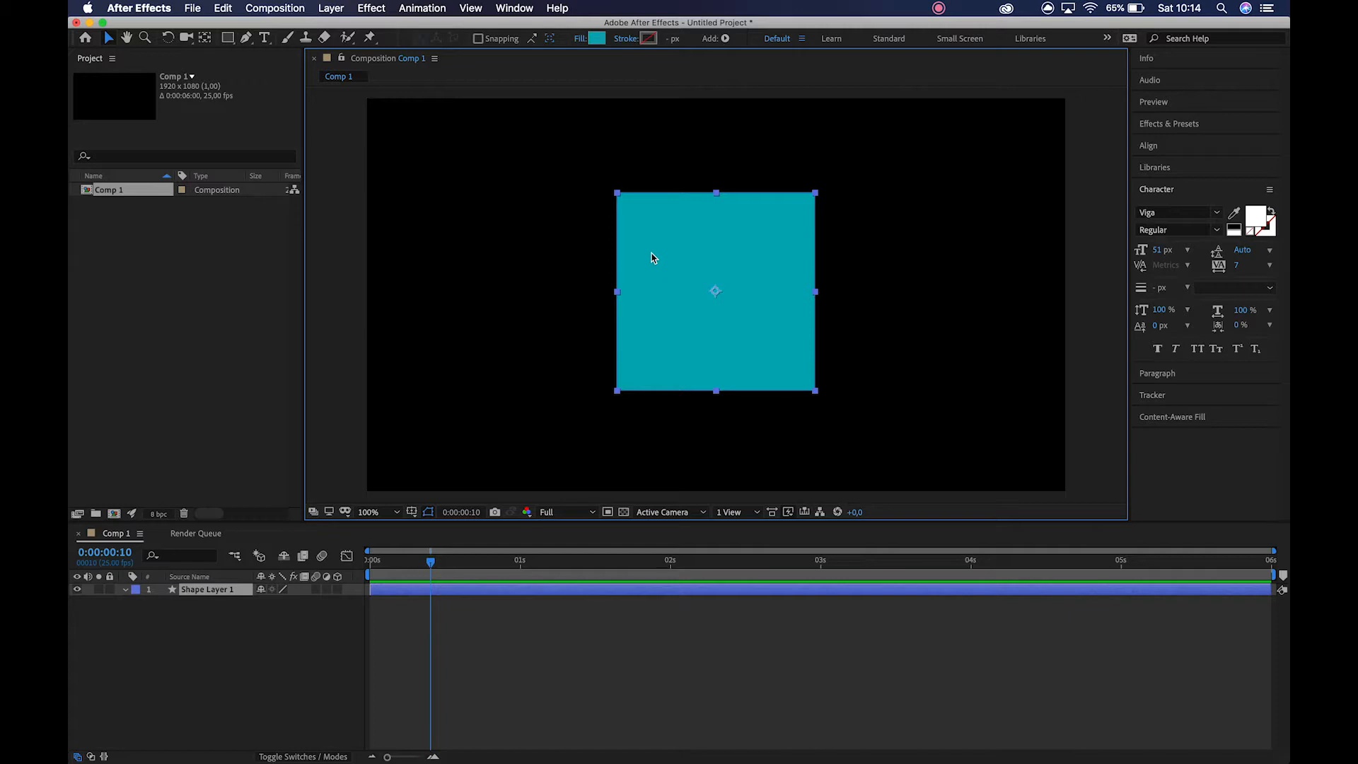
key("w")
left_click_drag(637, 246, 717, 210)
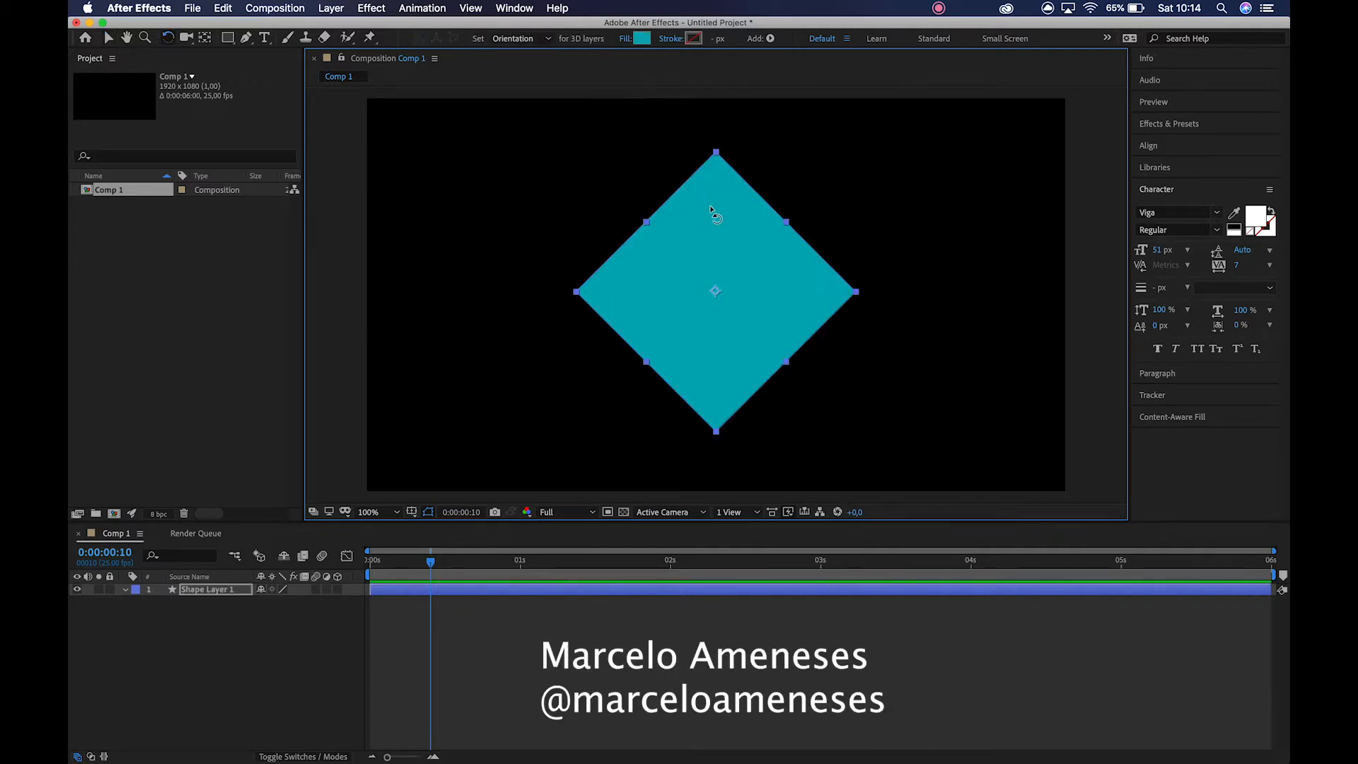
key("v")
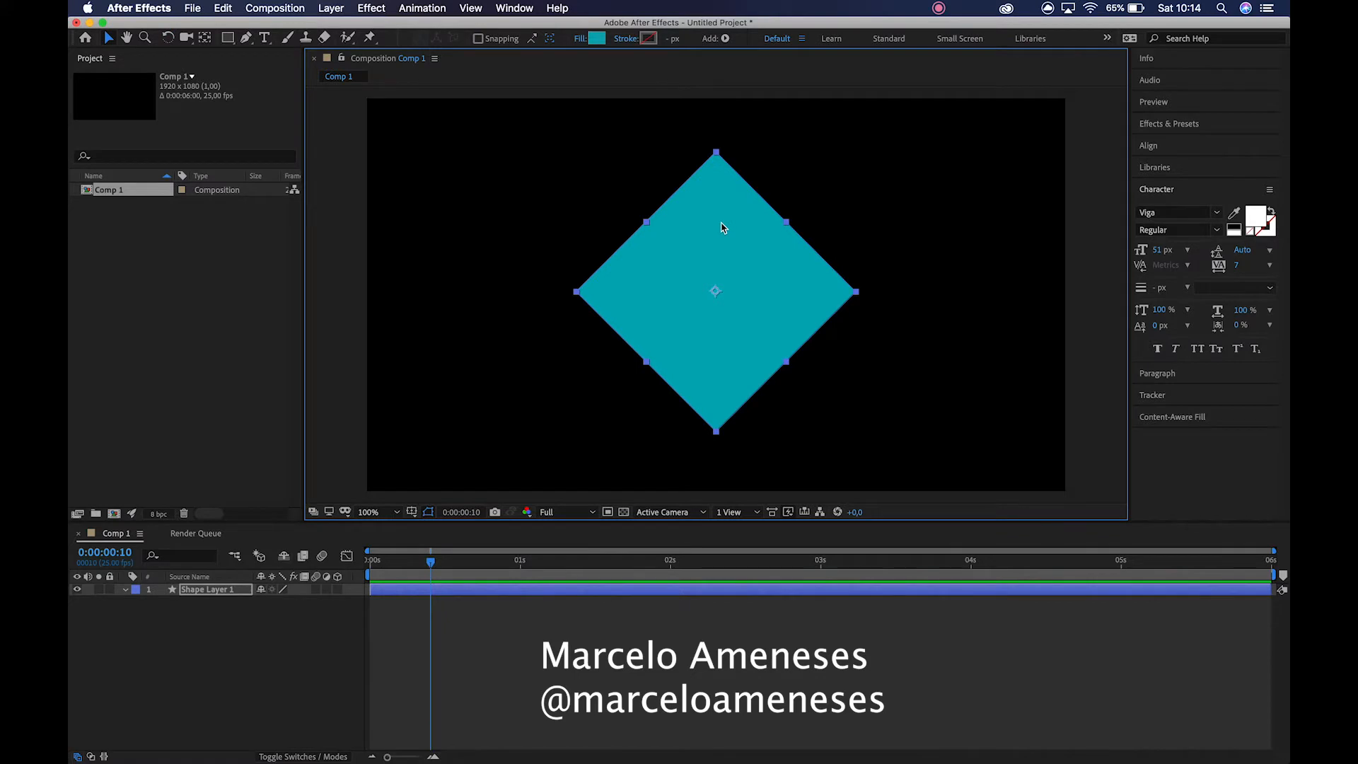
left_click(797, 194)
left_click(736, 270)
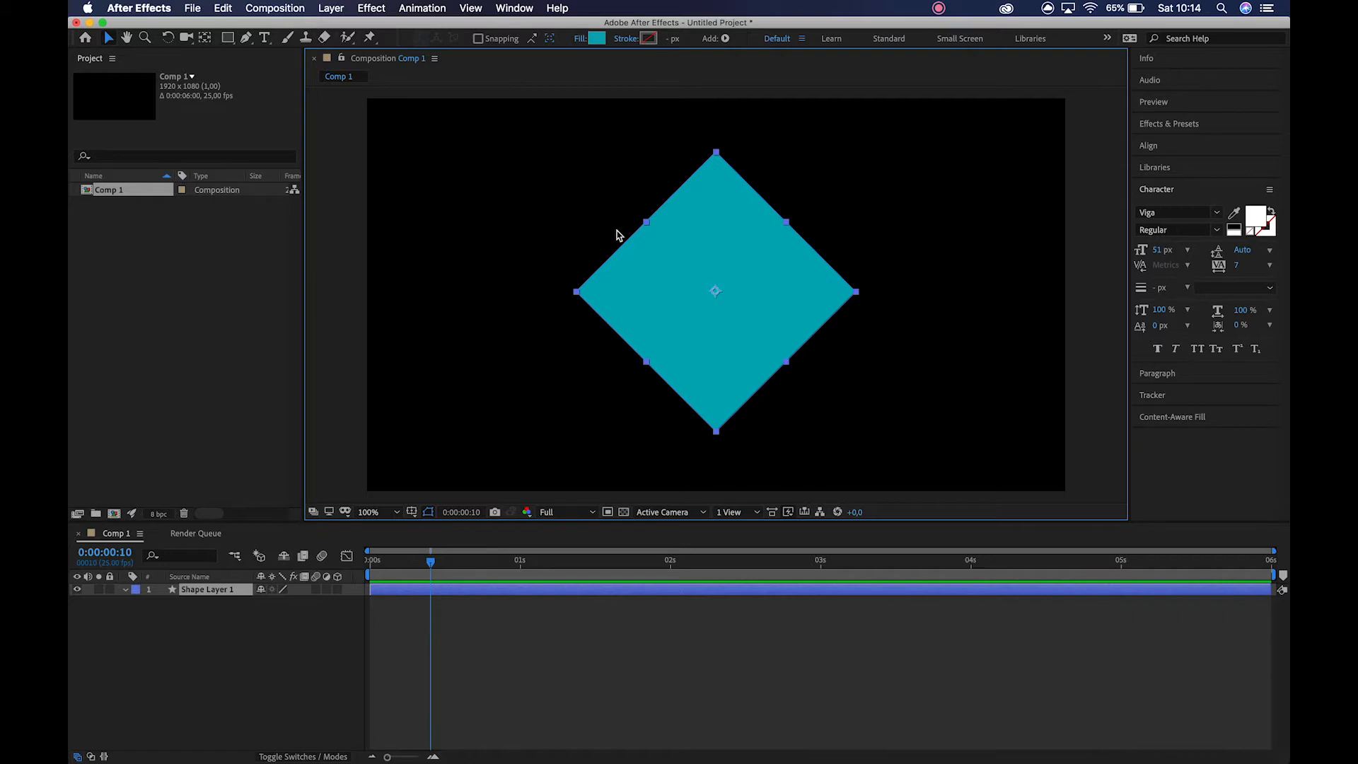
Rename the shape layer as Square 1.
left_click(288, 606)
left_click(224, 594)
key("Return")
type("Squar")
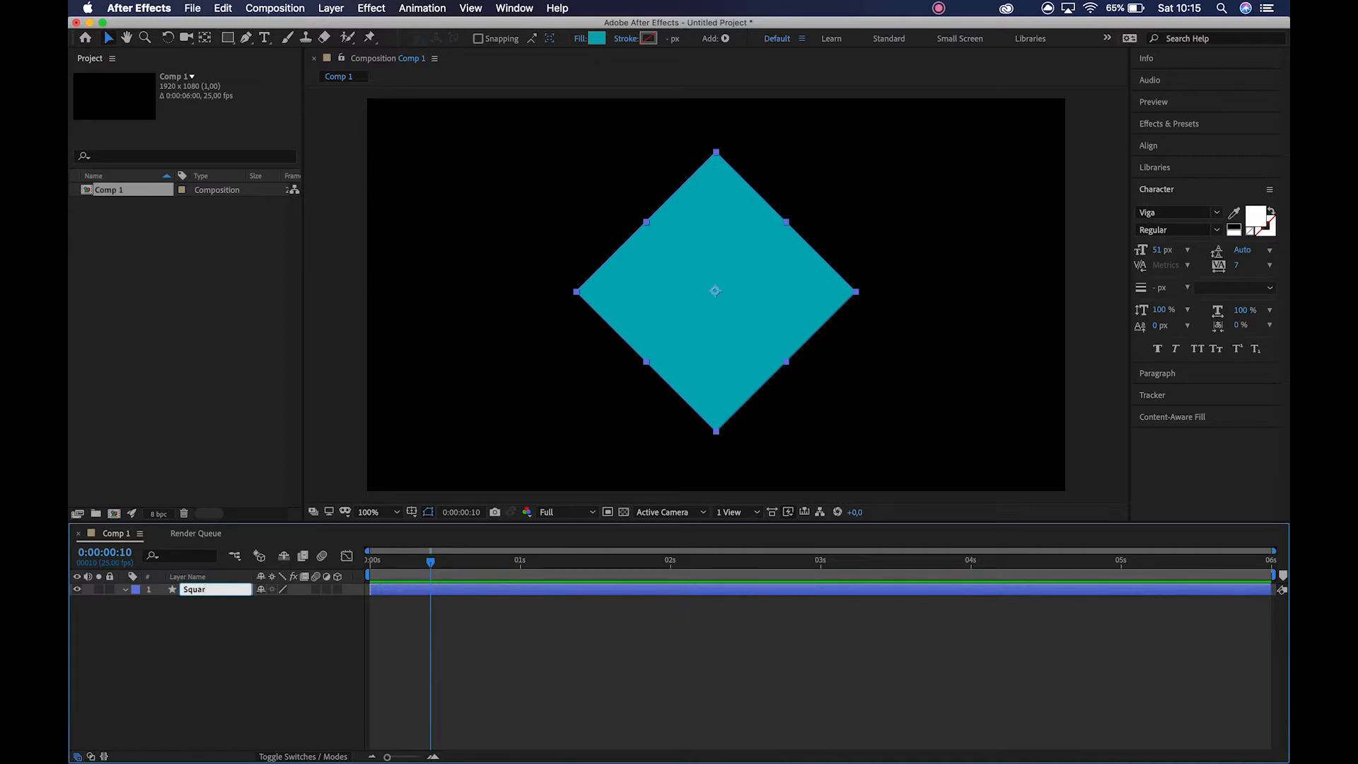
key("Return")
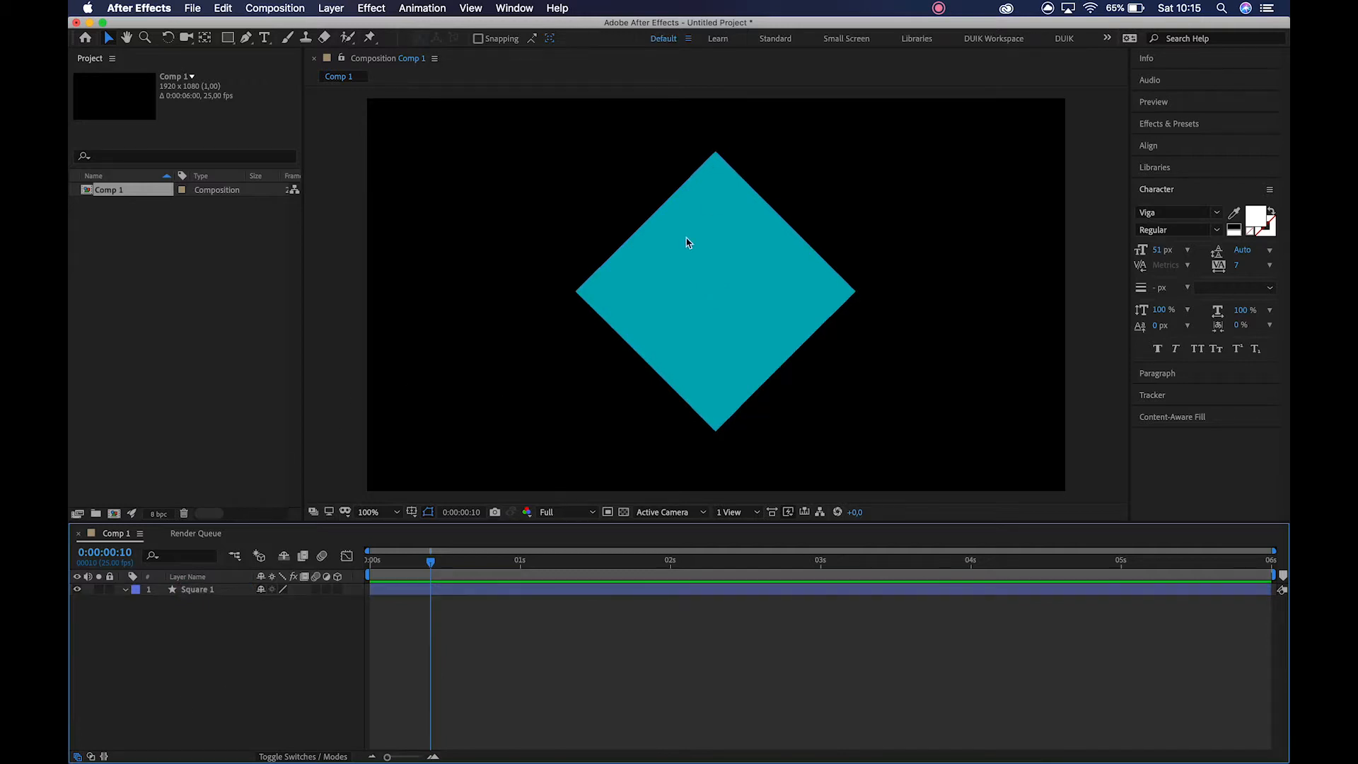
Keyframe Square 1's Position at 0:00:00:00, and at 0:00:00:10 move the diamond straight up to about Y 443.
left_click(665, 285)
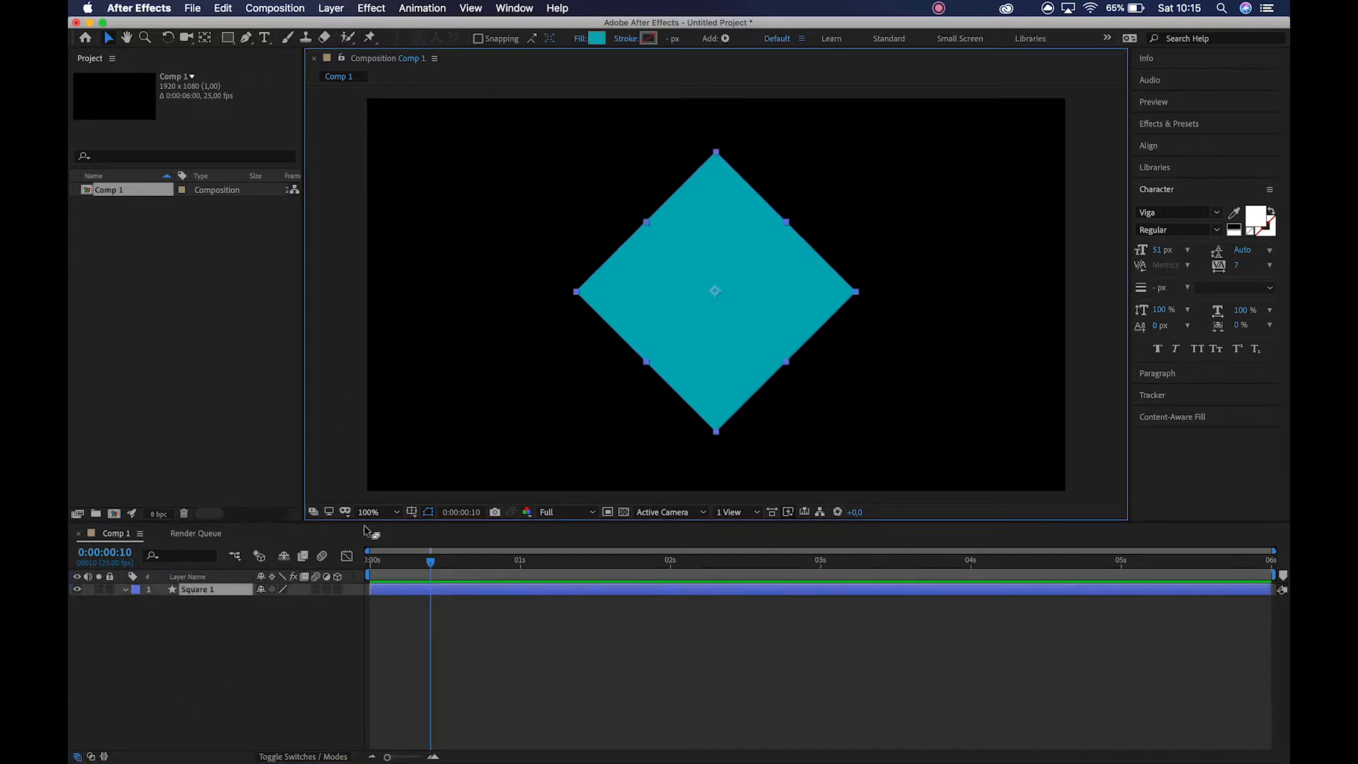
key("p")
left_click_drag(413, 563, 334, 564)
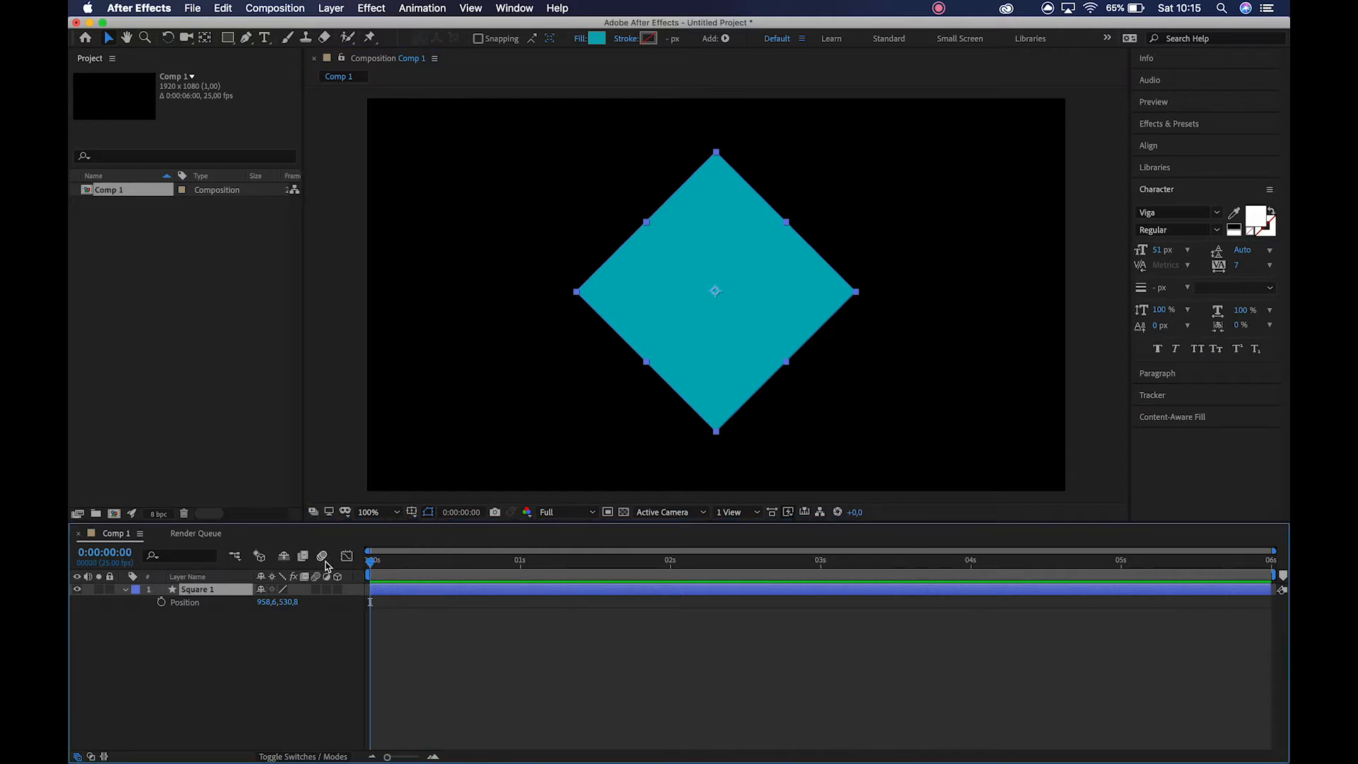
left_click(161, 602)
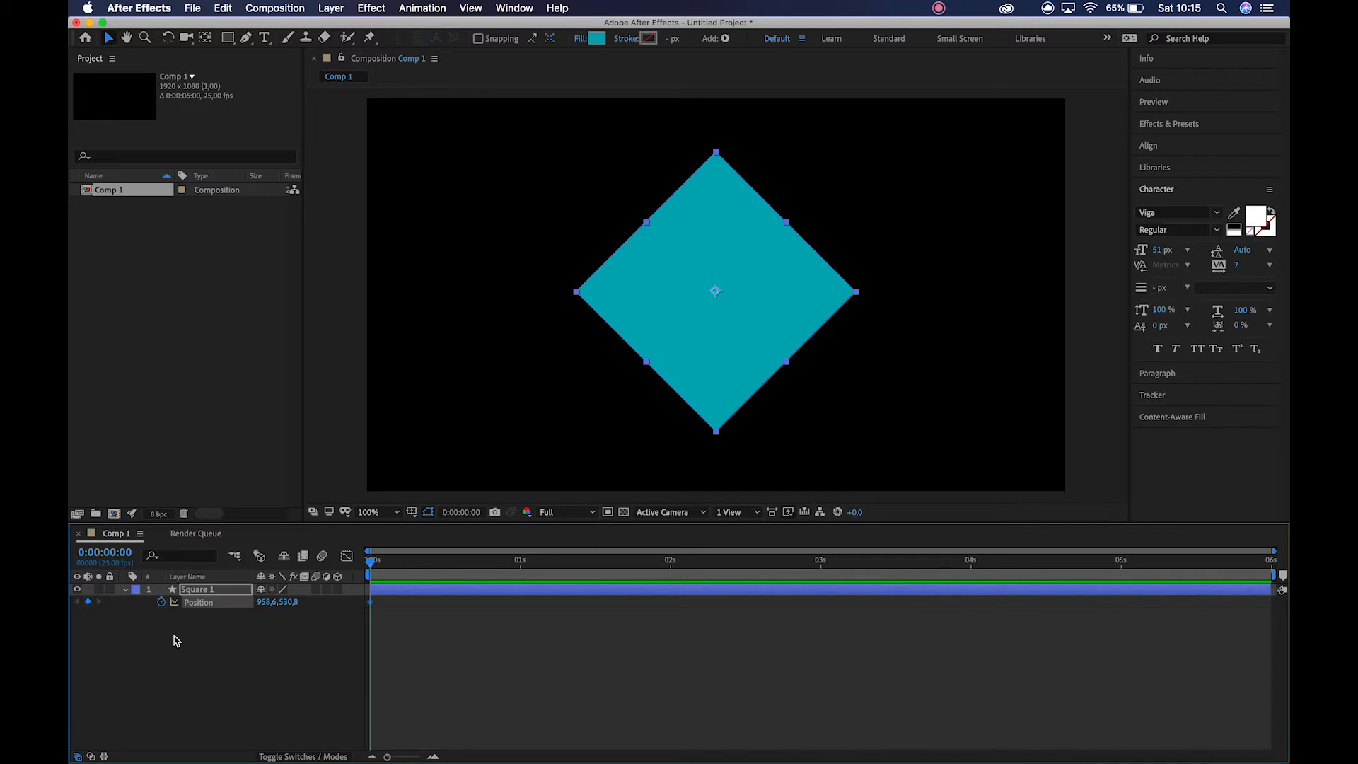
key("shift+Page_Down")
left_click_drag(714, 362, 716, 326)
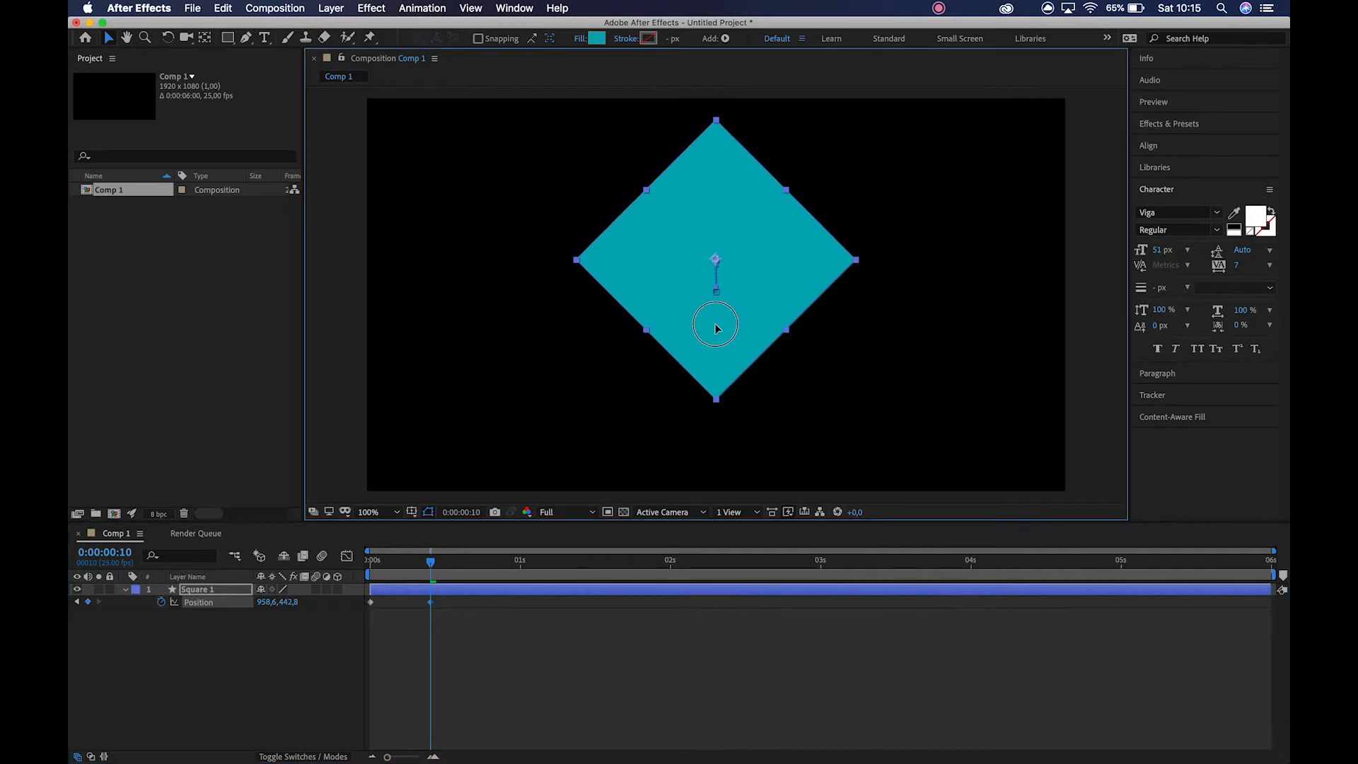
At 0:00:00:00, lower the diamond's starting position to about Y 629 and preview the motion.
key("shift+Page_Up")
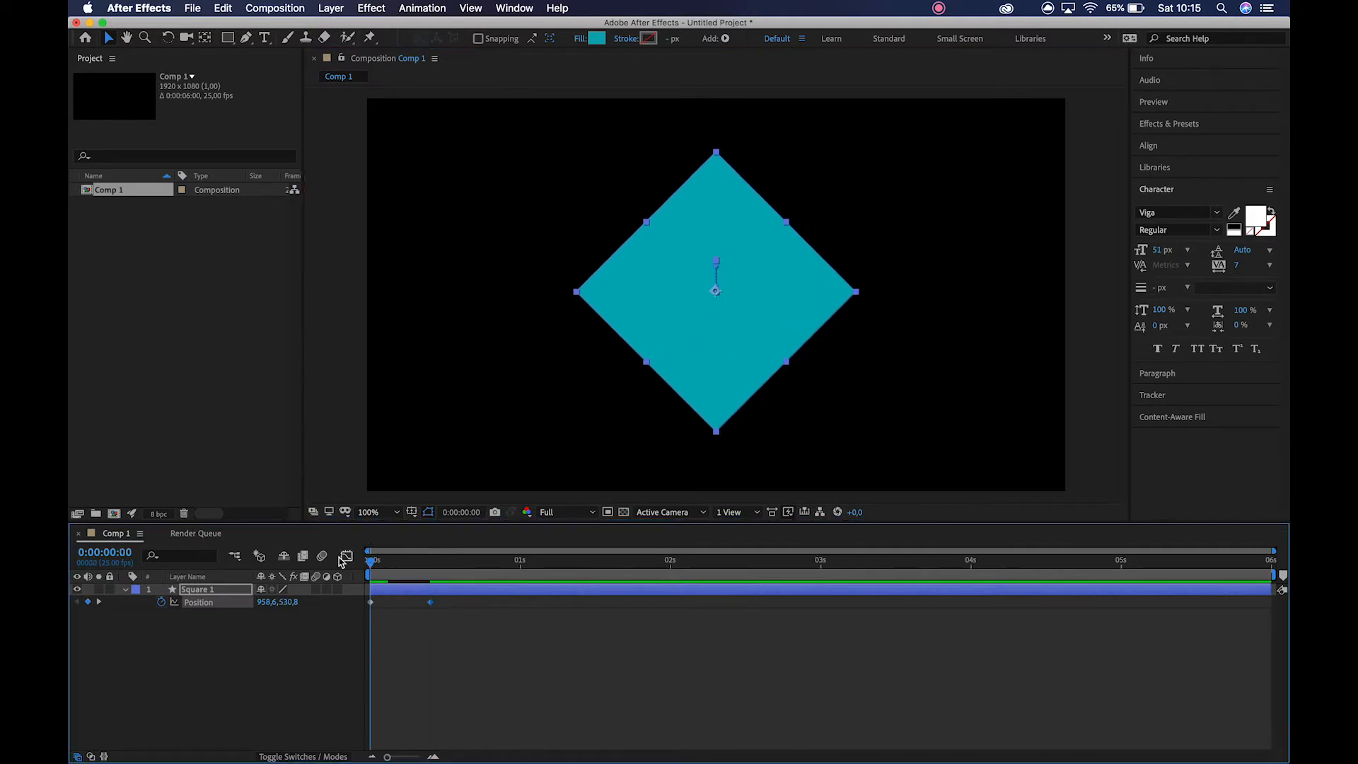
left_click_drag(772, 354, 760, 379)
key("space")
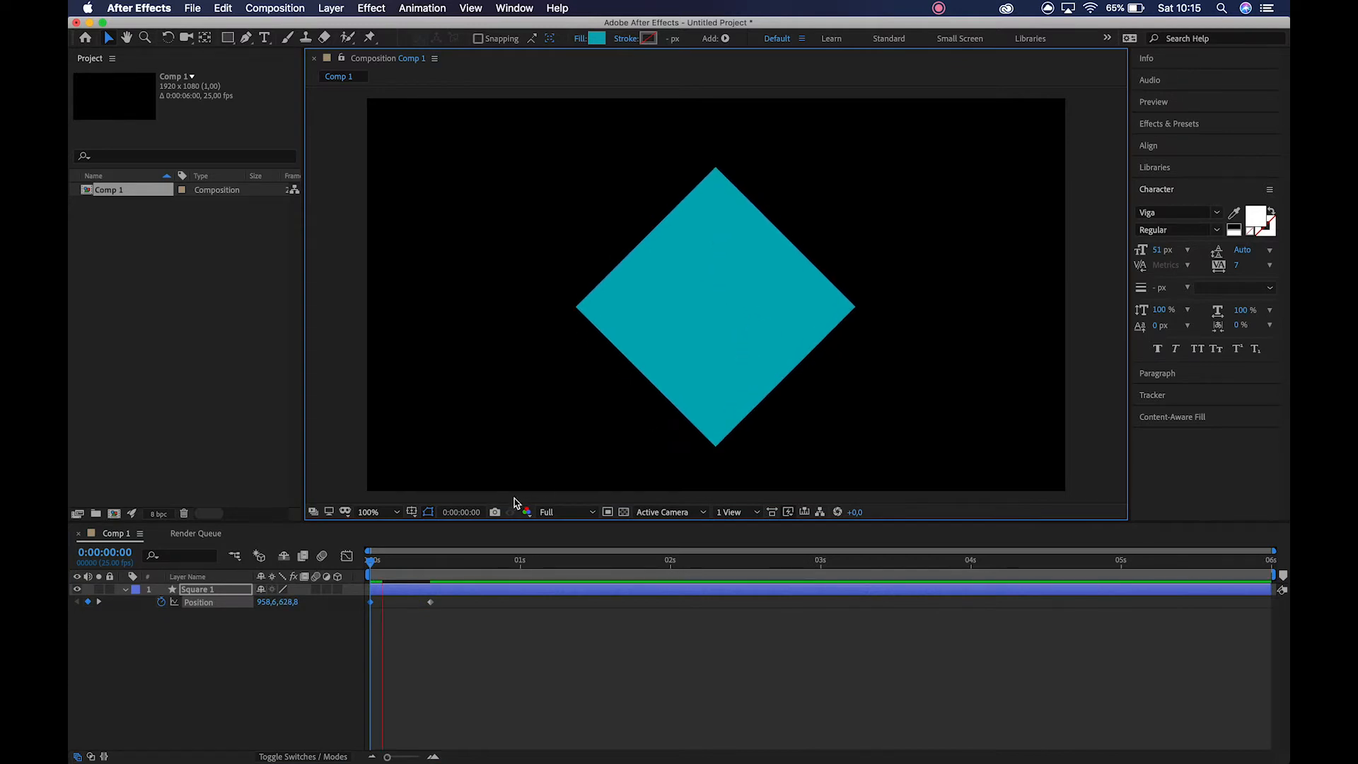
Paste the starting Position keyframe at 0:00:00:20 so the diamond returns to its lower position.
left_click(430, 563)
key("shift+Page_Down")
key("super+v")
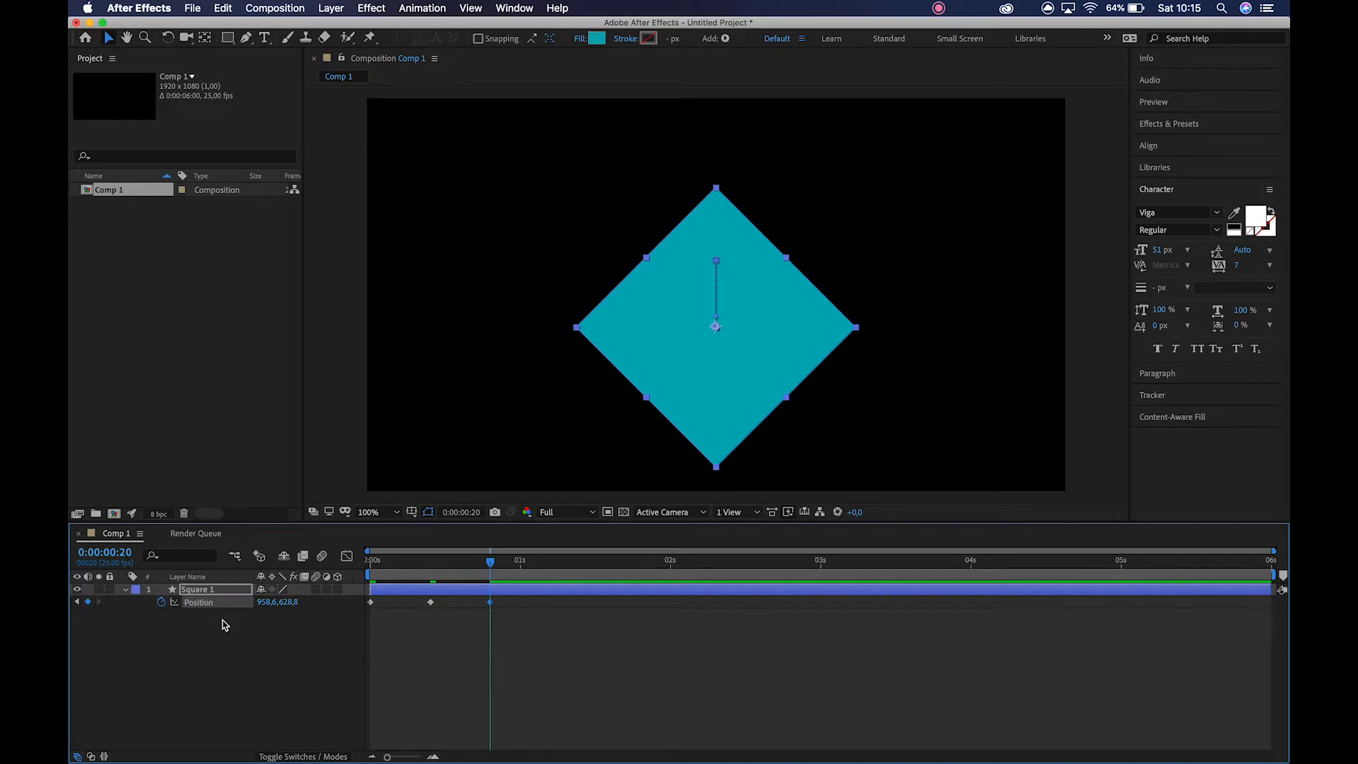
Add the expression loopOut() to Square 1's Position and preview the looping motion.
left_click(162, 604, "alt")
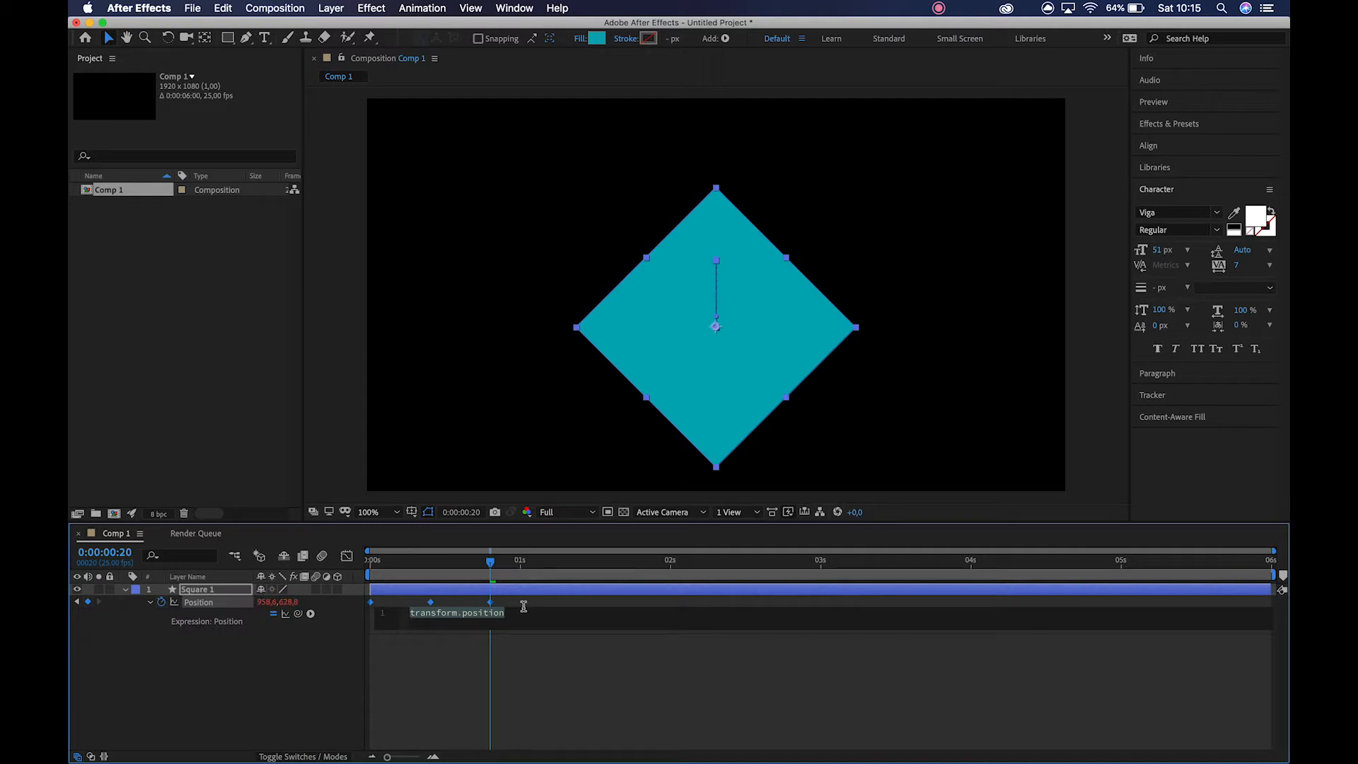
type("loop")
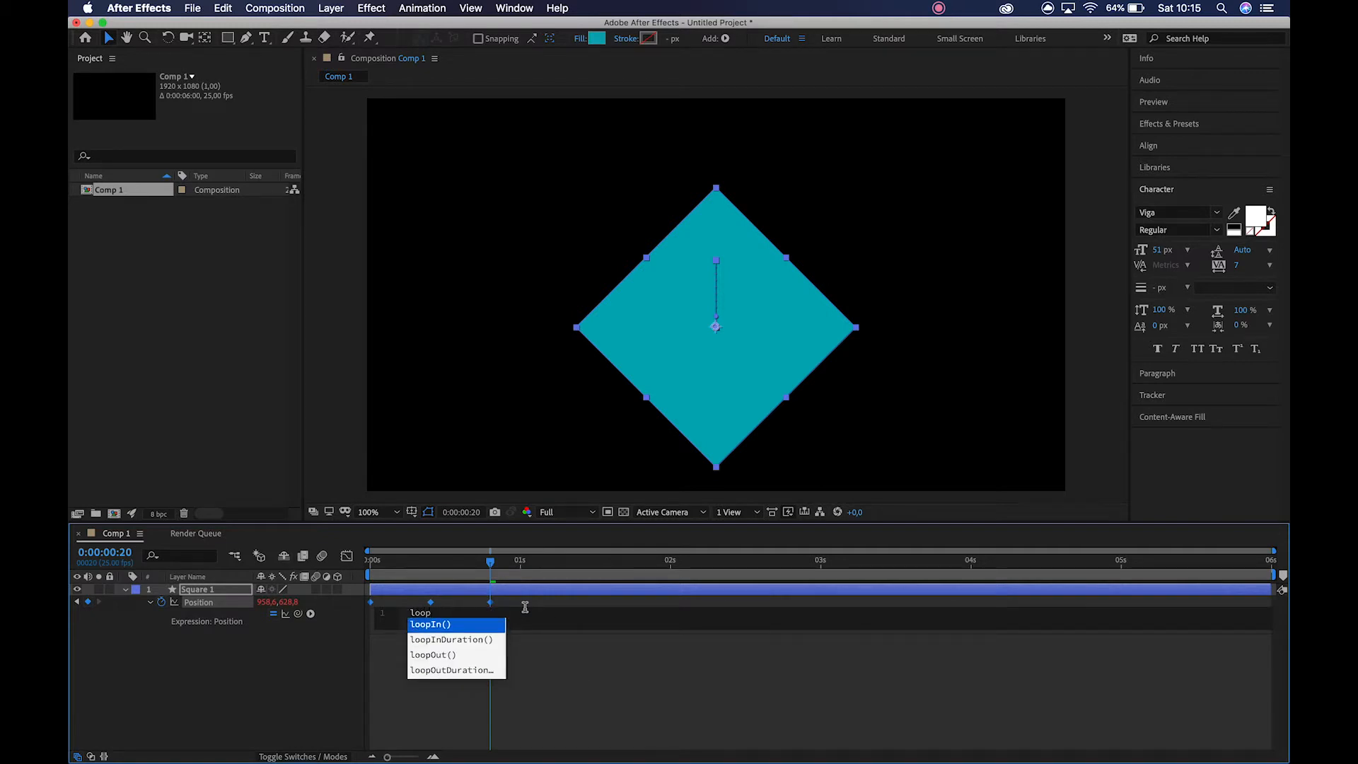
left_click(441, 655)
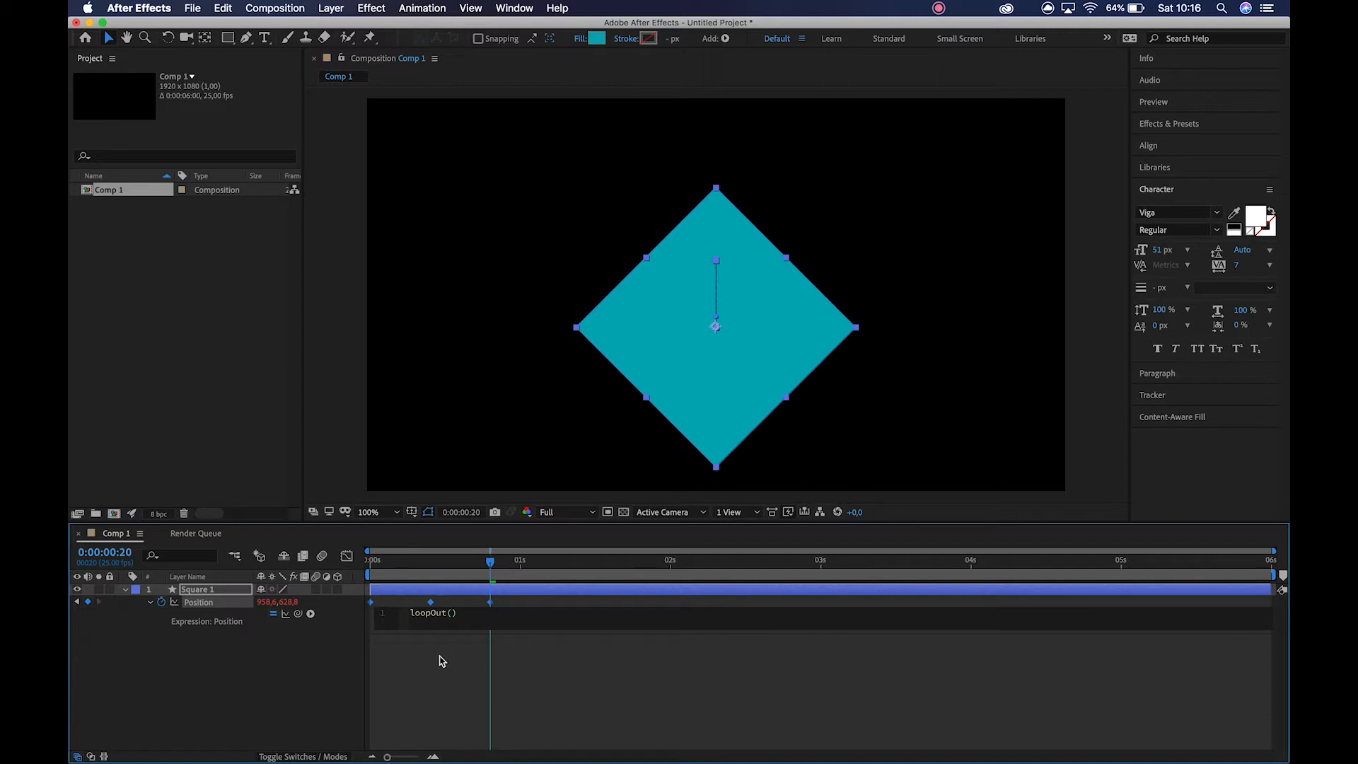
left_click(340, 660)
key("space")
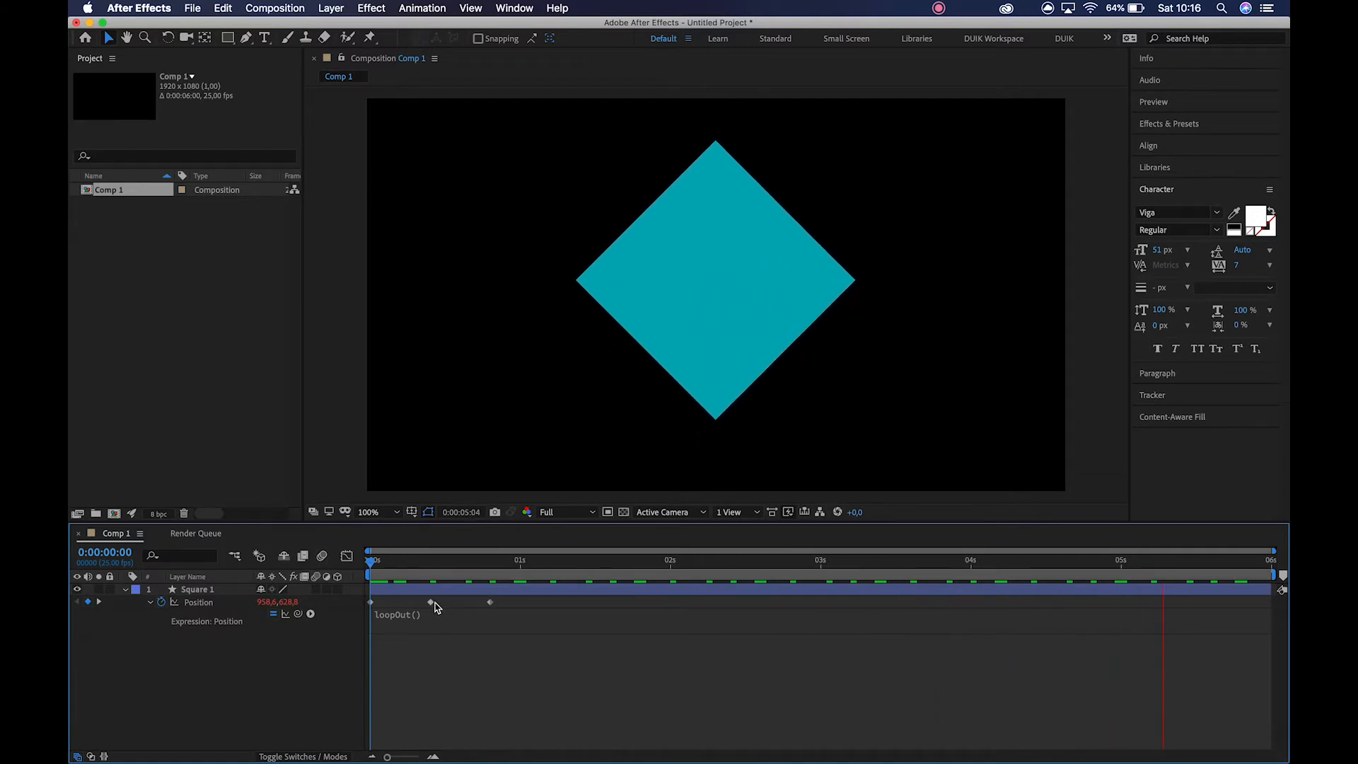
key("space")
Stretch the three Position keyframes proportionally to 0, 1 and 2 seconds, and preview the slower loop.
left_click(493, 560)
left_click_drag(506, 603, 369, 609)
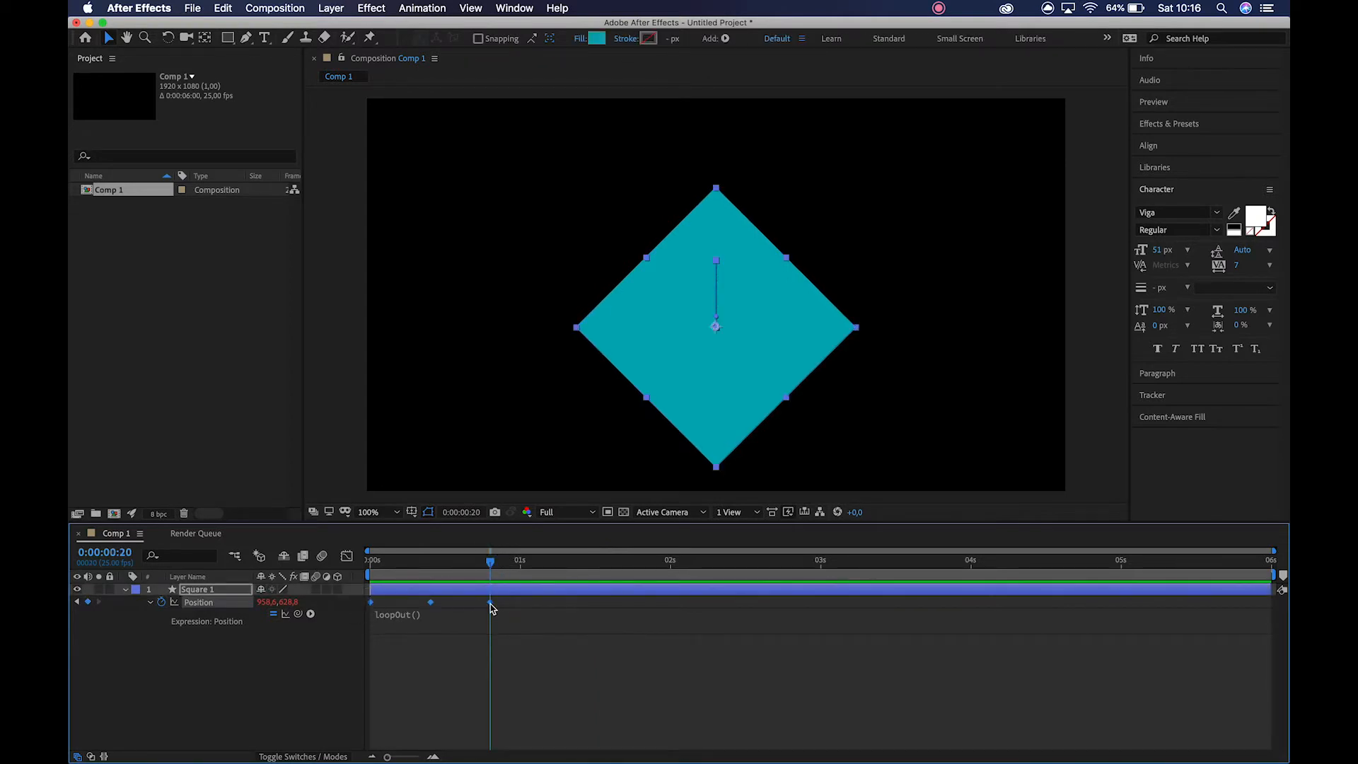
left_click_drag(493, 608, 673, 605)
left_click(371, 559)
key("space")
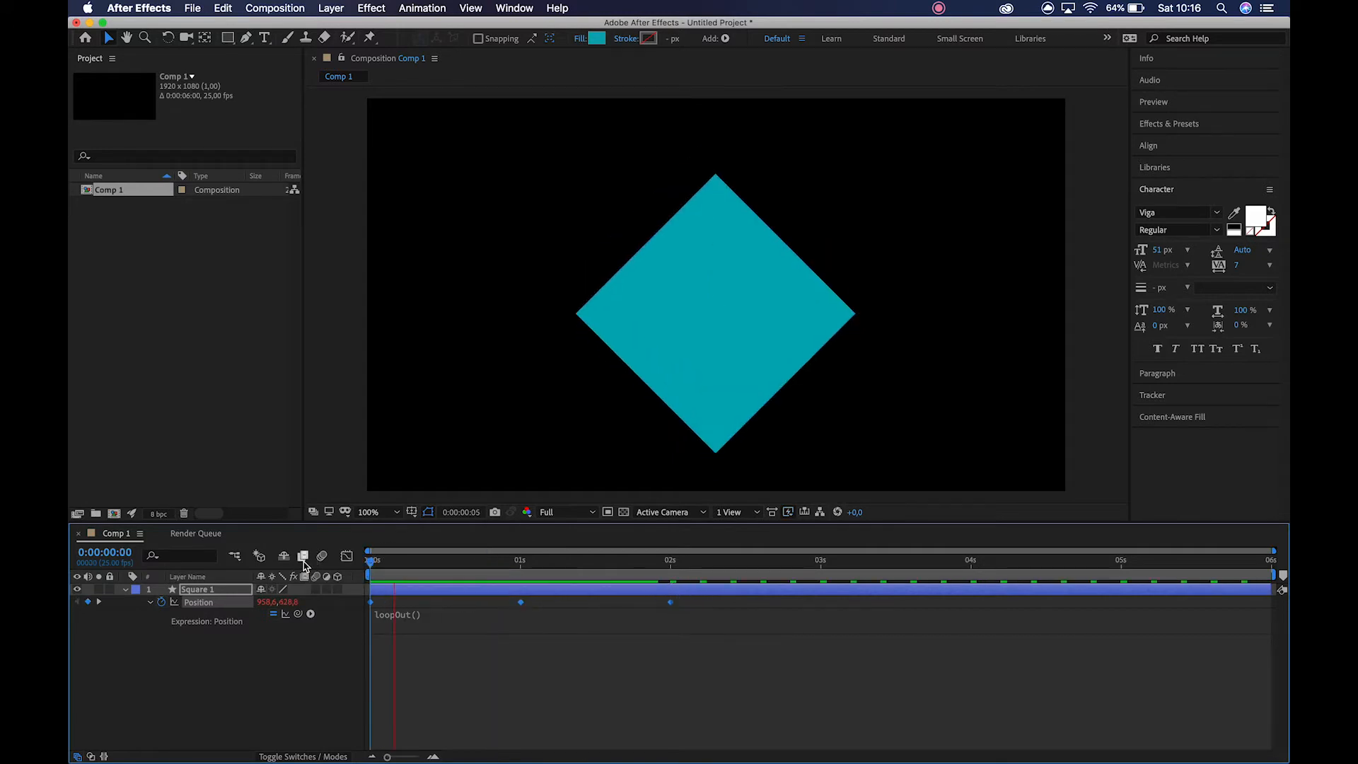
key("space")
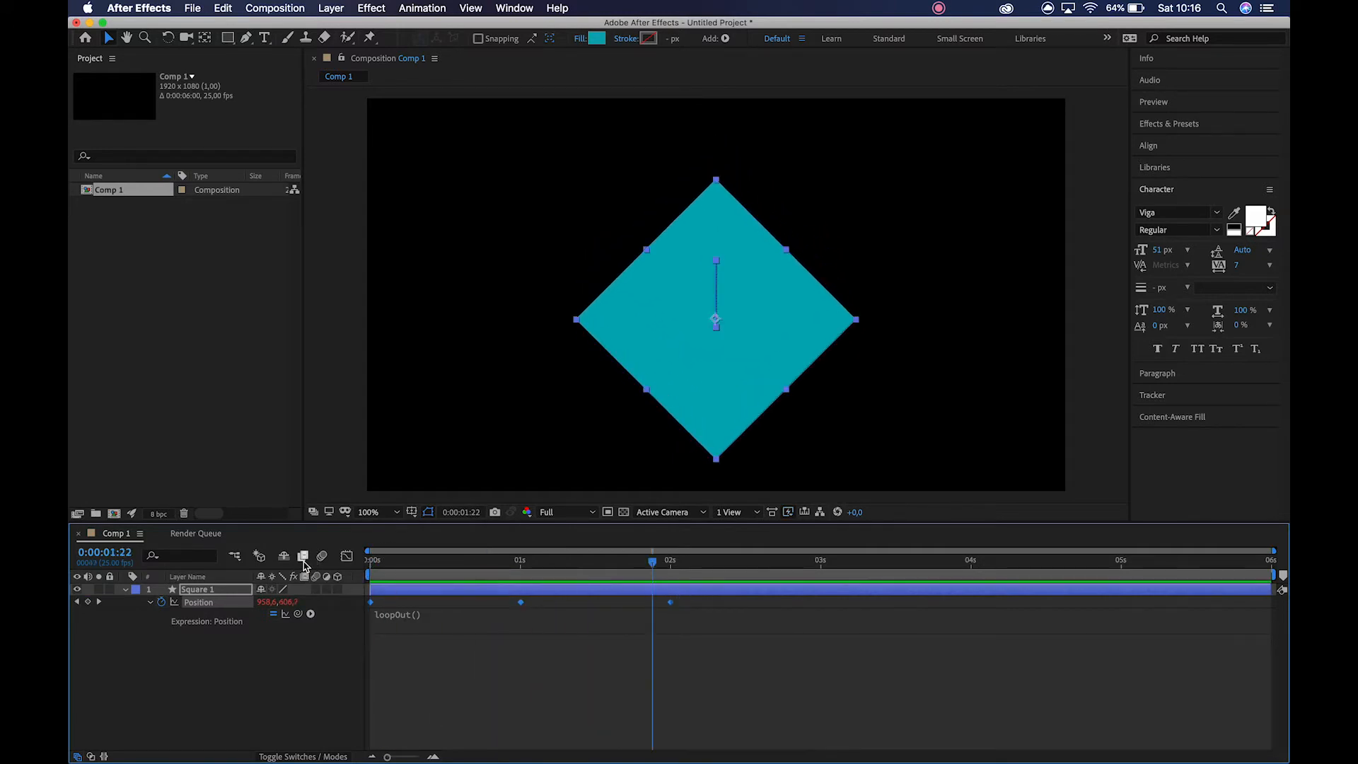
Apply Easy Ease to all three Position keyframes and preview the animation from the start.
key("F9")
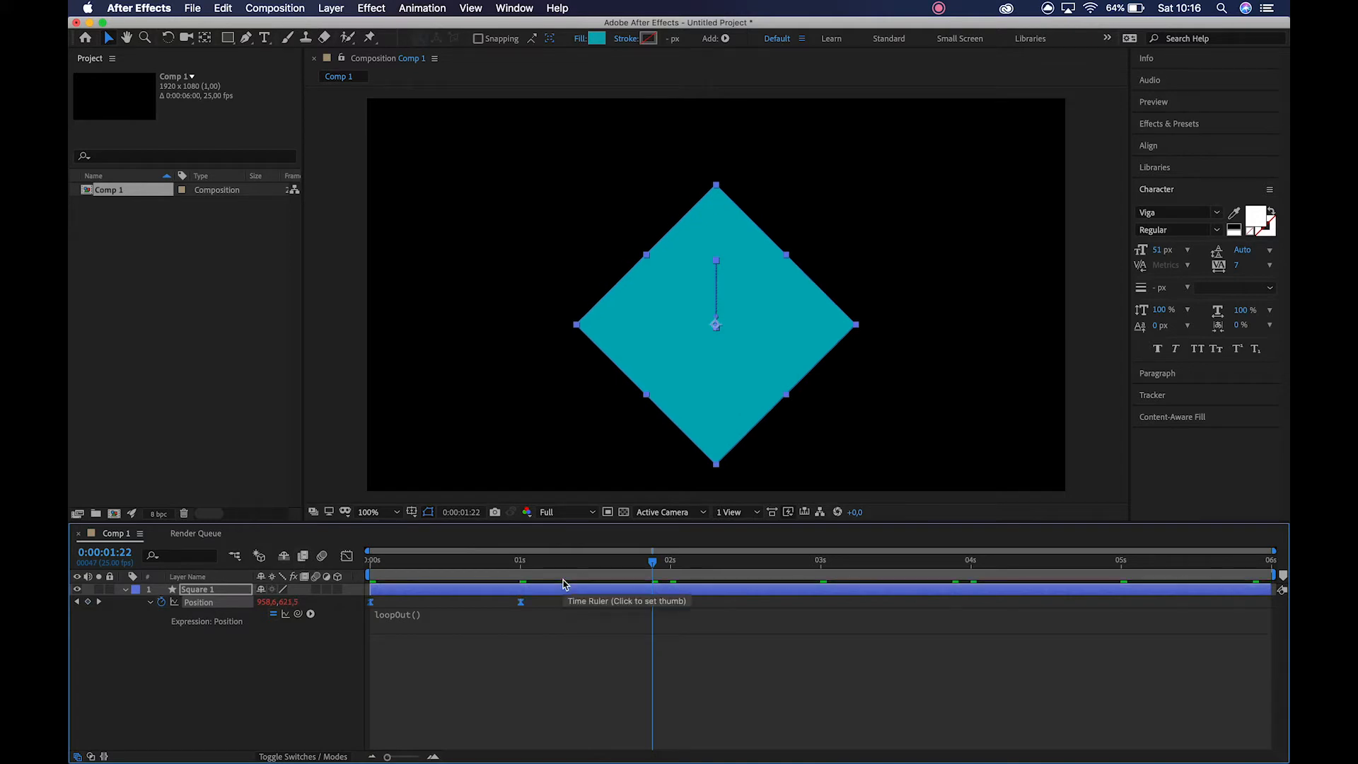
left_click_drag(386, 555, 343, 566)
key("space")
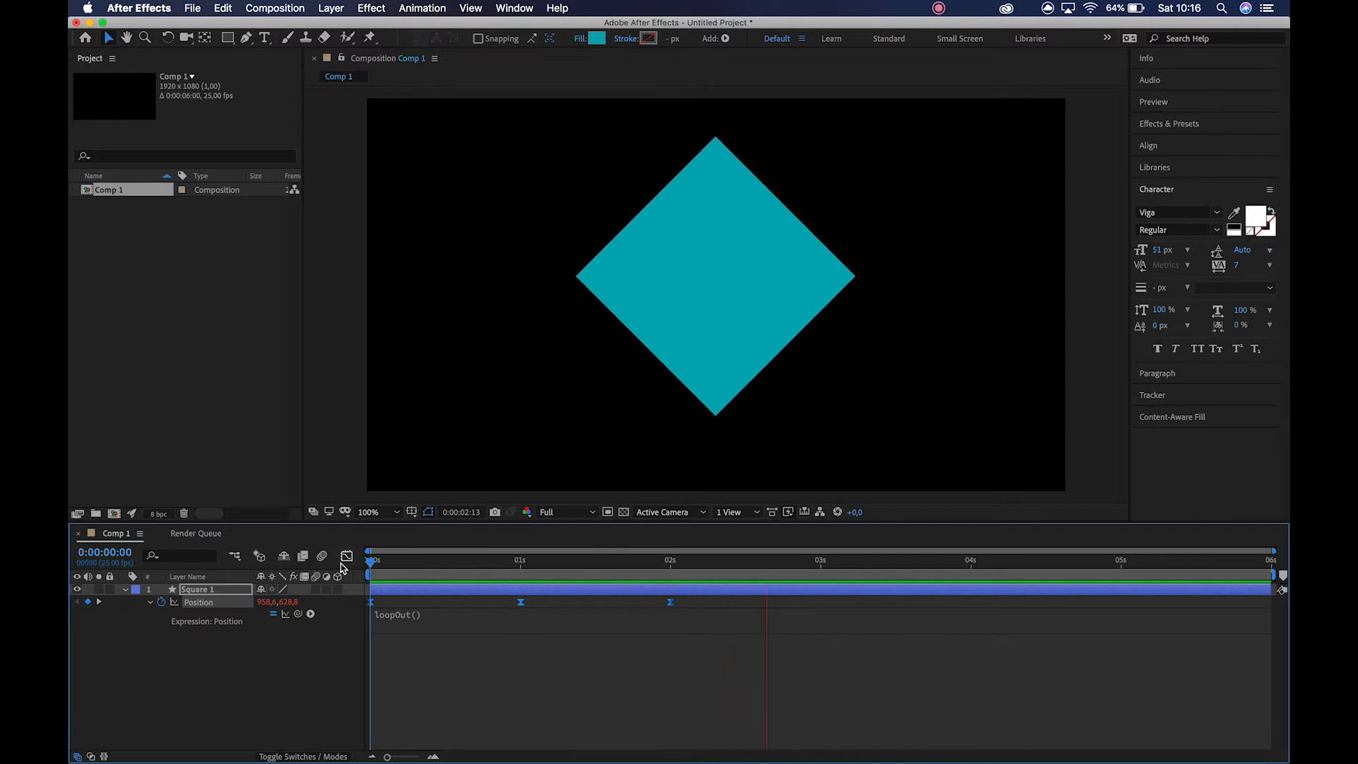
End the work area at 0:00:04:00, trim the composition to it and preview the loop.
left_click_drag(964, 562, 972, 566)
key("n")
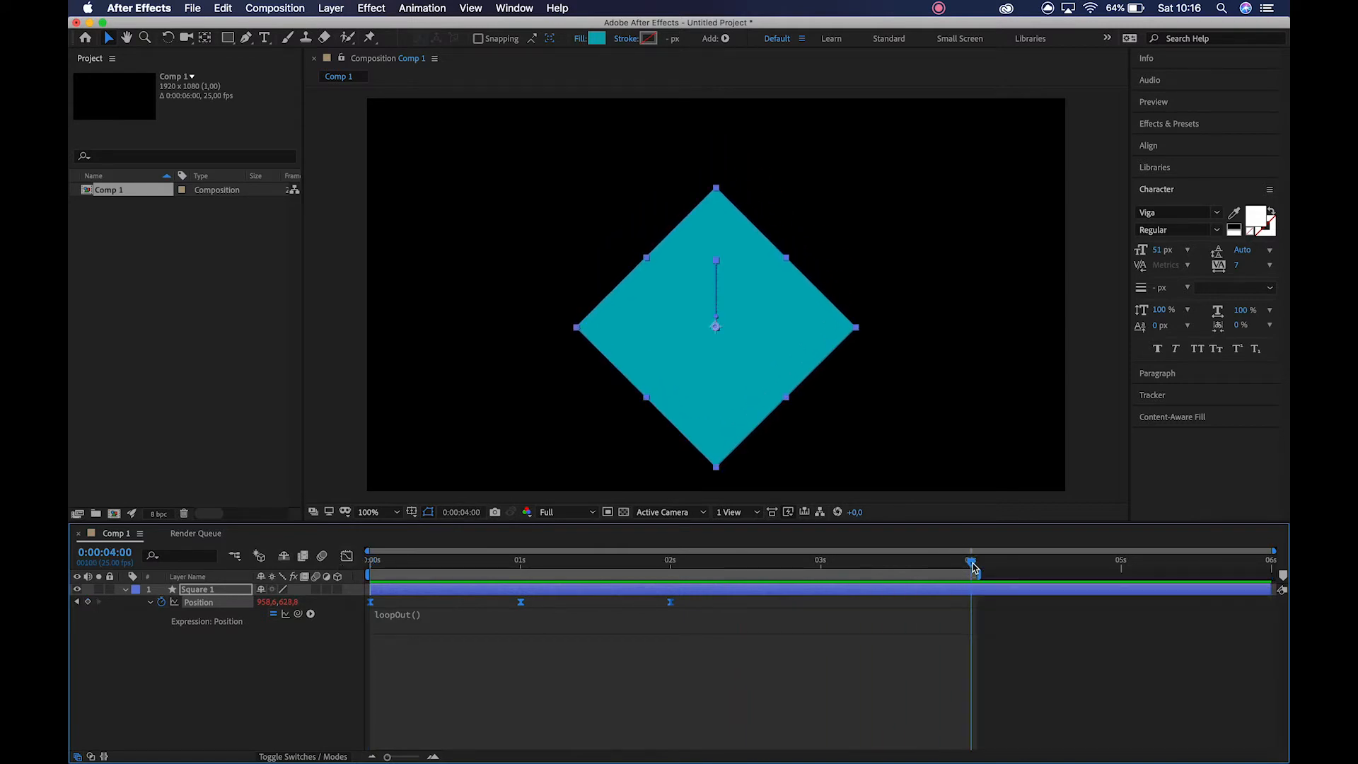
right_click(933, 575)
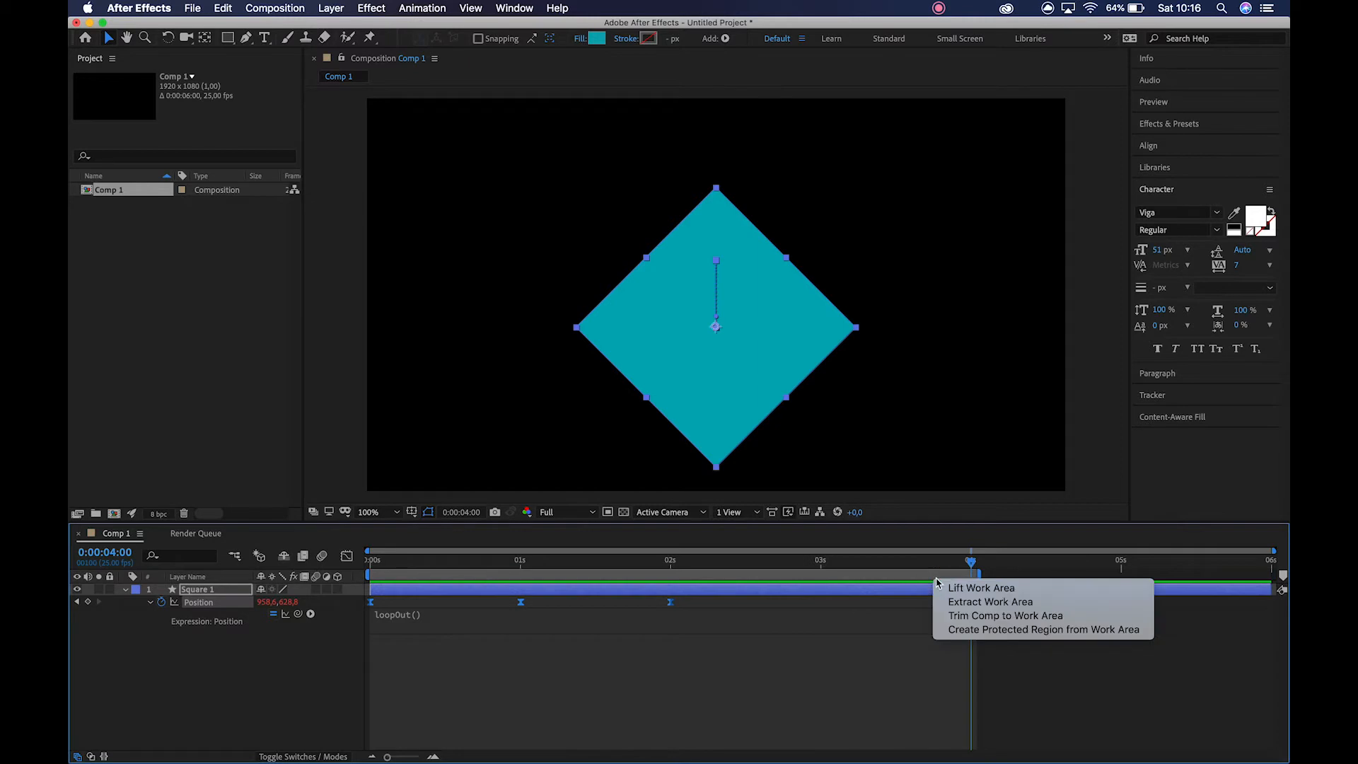
left_click(952, 615)
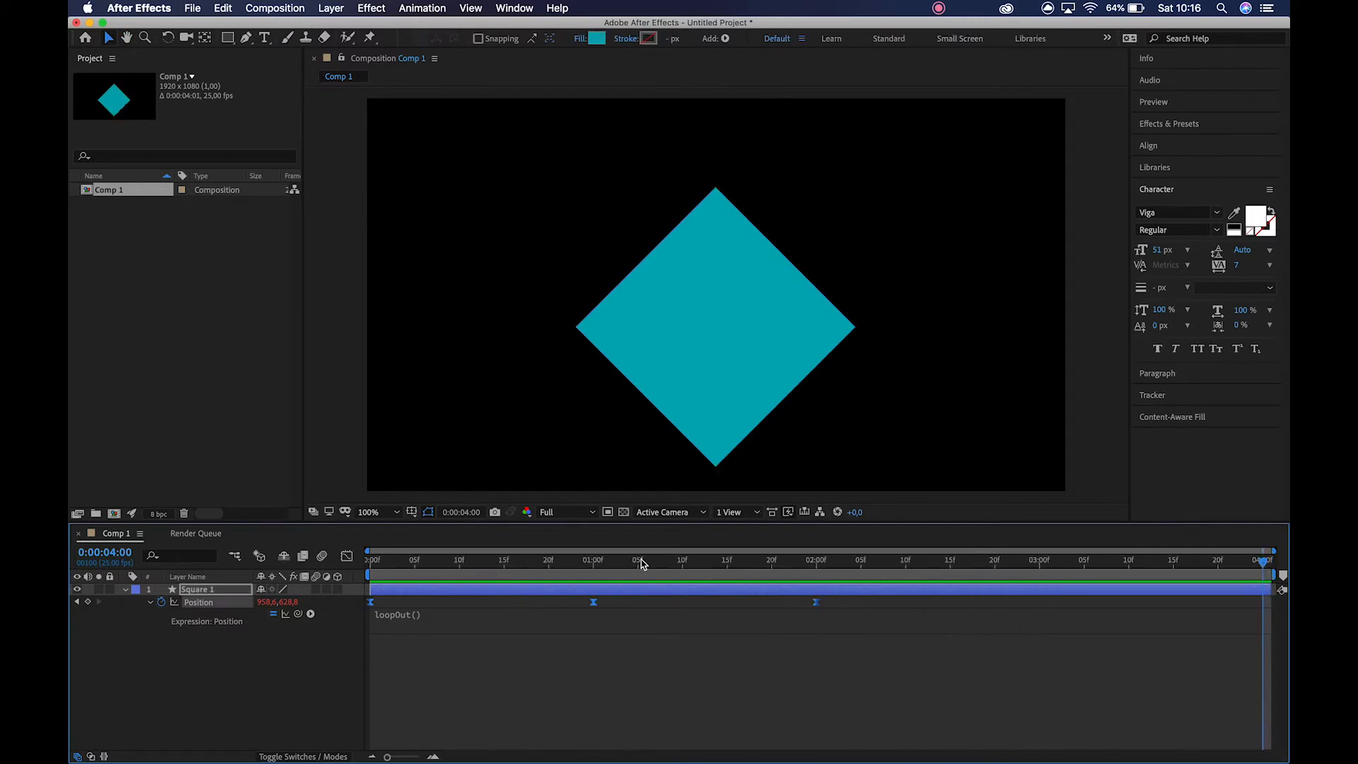
key("space")
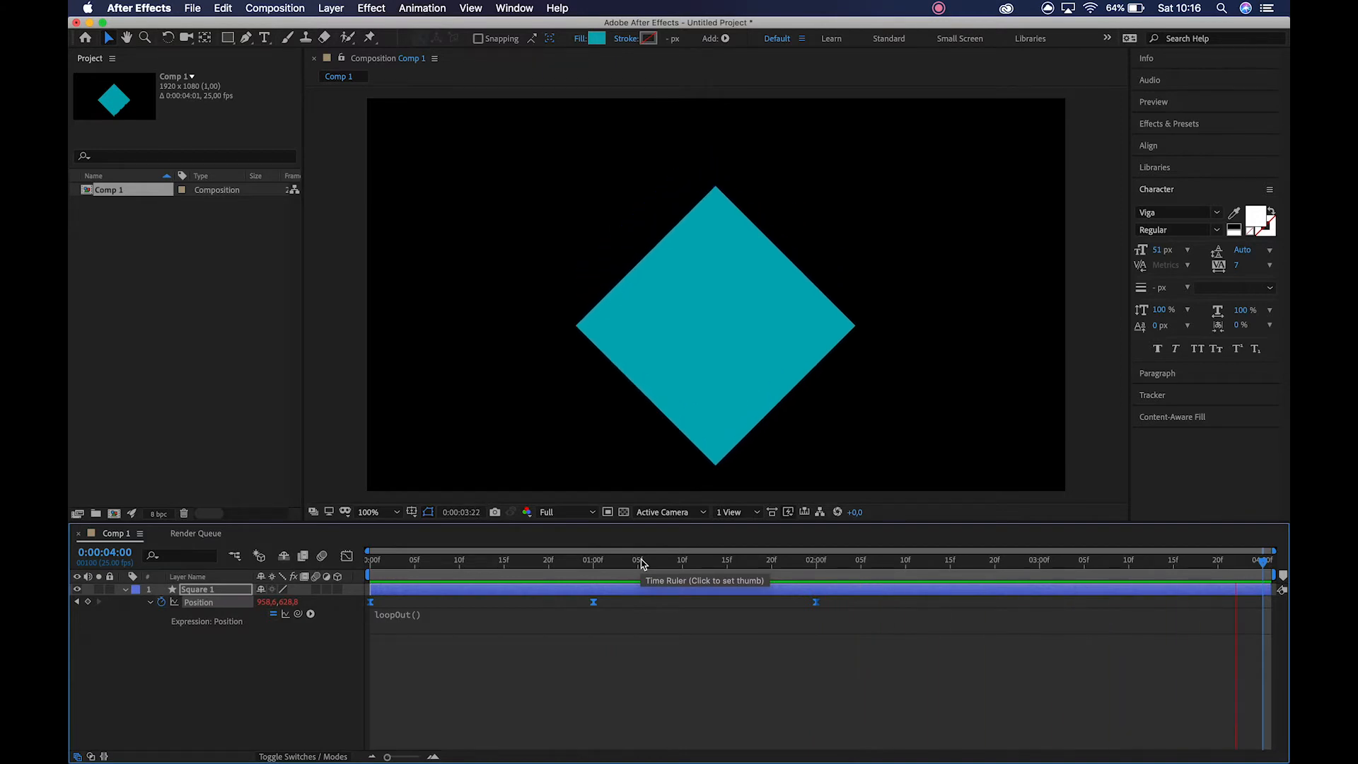
key("space")
left_click(283, 670)
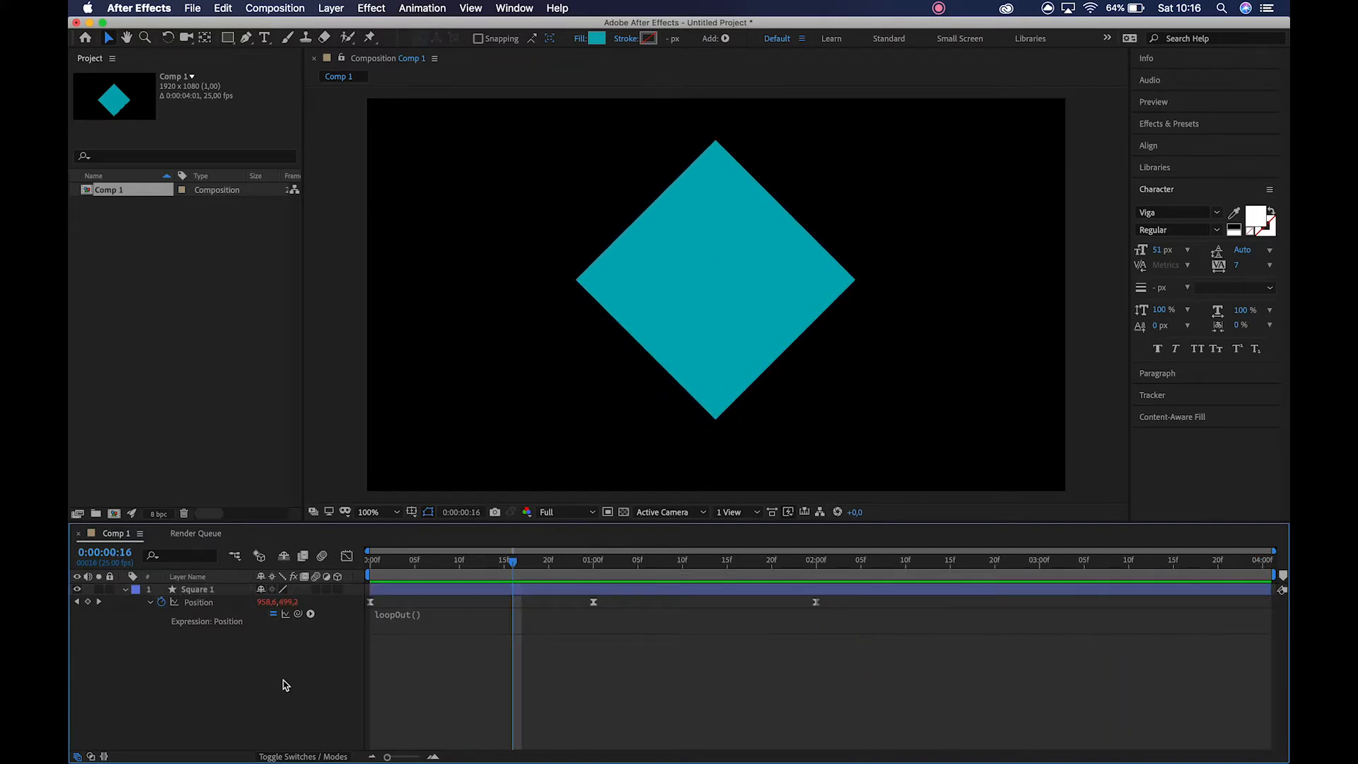
Set Square 1's Scale to 85%.
left_click(217, 590)
key("s")
left_click_drag(275, 602, 264, 601)
left_click(248, 647)
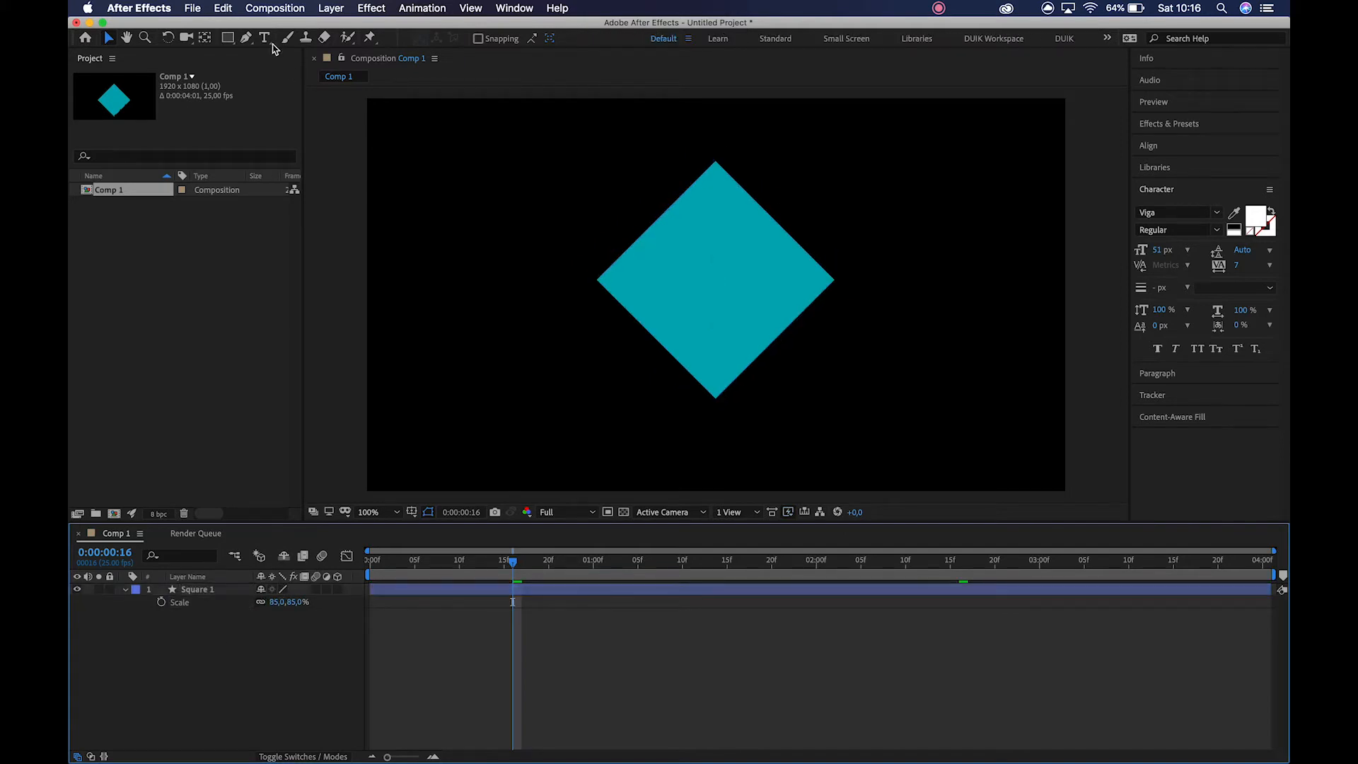
Draw two tall, narrow vertical rectangles beside the diamond as separate shape layers, the outer one thinner than the inner one.
left_click(228, 41)
left_click_drag(437, 150, 454, 420)
left_click(188, 682)
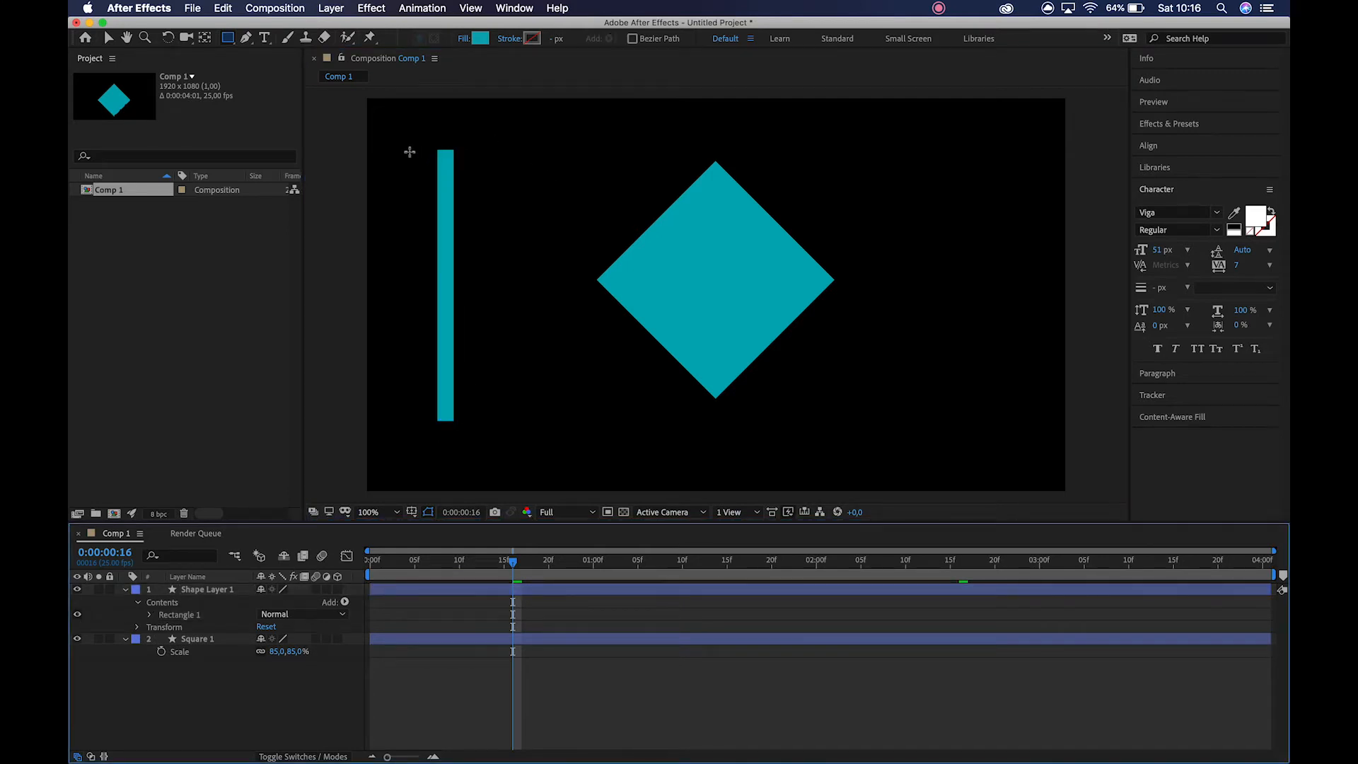
left_click_drag(409, 152, 414, 418)
key("v")
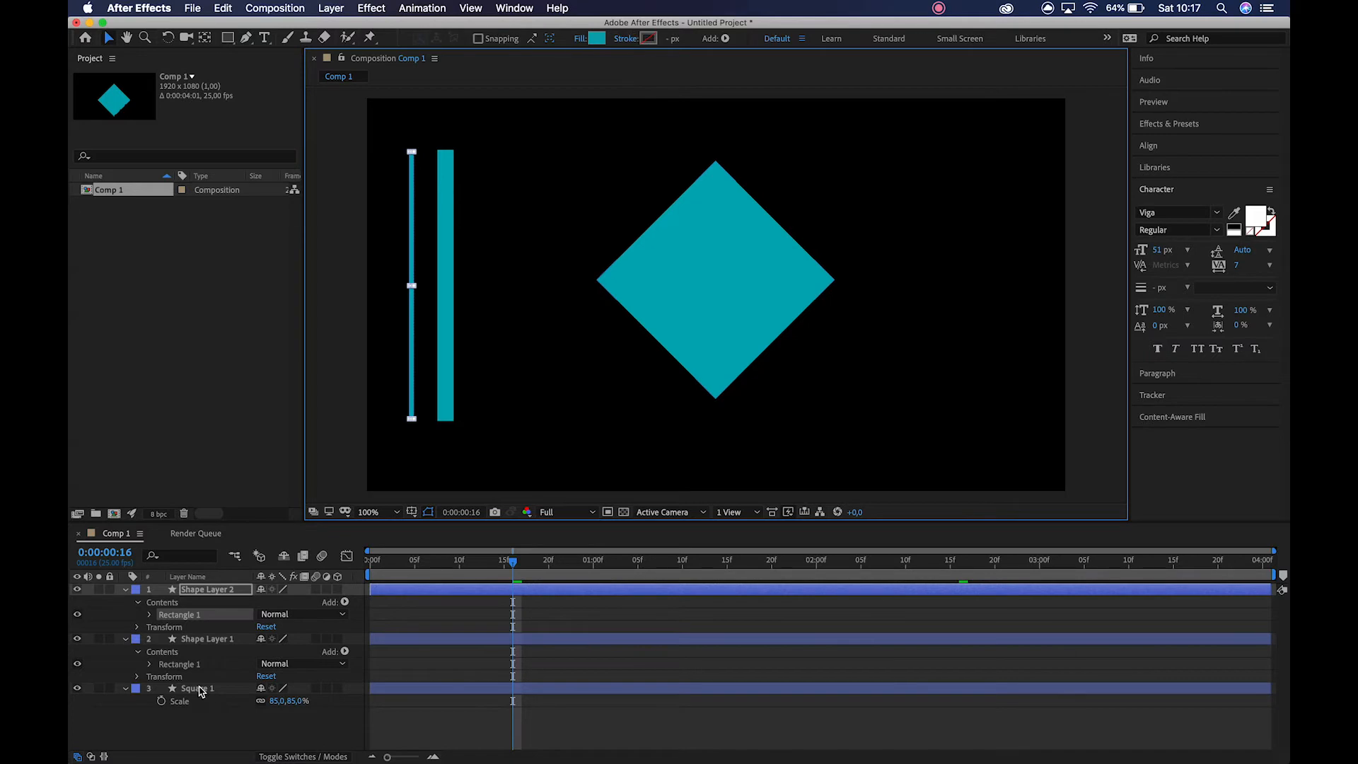
left_click(205, 729)
Select Shape Layer 1 and Shape Layer 2 and assign them the Blue label colour.
left_click(209, 640)
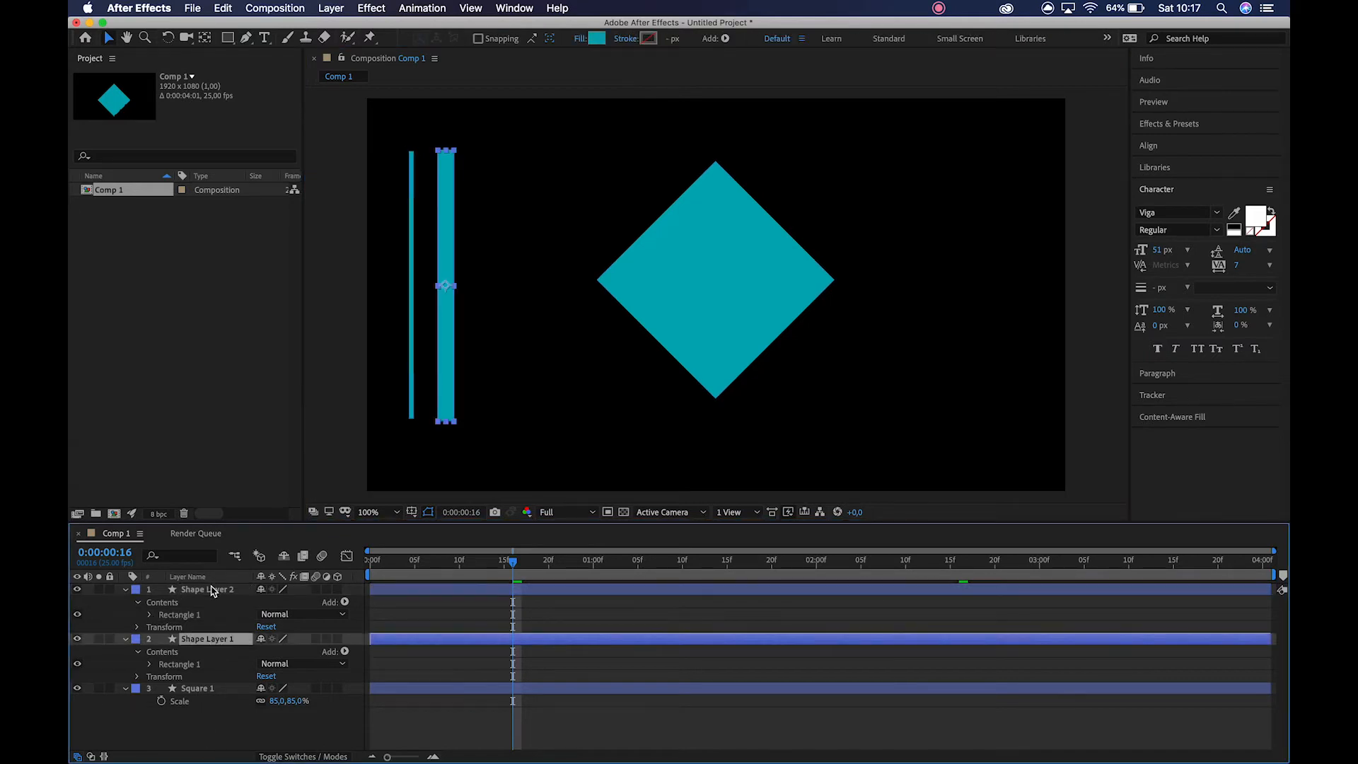
left_click(212, 590, "shift")
left_click(139, 590)
left_click(174, 641)
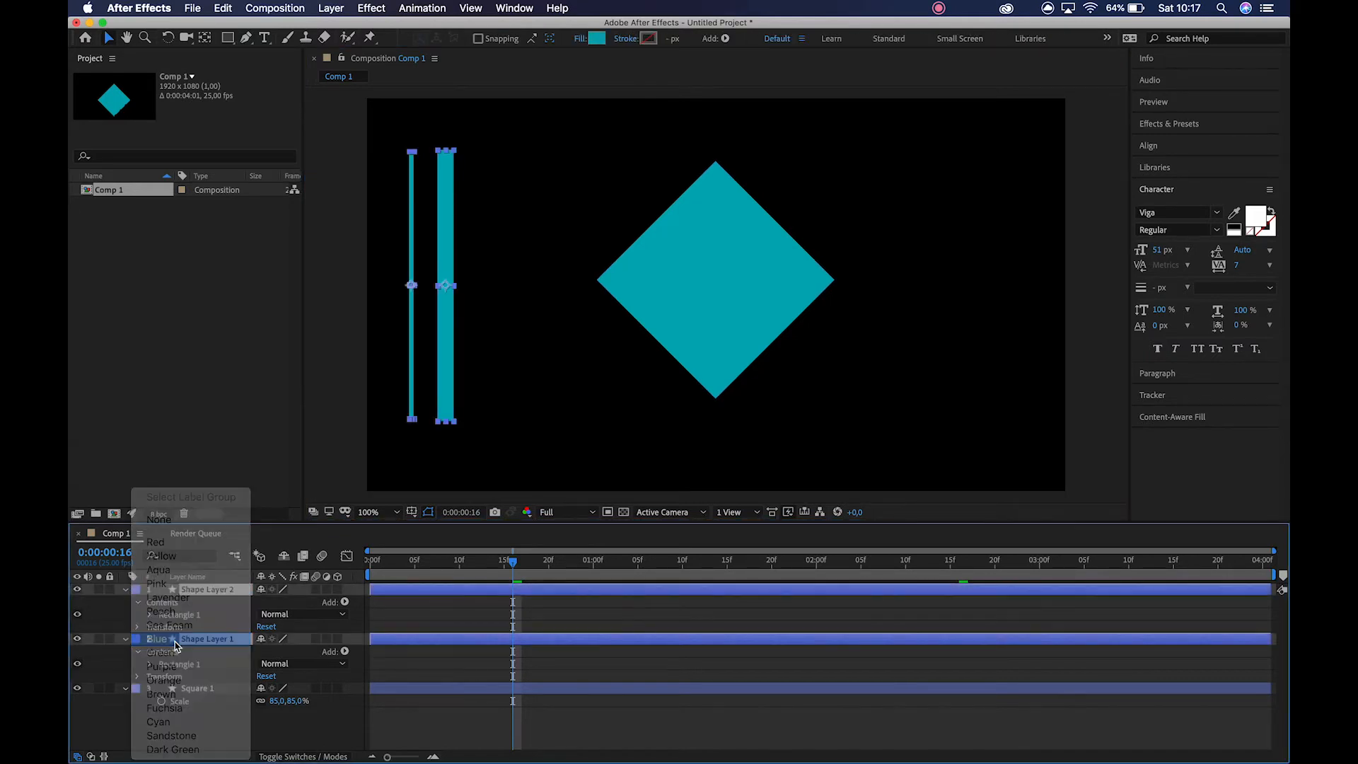
Assign the Green label colour to Shape Layer 1 and Shape Layer 2.
left_click(140, 641)
left_click(152, 652)
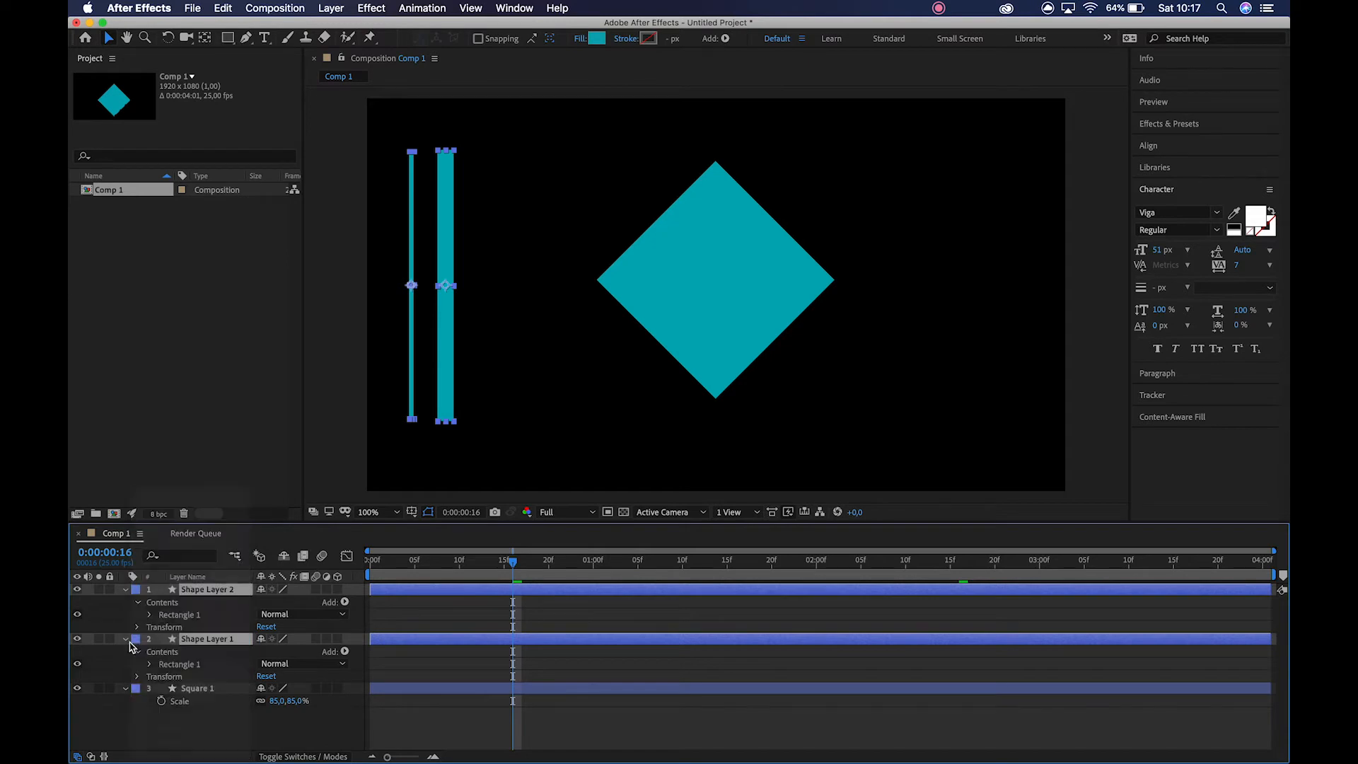
Collapse the properties of all three layers and lock the Square 1 layer.
left_click(126, 688)
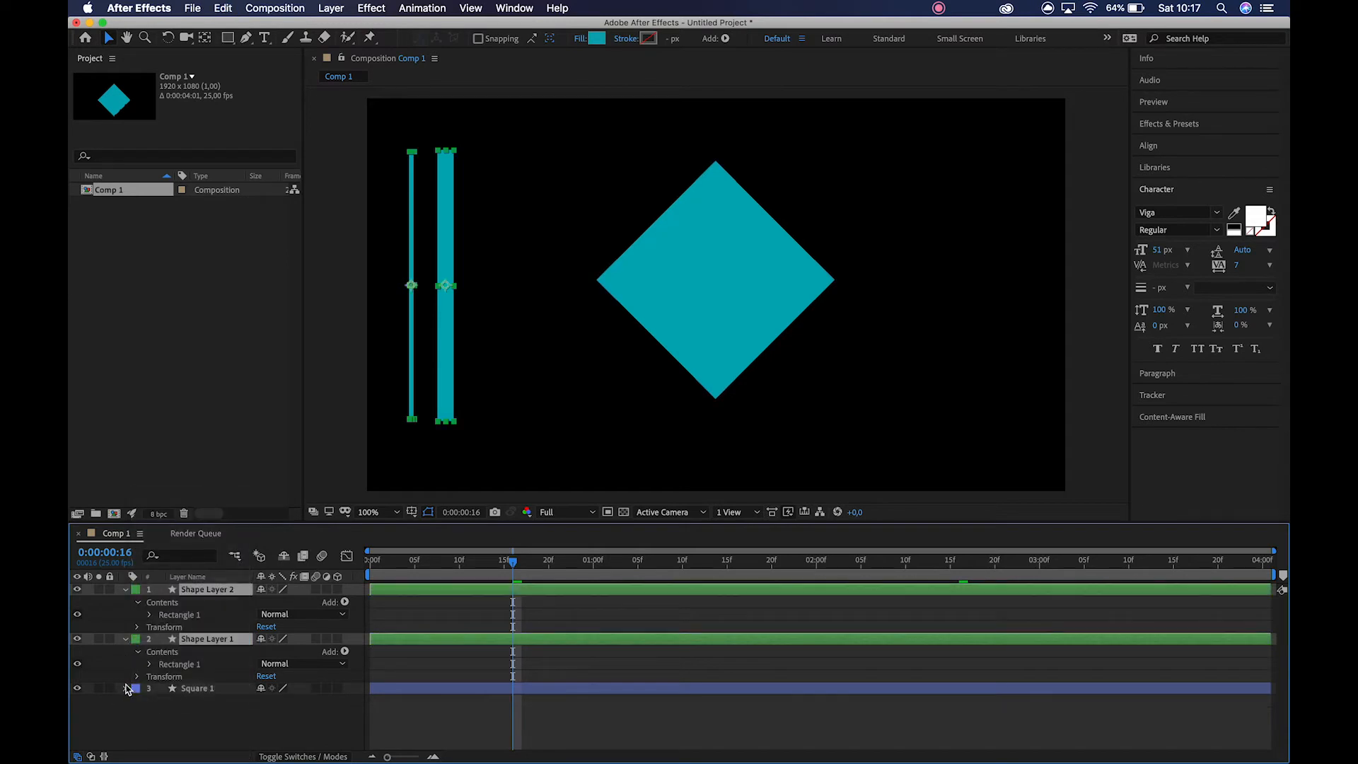
left_click(125, 639)
left_click(160, 634)
left_click(110, 614)
left_click(200, 652)
Select both vertical bars, rotate them clockwise into a slant and place them beside the diamond's upper-left edge.
left_click(412, 223)
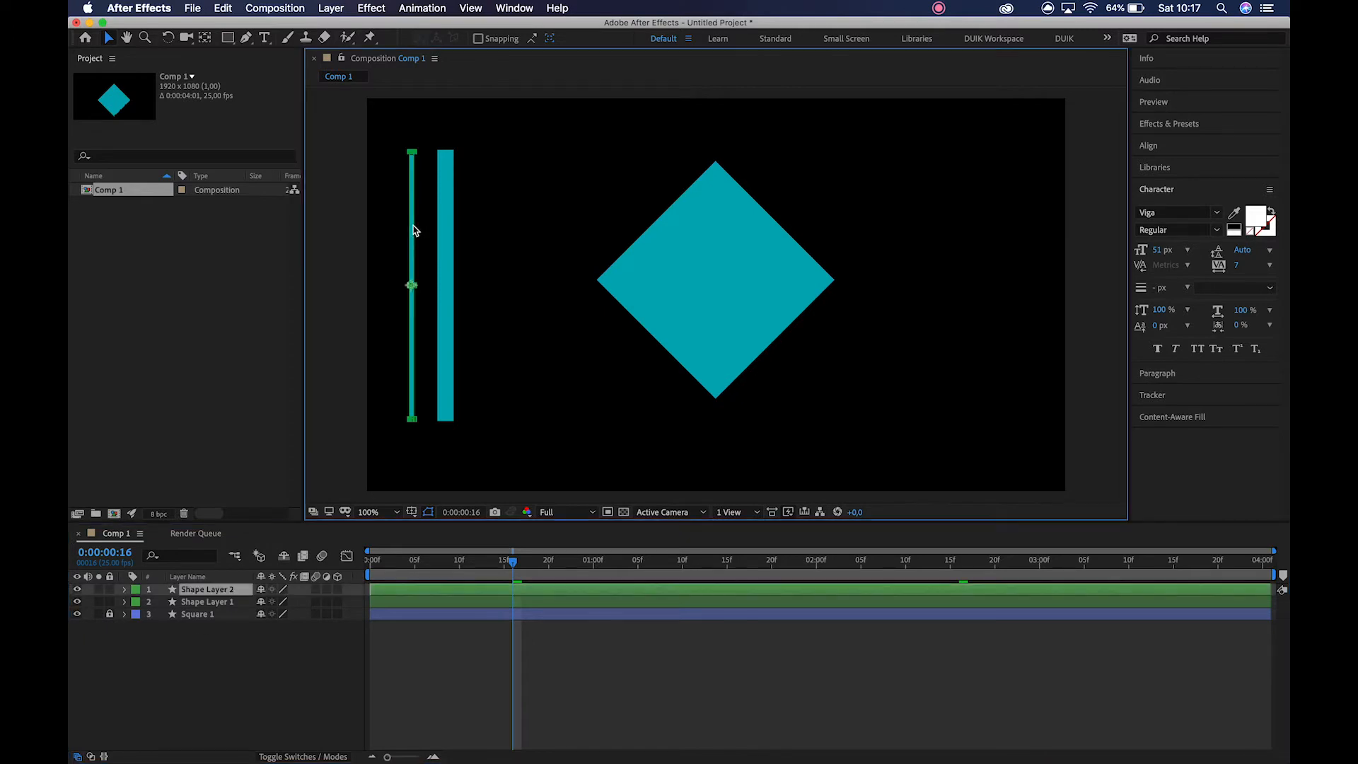
left_click(207, 39)
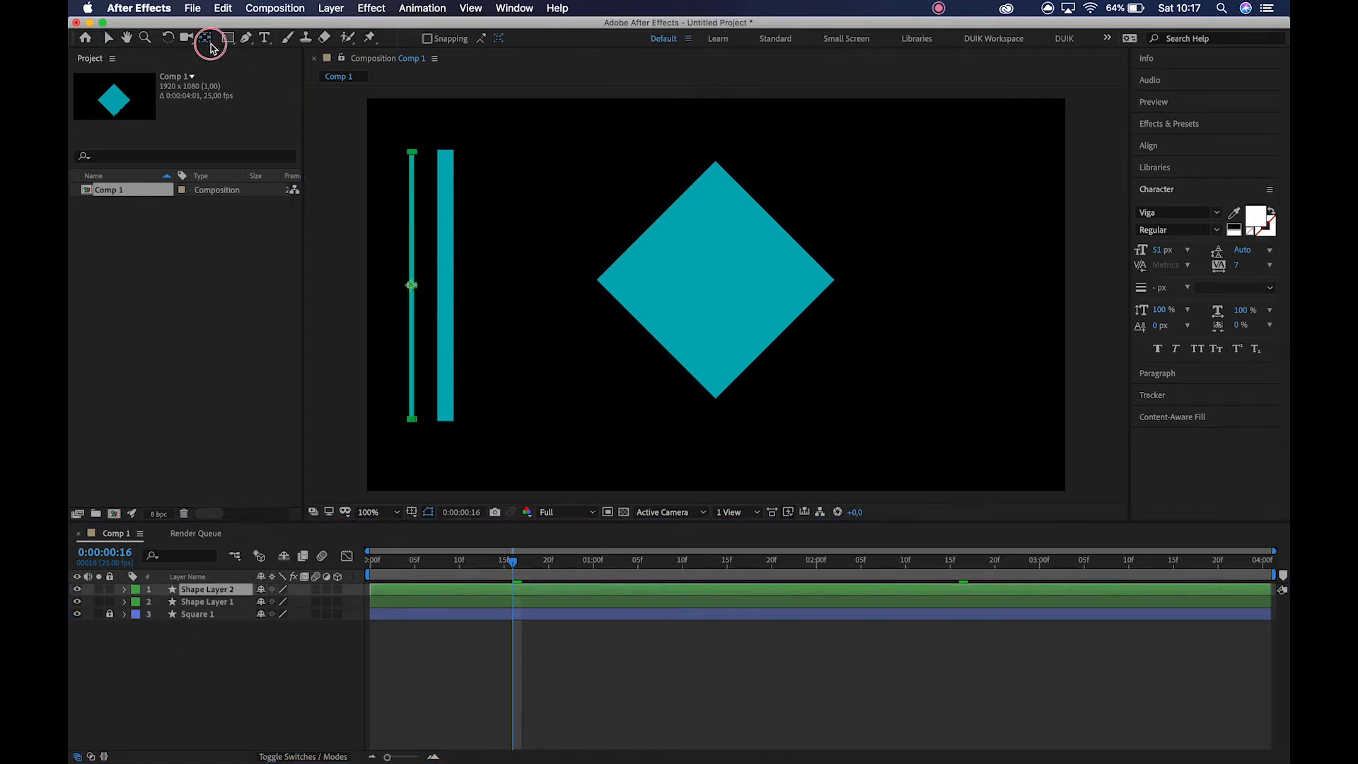
left_click(444, 200)
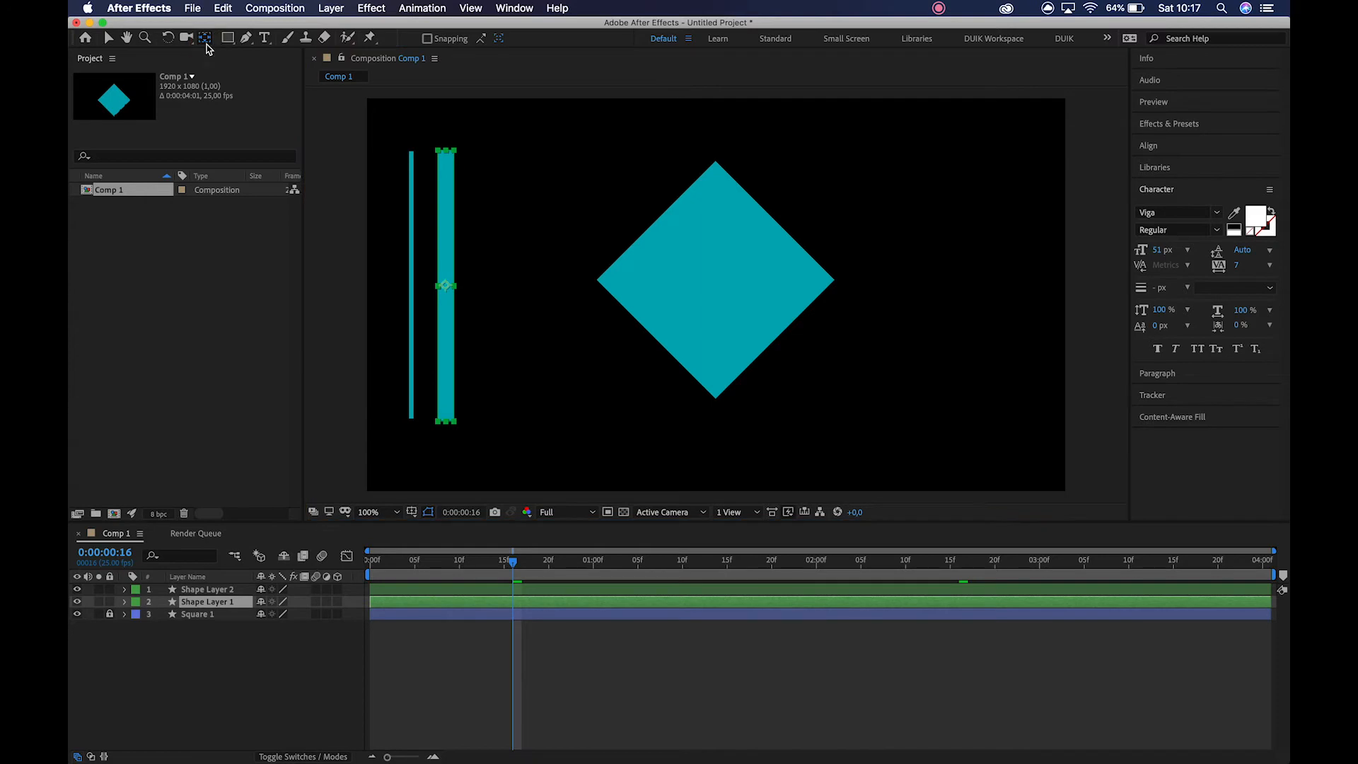
key("v")
left_click_drag(385, 159, 511, 224)
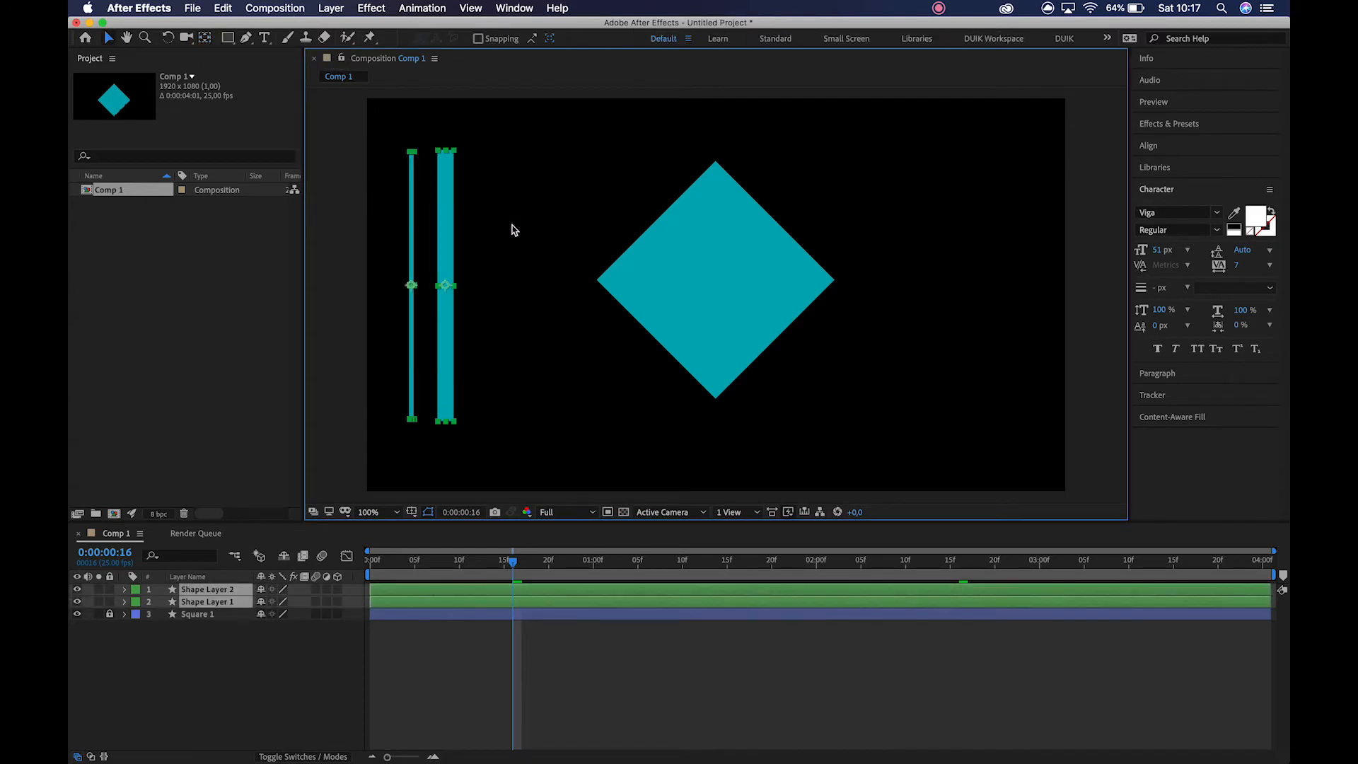
key("w")
left_click_drag(448, 191, 671, 162)
key("v")
left_click_drag(765, 186, 583, 159)
Set the fill of both slanted bars to white (FFFFFF) and shift them slightly downward, away from the diamond.
left_click(594, 39)
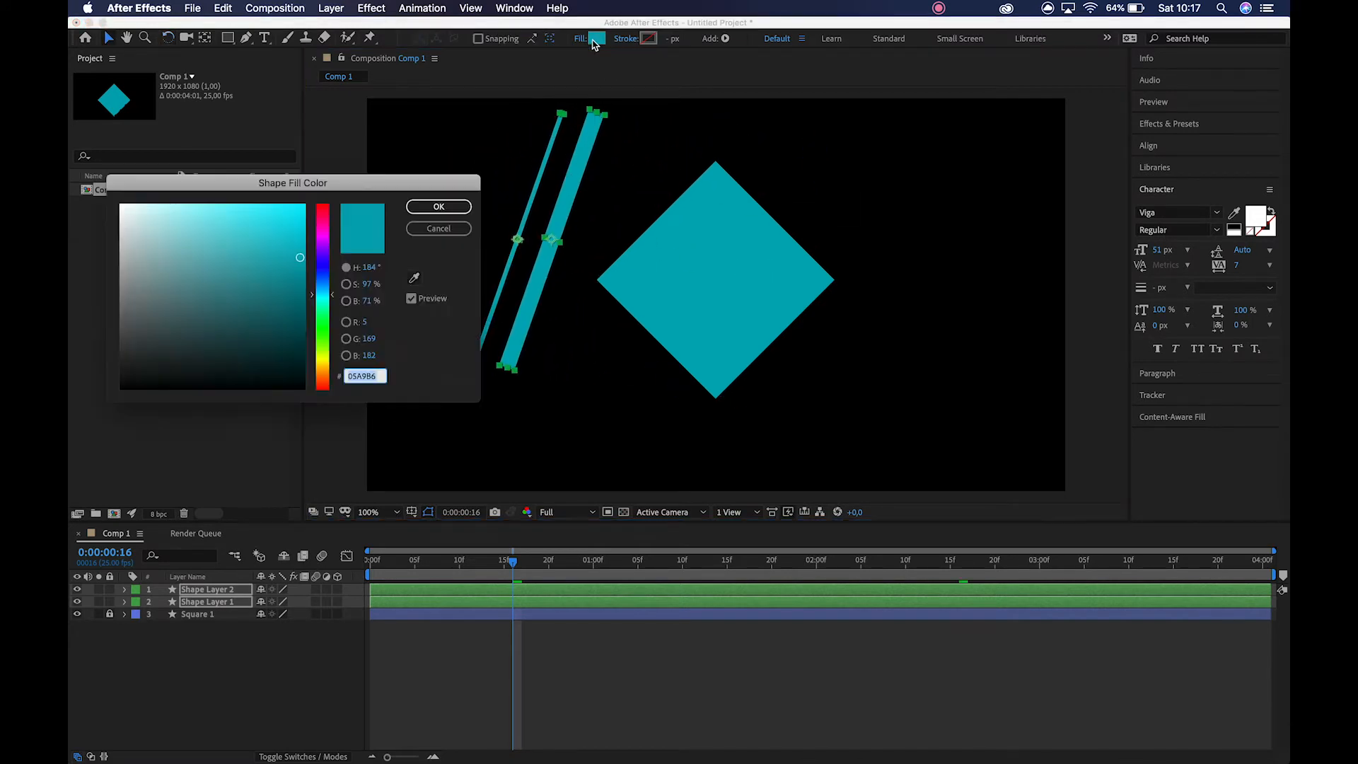
left_click(121, 203)
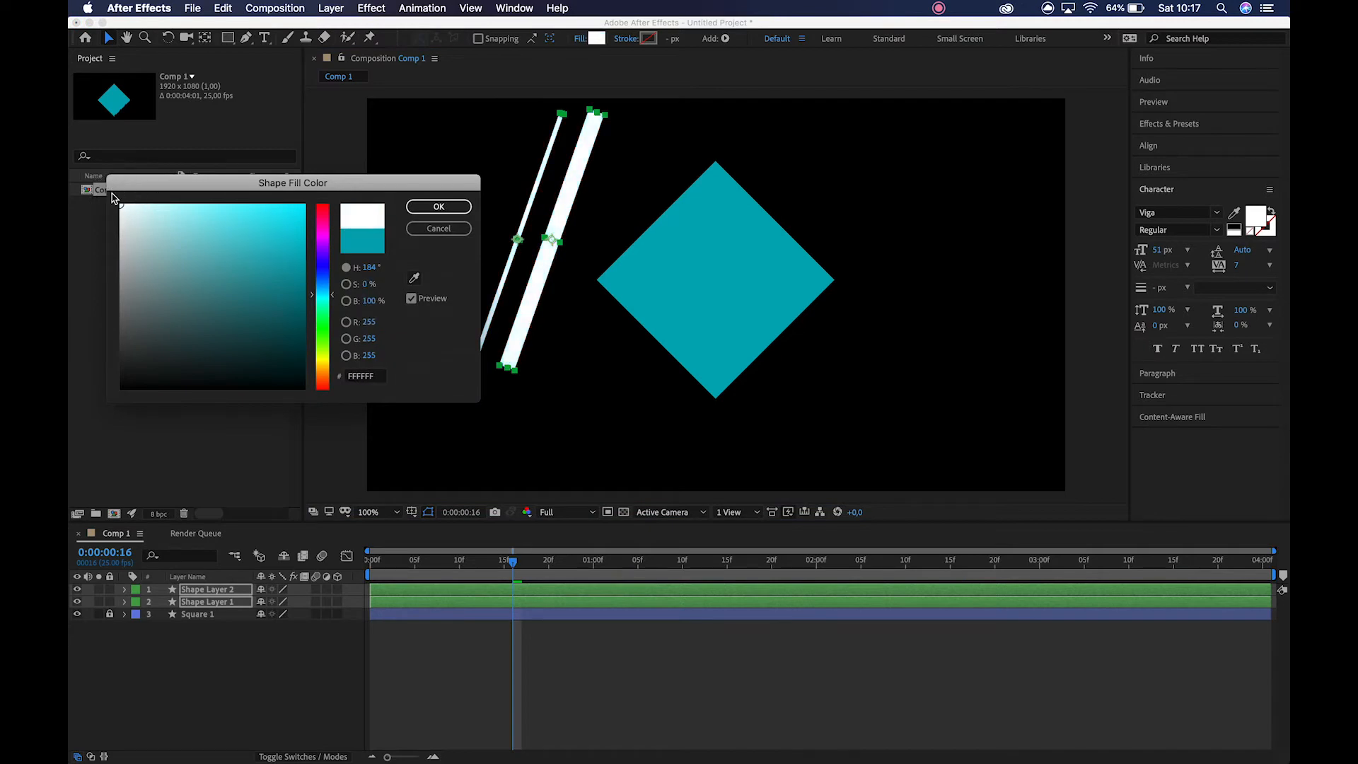
left_click(437, 207)
left_click_drag(569, 161, 597, 194)
left_click(601, 193)
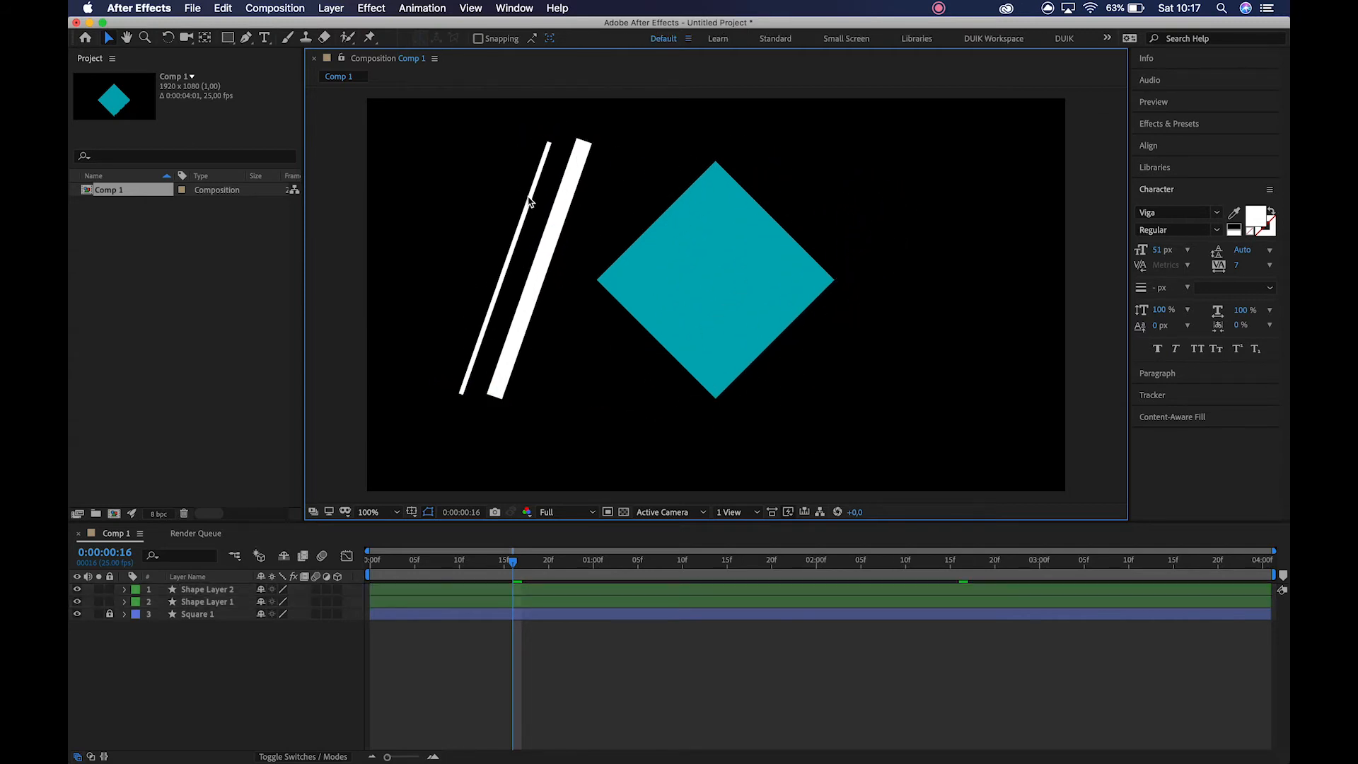
Nudge the thin bar toward the thick bar and slightly upward to narrow the gap between them, leaving no layer selected.
left_click(528, 201)
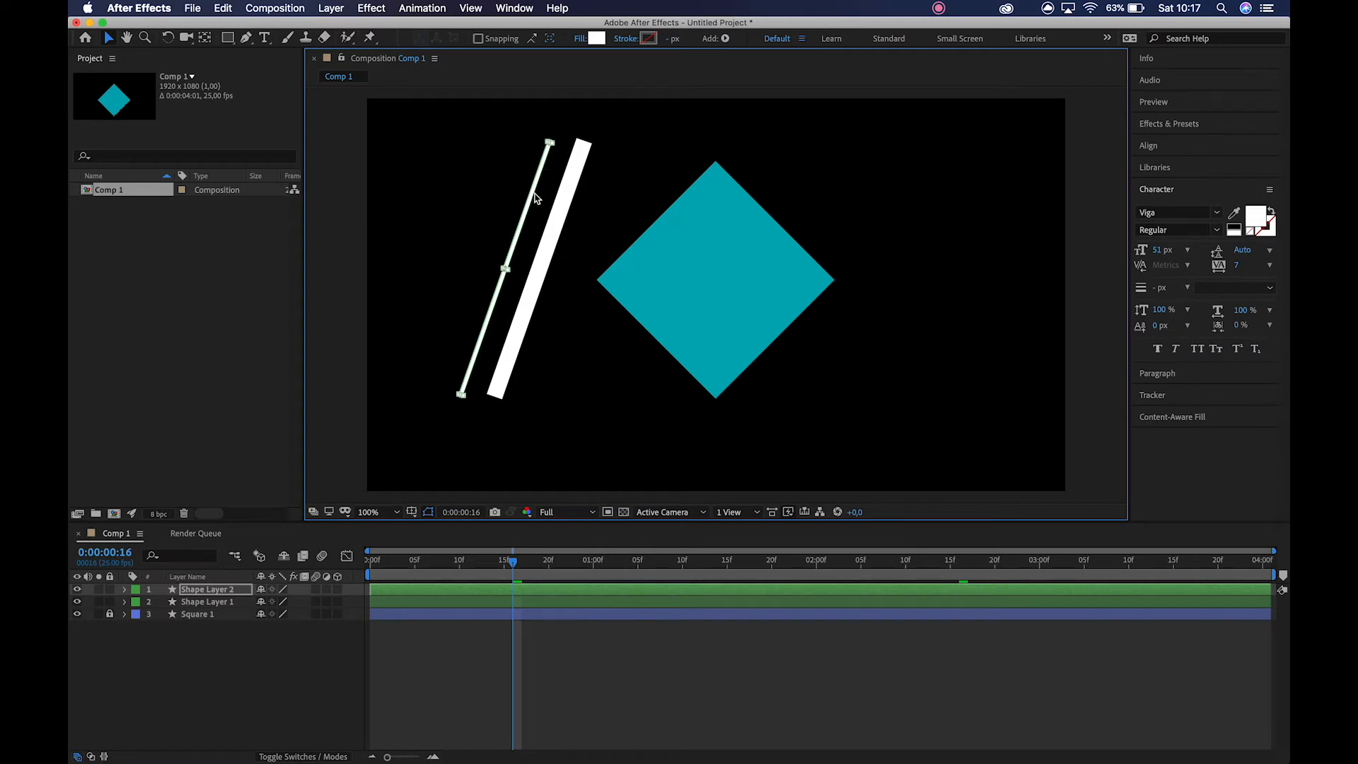
key("shift+Right")
key("shift+Right")
key("shift+Right")
key("shift+Right")
key("shift+Up")
key("shift+Up")
key("shift+Up")
key("shift+Up")
key("shift+Down")
key("shift+Down")
key("Left")
key("Left")
key("Left")
key("Left")
key("Left")
key("Up")
key("Up")
key("Up")
key("Up")
key("Up")
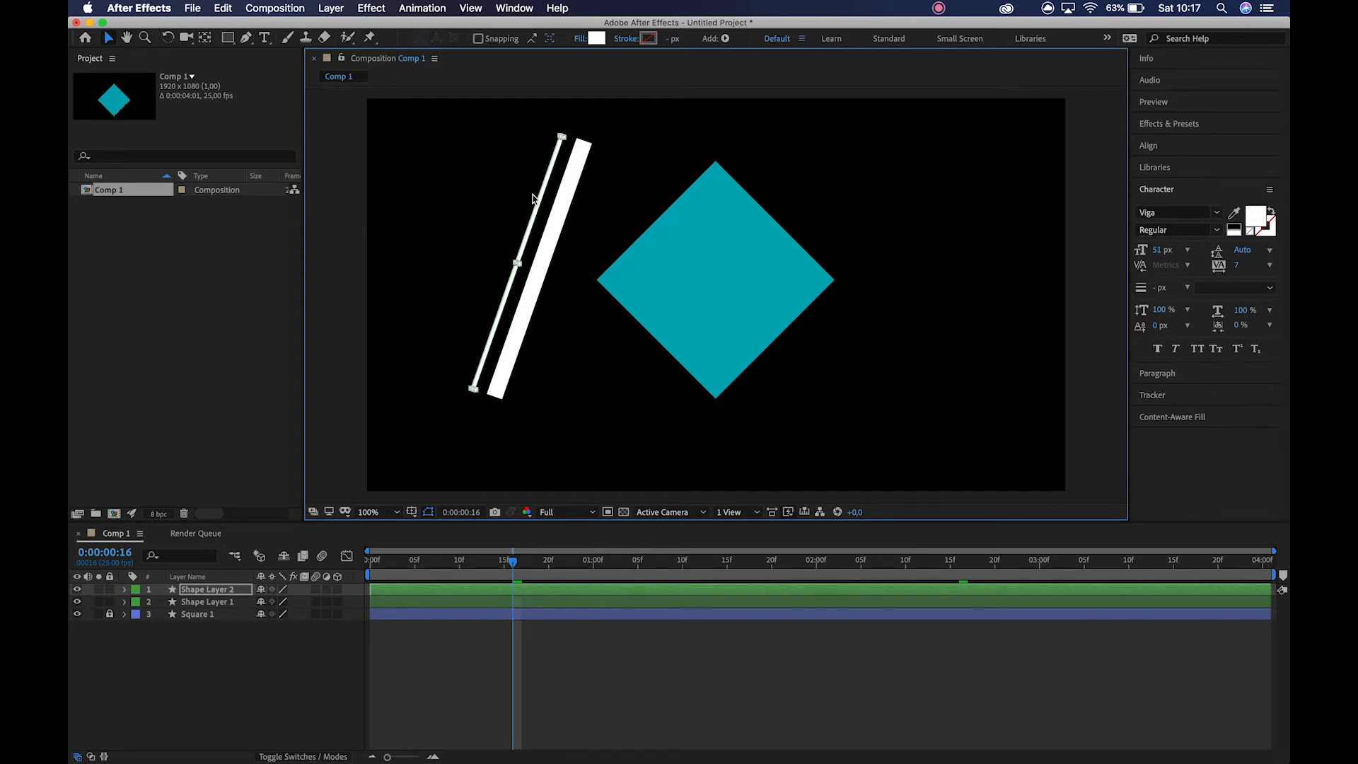
key("Up")
key("Up")
left_click(199, 640)
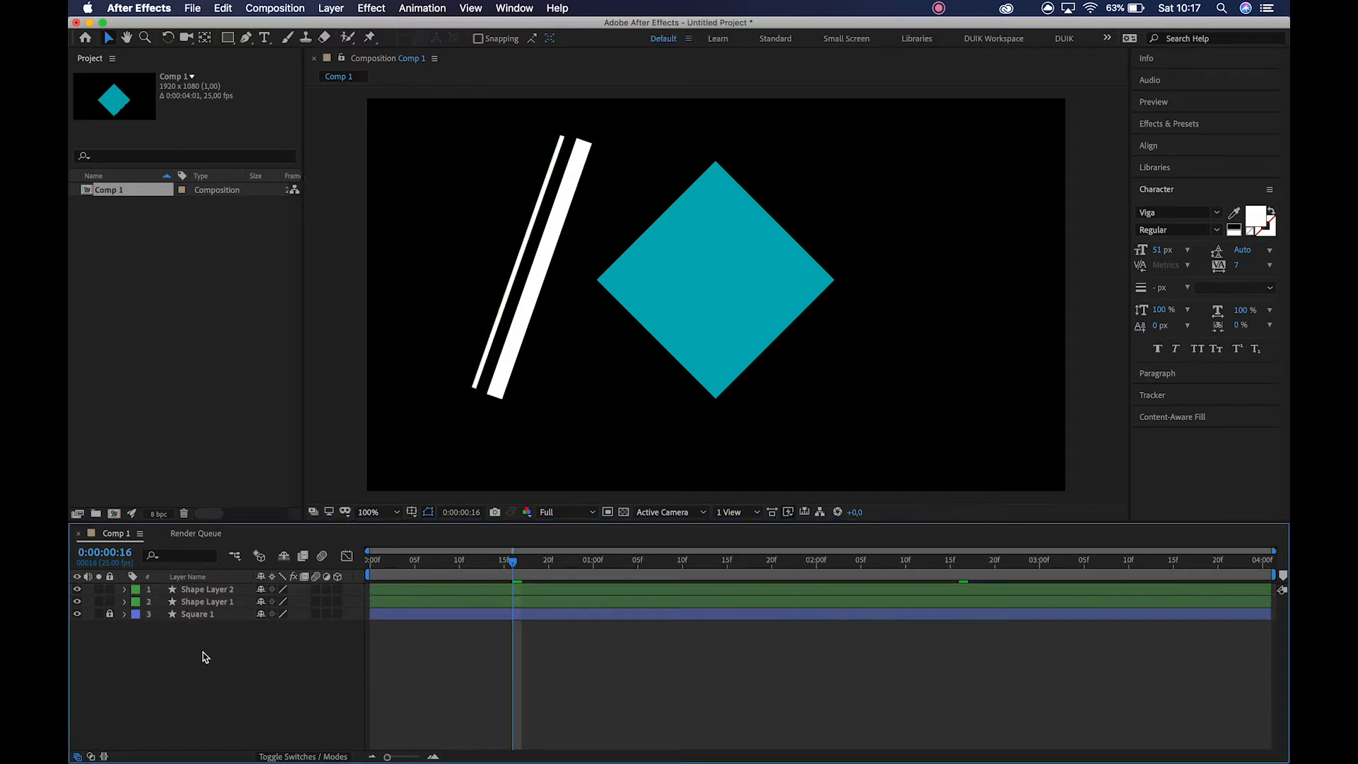
Add a null object to the composition and move it onto the slanted bars at about 452, 420.
left_click(233, 589)
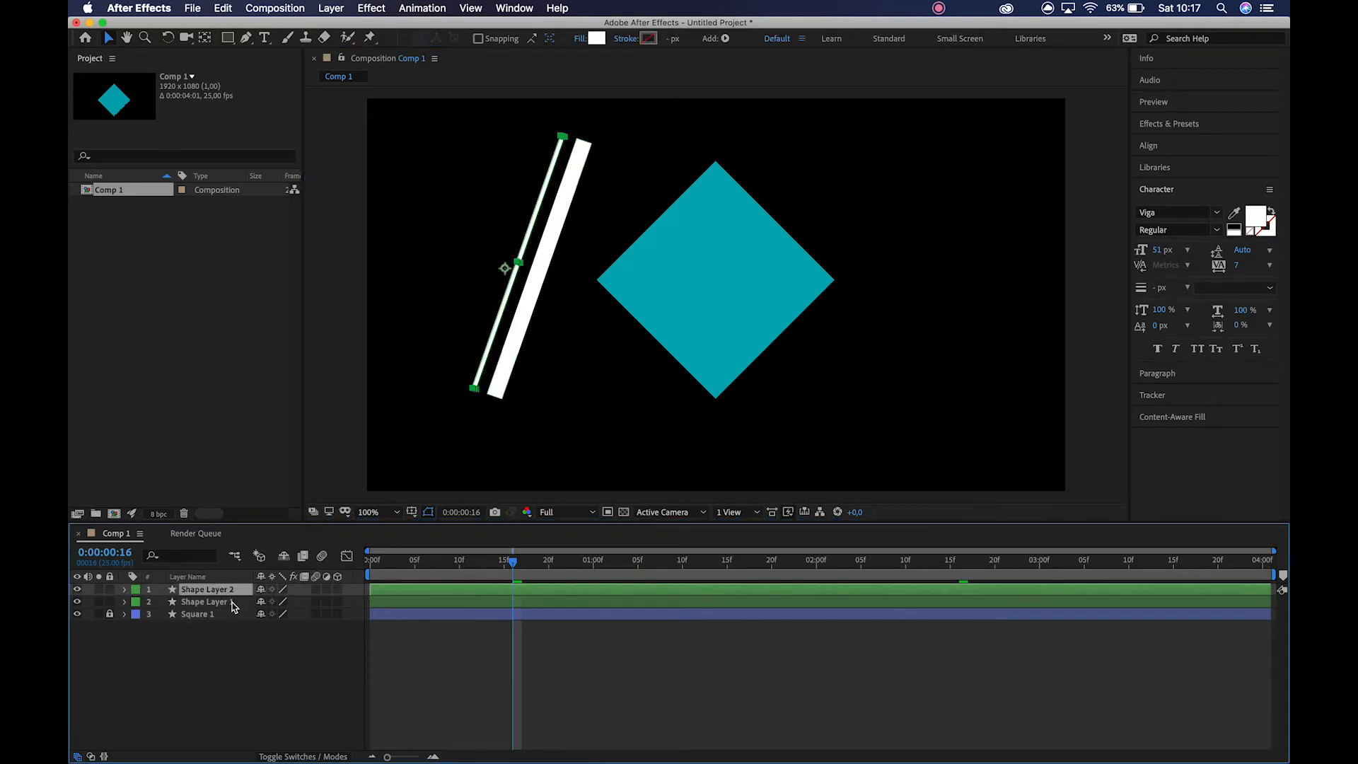
left_click(234, 669)
right_click(234, 670)
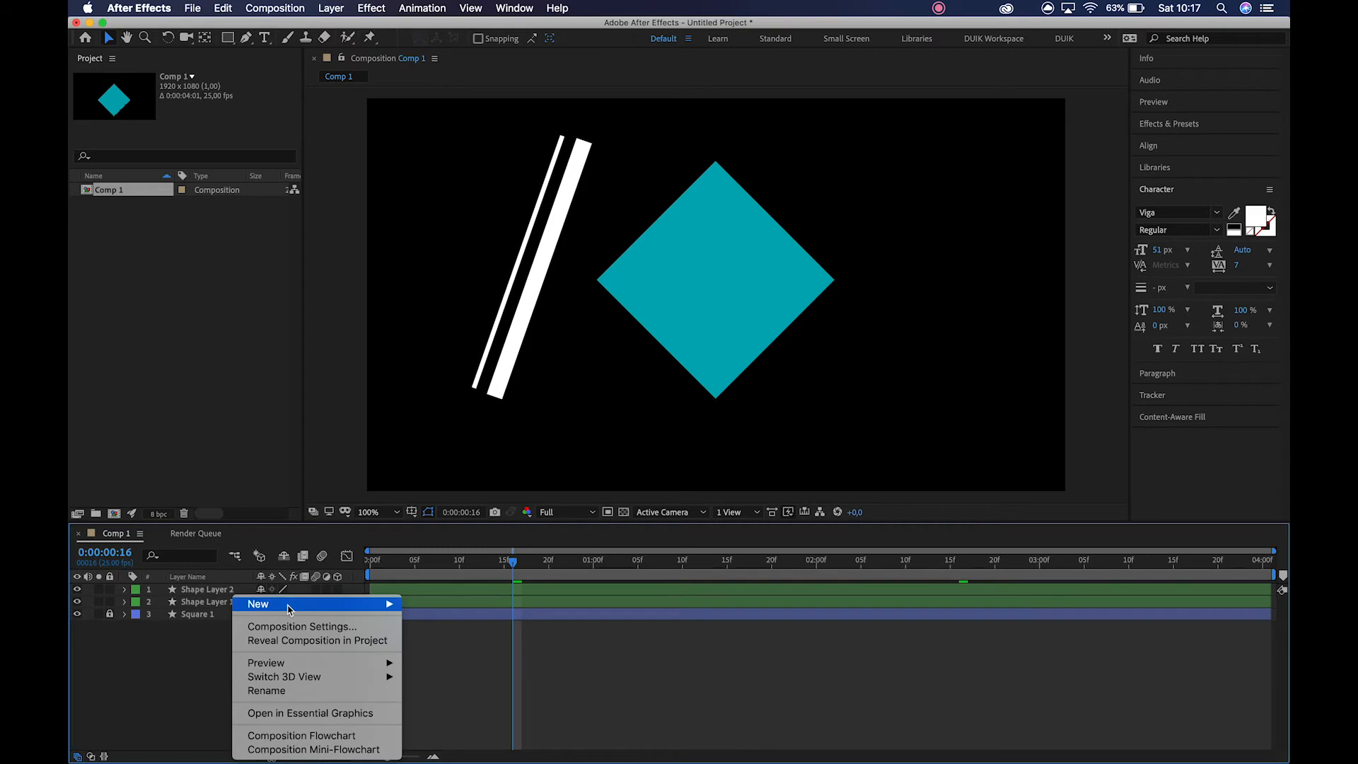
mouse_move(368, 603)
left_click(473, 681)
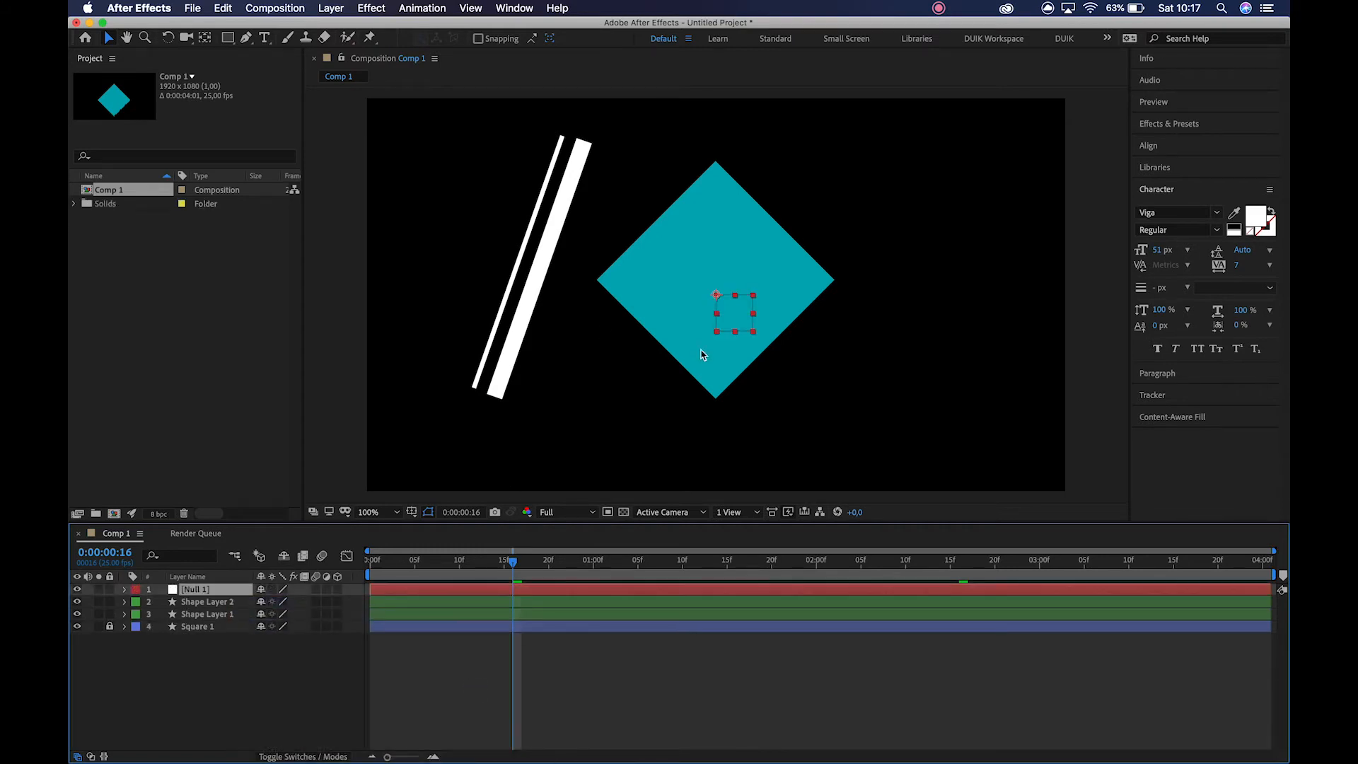
left_click_drag(718, 300, 533, 257)
key("Return")
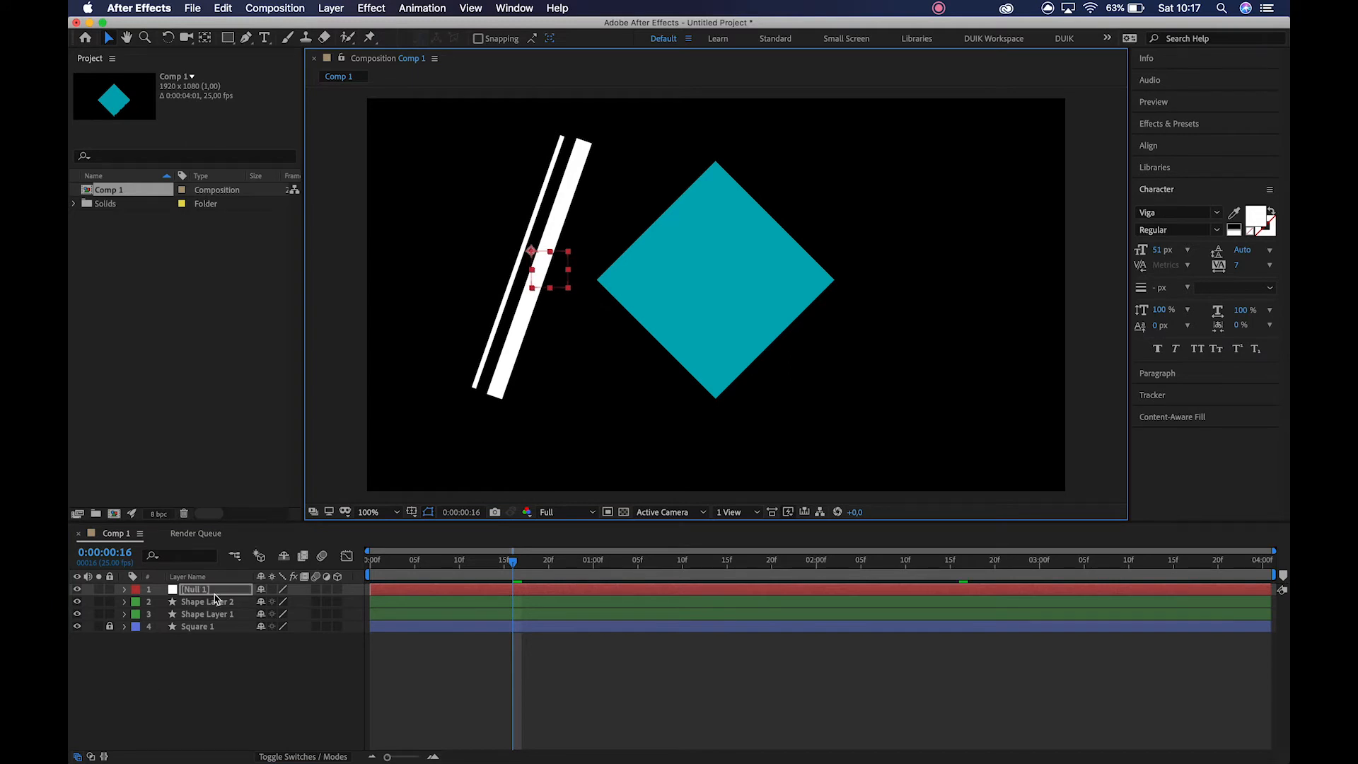
Show the Parent & Link column and parent Shape Layer 1 and Shape Layer 2 to Null 1.
left_click(211, 601)
left_click(216, 613, "shift")
mouse_move(262, 605)
left_mouse_down()
mouse_move(226, 593)
mouse_move(262, 594)
left_mouse_up()
left_click(309, 757)
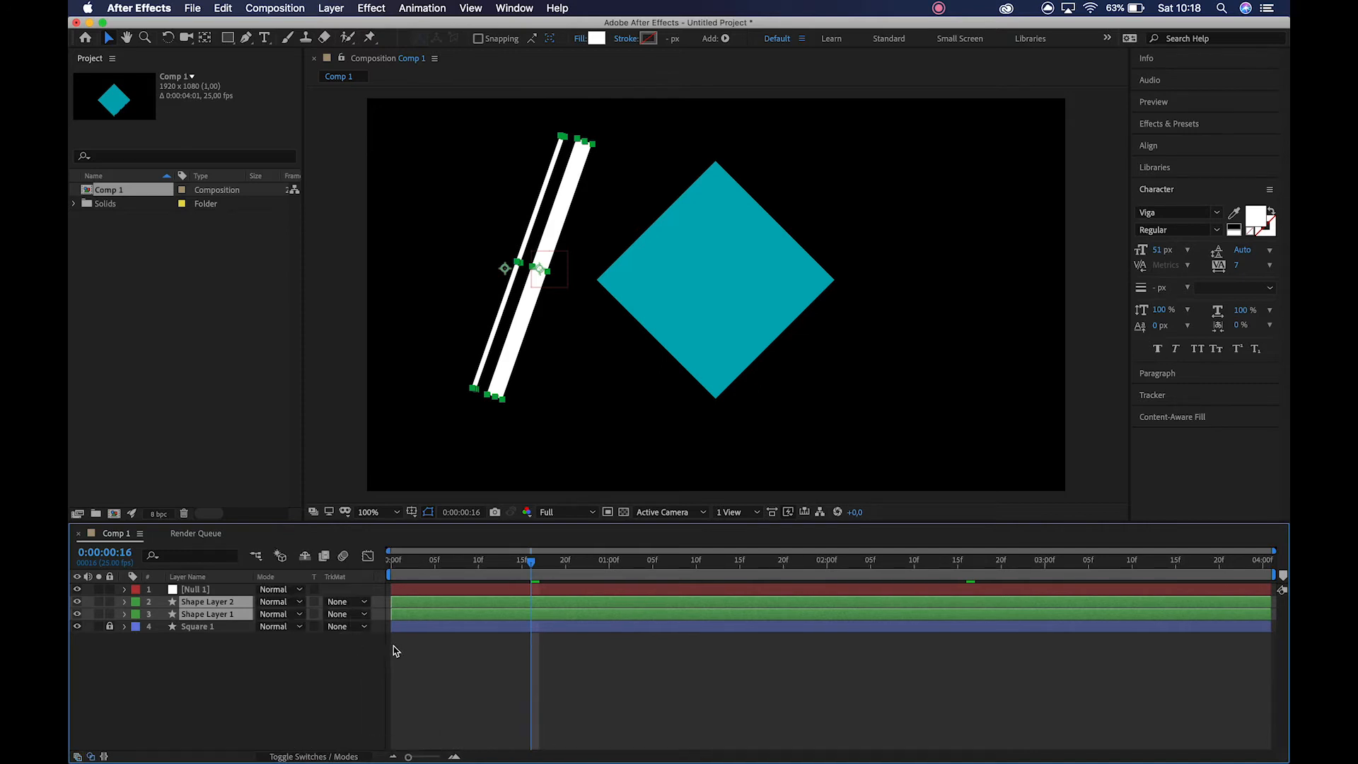
right_click(354, 581)
mouse_move(400, 625)
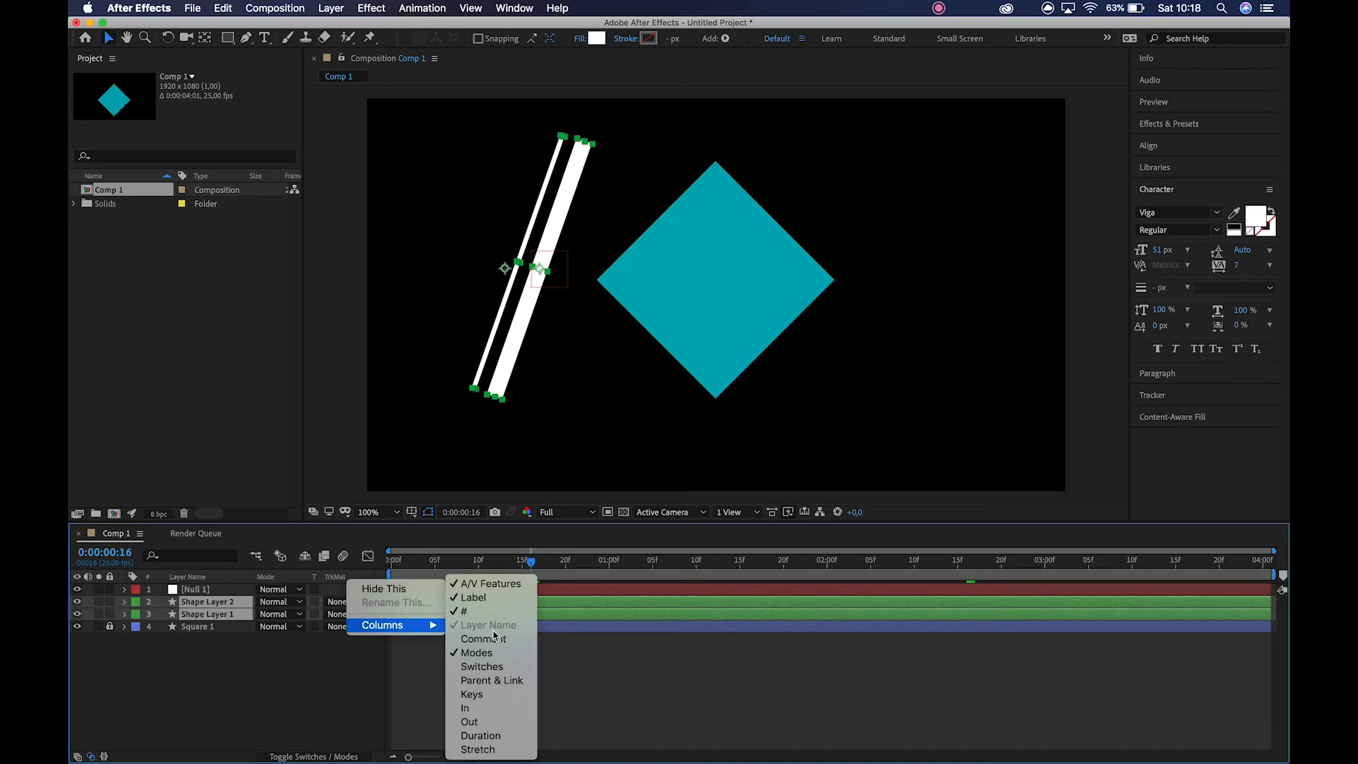
left_click(496, 681)
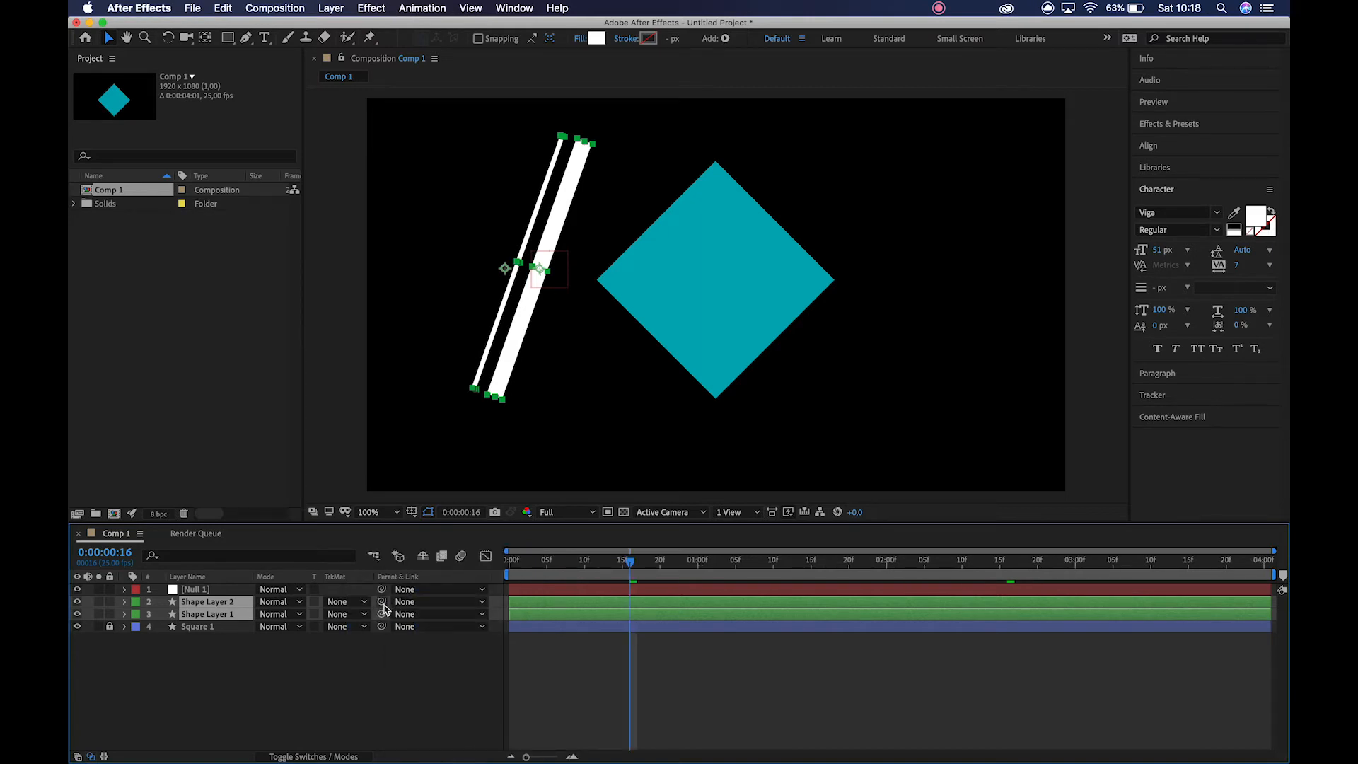
left_click_drag(296, 606, 195, 589)
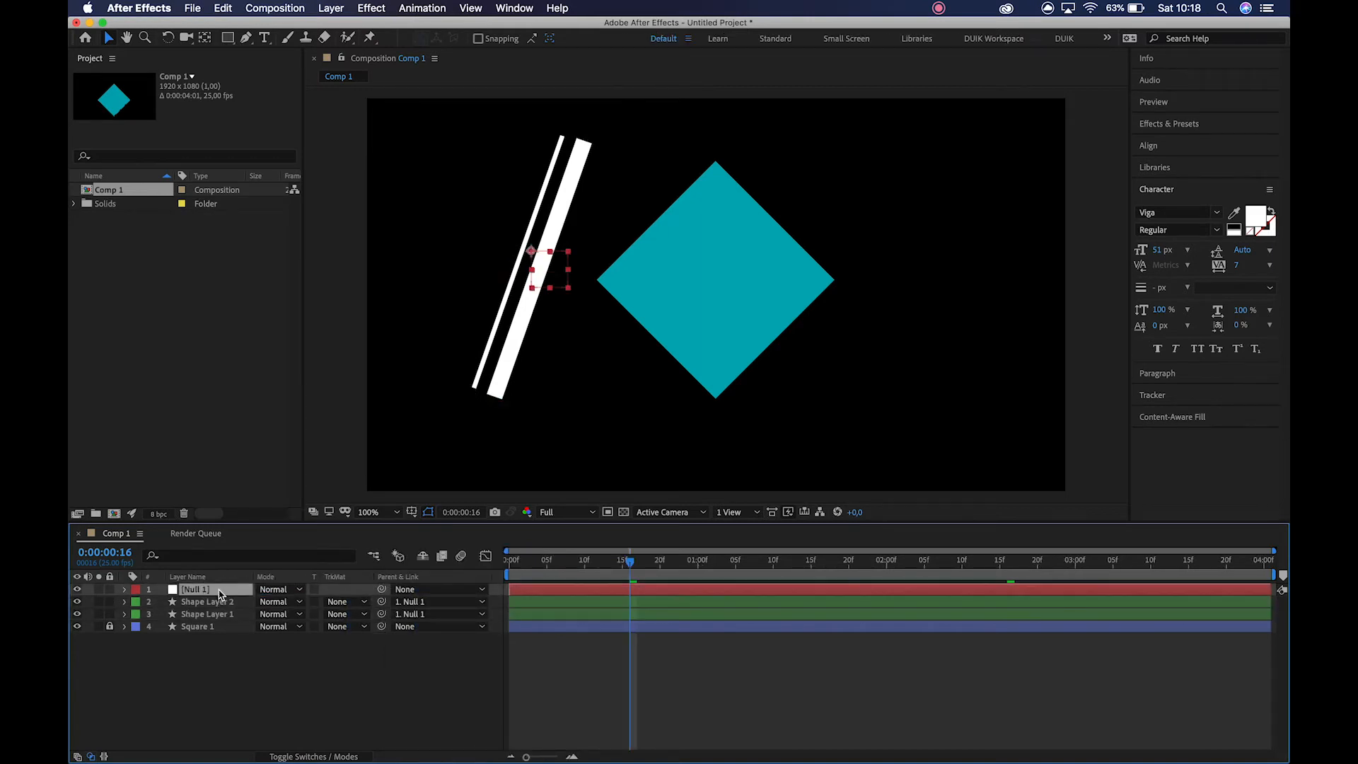
Keyframe Null 1's Position at 0:00:00:00 and move it past the diamond to about 1410, 472 at 0:00:00:20.
left_click(510, 559)
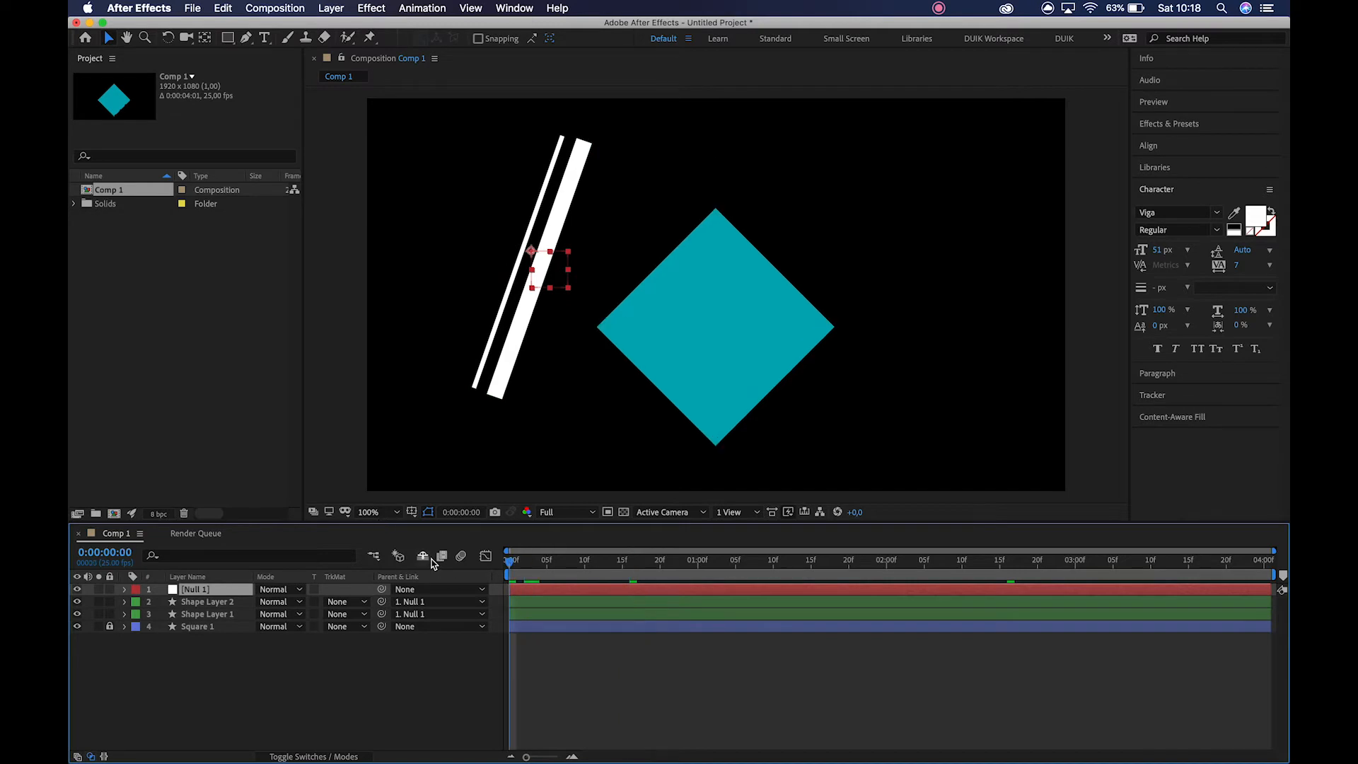
key("p")
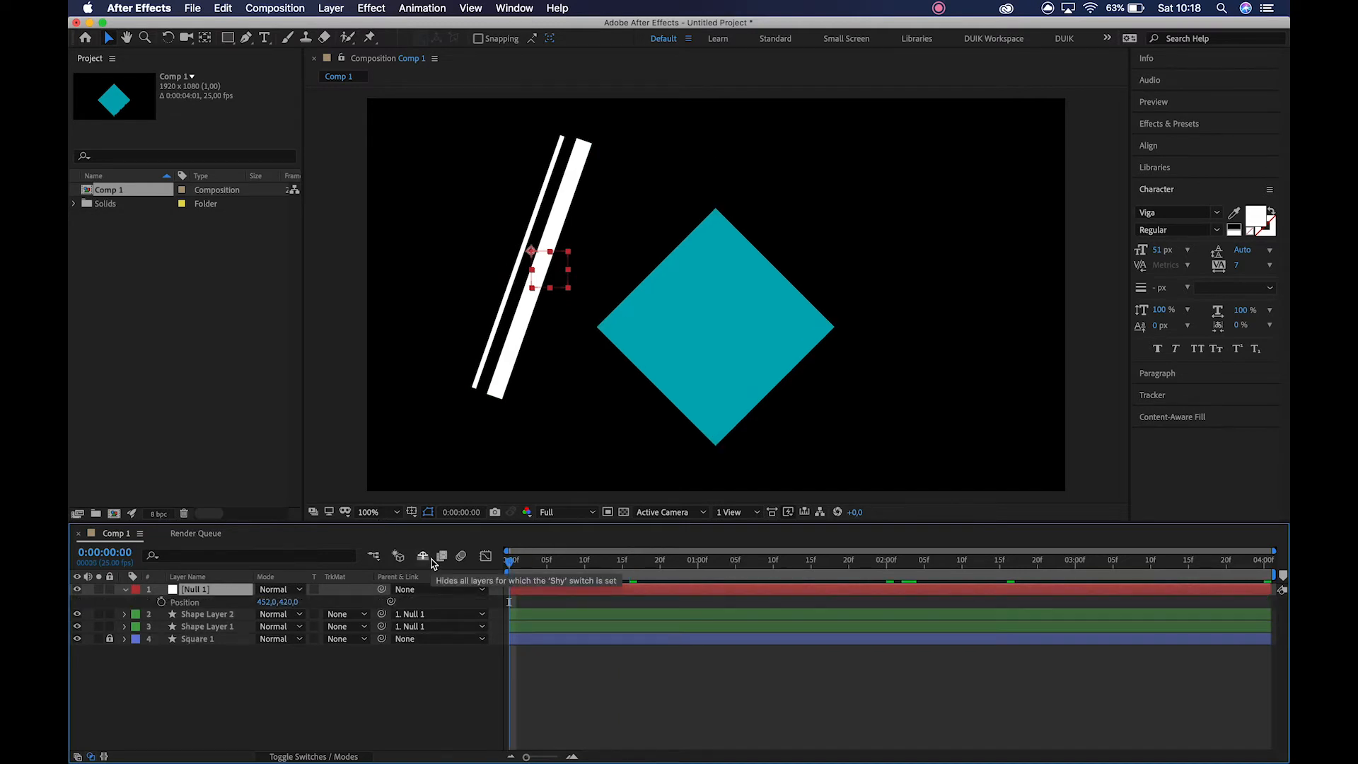
left_click(162, 603)
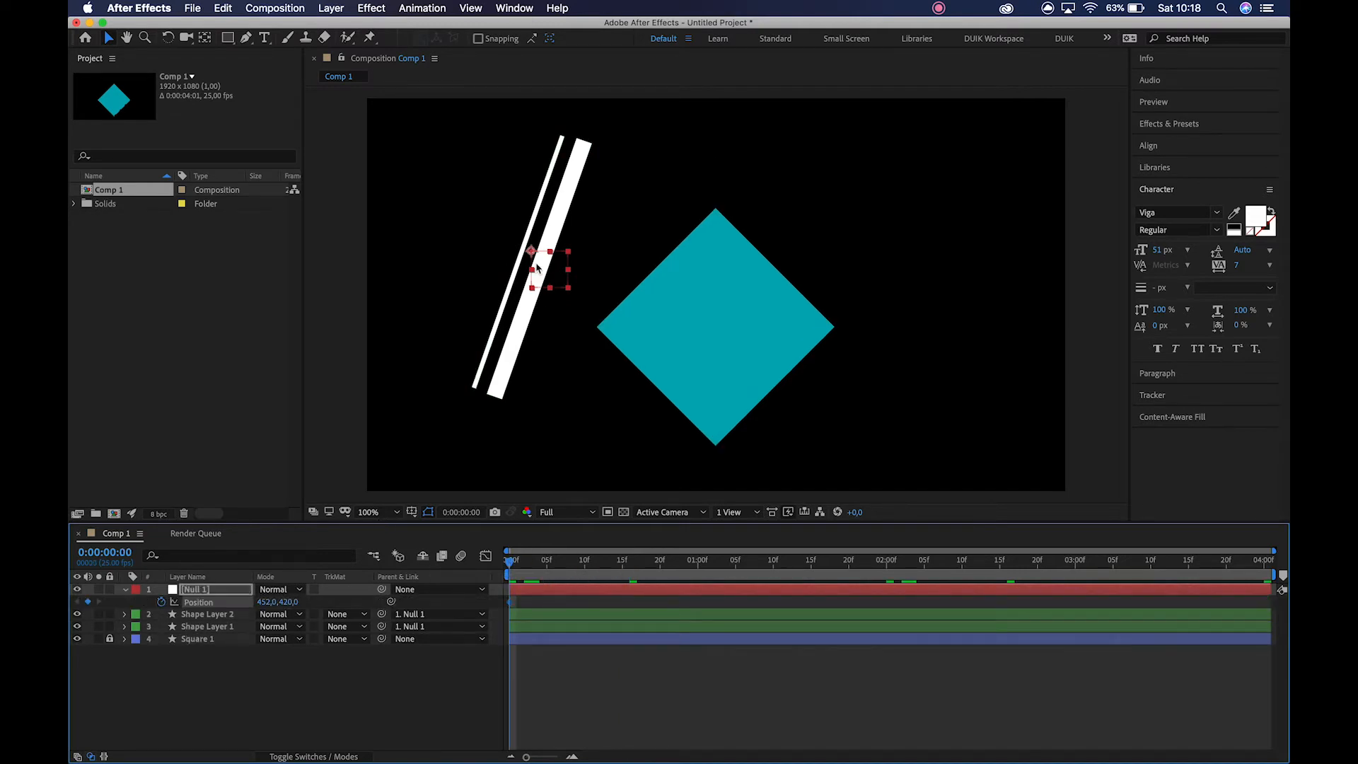
mouse_move(540, 273)
left_mouse_down()
mouse_move(585, 267)
mouse_move(640, 292)
mouse_move(559, 280)
left_mouse_up()
key("super+z")
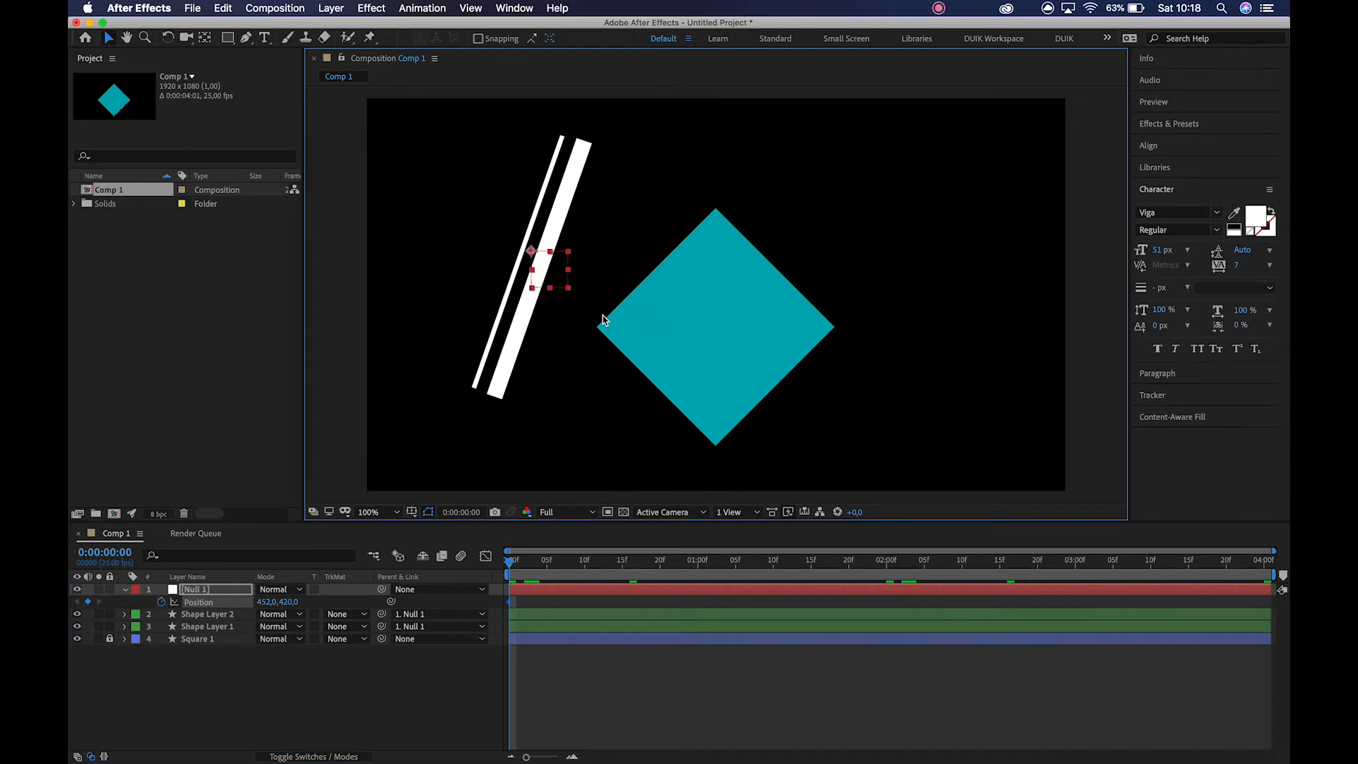
key("shift+Page_Down")
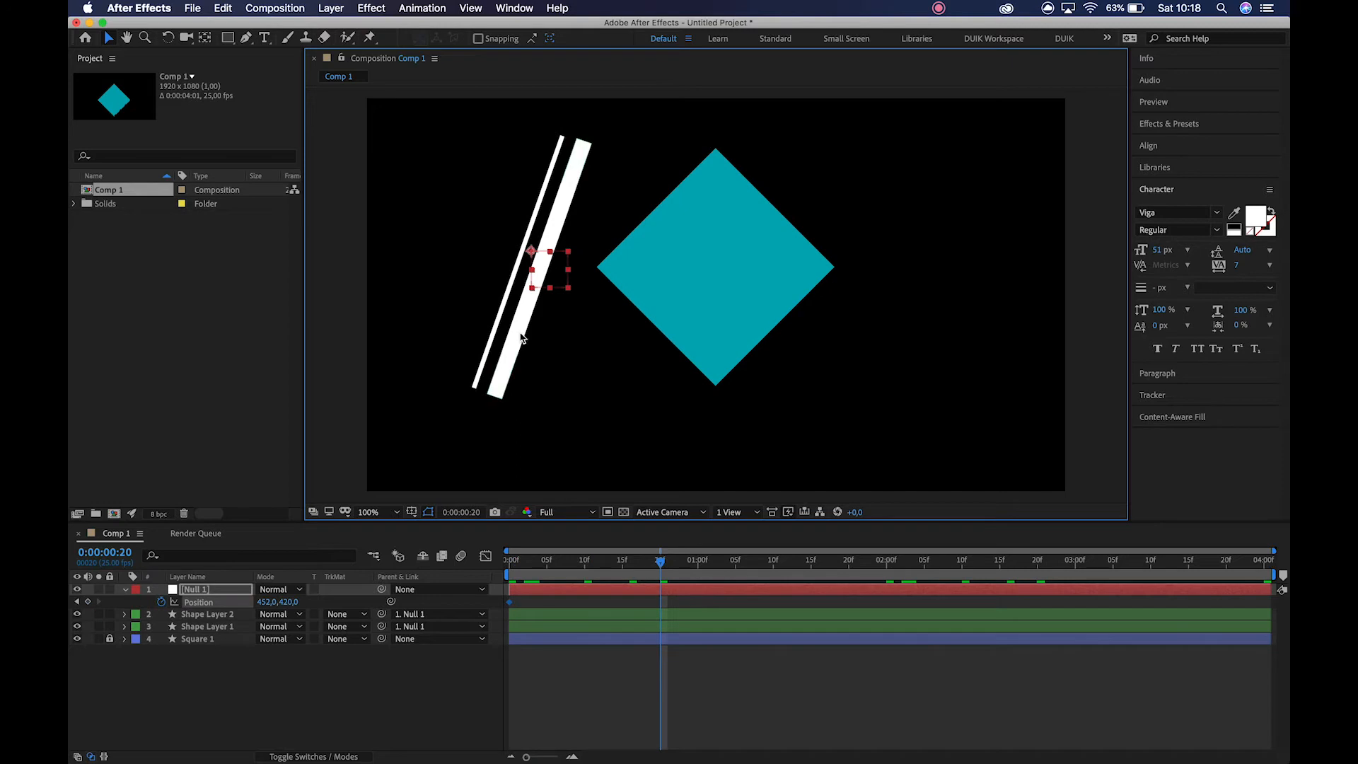
left_click_drag(532, 254, 880, 272)
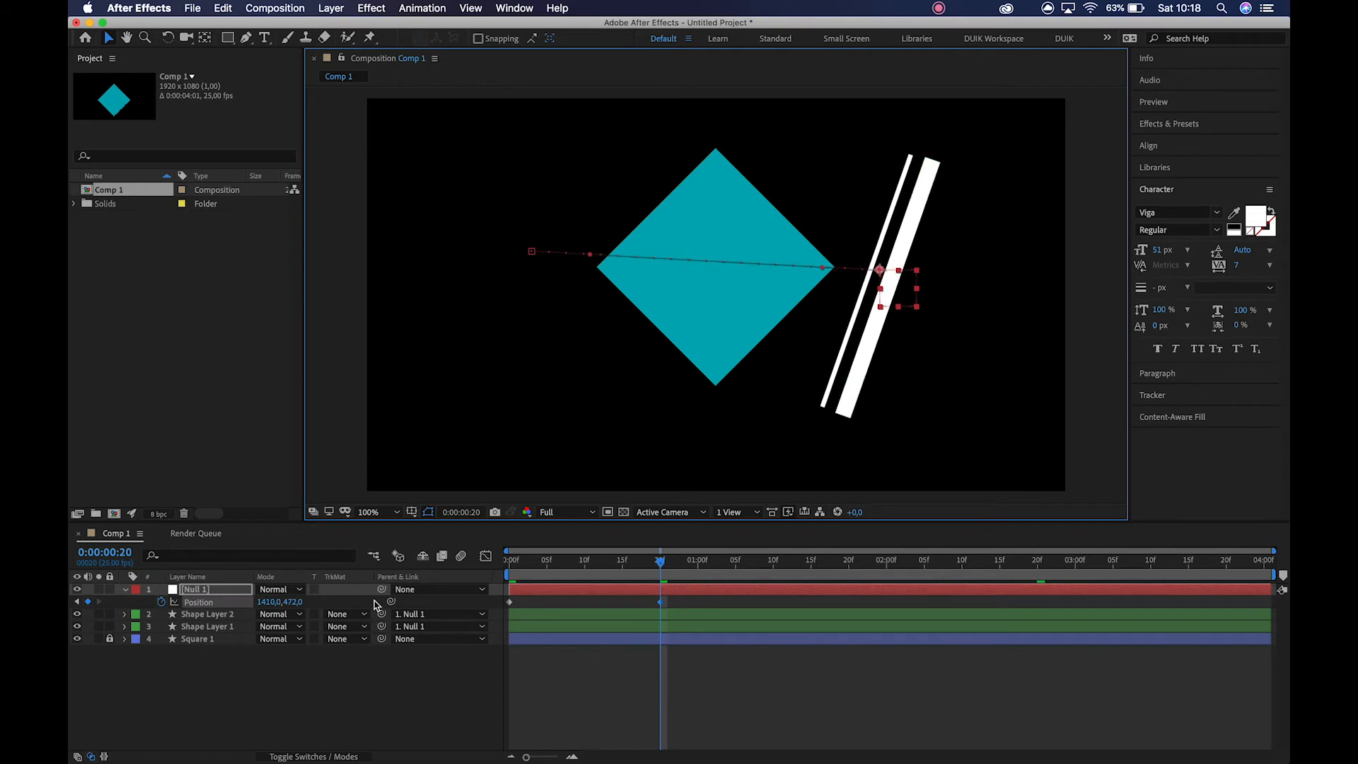
Parent Null 1 to Square 1 and preview the bars moving with the diamond.
left_click_drag(382, 592, 212, 640)
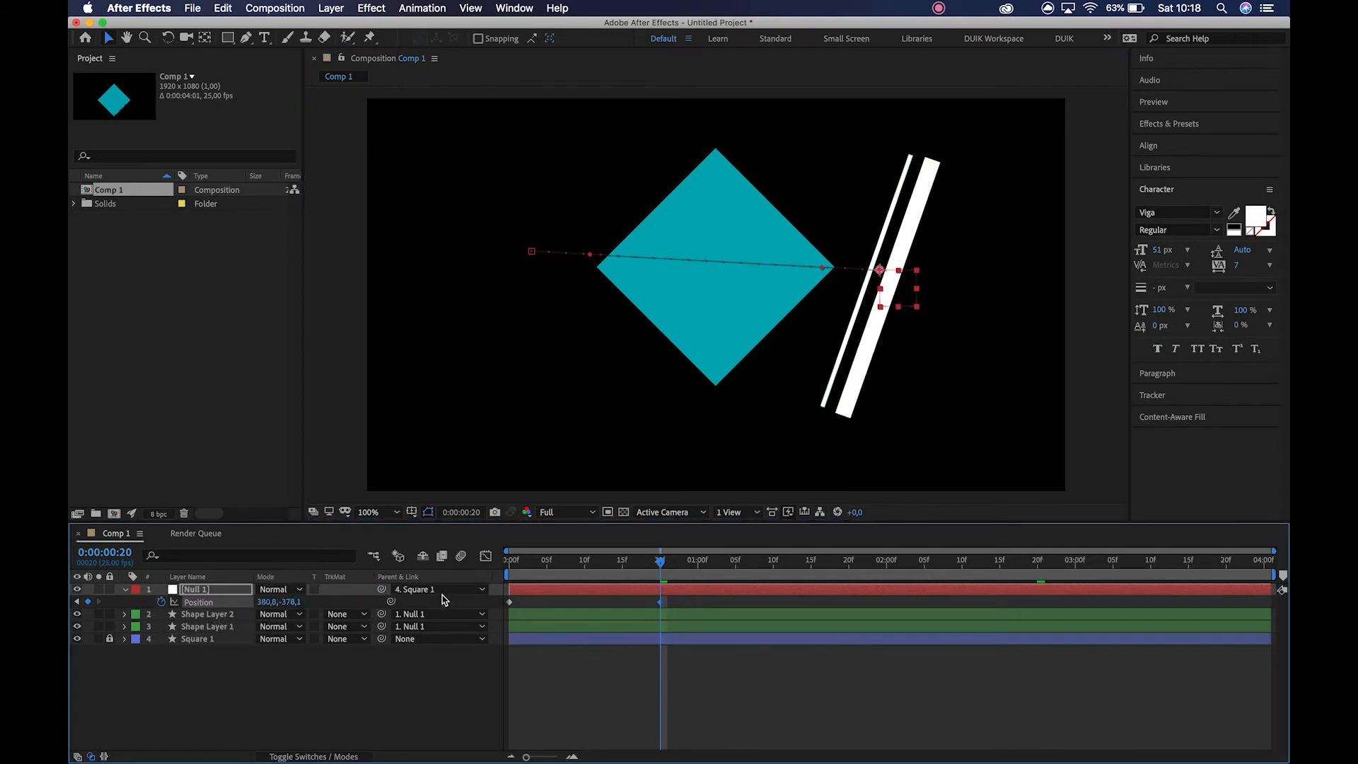
left_click_drag(517, 571, 659, 553)
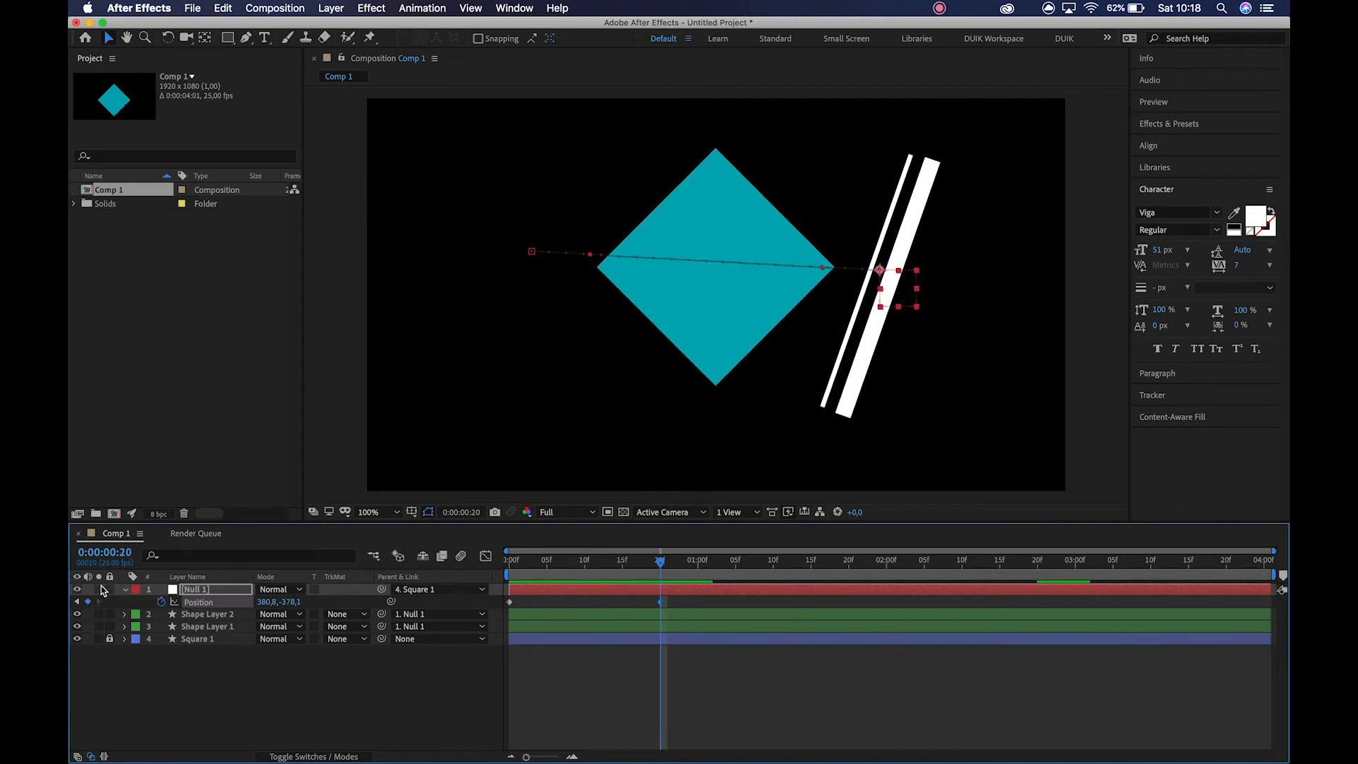
Add the expression loopIn() to Null 1's Position and preview the animation from the start.
left_click(163, 600, "alt")
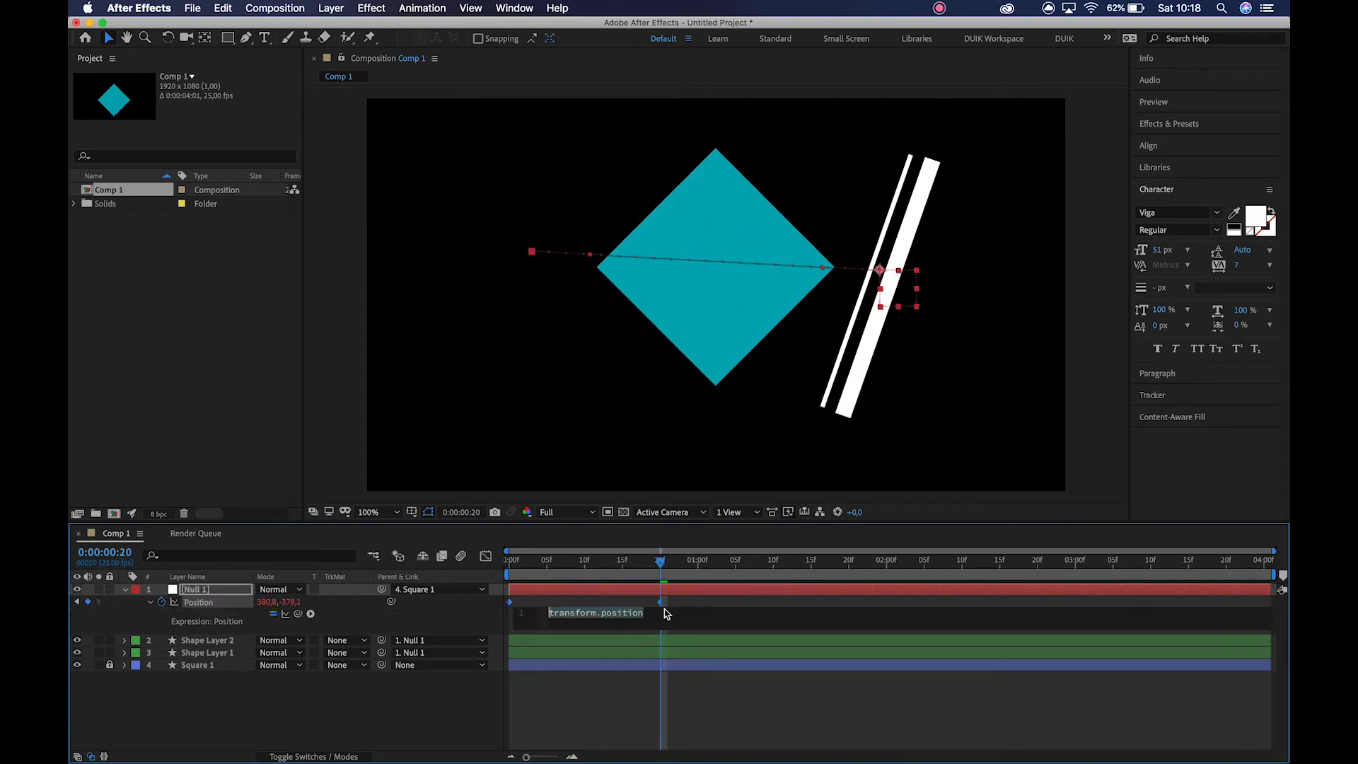
type("loop")
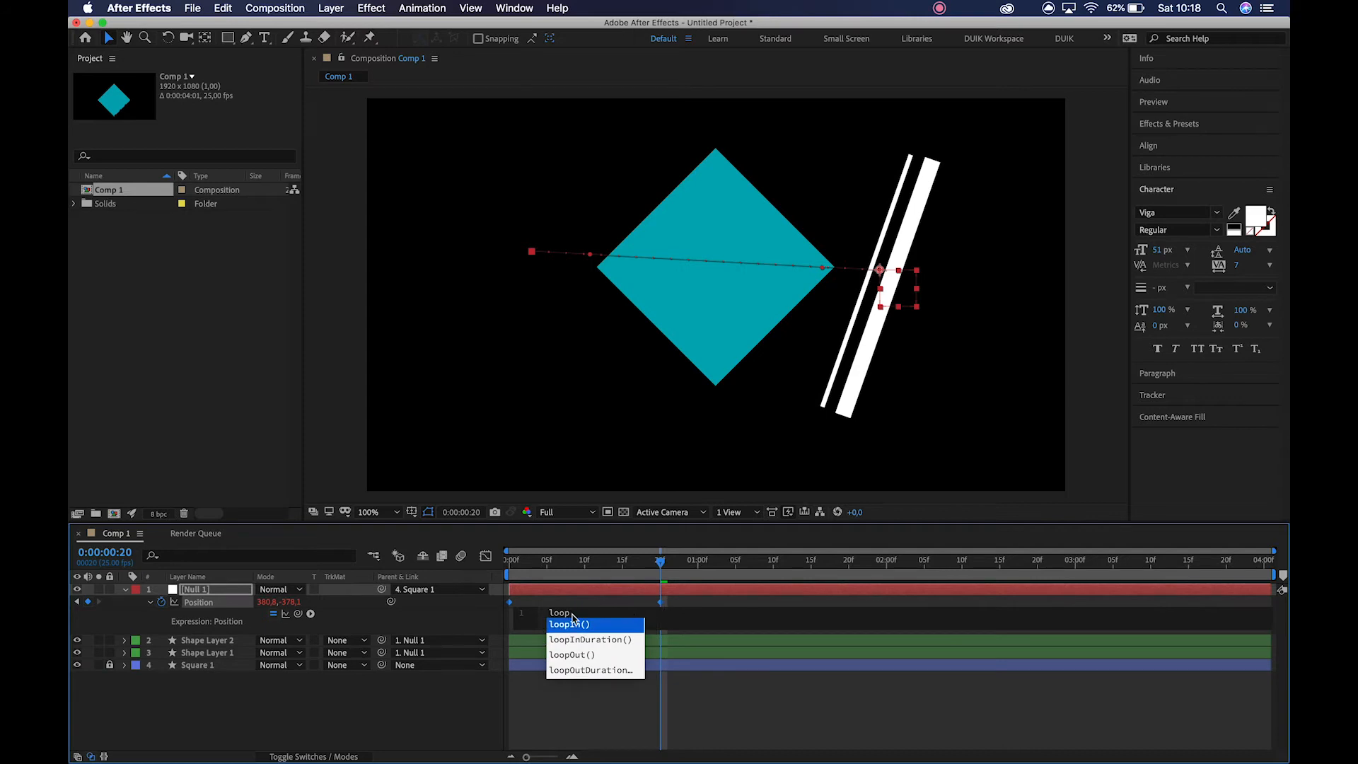
key("Return")
left_click(584, 721)
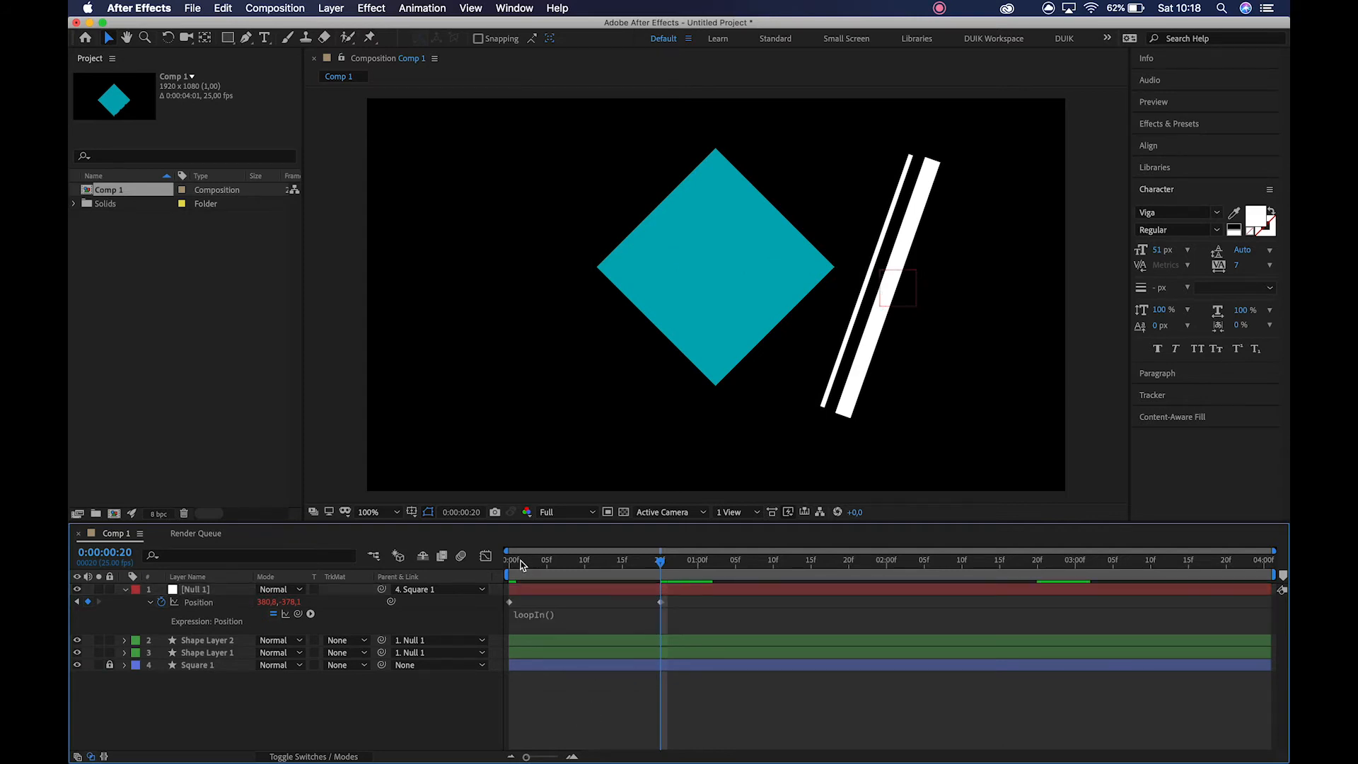
left_click(524, 570)
key("space")
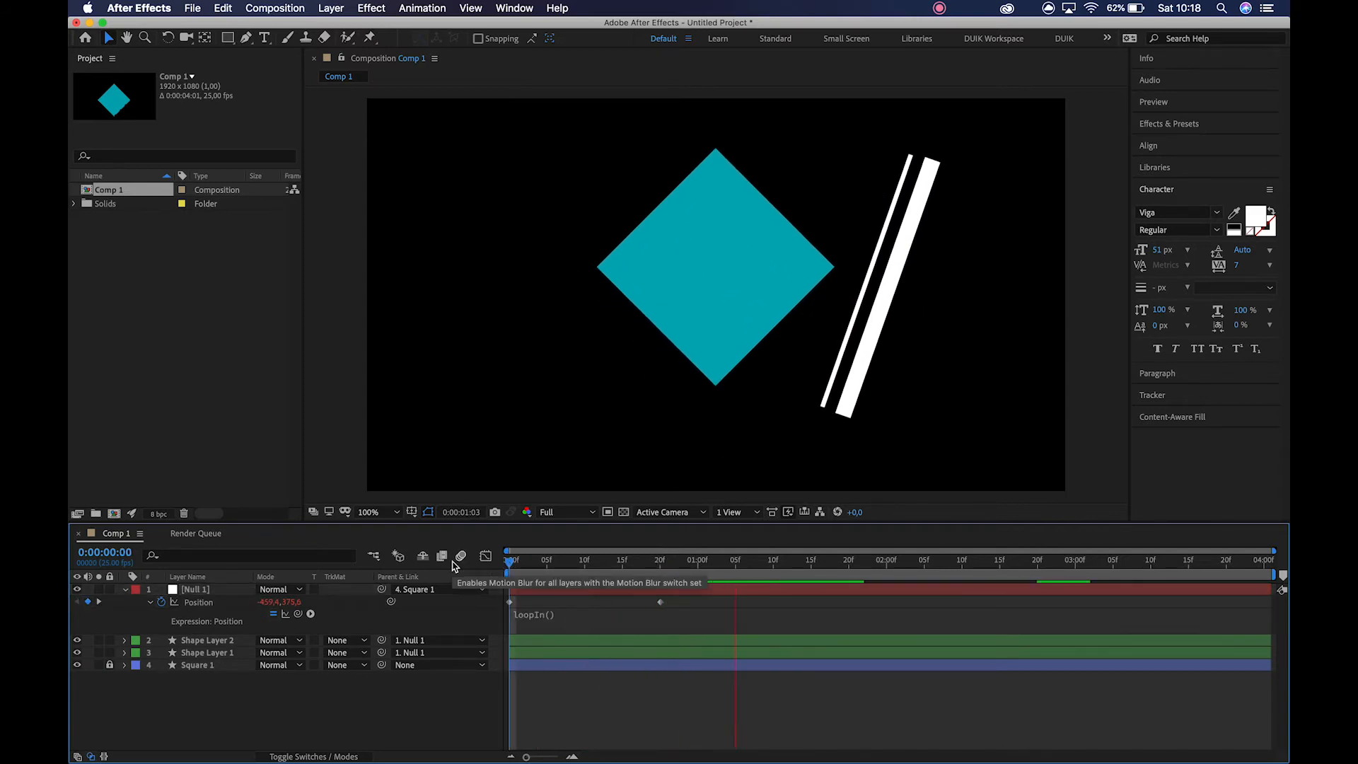
Copy Null 1's first Position keyframe to 0:00:01:15 and preview the animation from the start.
left_click(664, 564)
left_click_drag(664, 564, 661, 562)
key("shift+Page_Down")
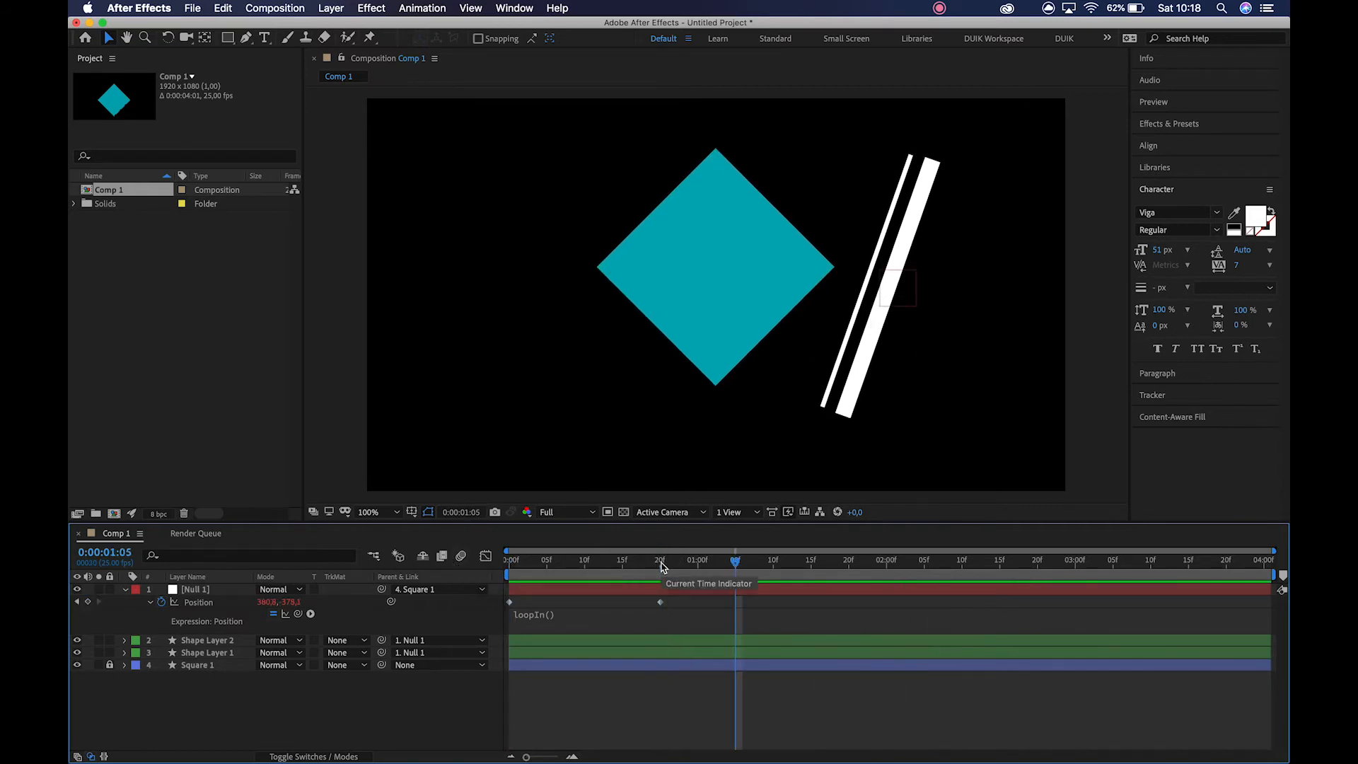
key("shift+Page_Down")
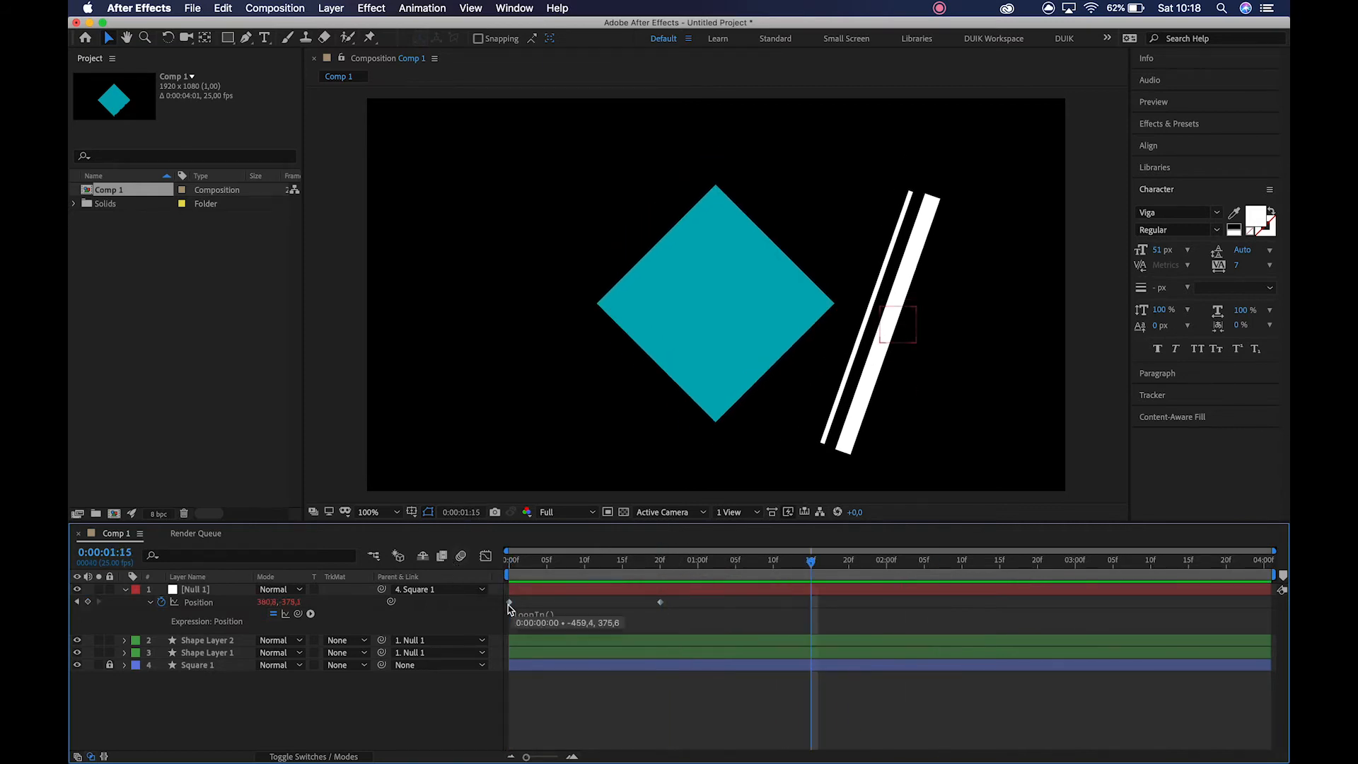
left_click(509, 603)
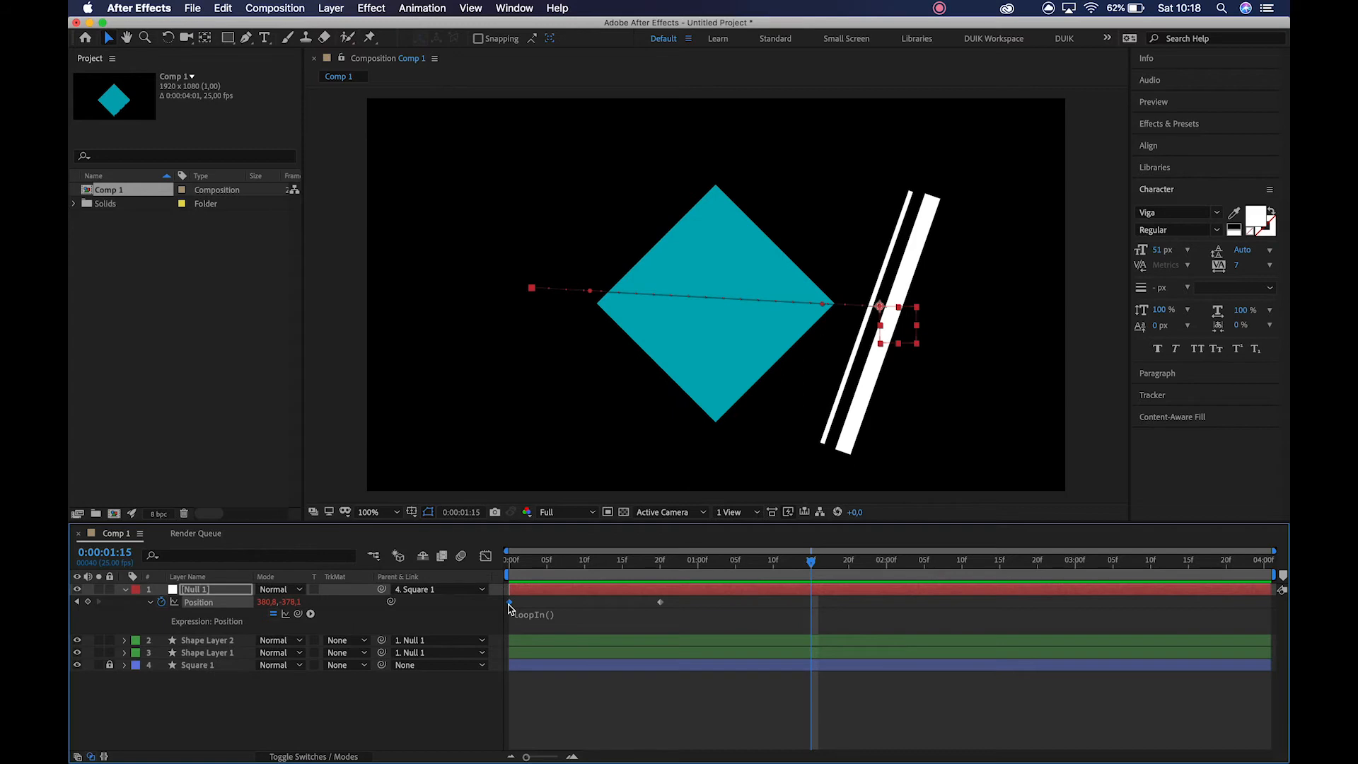
key("super+c")
key("super+v")
left_click_drag(525, 562, 446, 565)
key("space")
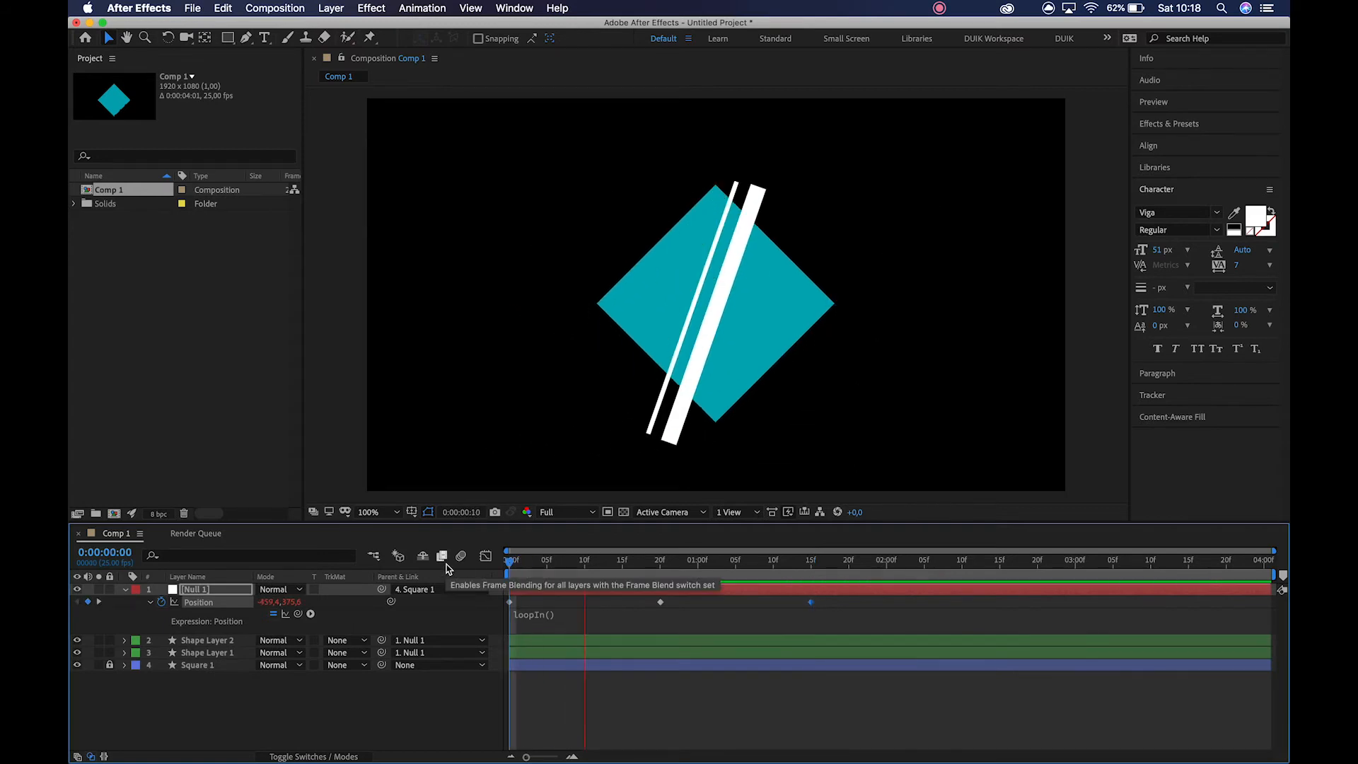
Convert Null 1's Position keyframe at 0:00:00:20 to a hold keyframe and preview the animation from the start.
key("space")
left_click(661, 562)
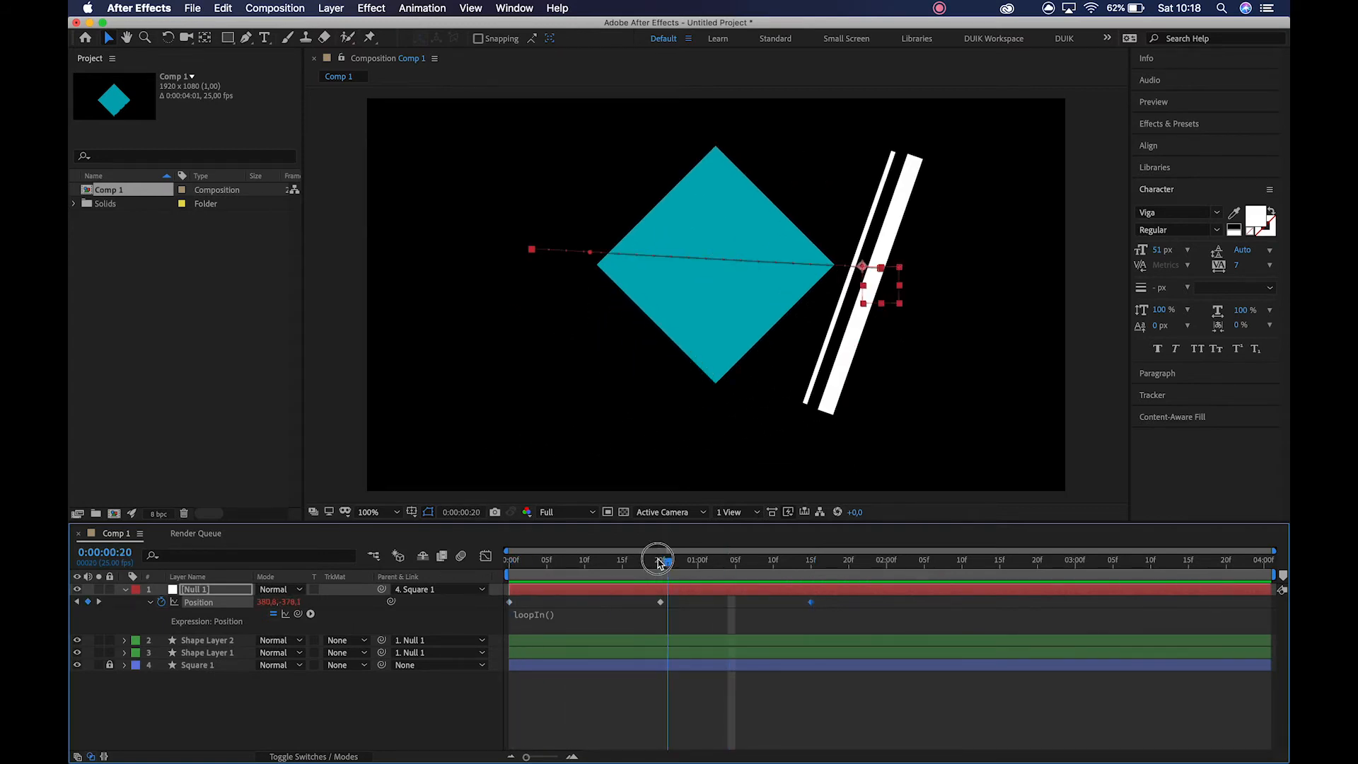
left_click(665, 609)
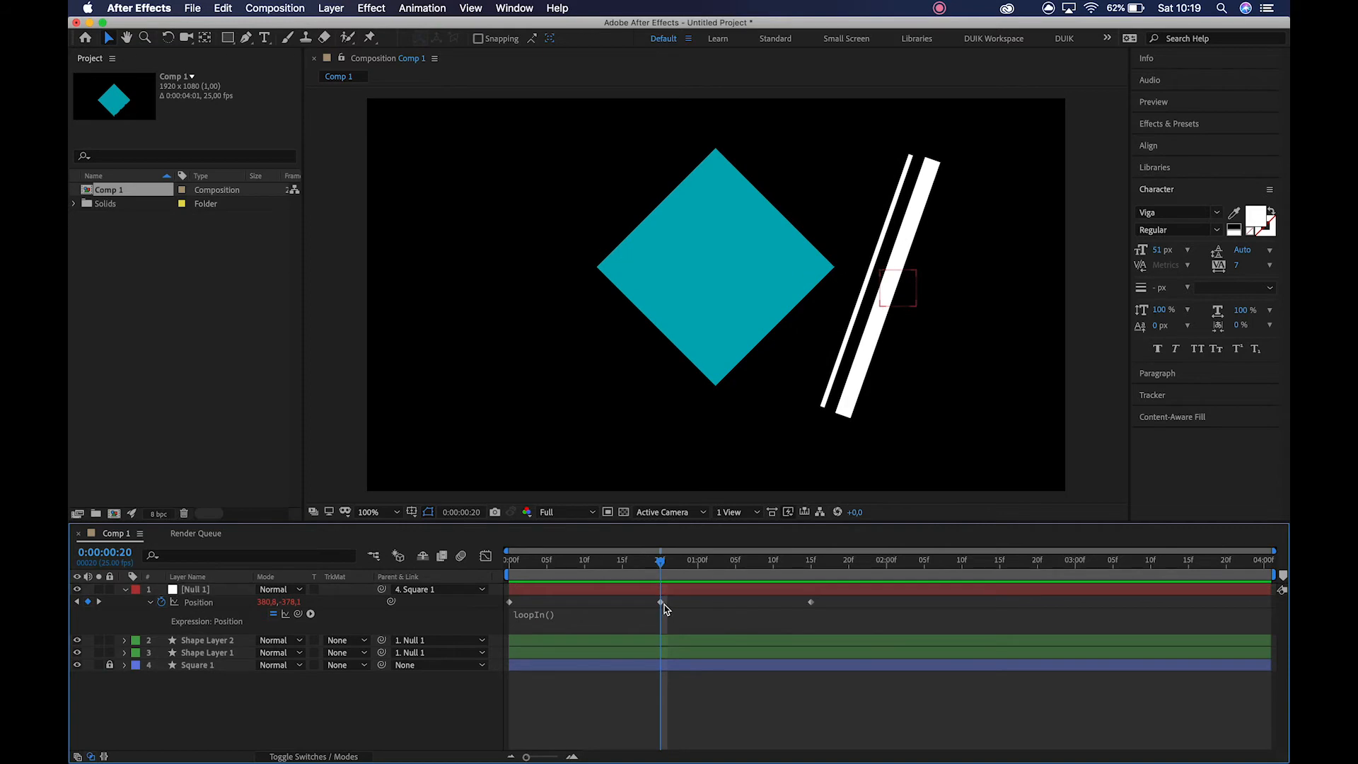
left_click(661, 605)
right_click(661, 604)
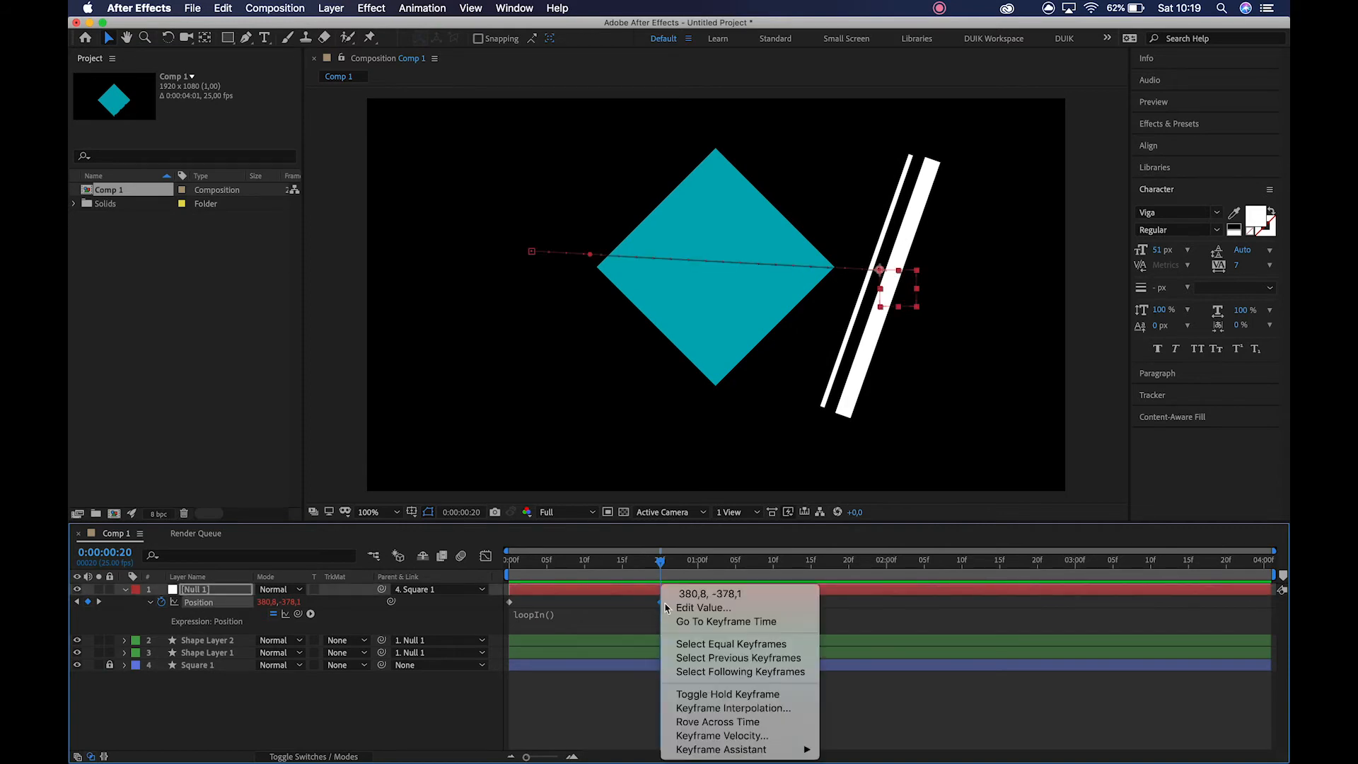
left_click(720, 696)
key("space")
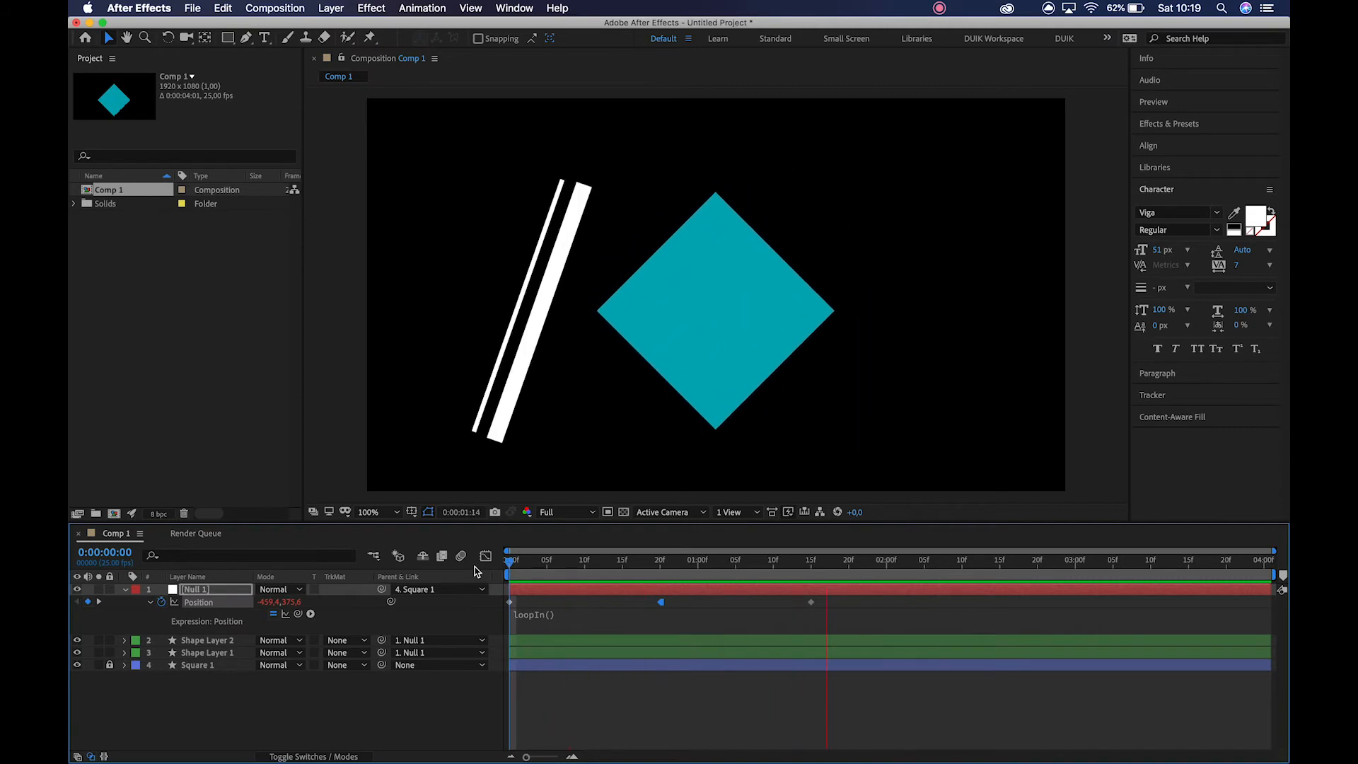
Change the expression on Null 1's Position to loopOut() and preview the animation from the start.
left_click(811, 560)
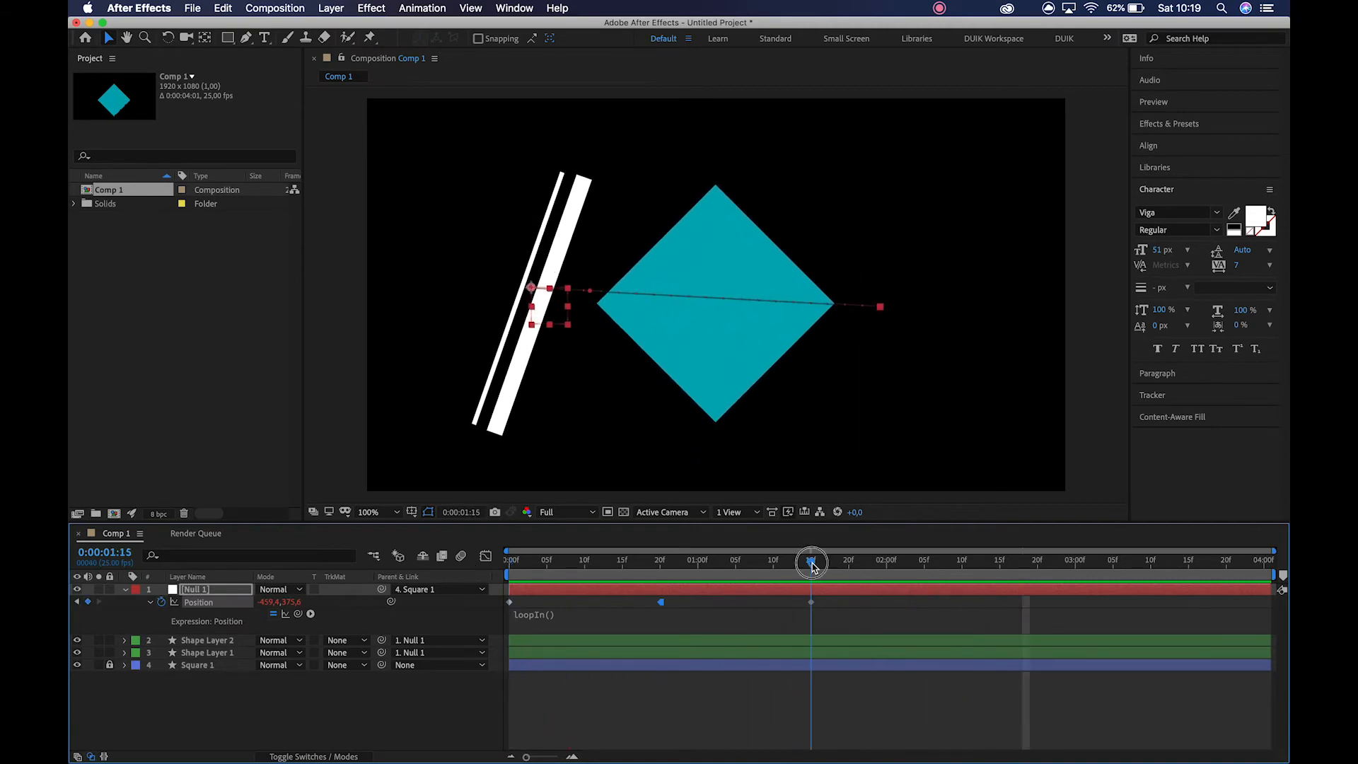
left_click(553, 613)
left_click(580, 612)
key("BackSpace")
key("BackSpace")
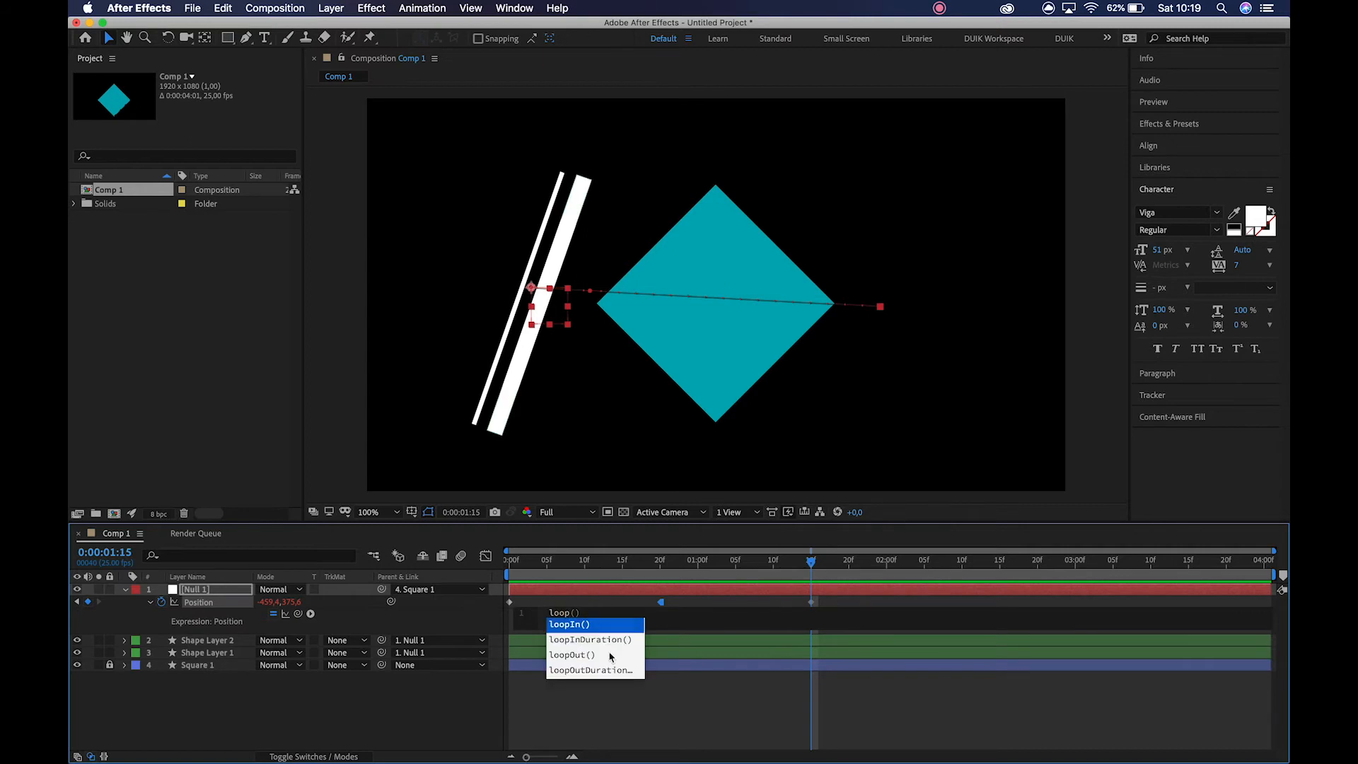
left_click(593, 655)
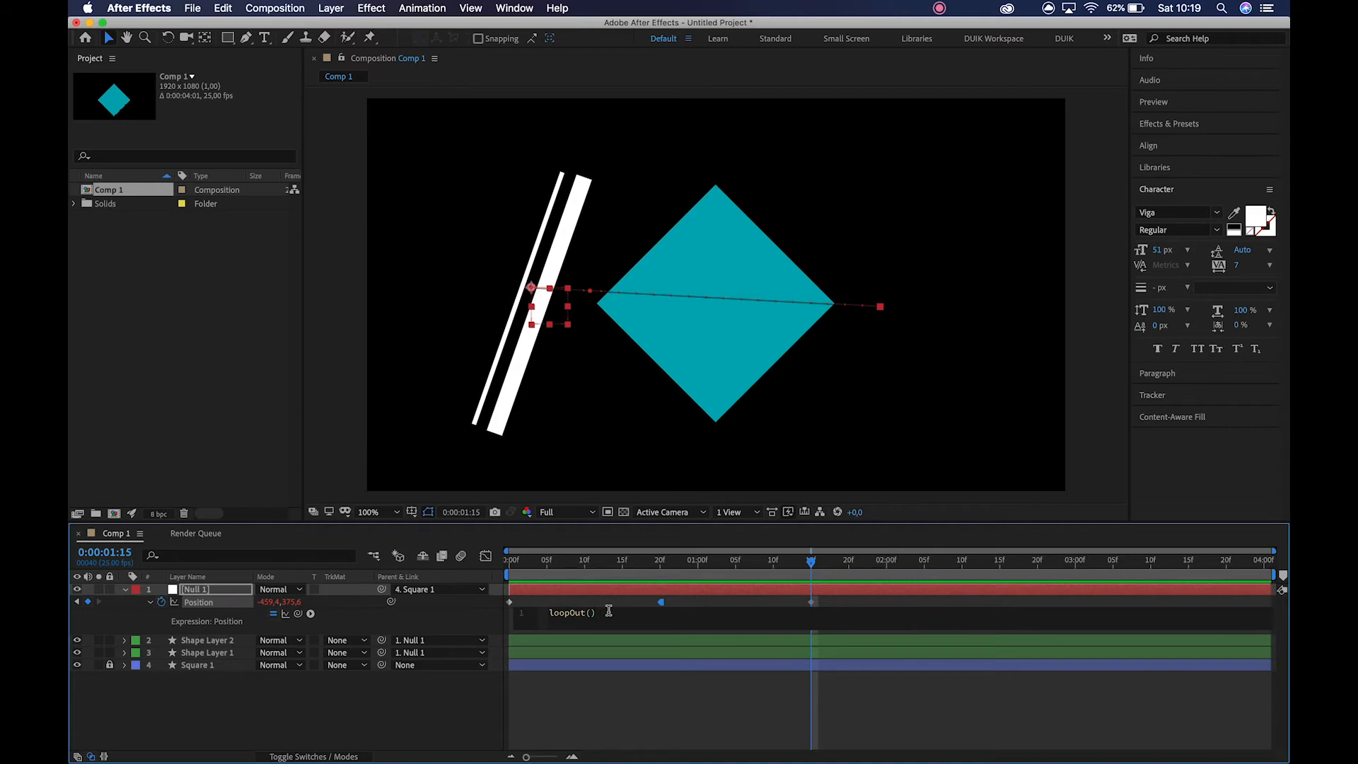
left_click(511, 561)
key("space")
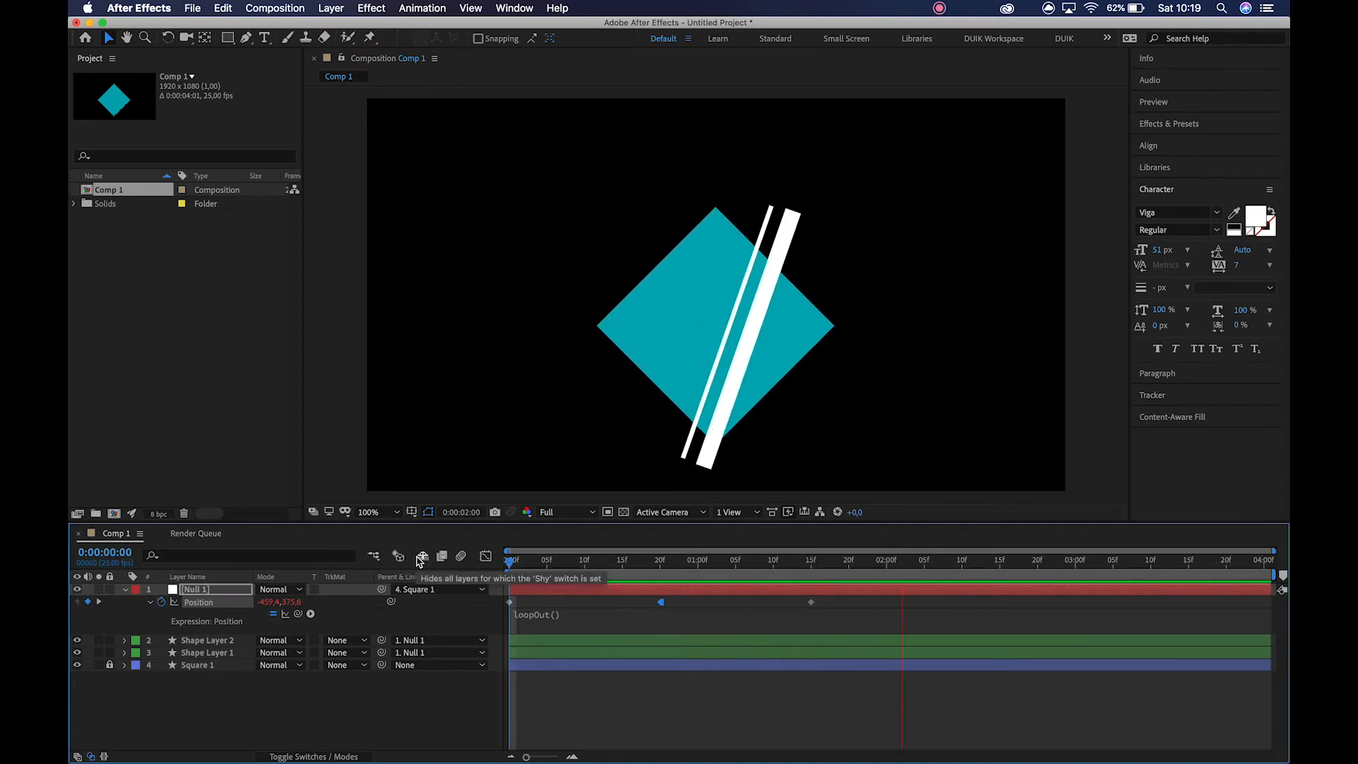
key("space")
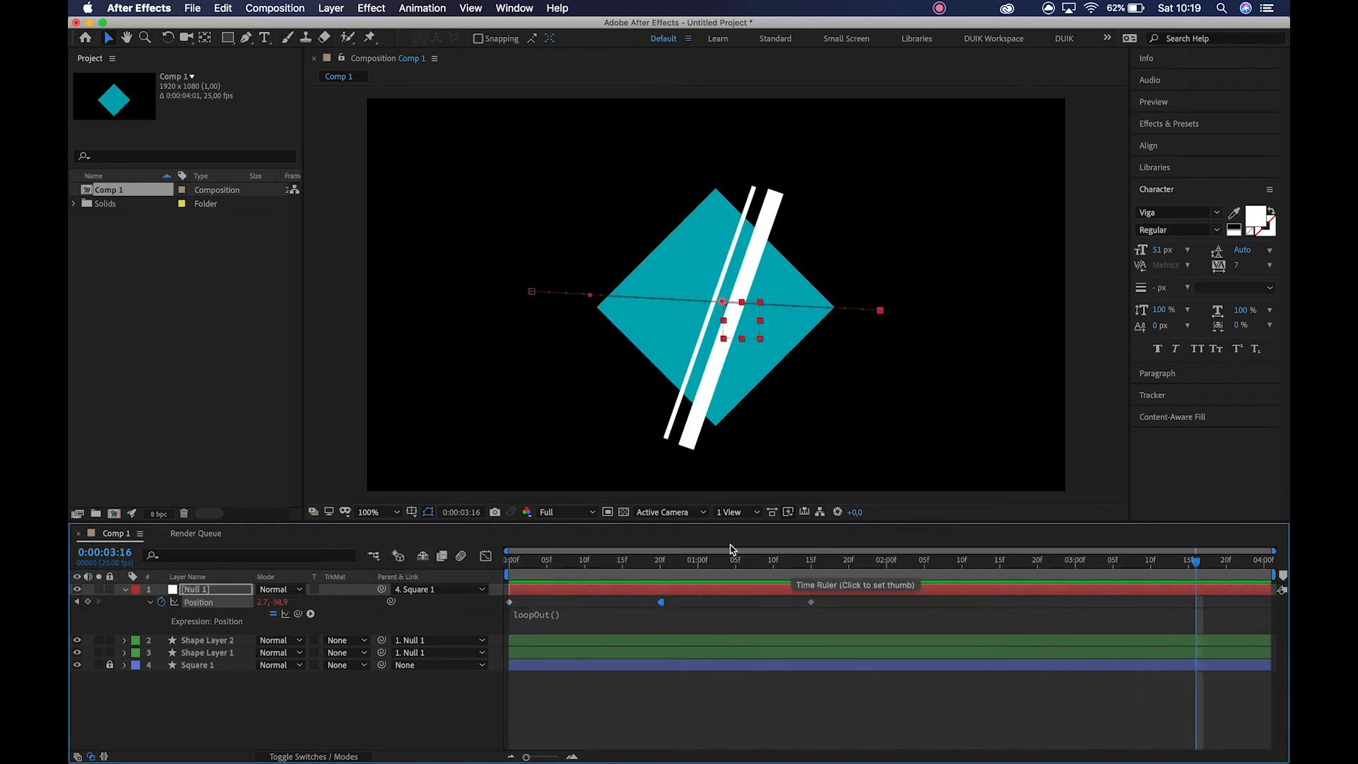
Unlock Square 1, reveal its Position keyframes, and move Null 1's second and third Position keyframes to 0:00:01:00 and 0:00:02:00 to match.
left_click(757, 653)
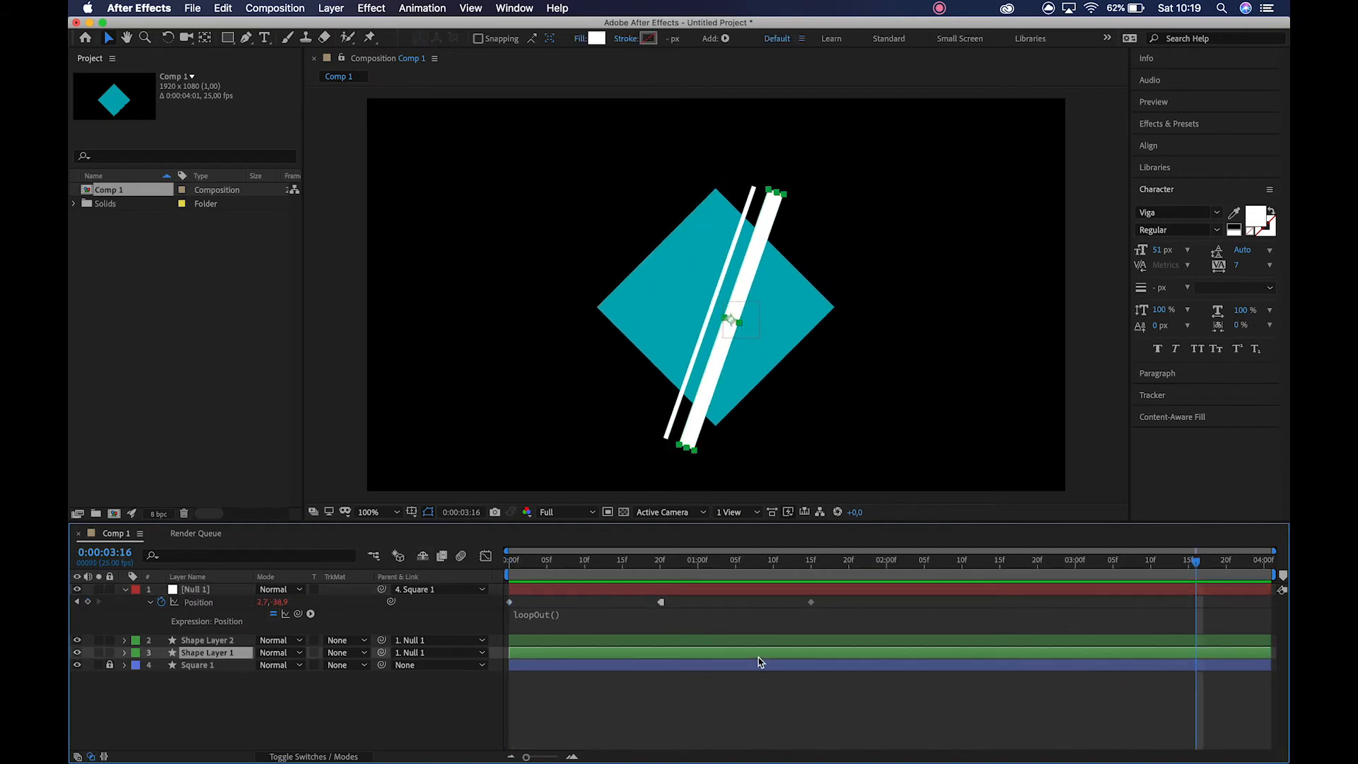
left_click(760, 669)
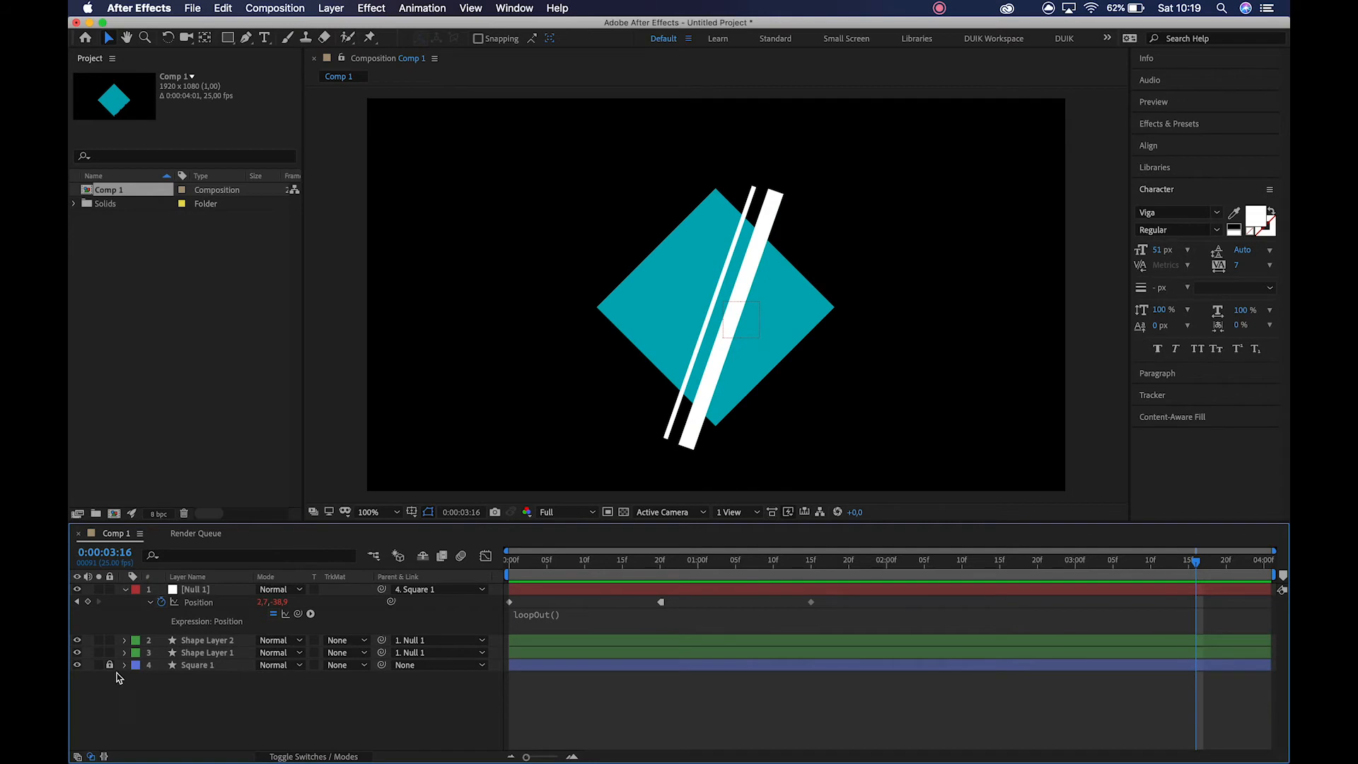
left_click(619, 668)
key("p")
left_click_drag(660, 602, 698, 606)
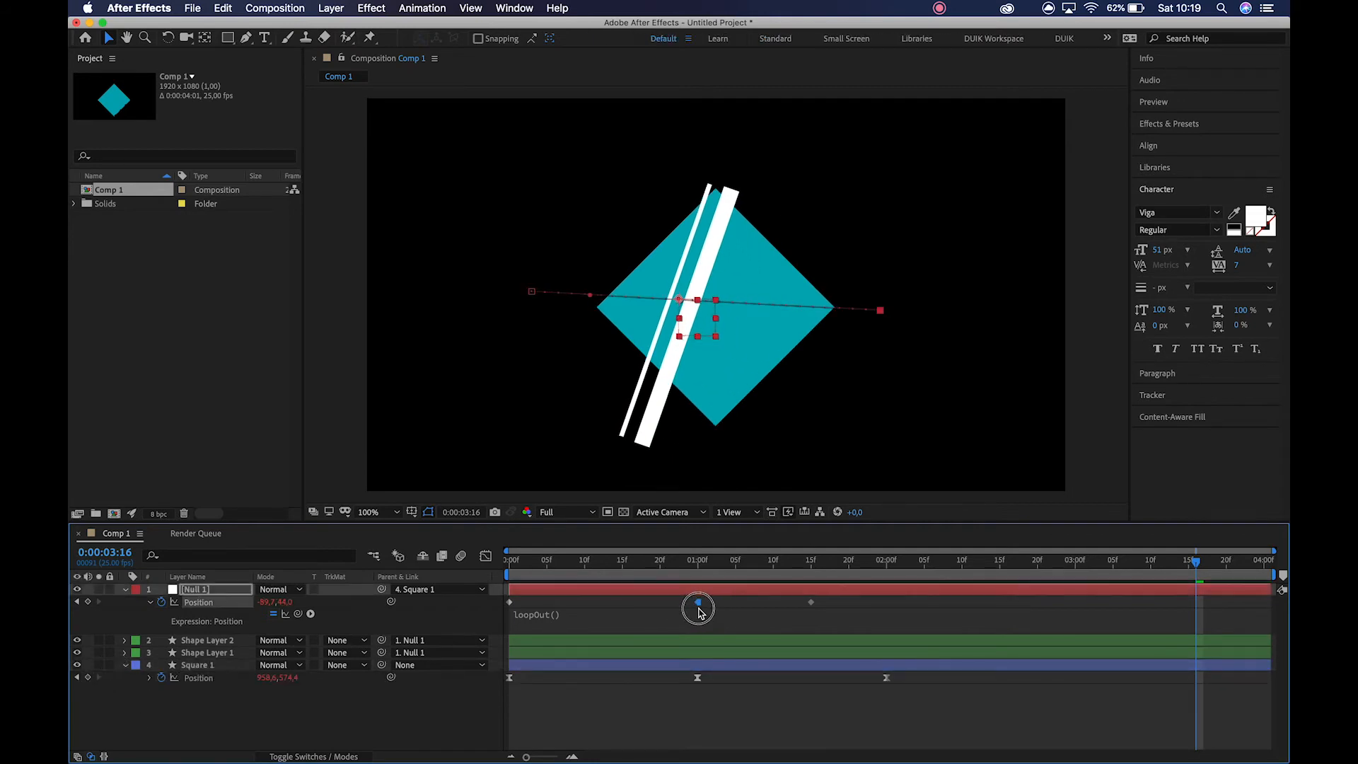
left_click_drag(811, 602, 892, 617)
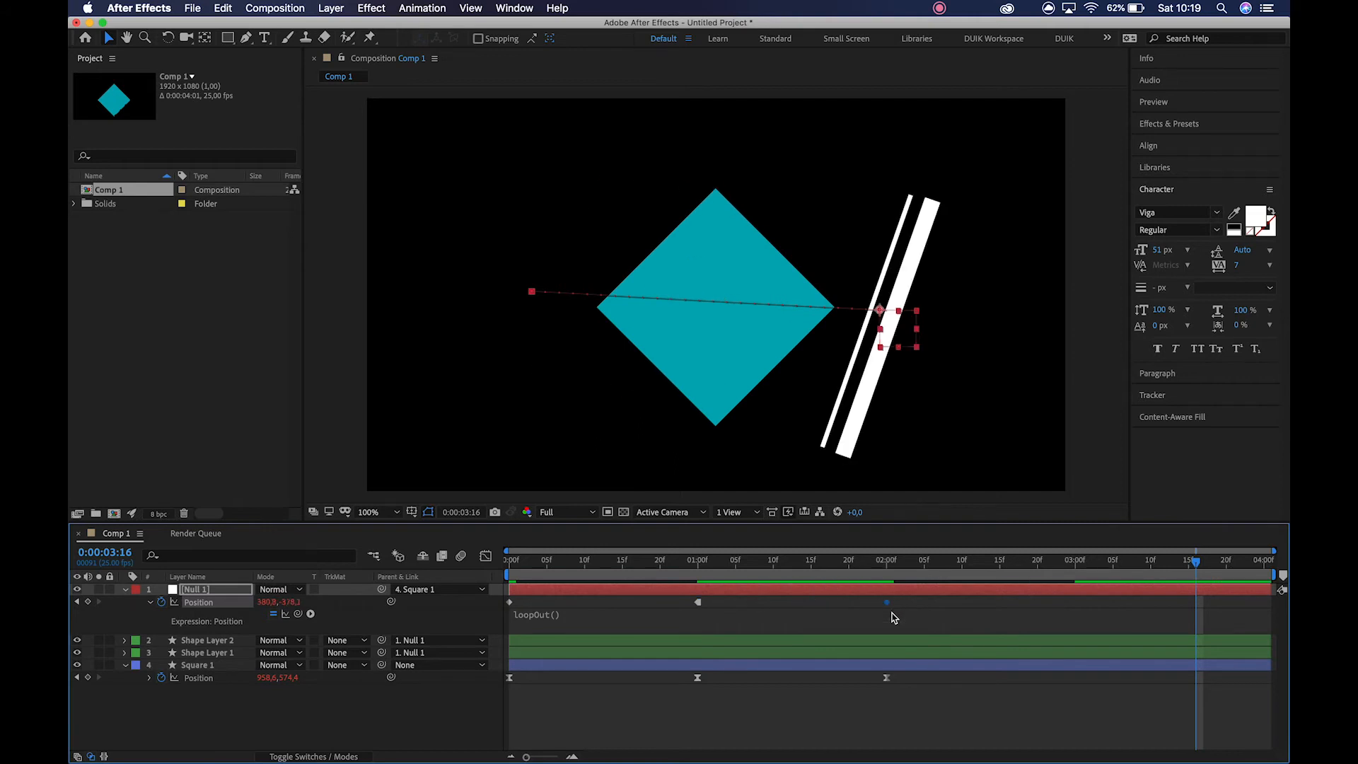
Apply Easy Ease to all three of Null 1's Position keyframes.
double_click(510, 603)
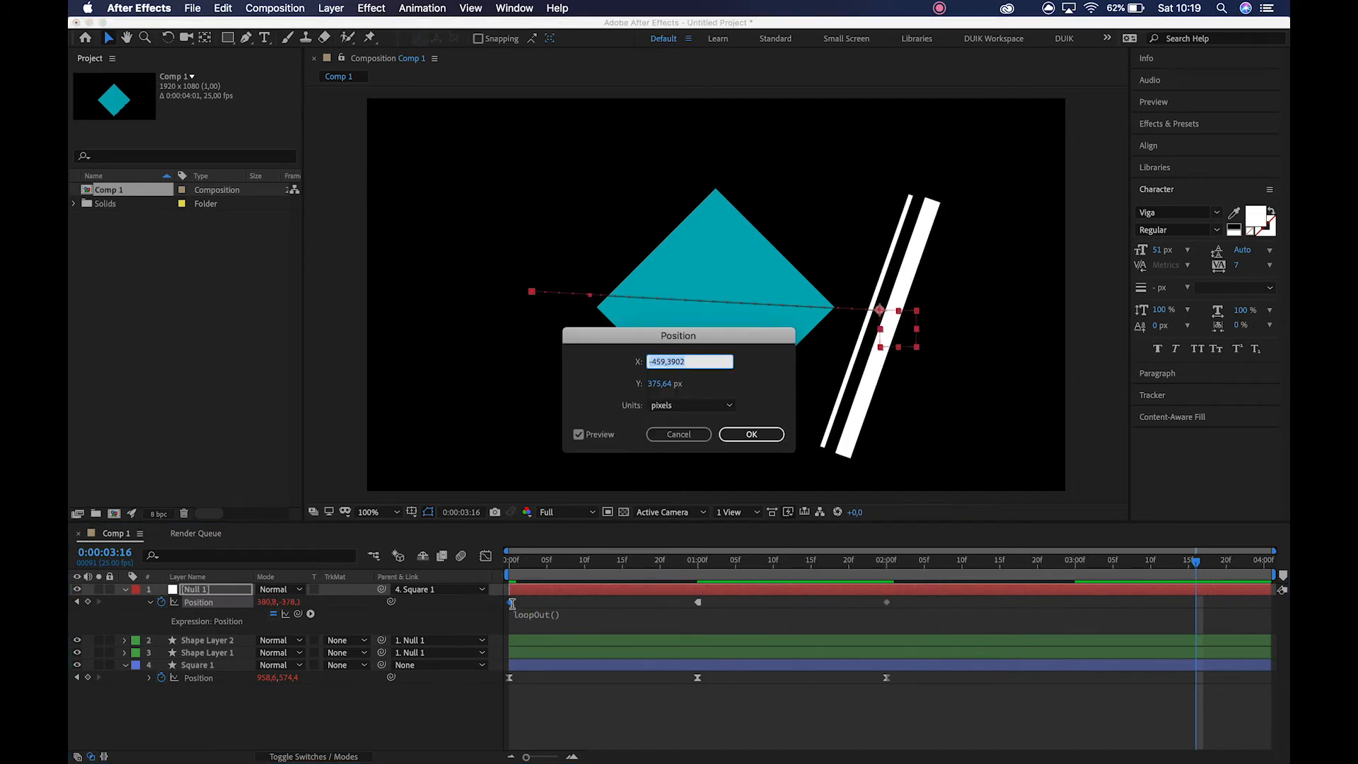
left_click(690, 434)
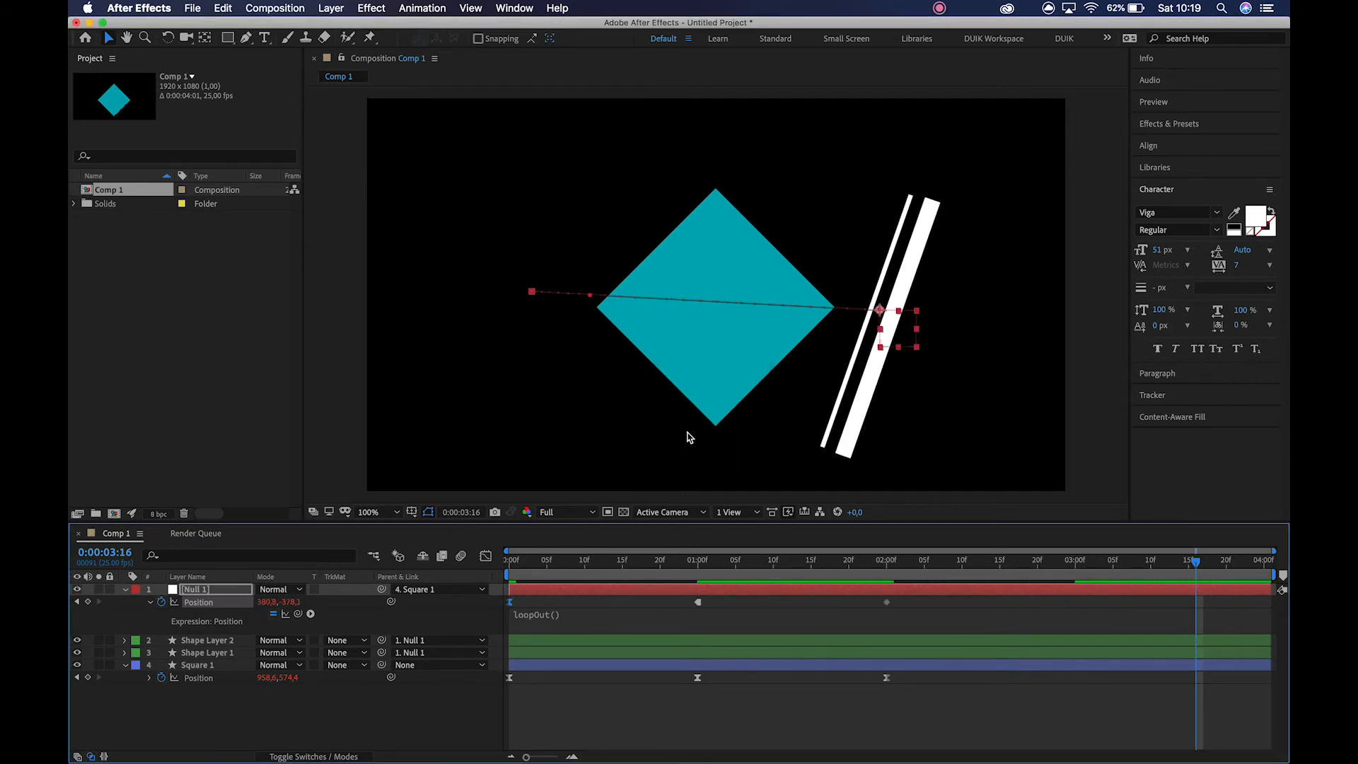
left_click_drag(671, 598, 950, 617)
key("F9")
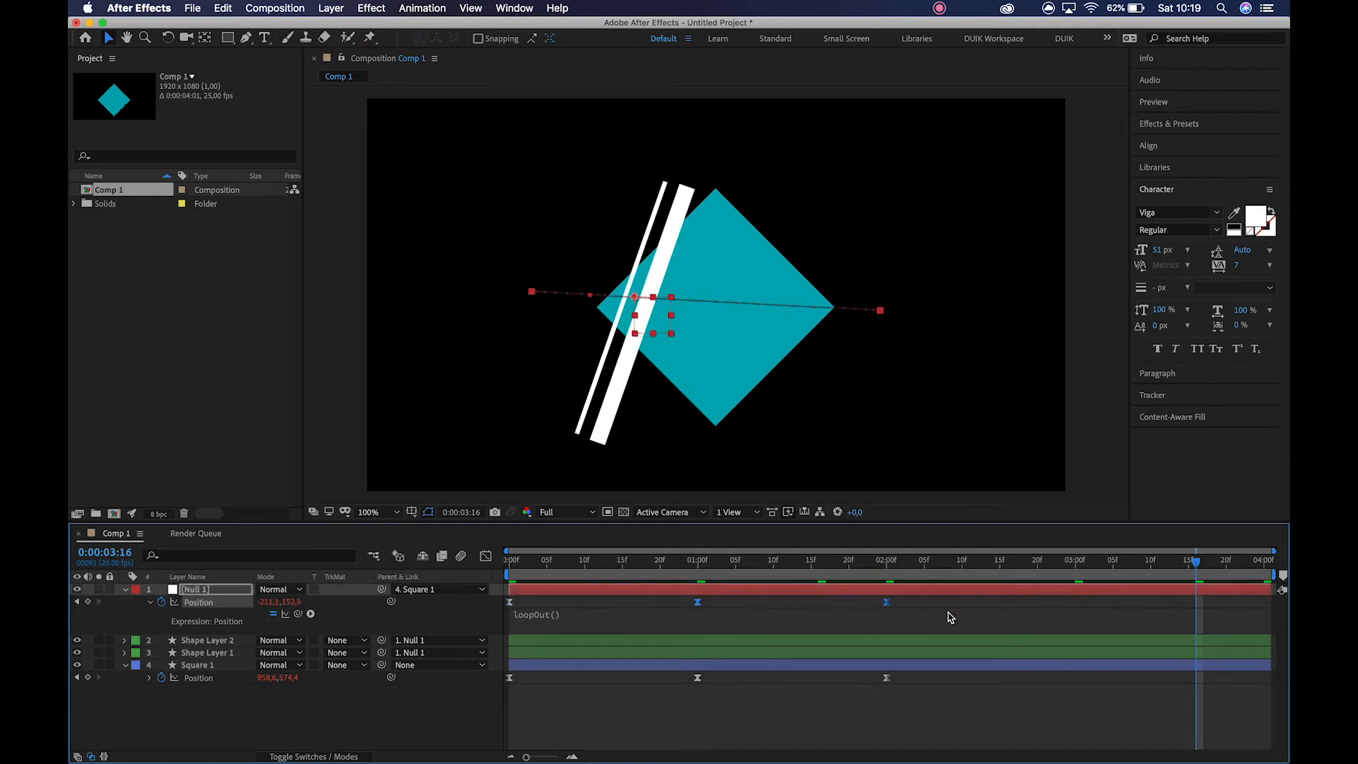
Toggle hold on Null 1's selected Position keyframes at 0:00:01:00 and 0:00:02:00 and preview the animation from the start.
left_click(692, 613)
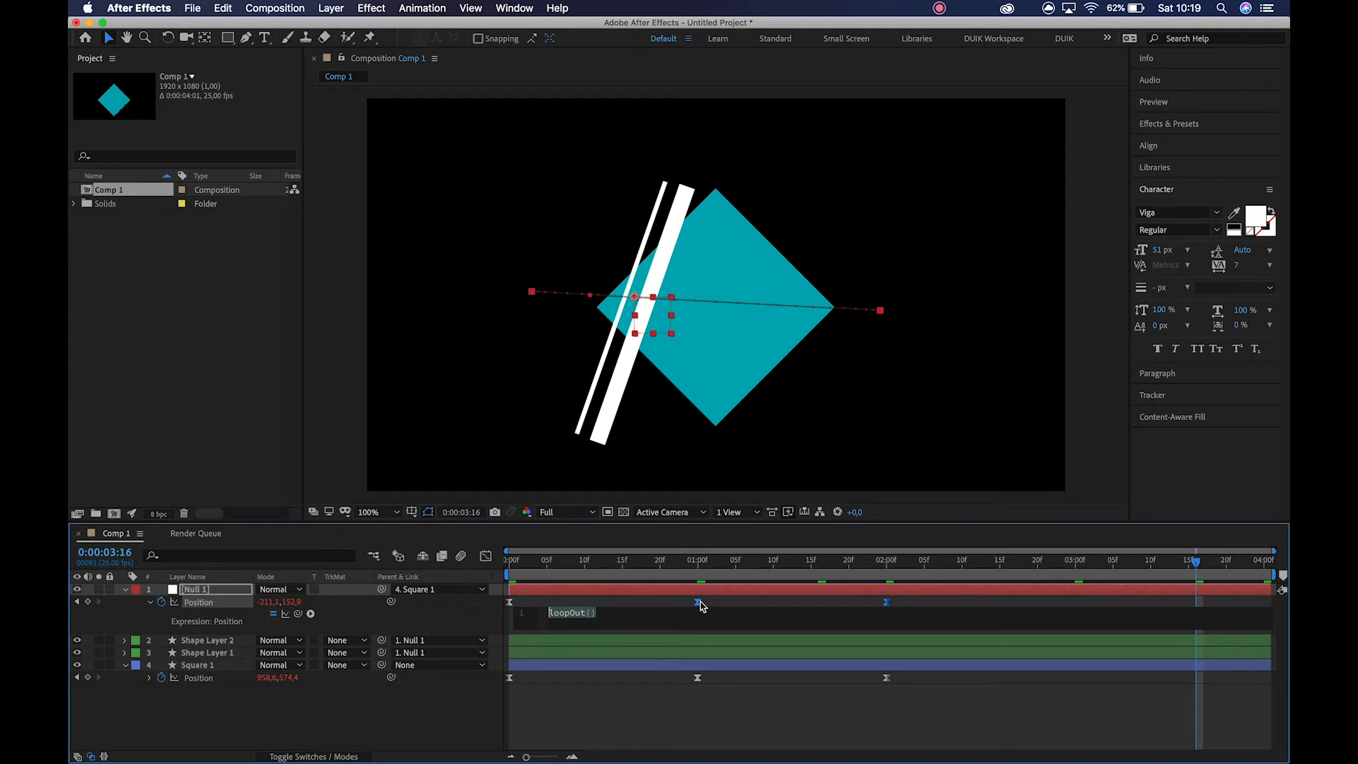
right_click(698, 603)
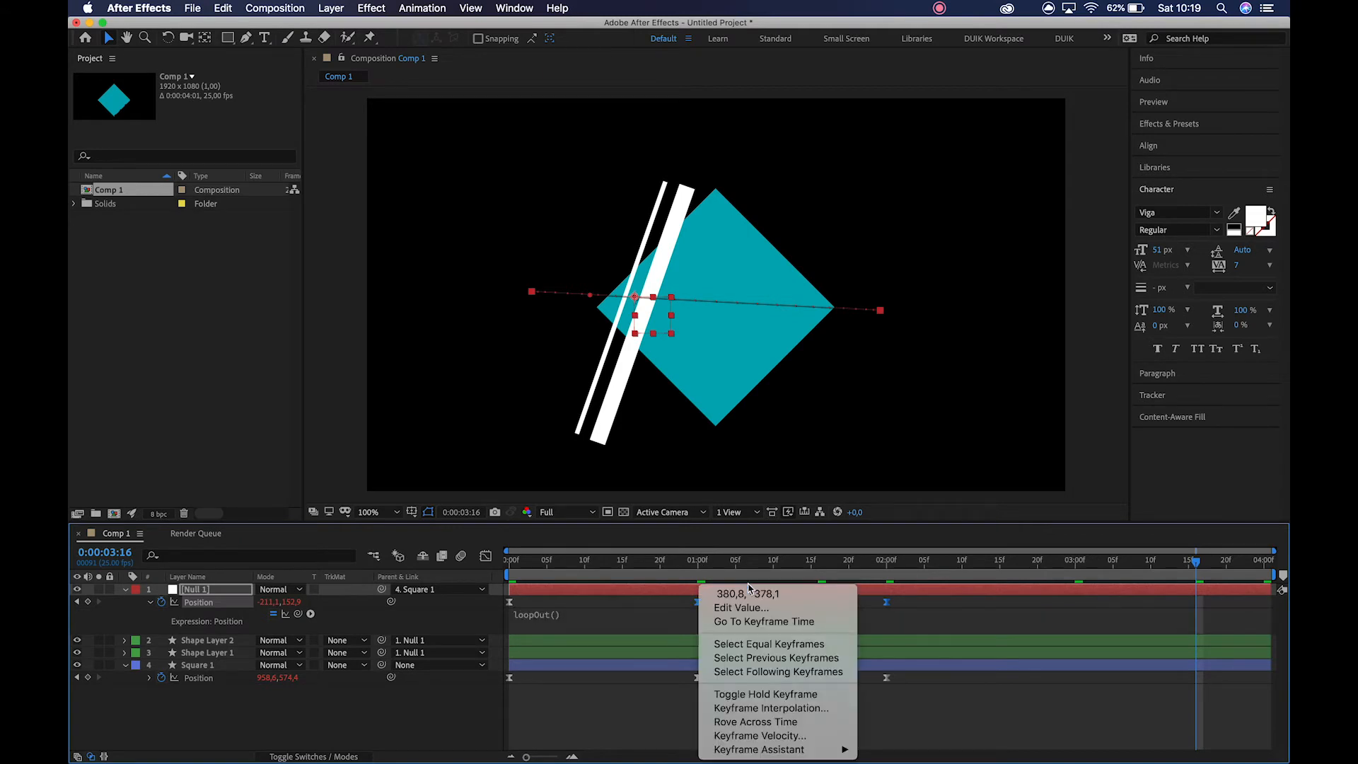
left_click(751, 695)
left_click_drag(591, 566, 442, 564)
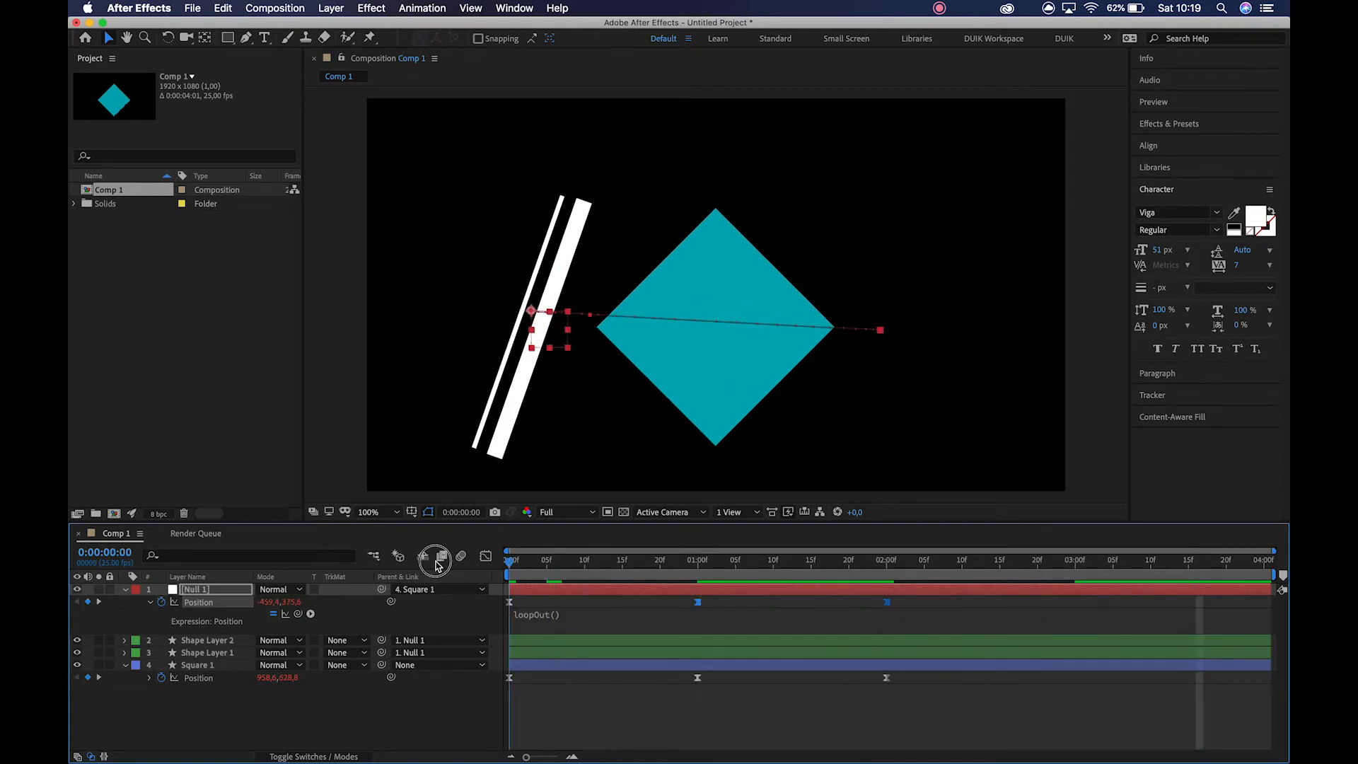
key("space")
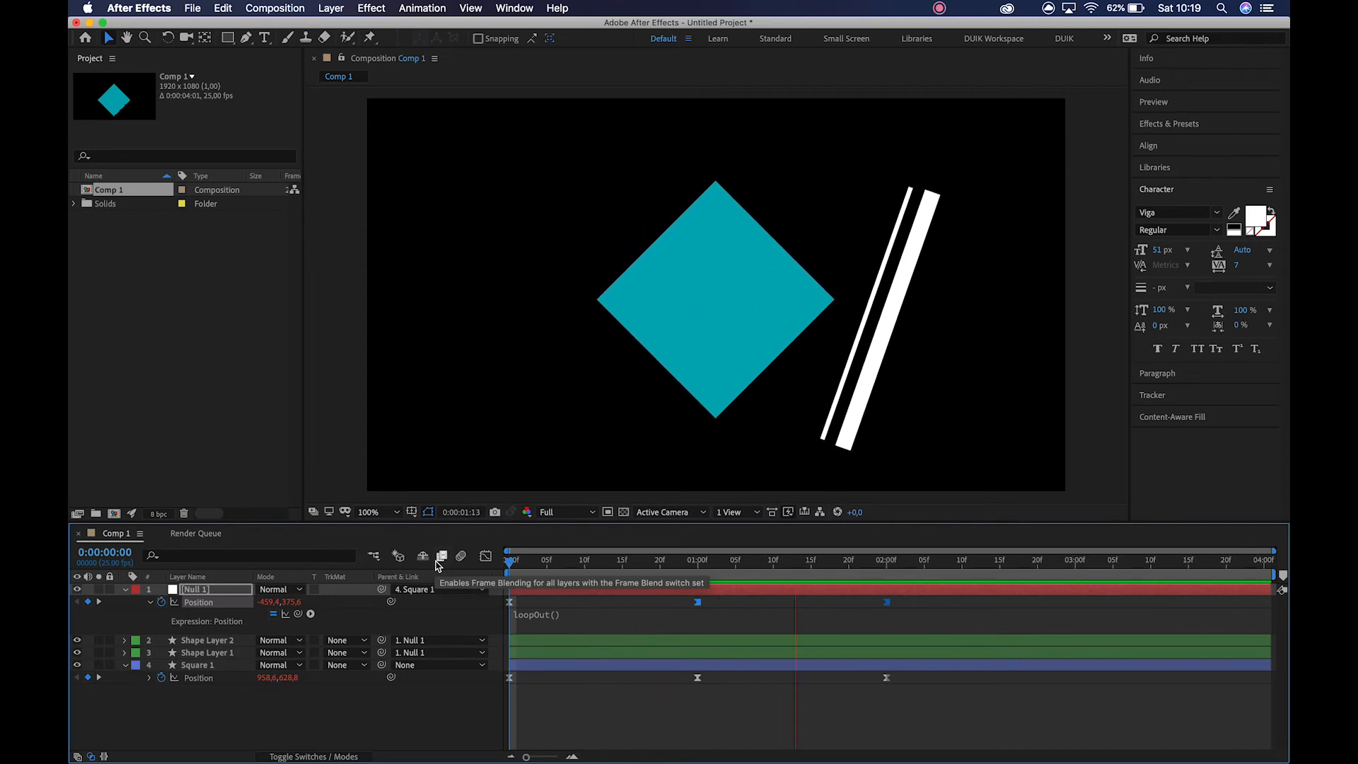
key("space")
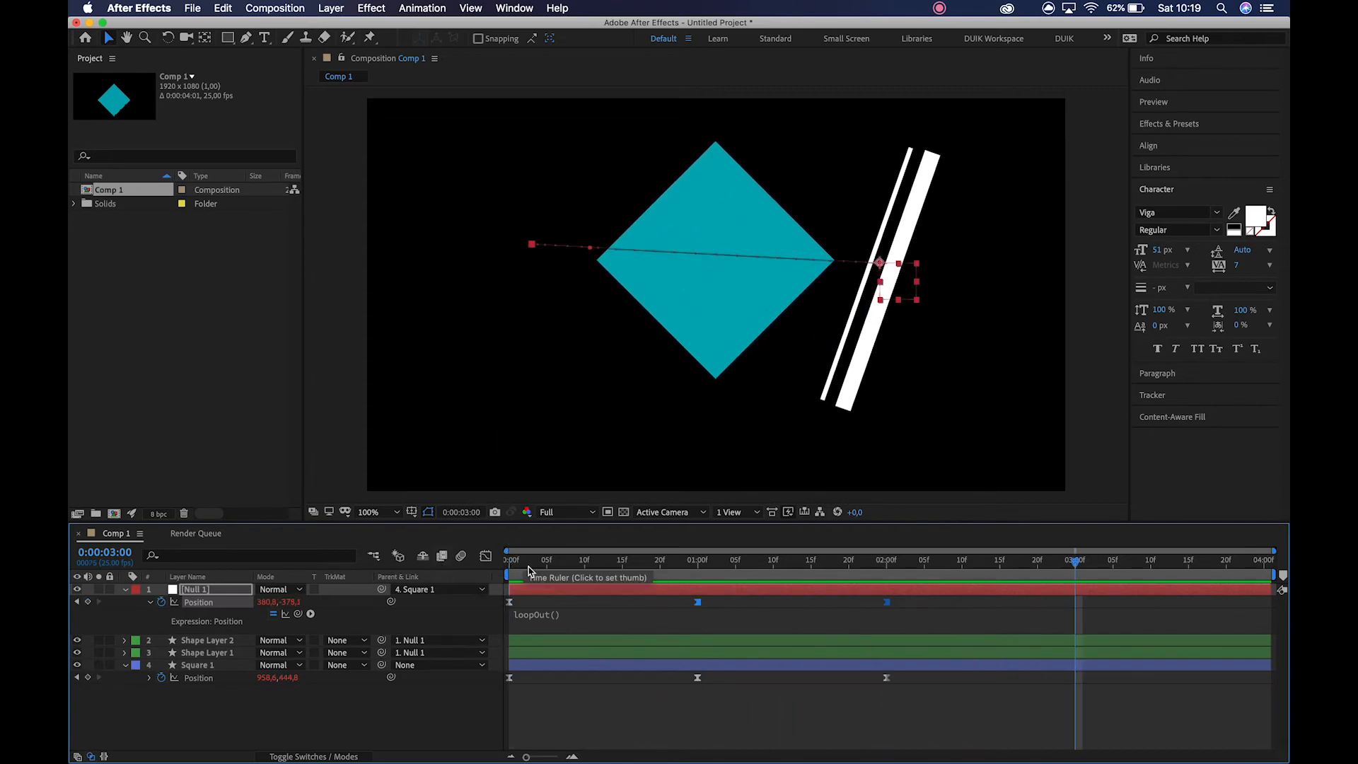
Give the Square 1 diamond a solid white (FFFFFF) stroke of 5 px.
left_click(393, 700)
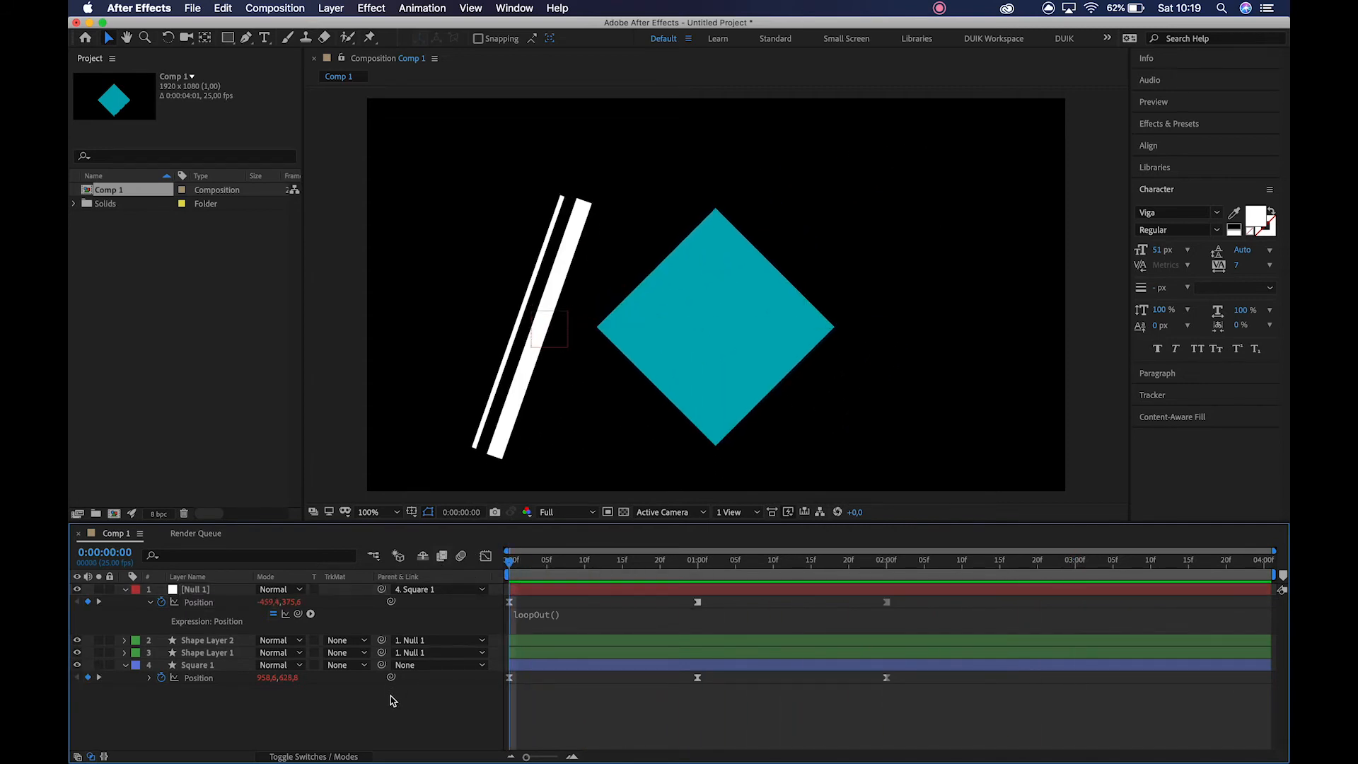
left_click(725, 342)
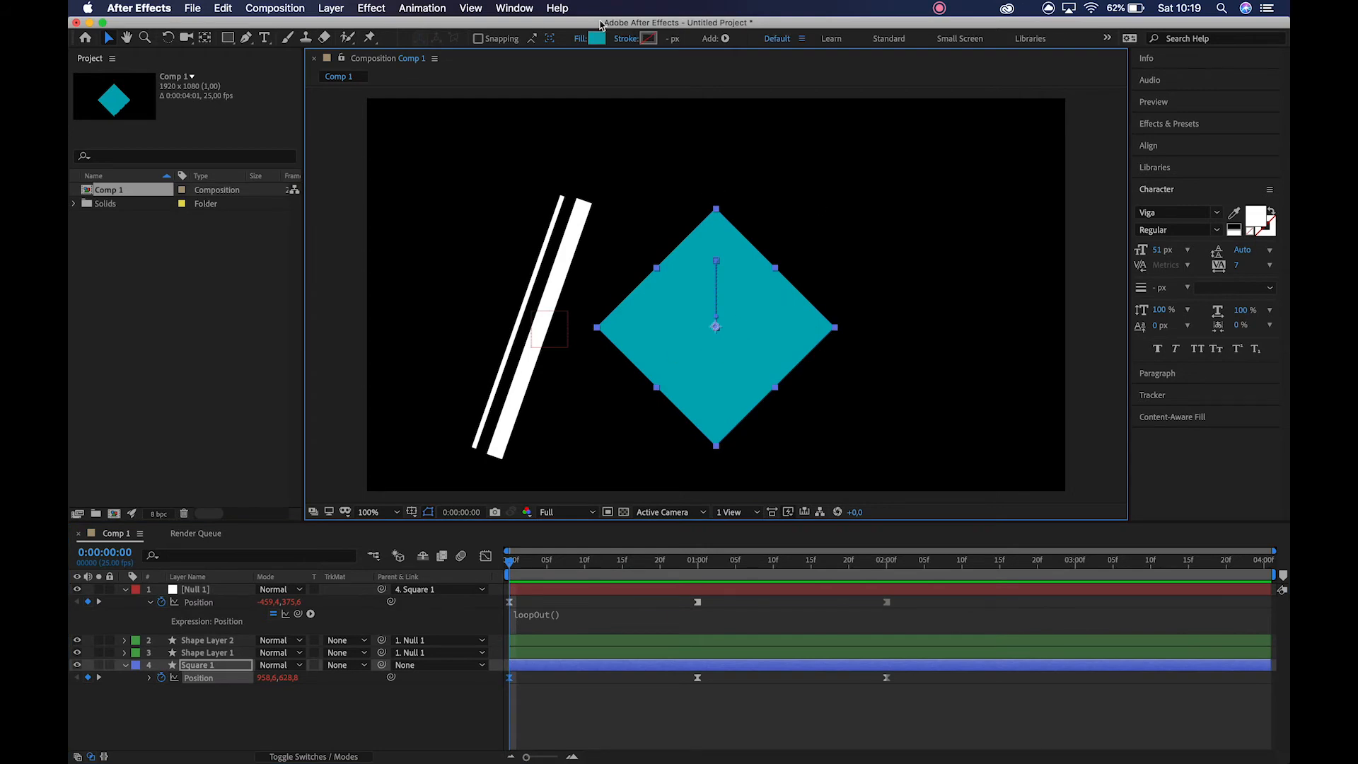
left_click(627, 39)
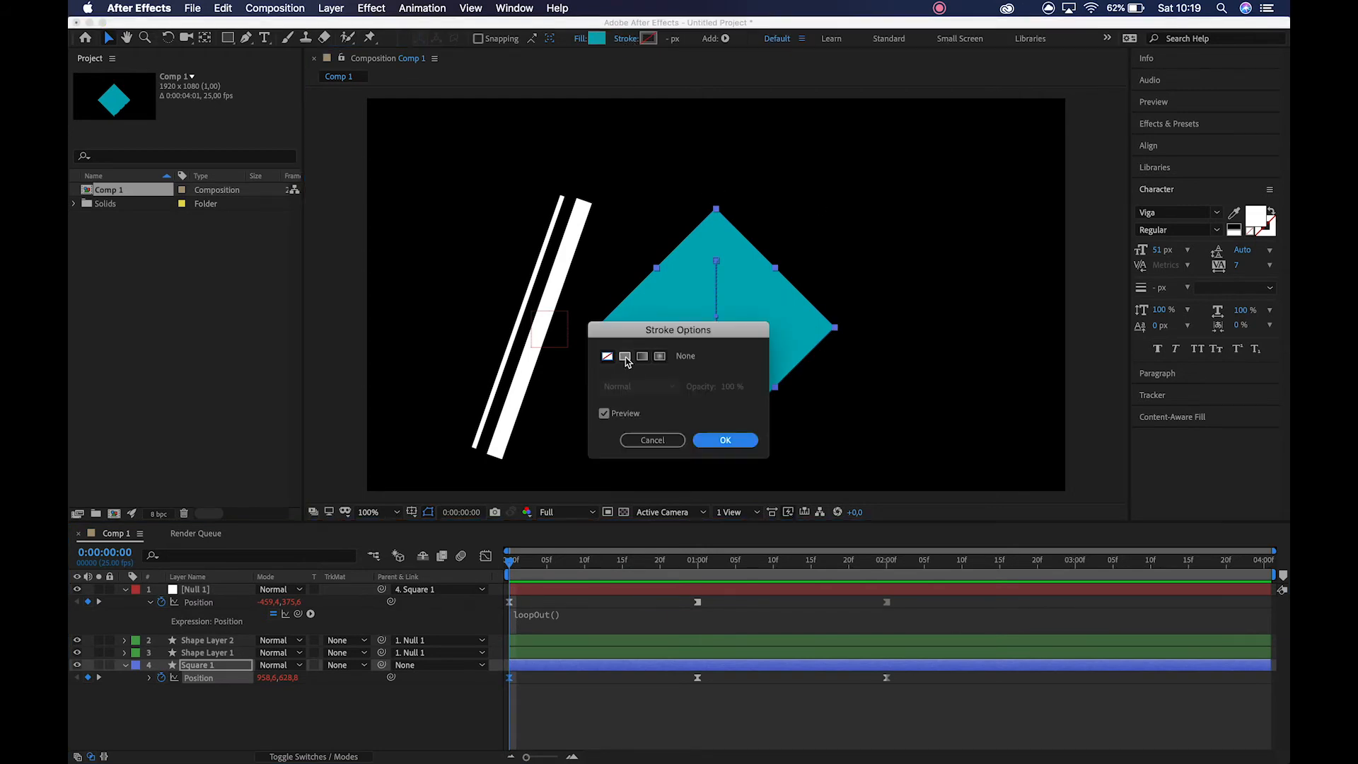
left_click(625, 356)
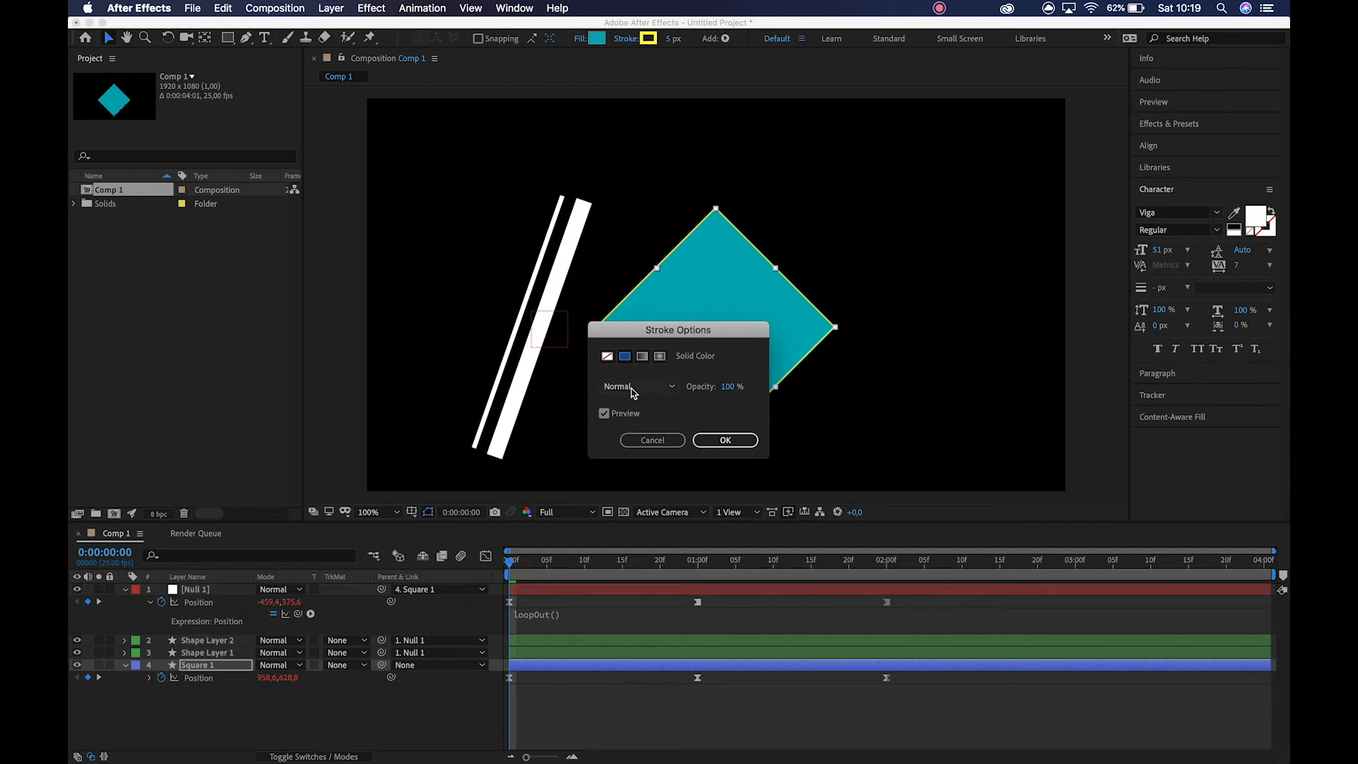
left_click(721, 440)
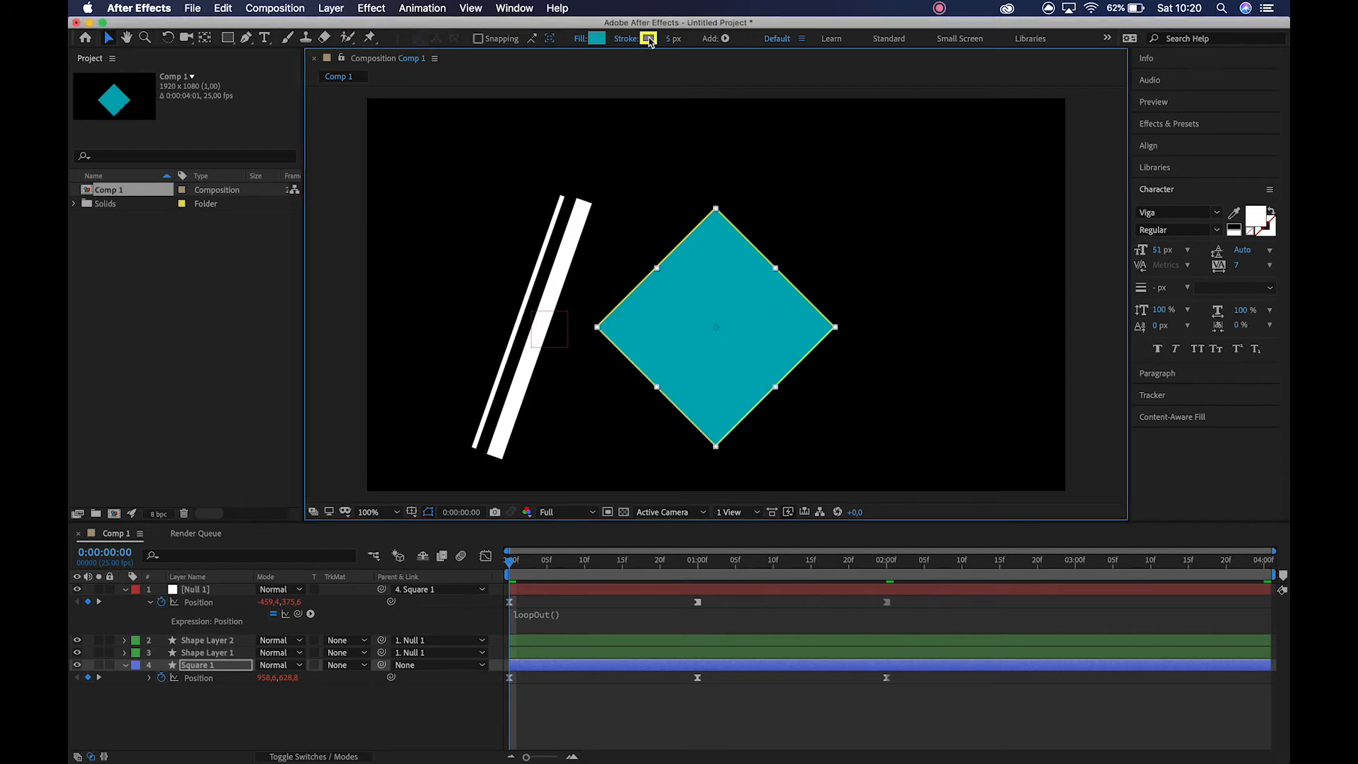
left_click(648, 38)
left_click_drag(305, 231, 96, 191)
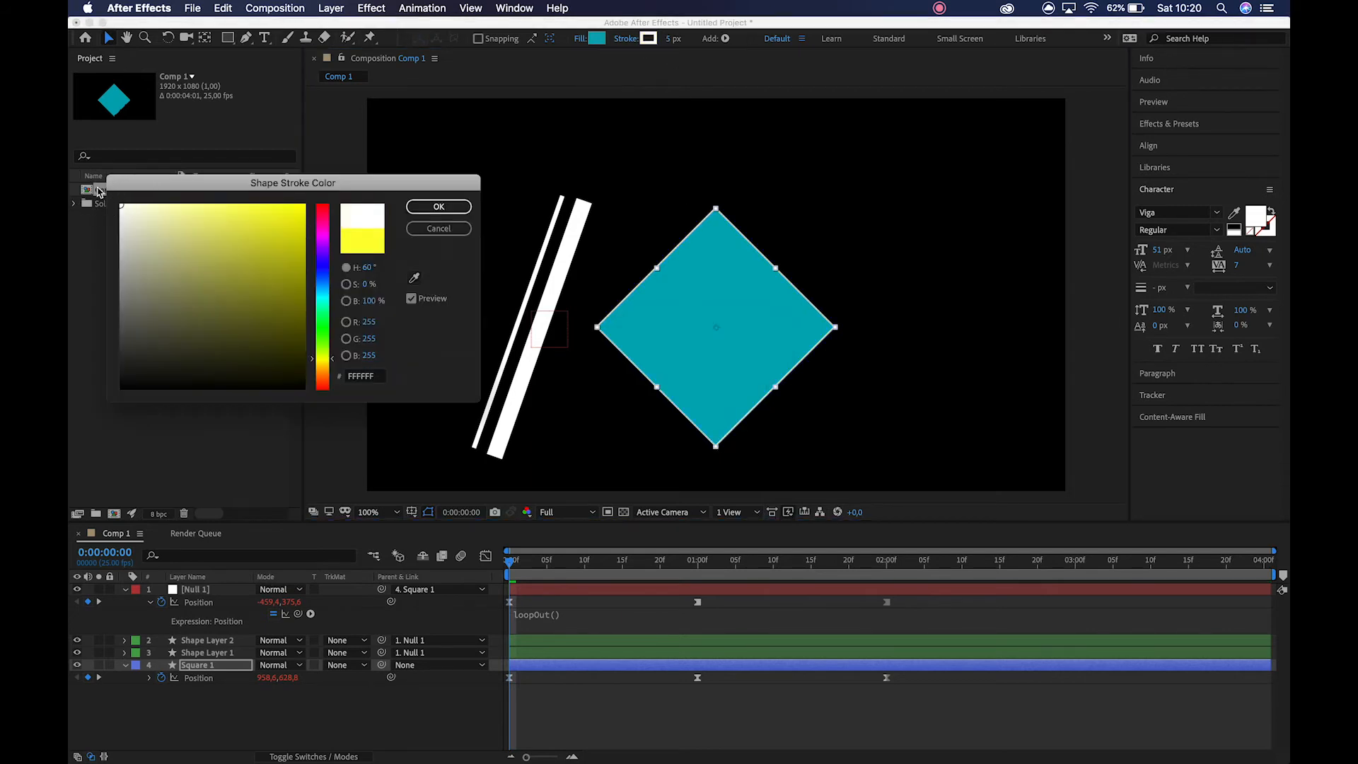
left_click(439, 207)
left_click(500, 201)
Change the diamond's fill color to black.
left_click(700, 273)
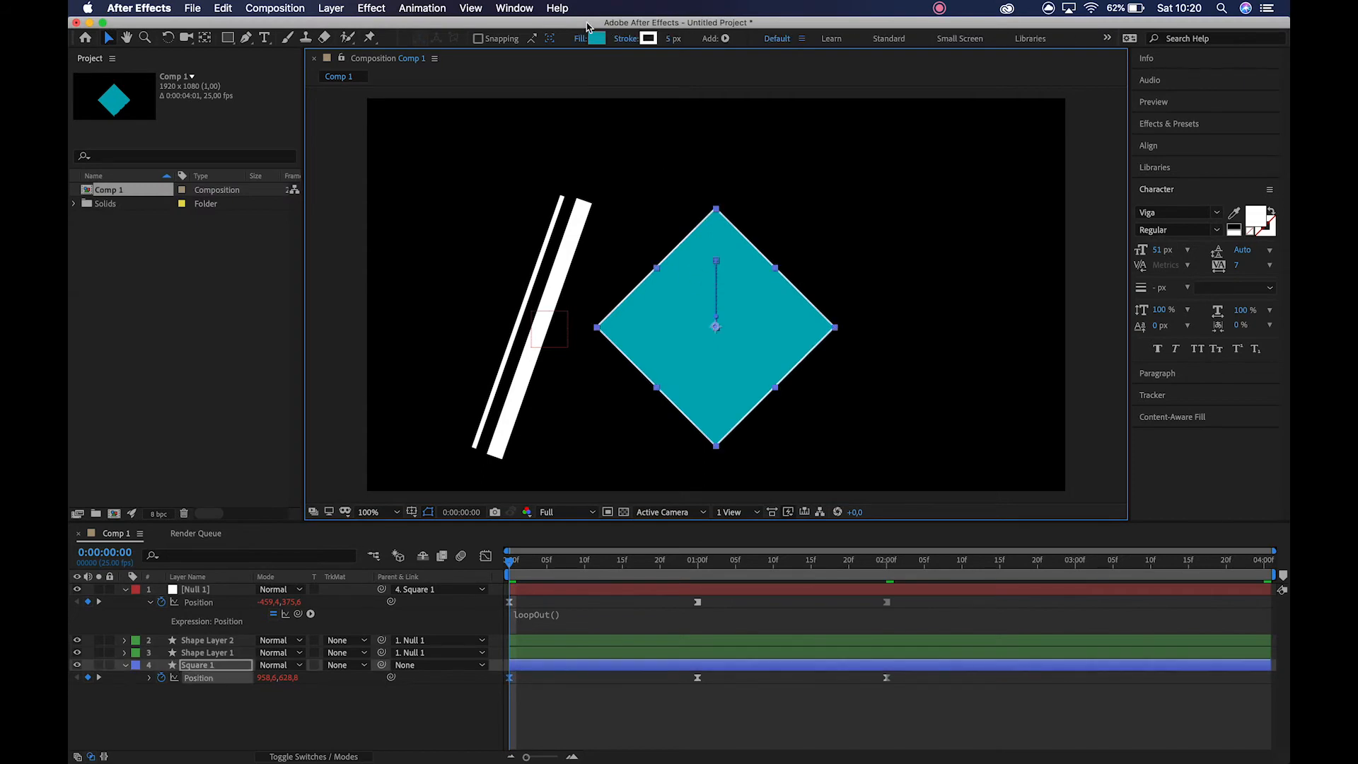
left_click(597, 41)
left_click_drag(266, 364, 265, 419)
left_click(429, 209)
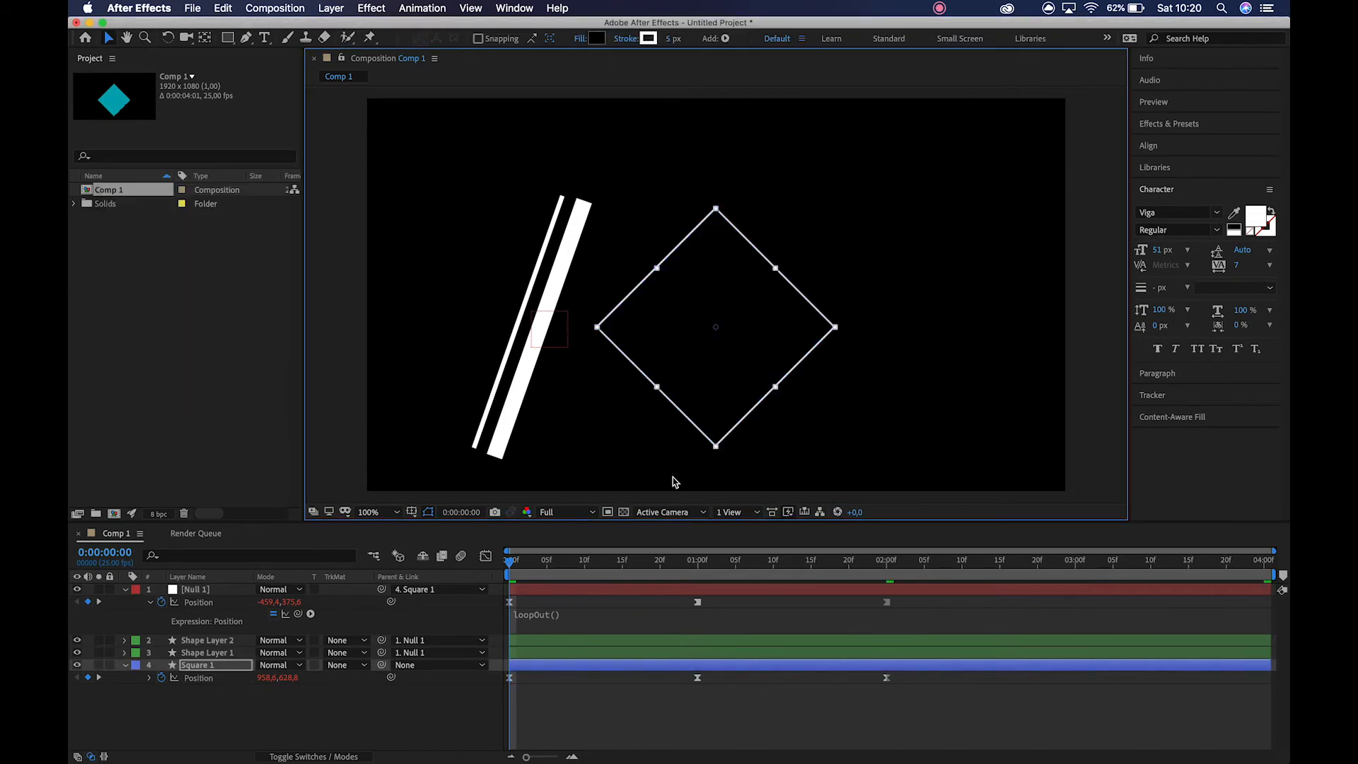
Turn on the transparency grid and preview the bars sweeping across the black diamond.
left_click(624, 513)
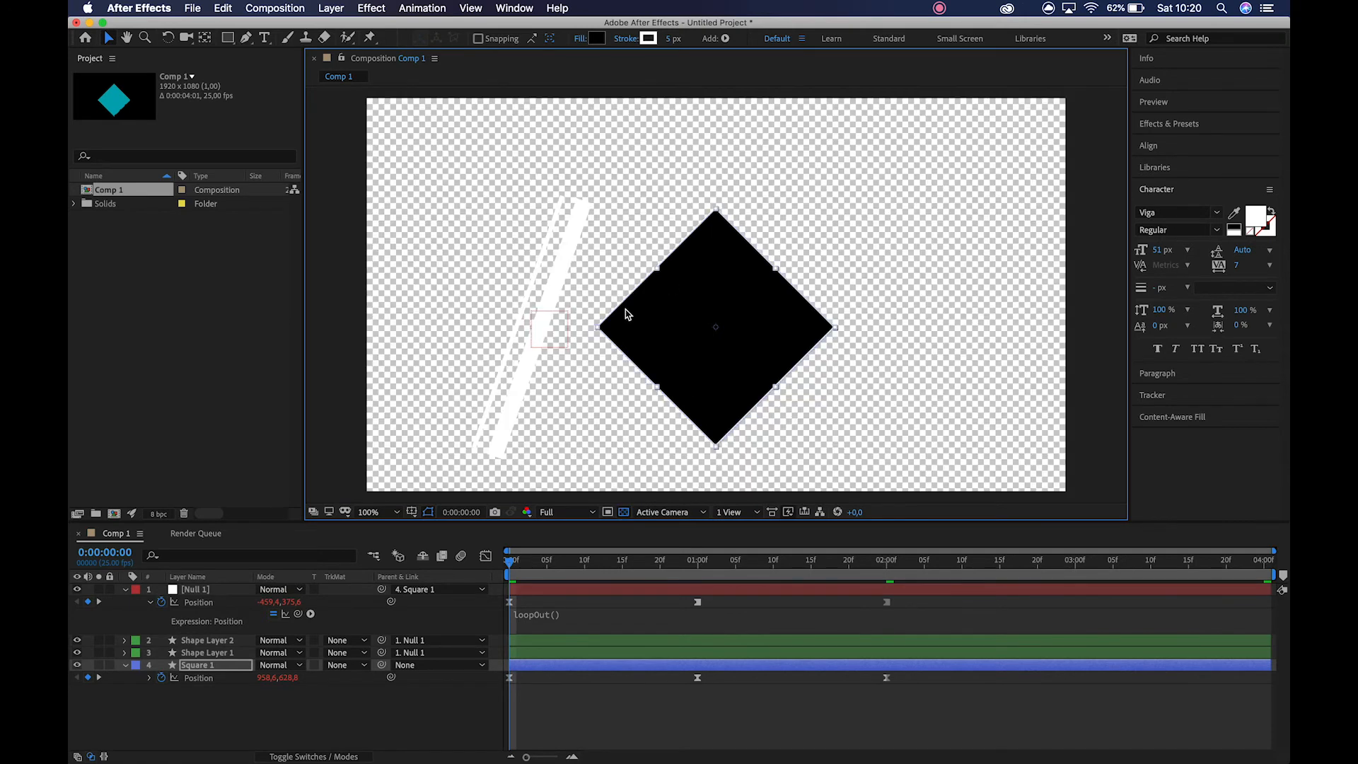
left_click_drag(505, 218, 579, 261)
left_click(441, 224)
key("space")
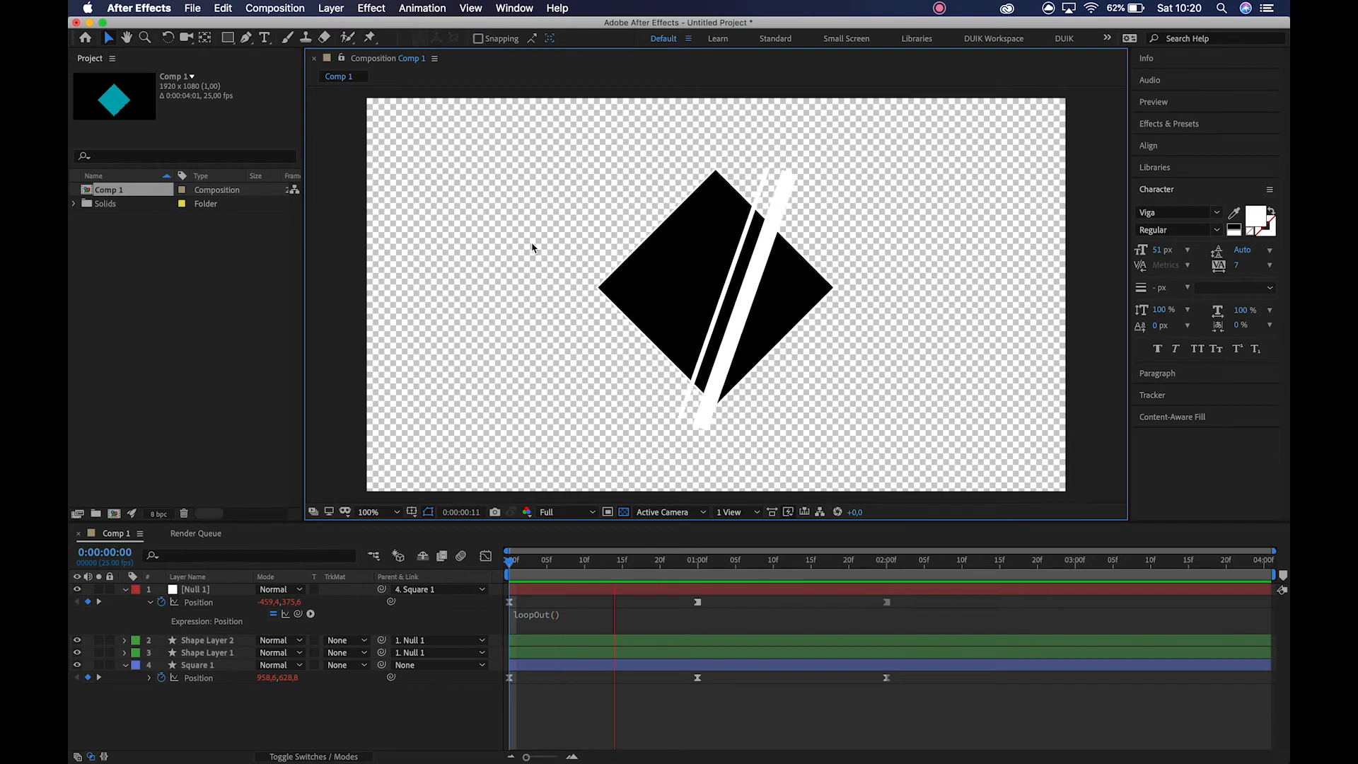
key("space")
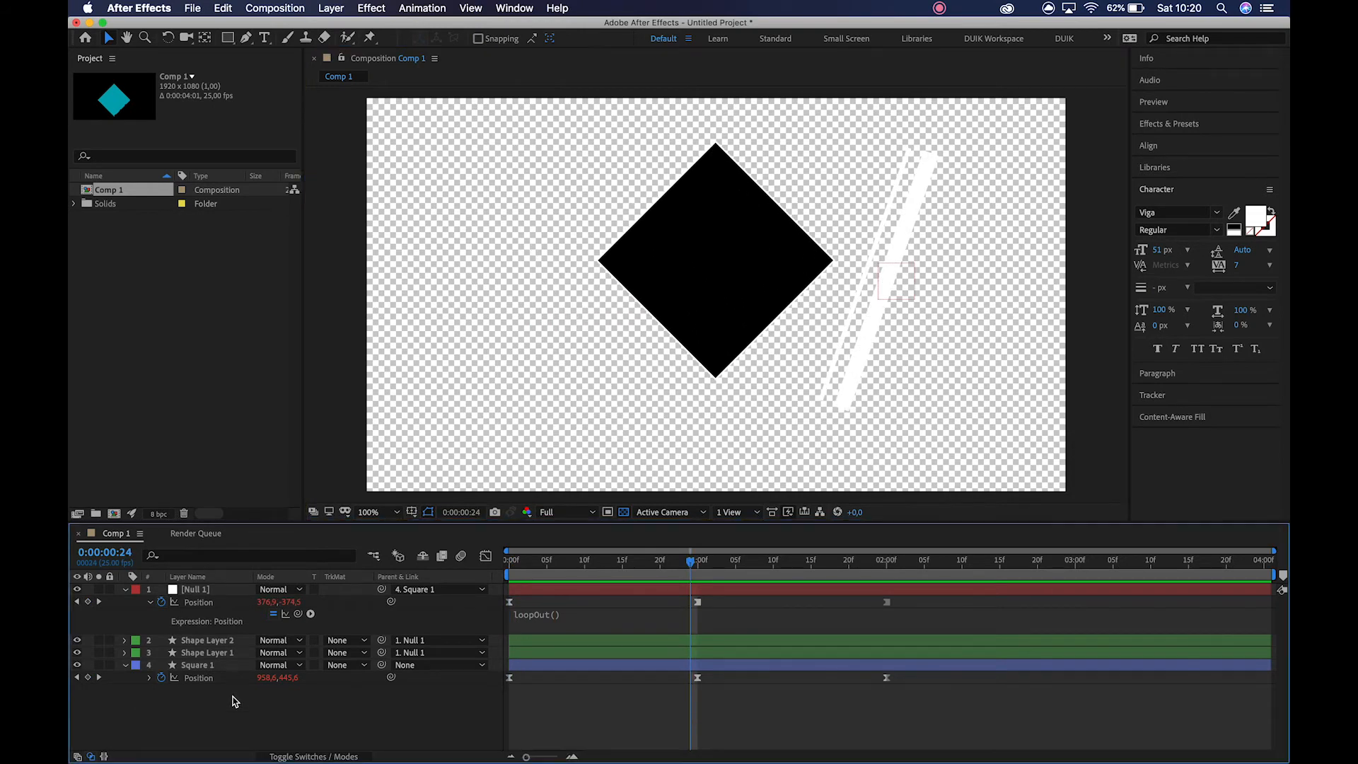
Return to 0:00:00:00 and duplicate the Square 1 layer.
left_click(517, 568)
left_click_drag(517, 568, 499, 566)
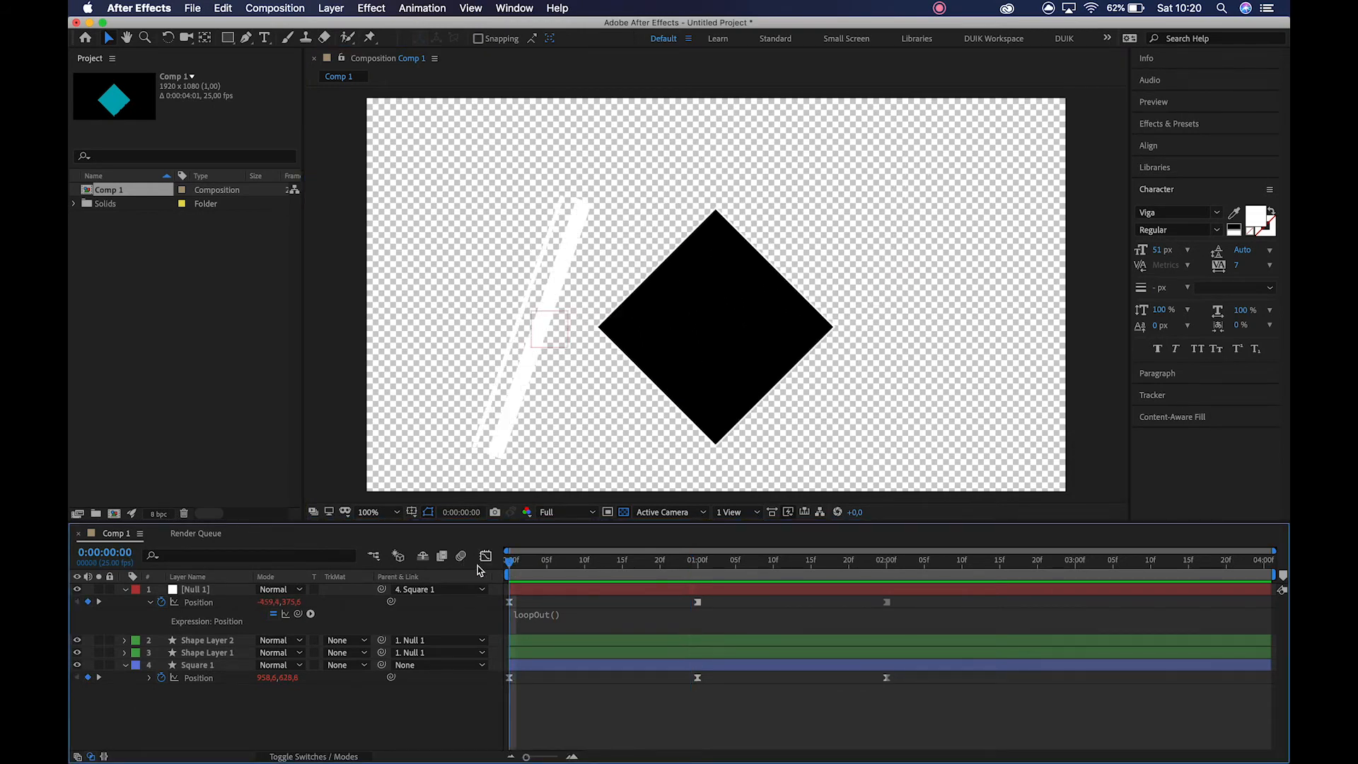
left_click(212, 666)
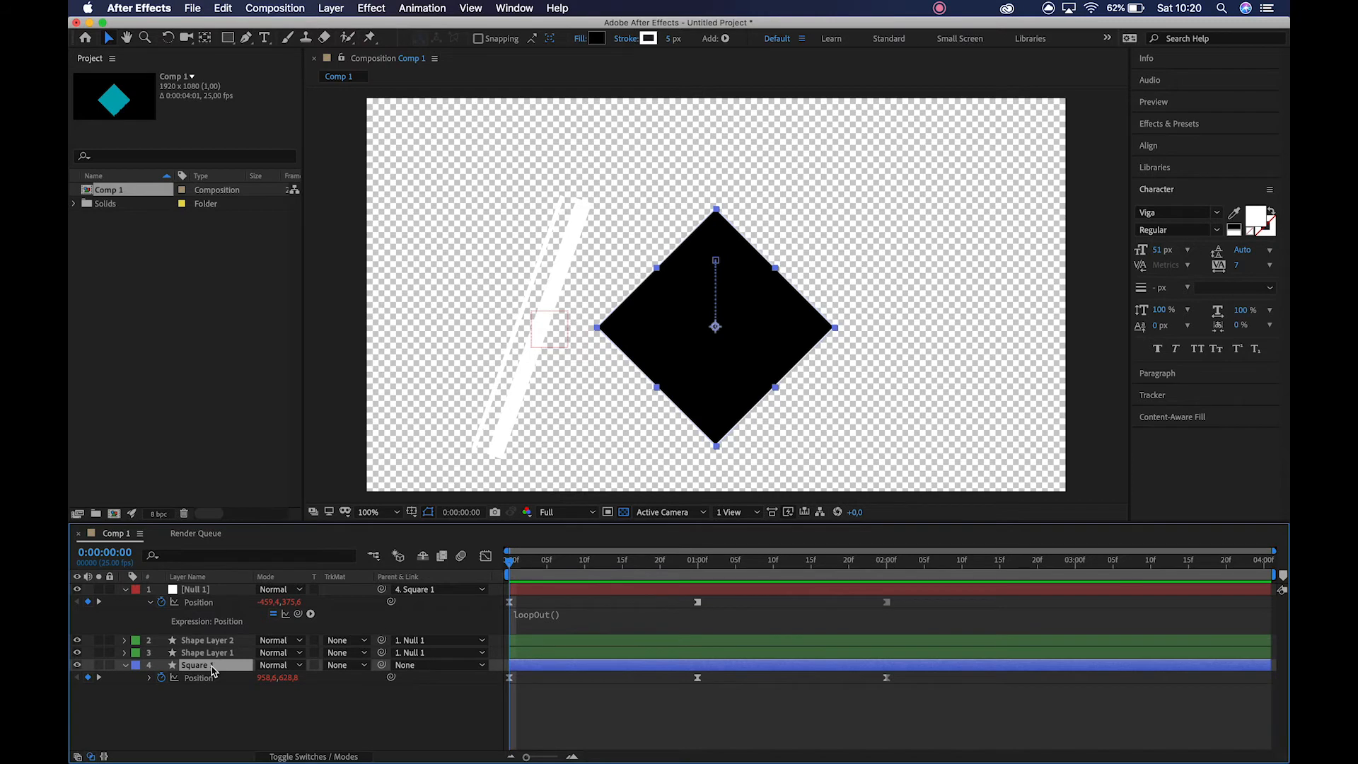
key("super+d")
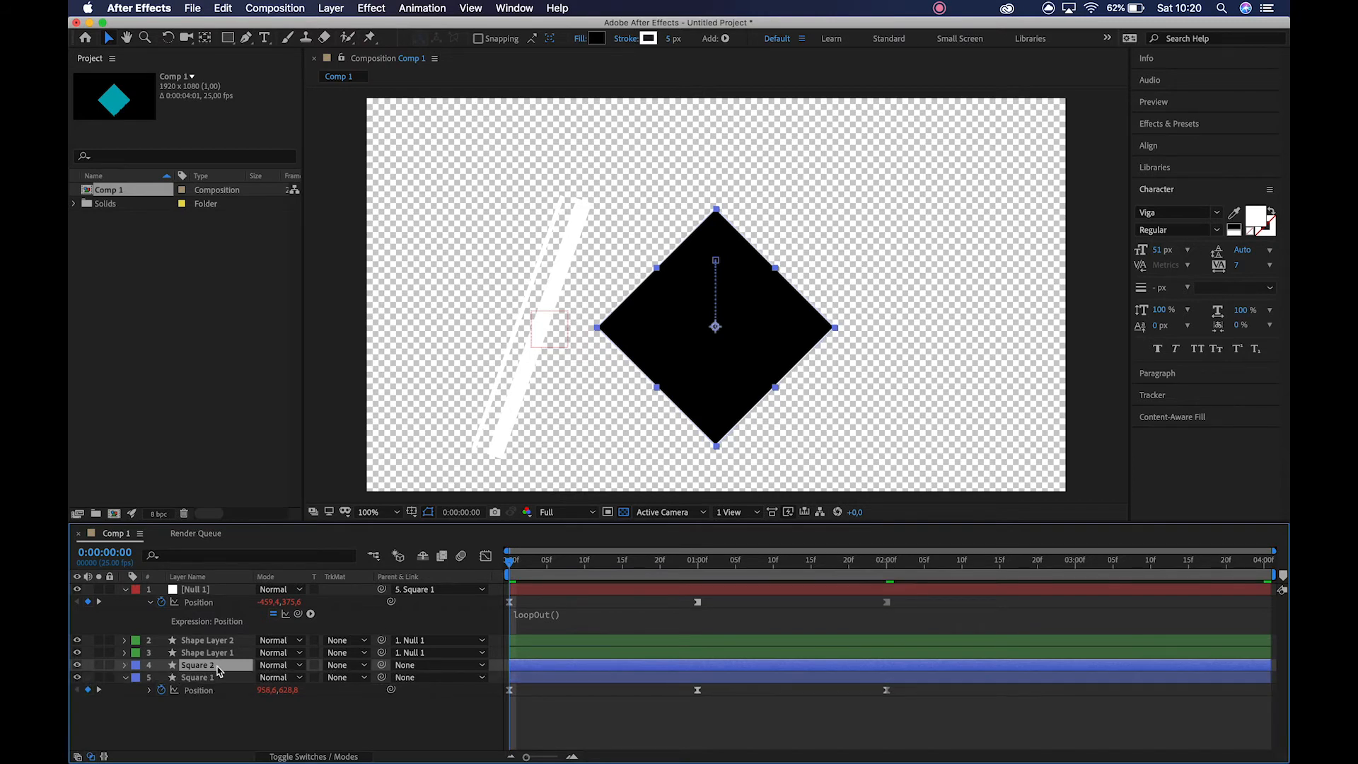
Rename the duplicated Square layer as MATTE and give it a dark green label color.
key("Return")
type("MATTE")
key("Return")
left_click(135, 665)
left_click(177, 749)
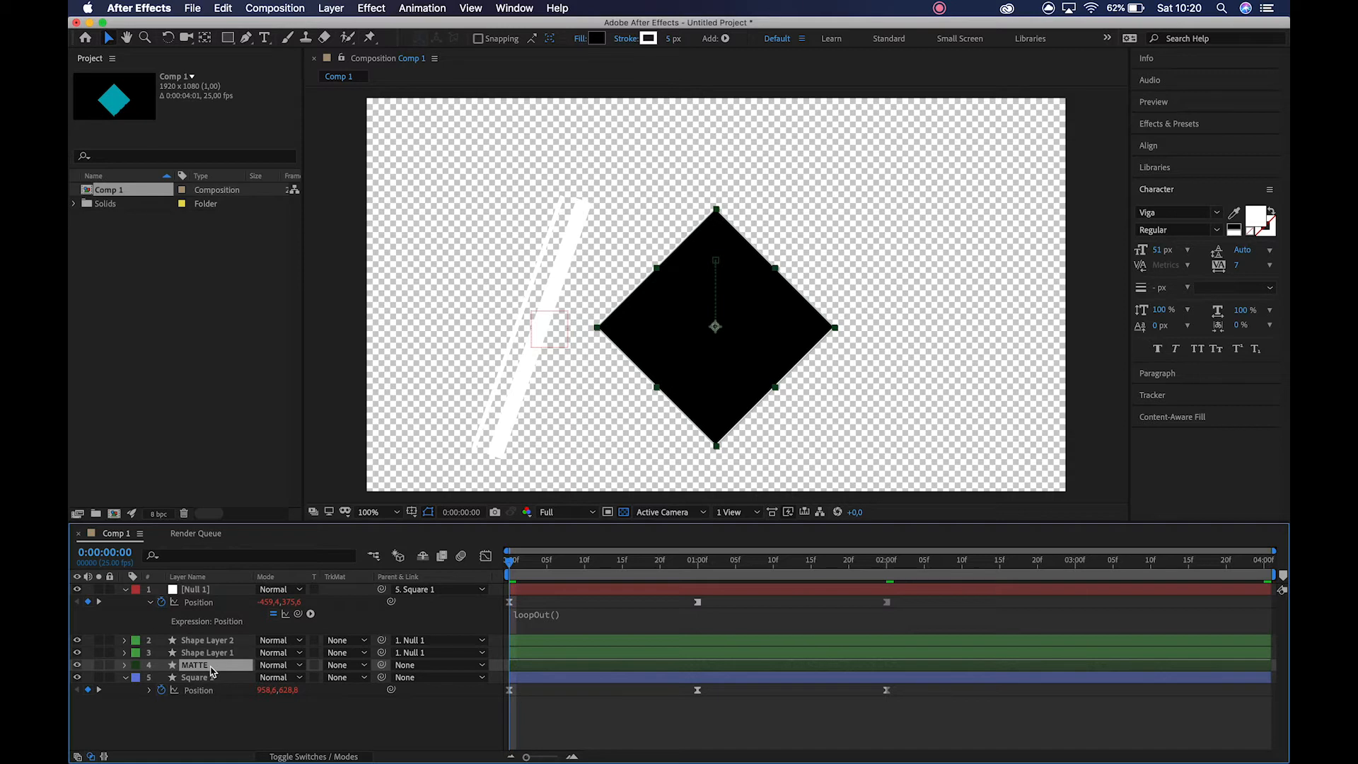
Place MATTE directly above Shape Layer 1 and a duplicate of it directly above Shape Layer 2.
left_click_drag(211, 671, 210, 652)
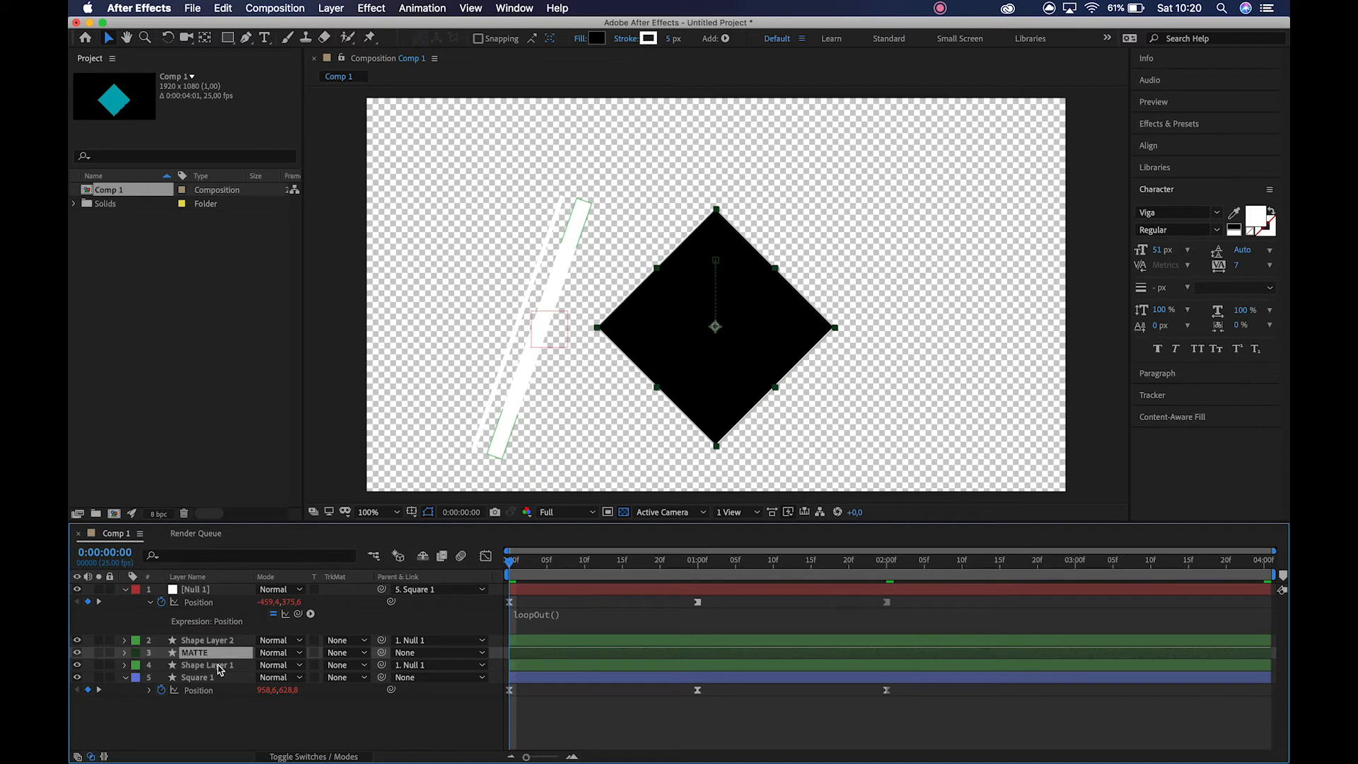
key("super+d")
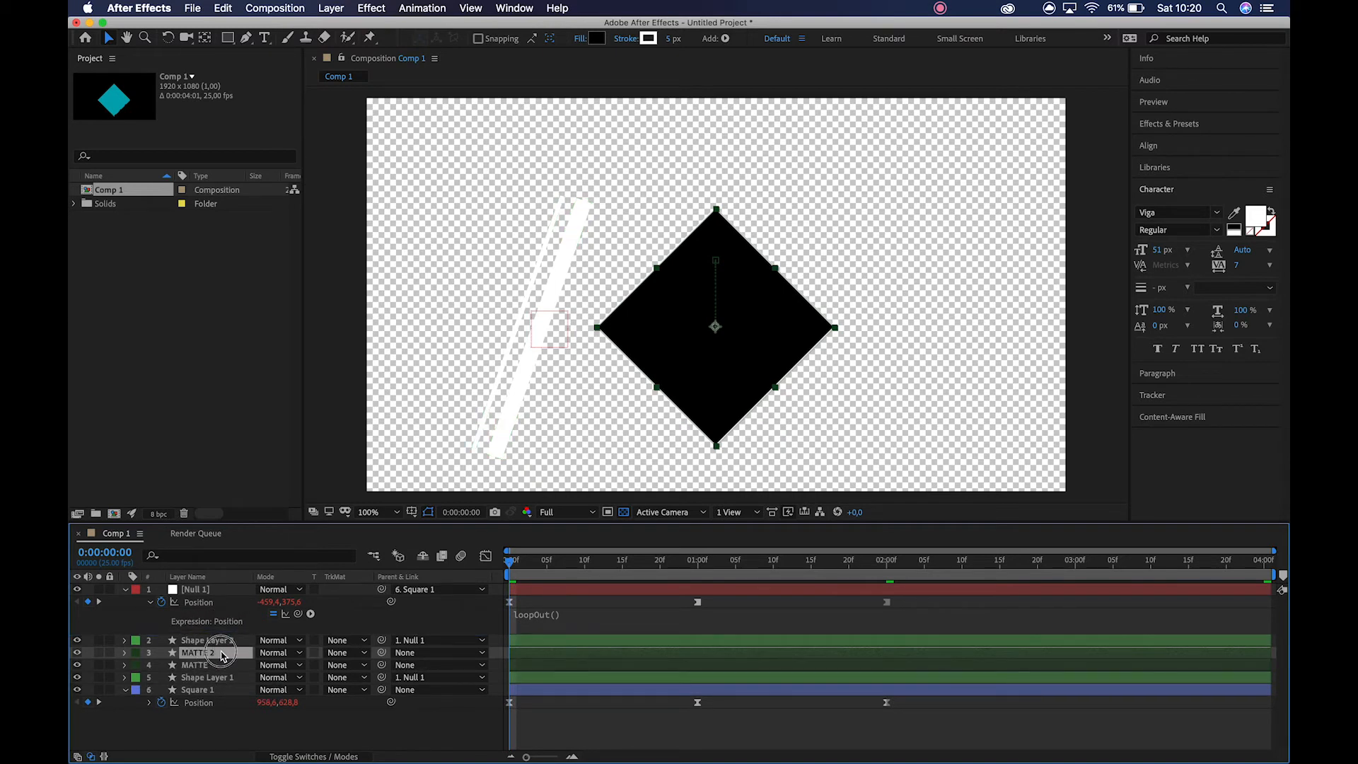
key("super+]")
left_click(217, 678)
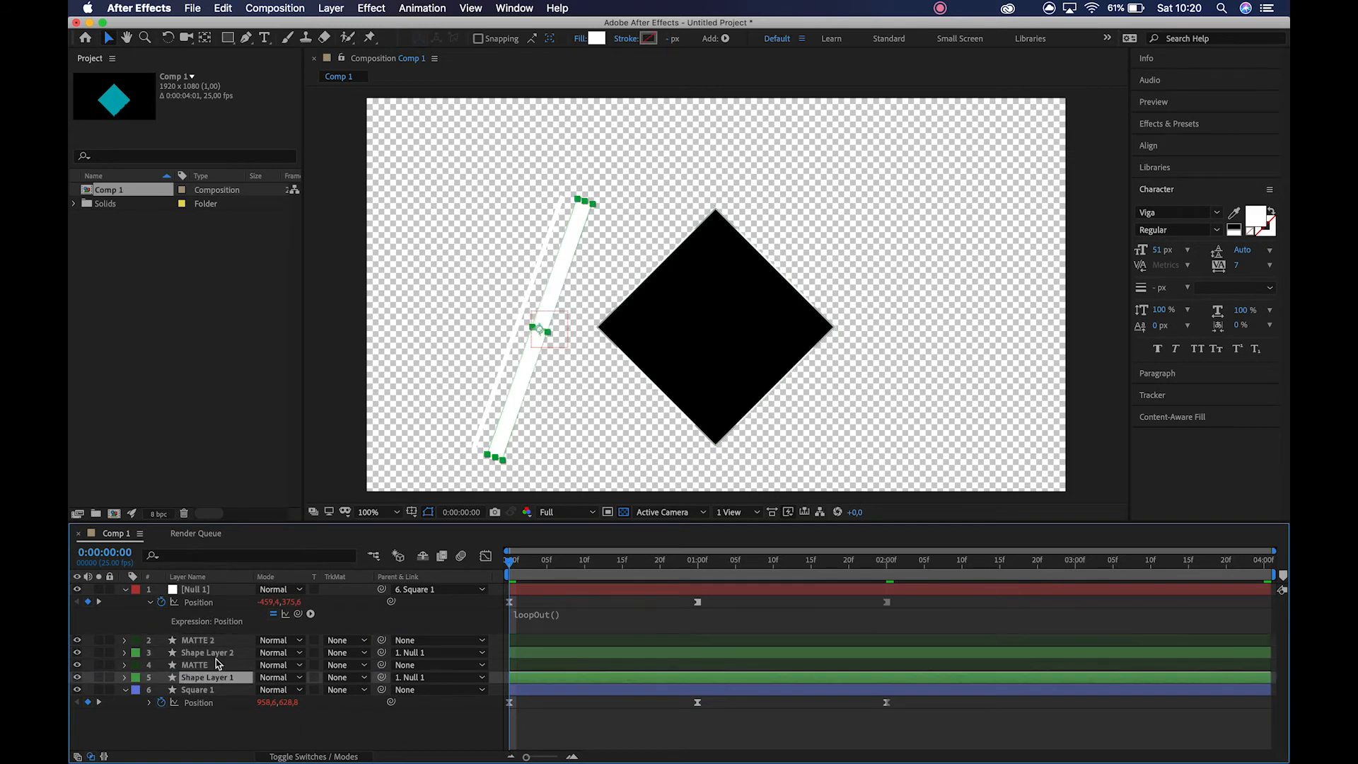
left_click(214, 653)
Mark Null 1 and Square 1 as shy and hide the shy layers from the timeline.
left_click(126, 691)
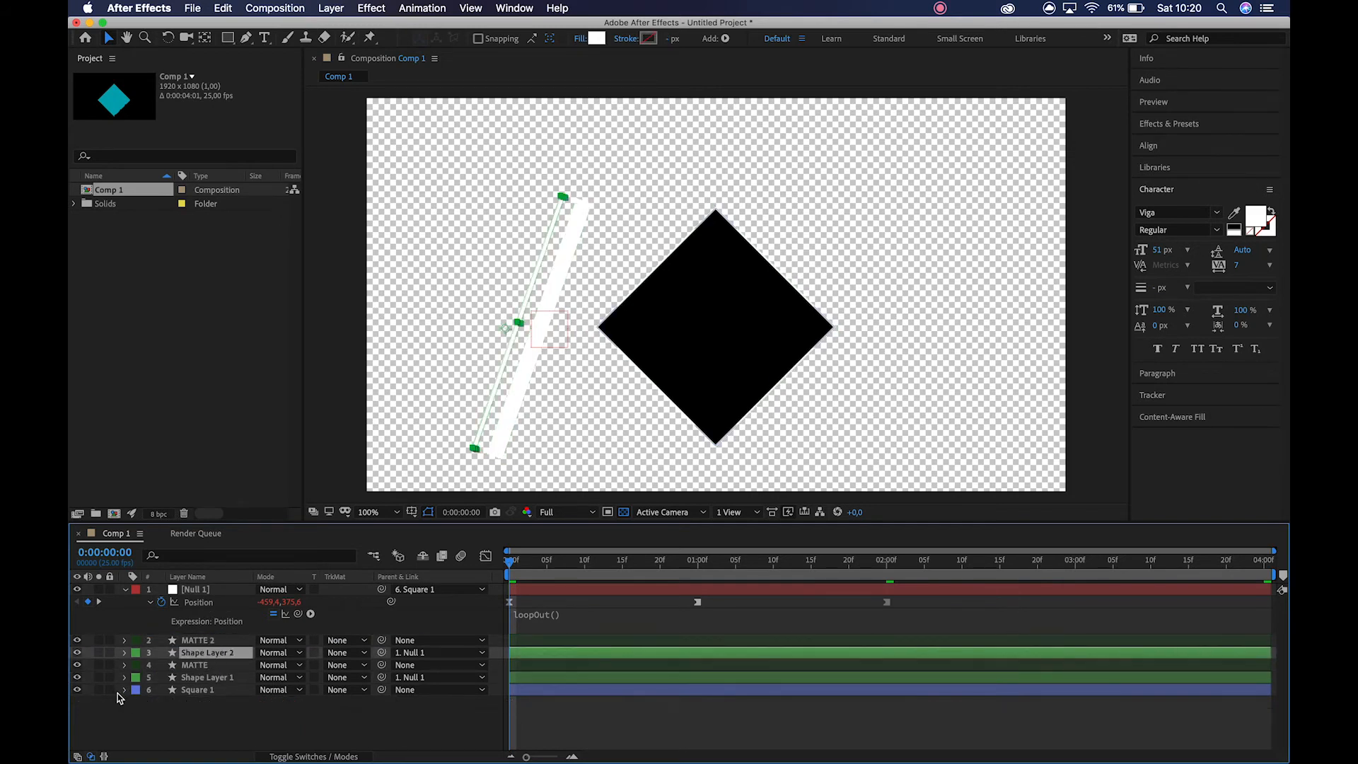
left_click(263, 757)
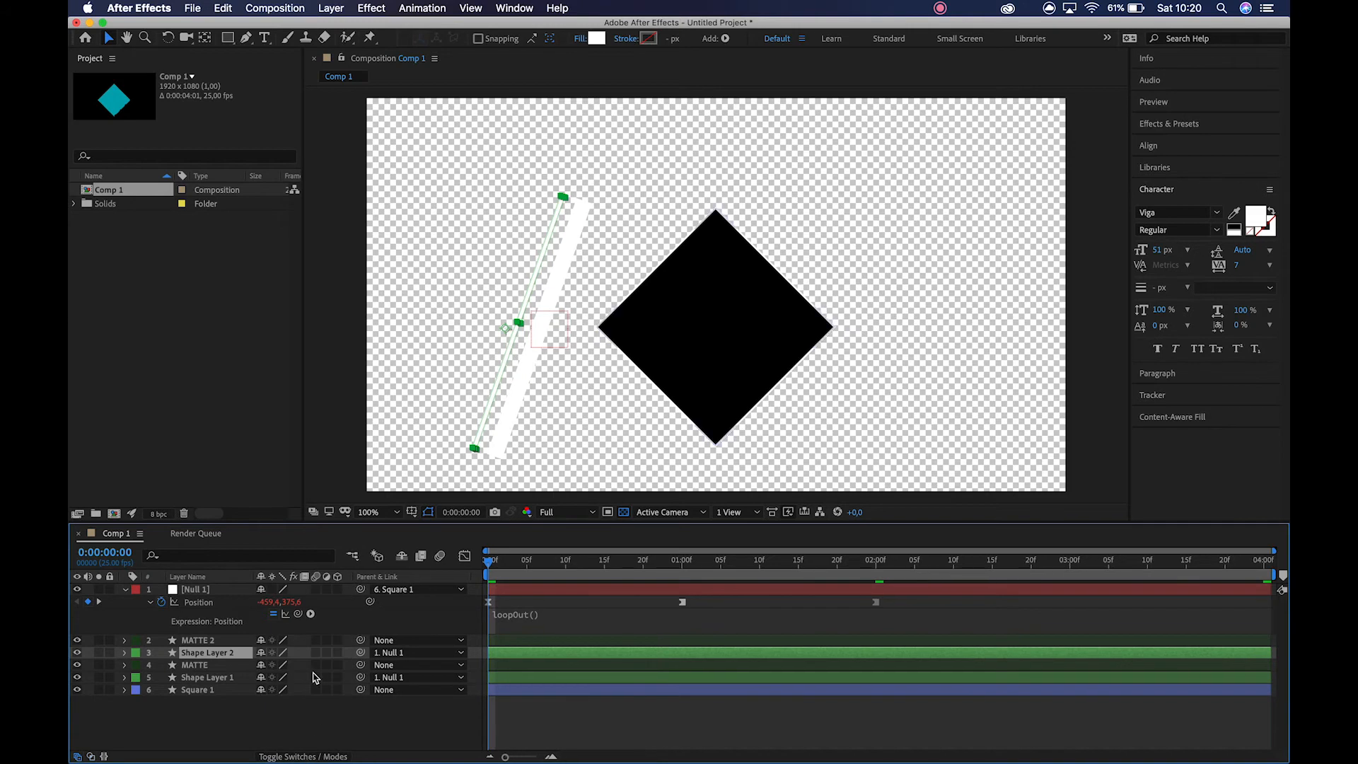
left_click(261, 690)
left_click(401, 558)
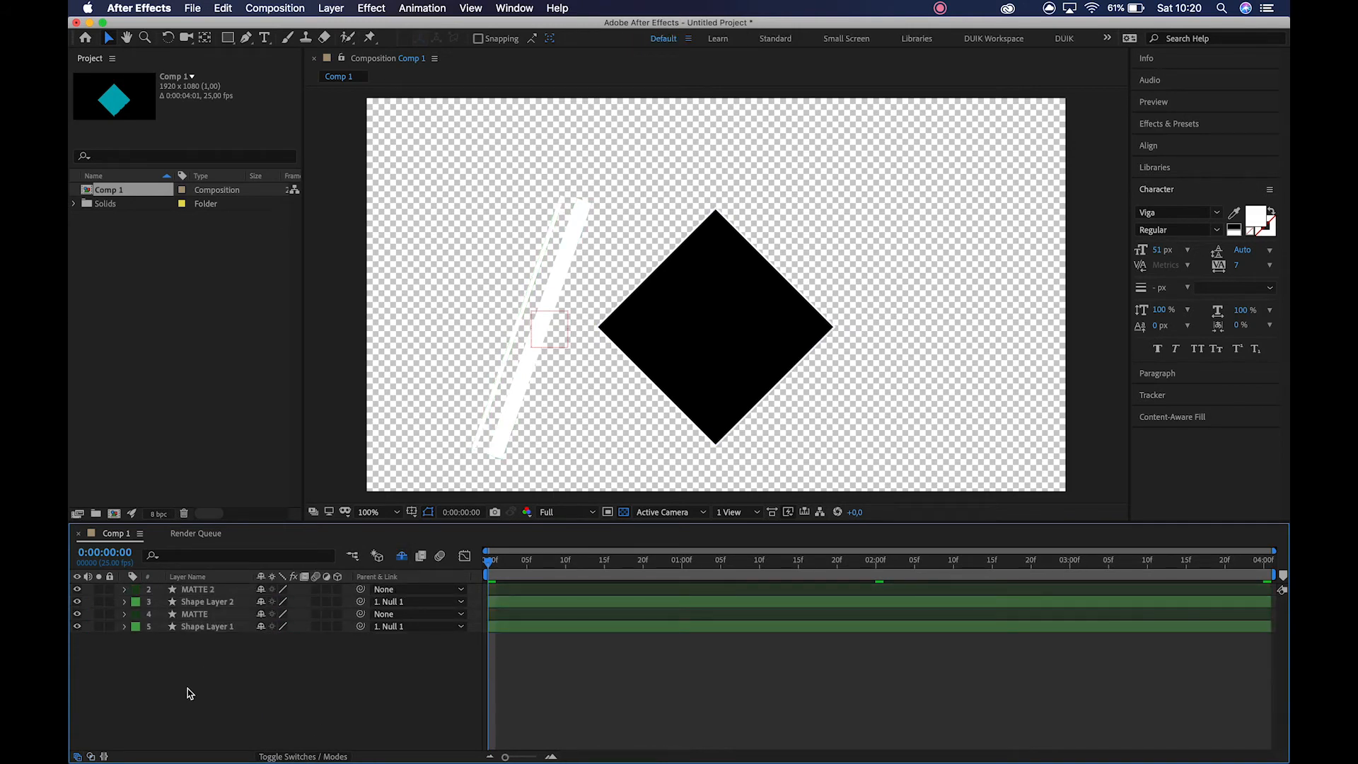
Display the layers' track matte settings and move the playhead to 0:00:00:13, where the bars cross the diamond.
left_click(228, 627)
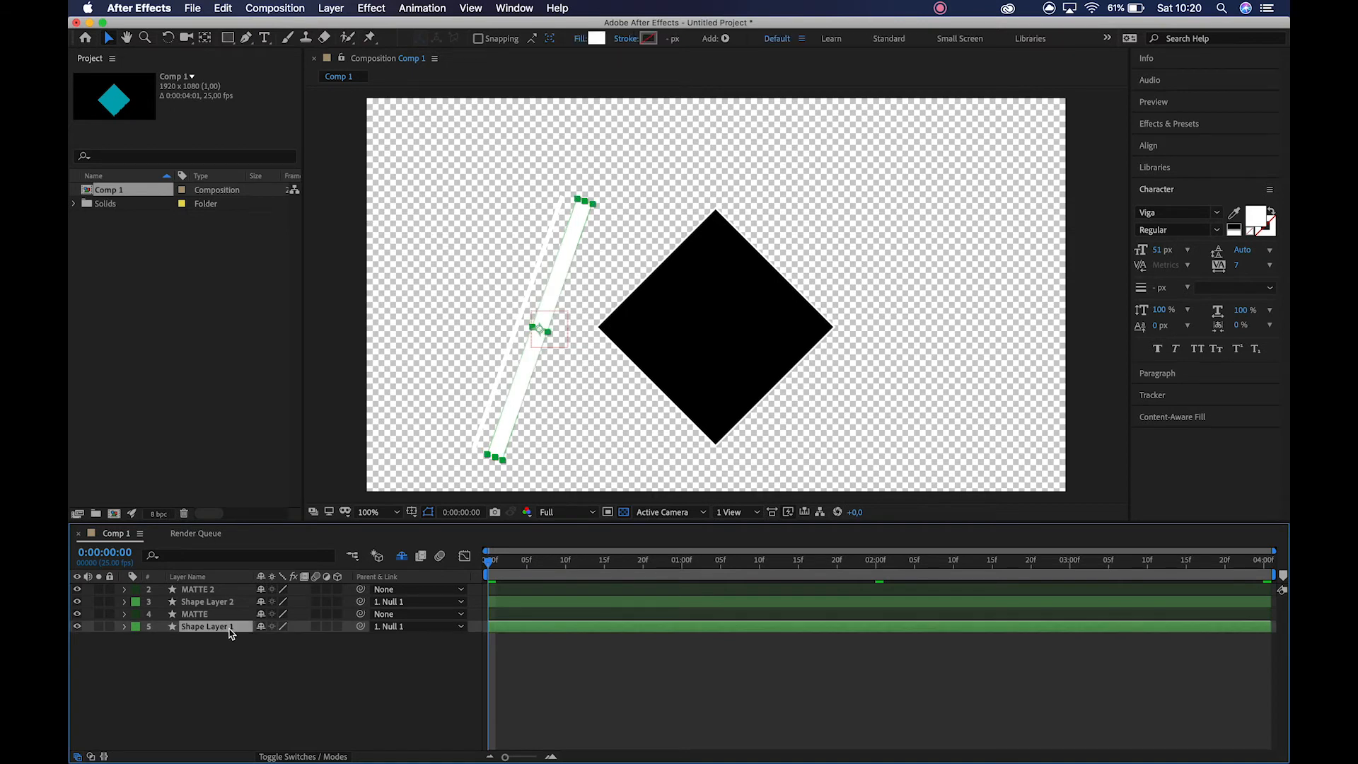
left_click(300, 756)
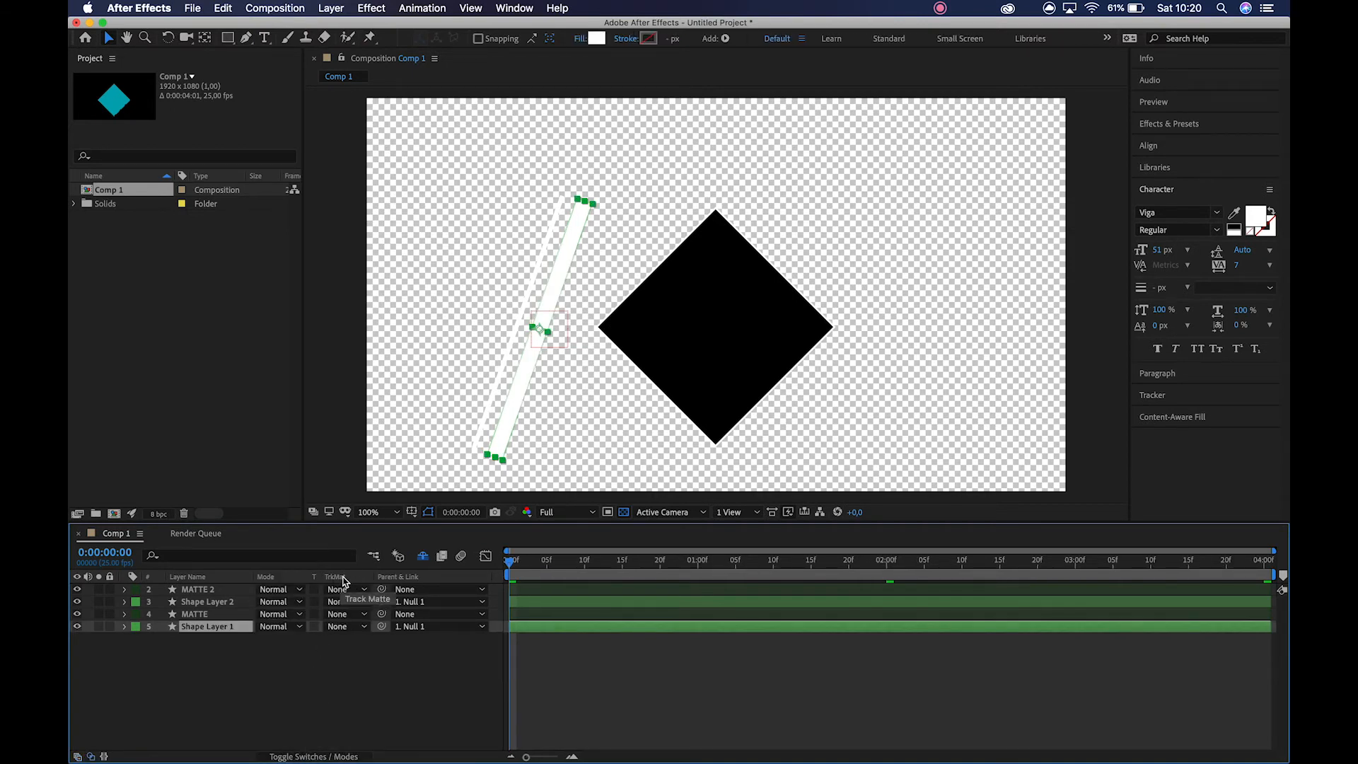
left_click(338, 627)
left_click(593, 568)
left_click_drag(703, 566, 607, 570)
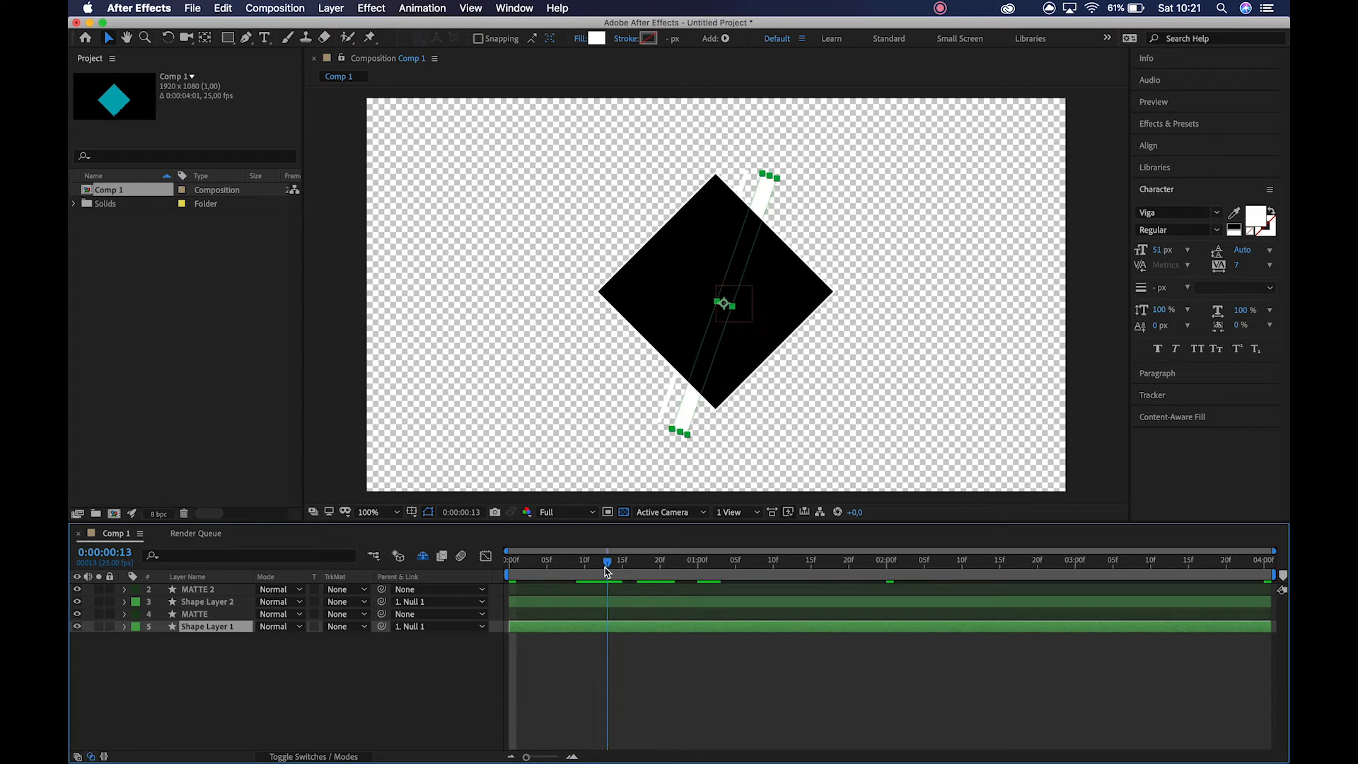
left_click(422, 556)
left_click(423, 555)
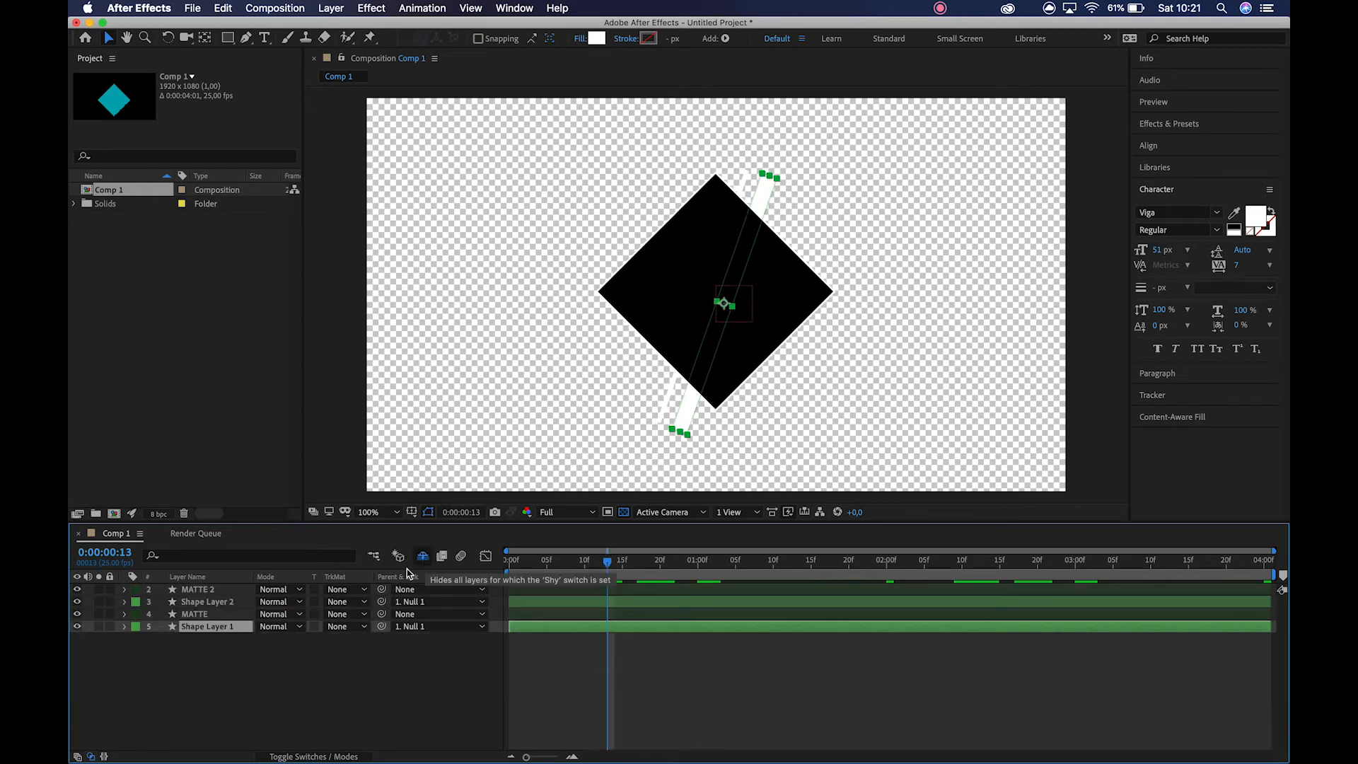
Set Shape Layer 1's track matte to Alpha Matte "MATTE".
left_click(237, 615)
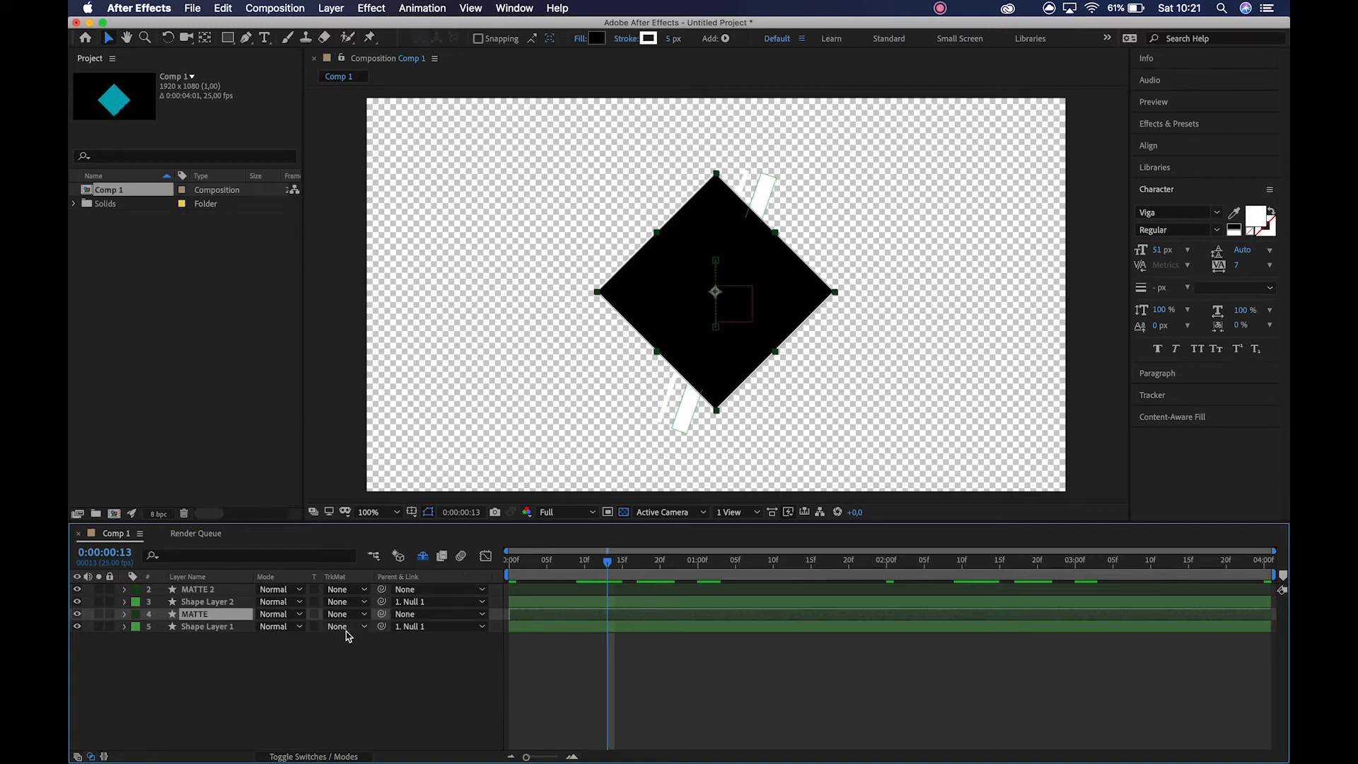
left_click(240, 629)
left_click(340, 626)
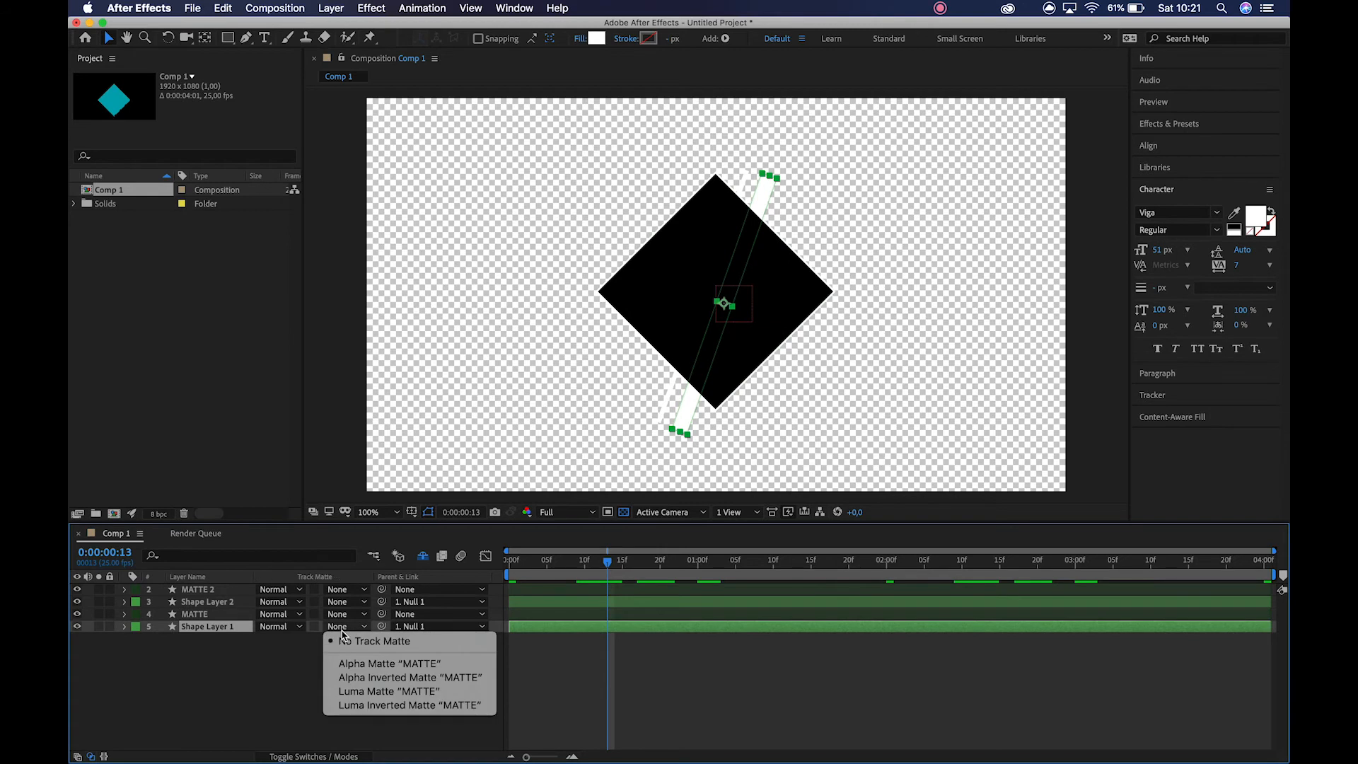
left_click(366, 665)
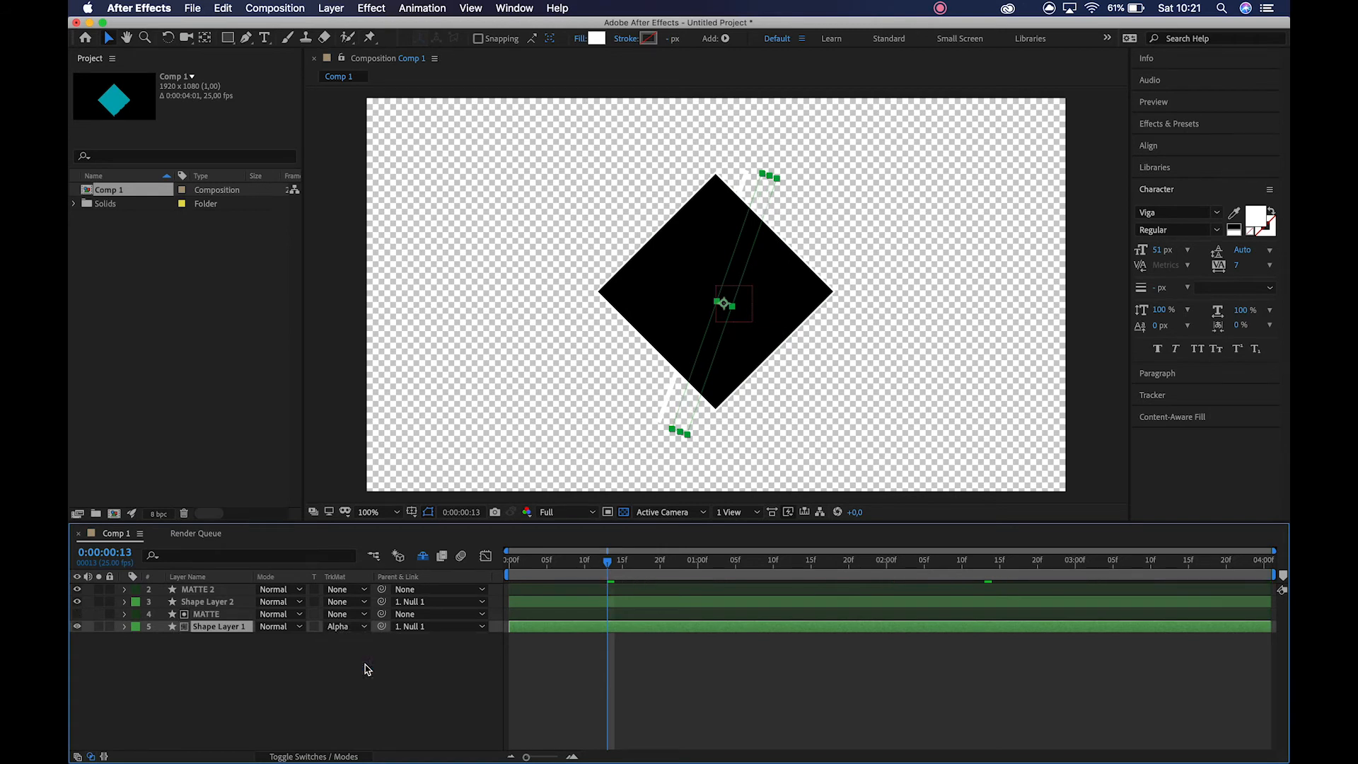
left_click(383, 665)
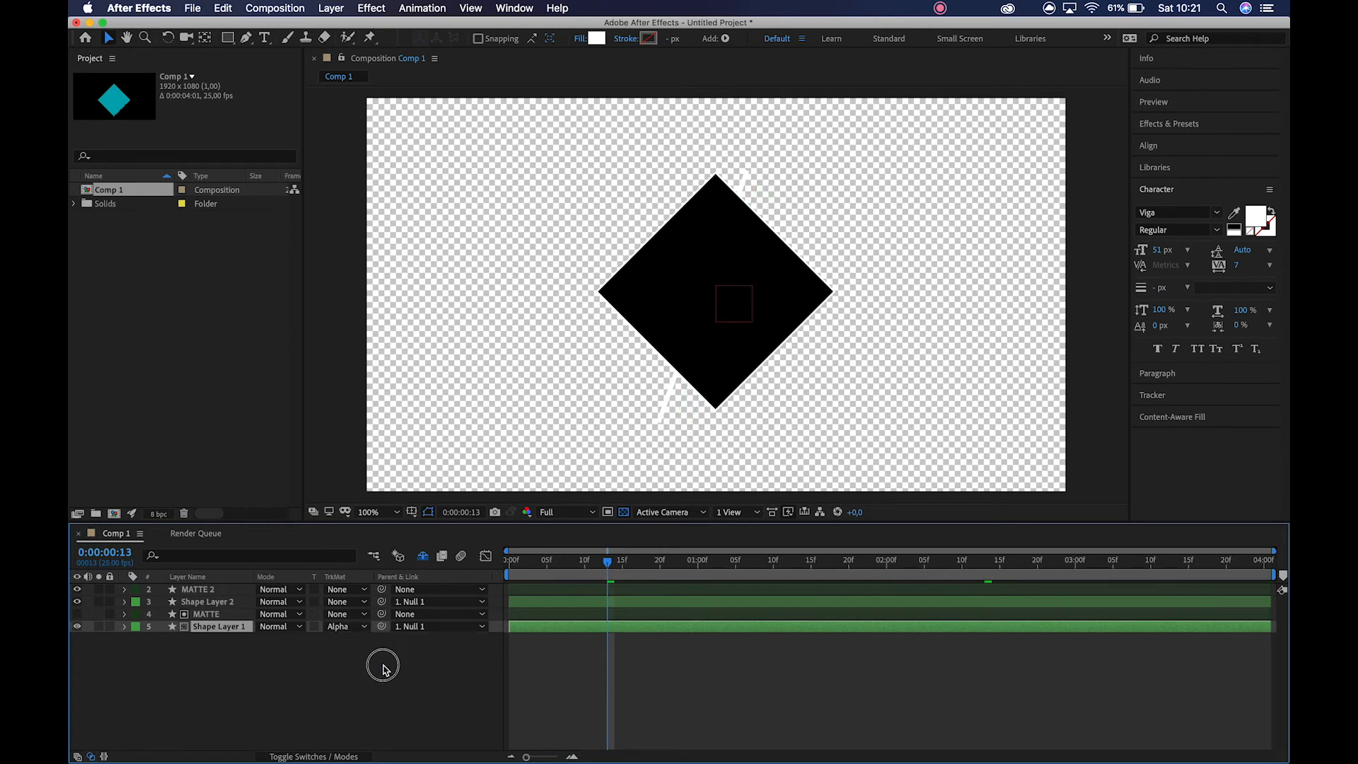
Hide the MATTE 2 layer, check the clipped bar up close, and turn off the transparency grid.
left_click(80, 590)
left_click(707, 357)
key("z")
left_click(717, 345)
left_click_drag(710, 335, 686, 448)
key("v")
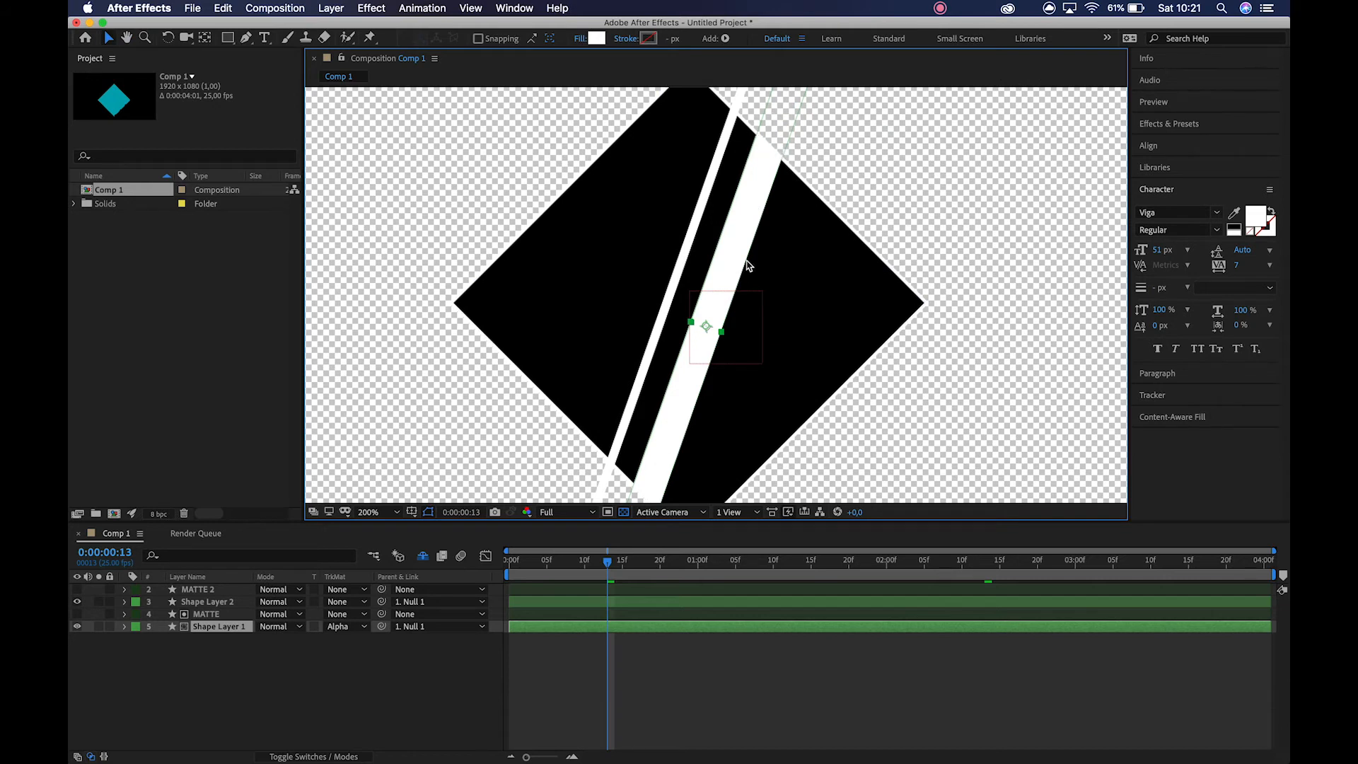
key("z")
left_click(690, 326, "alt")
left_click_drag(687, 328, 650, 380)
key("v")
left_click(625, 517)
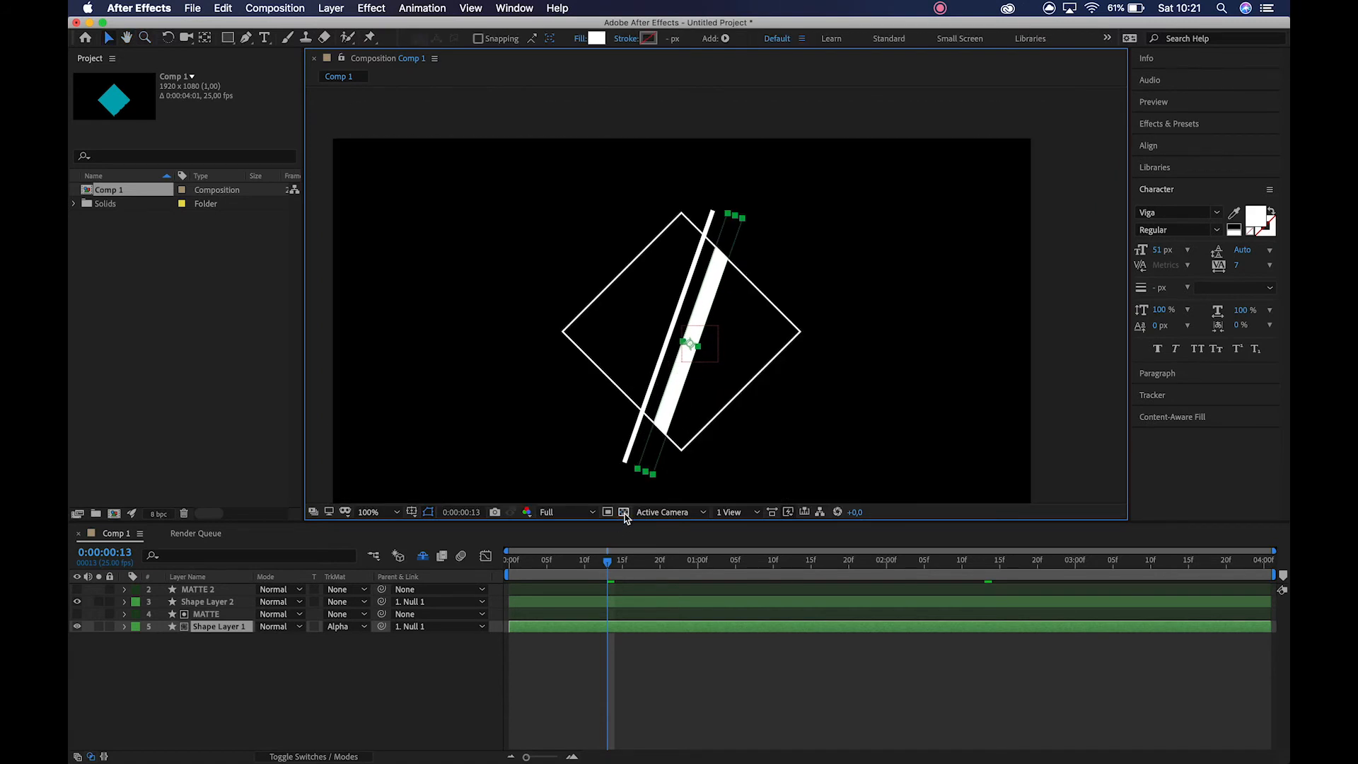
Try the Alpha Inverted, Luma and Luma Inverted track mattes on Shape Layer 1, then restore Alpha Matte "MATTE".
left_click(233, 678)
left_click(339, 632)
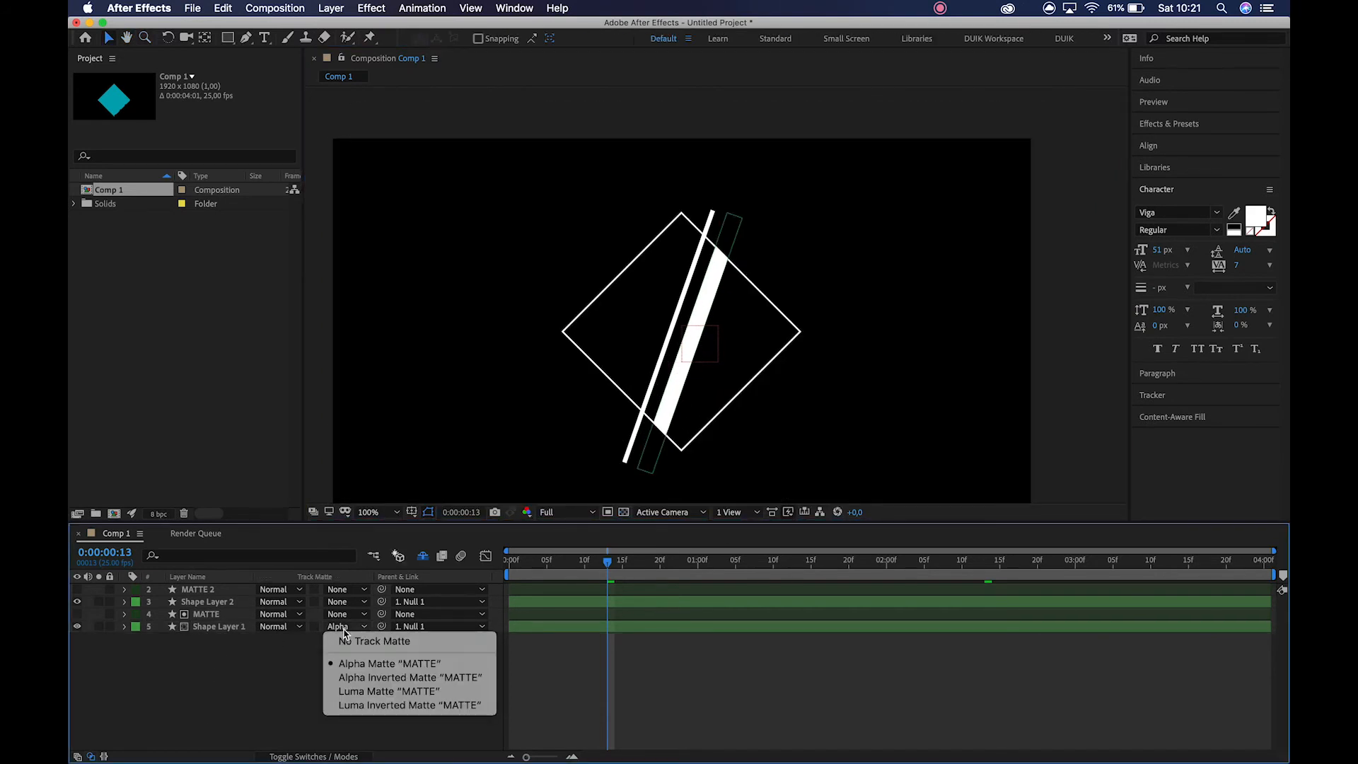
left_click(361, 676)
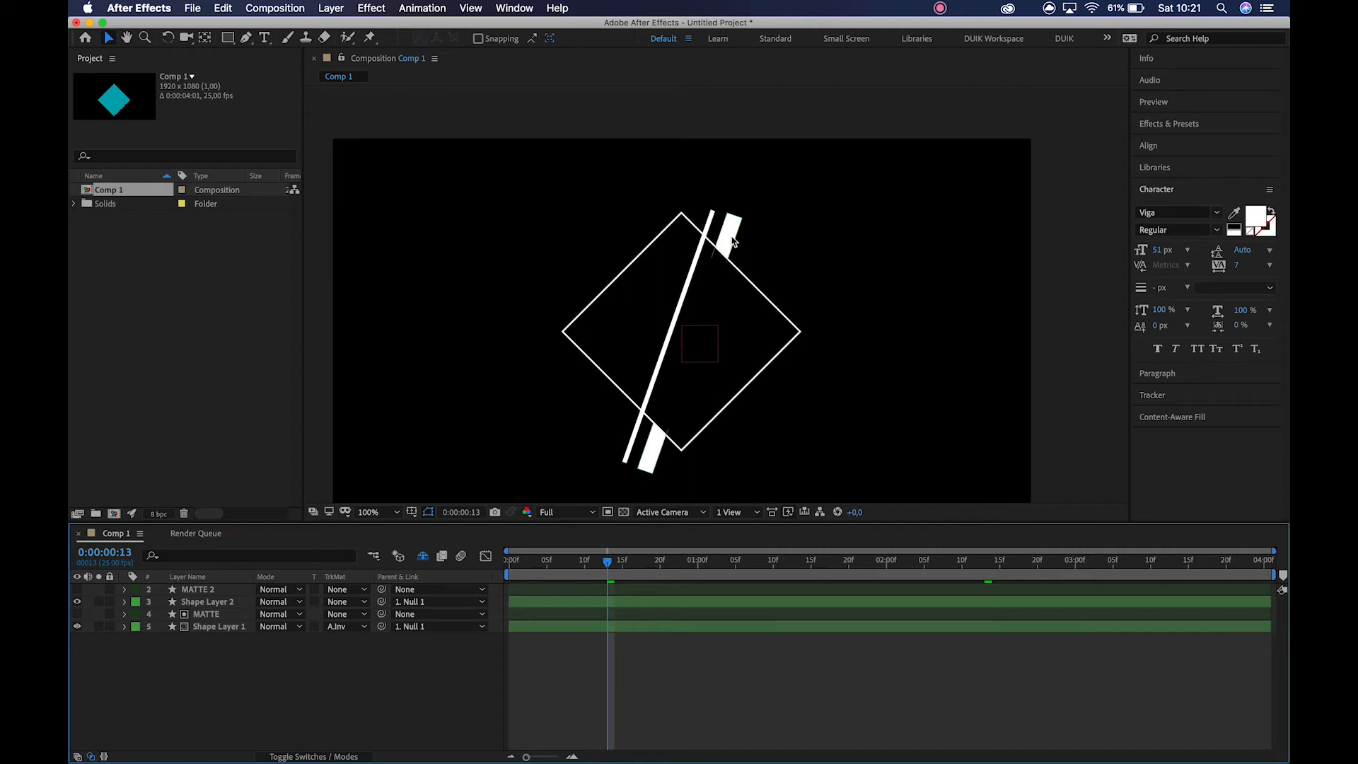
left_click(353, 626)
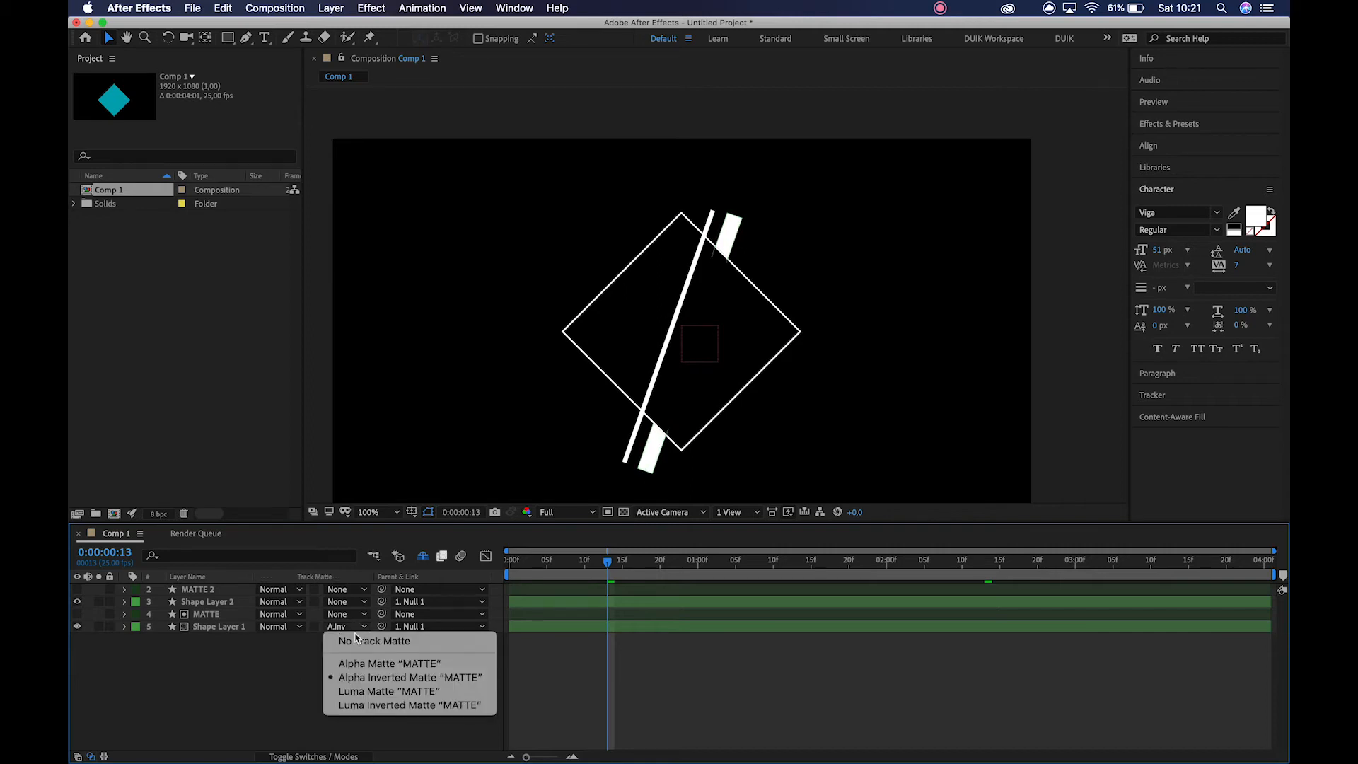
left_click(364, 689)
left_click(346, 627)
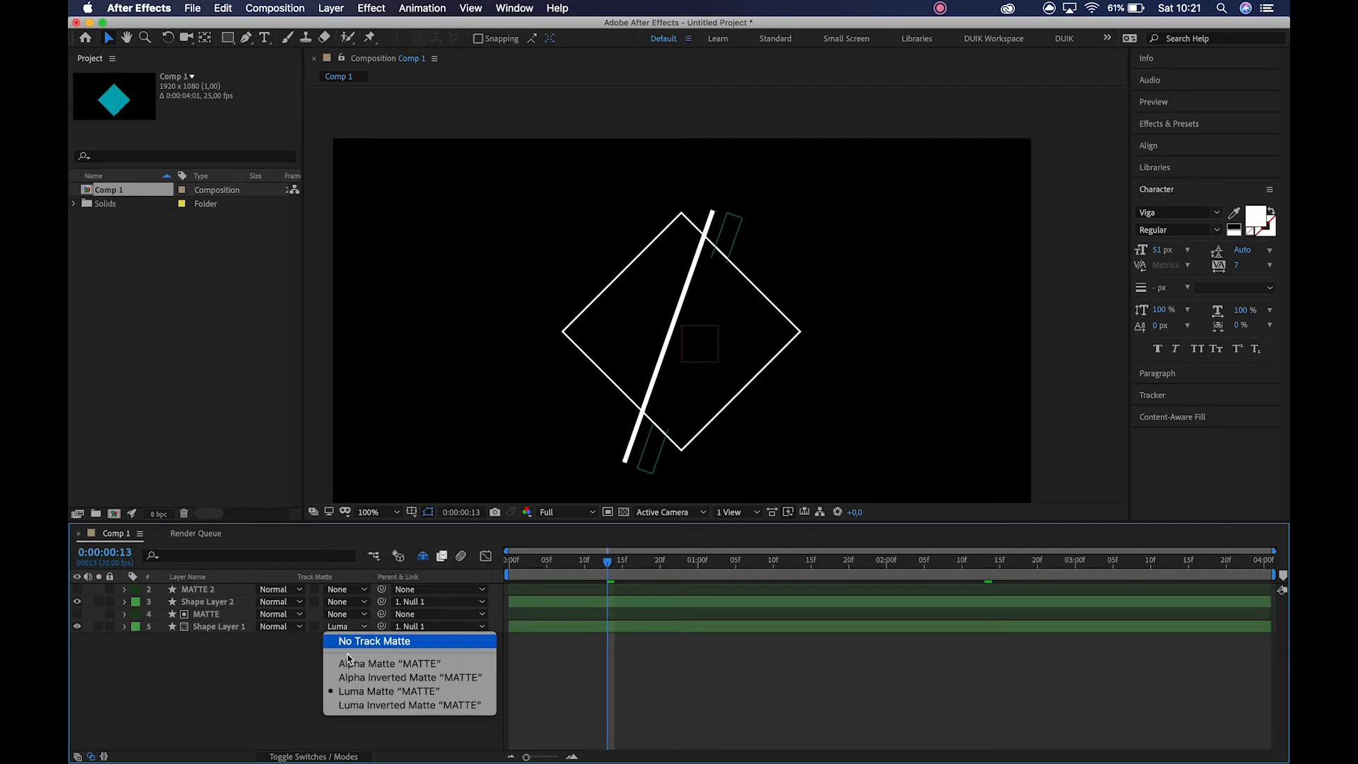
left_click(360, 706)
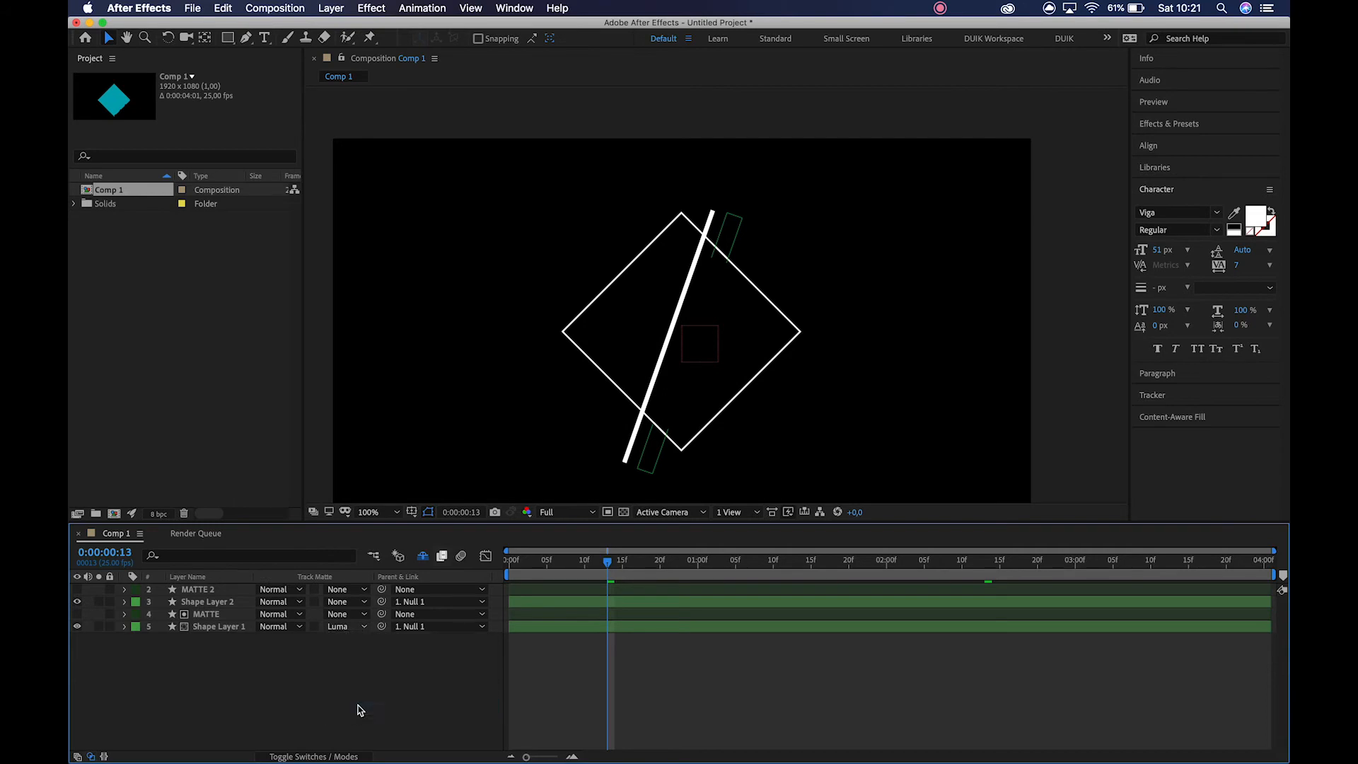
left_click(355, 628)
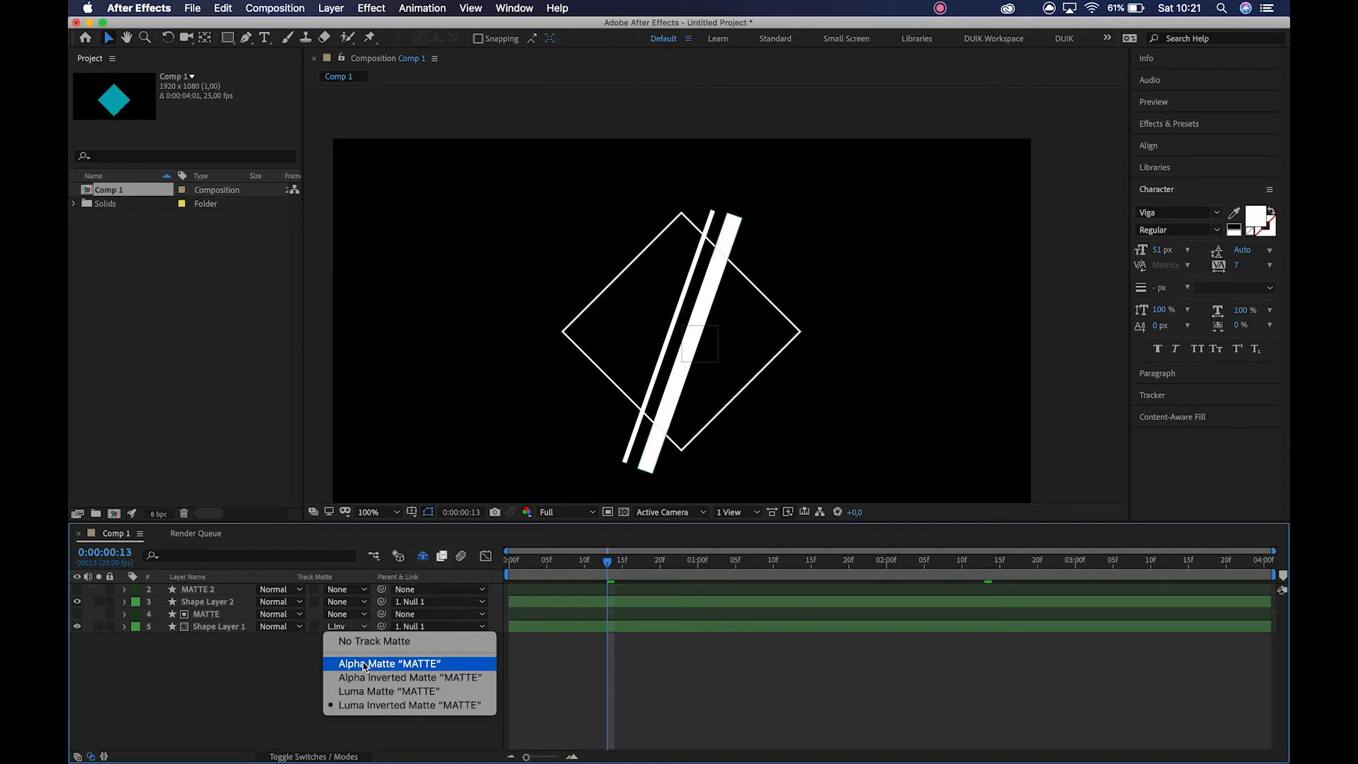
left_click(365, 664)
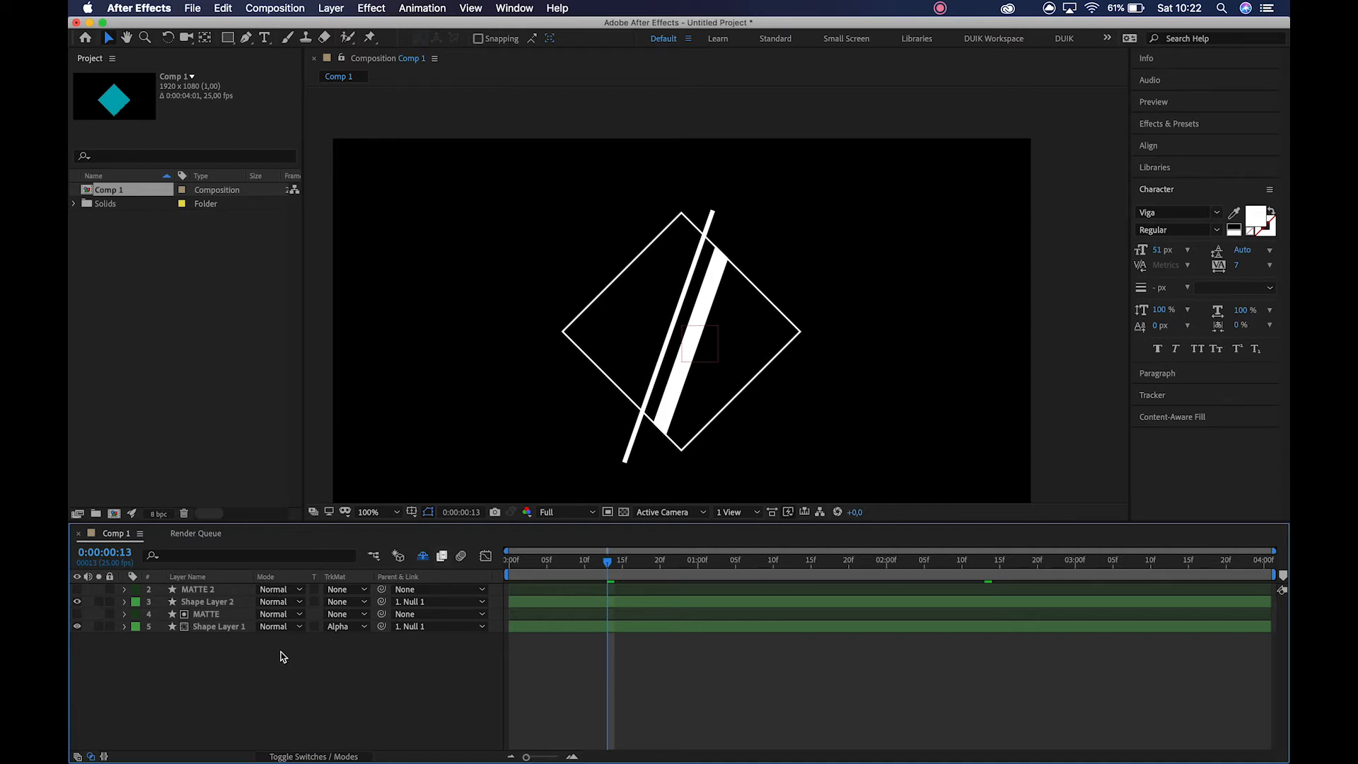
Set Shape Layer 2's track matte to Alpha Matte "MATTE 2".
left_click(216, 602)
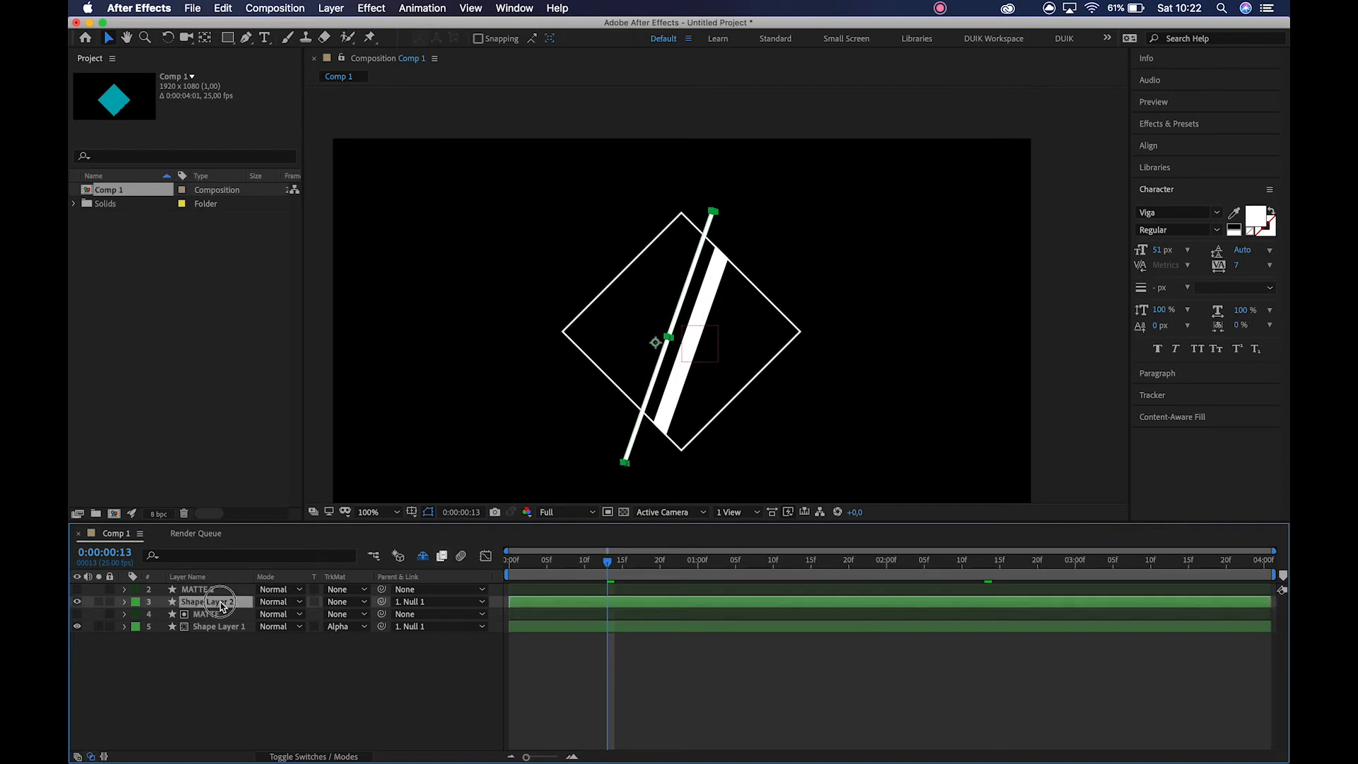
left_click(353, 601)
left_click(366, 639)
left_click(342, 700)
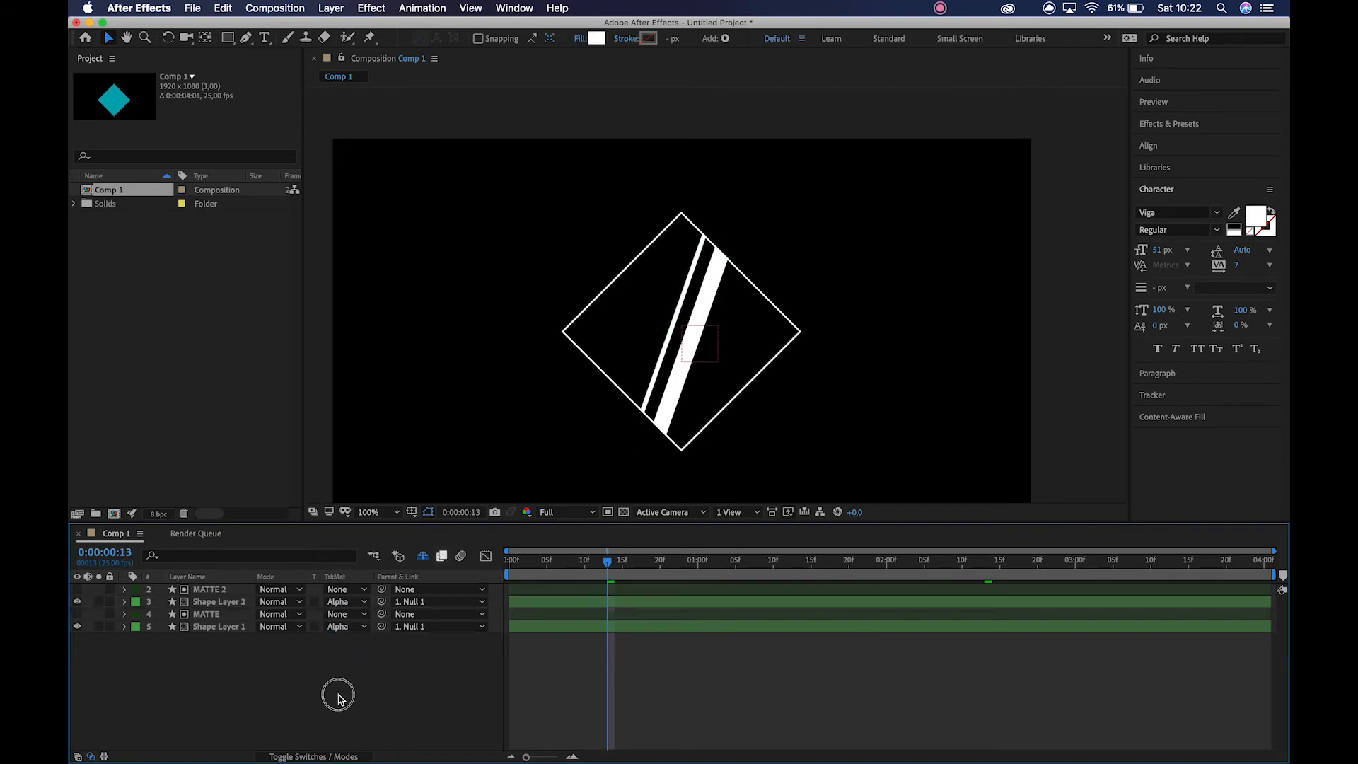
left_click(208, 627)
left_click(198, 616)
left_click(201, 627)
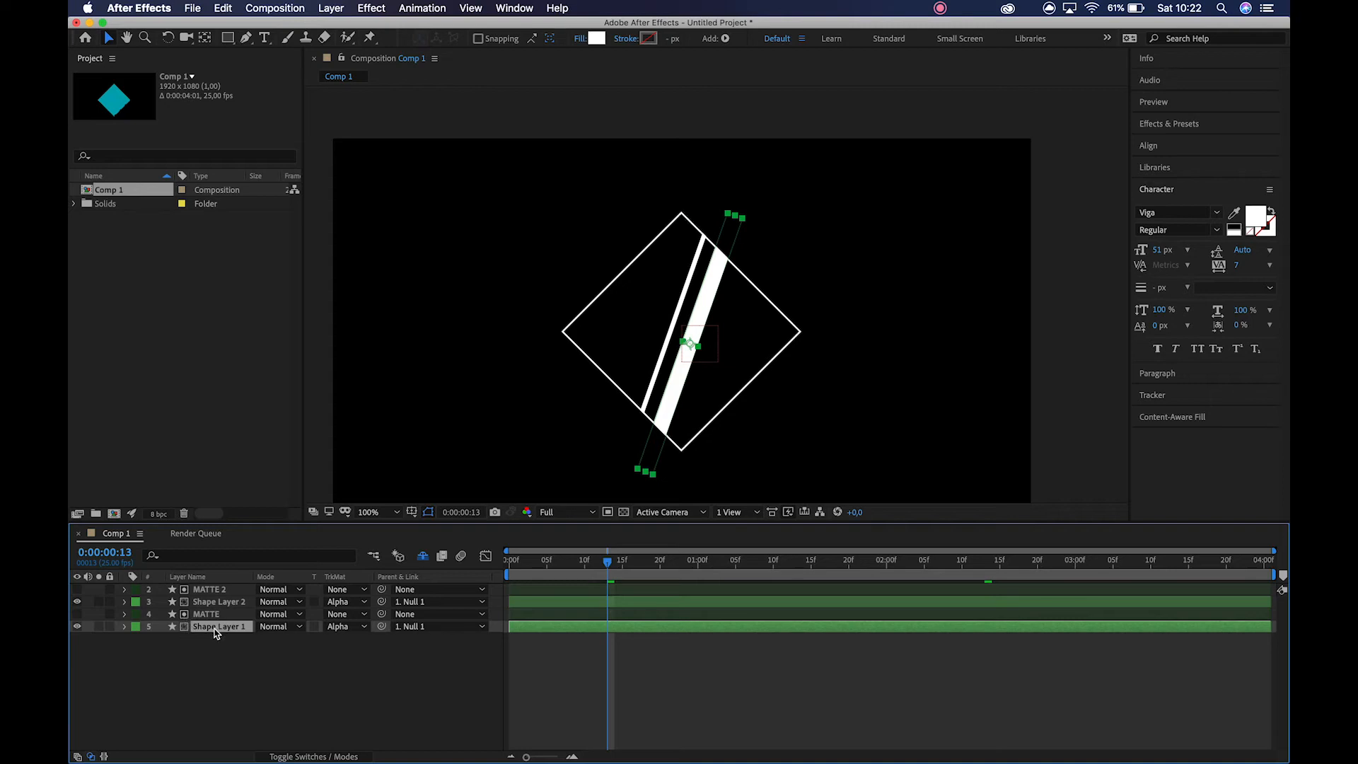
left_click(211, 615)
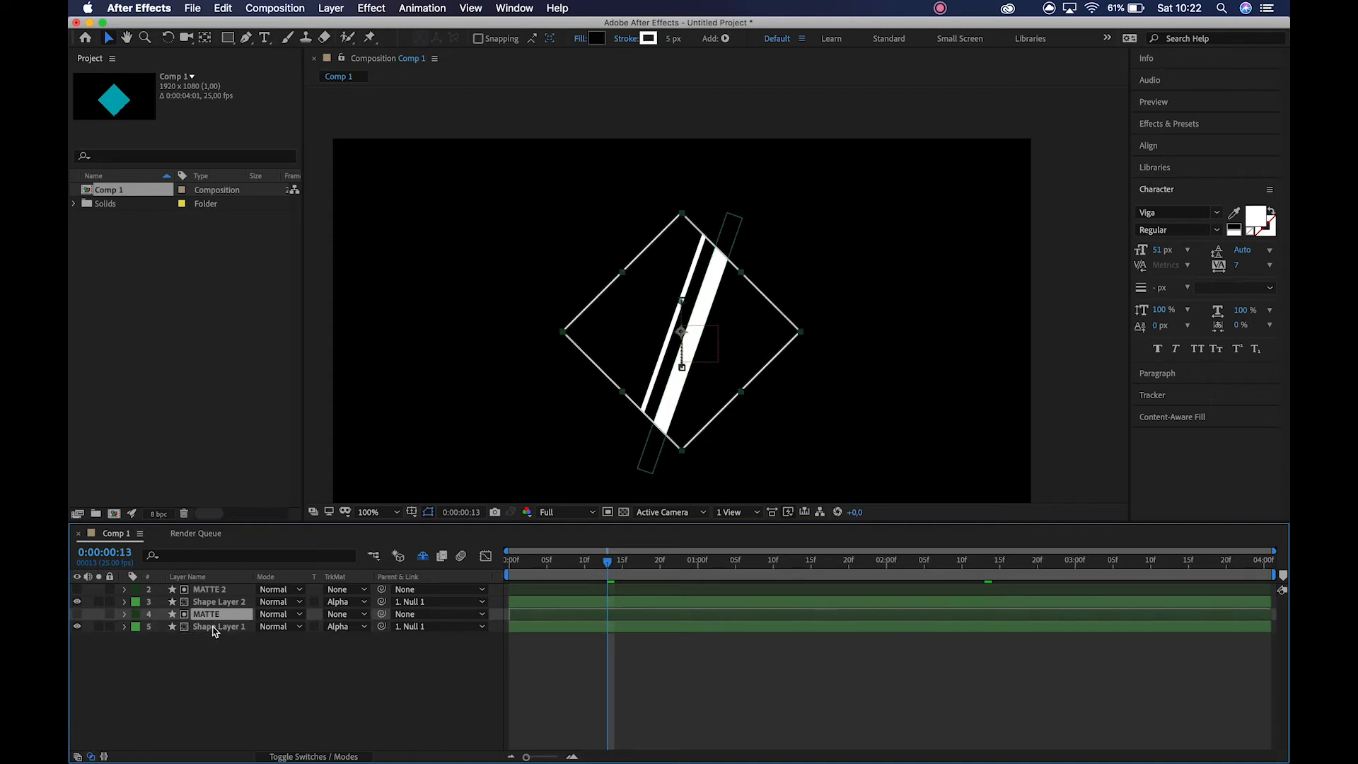
left_click(211, 628)
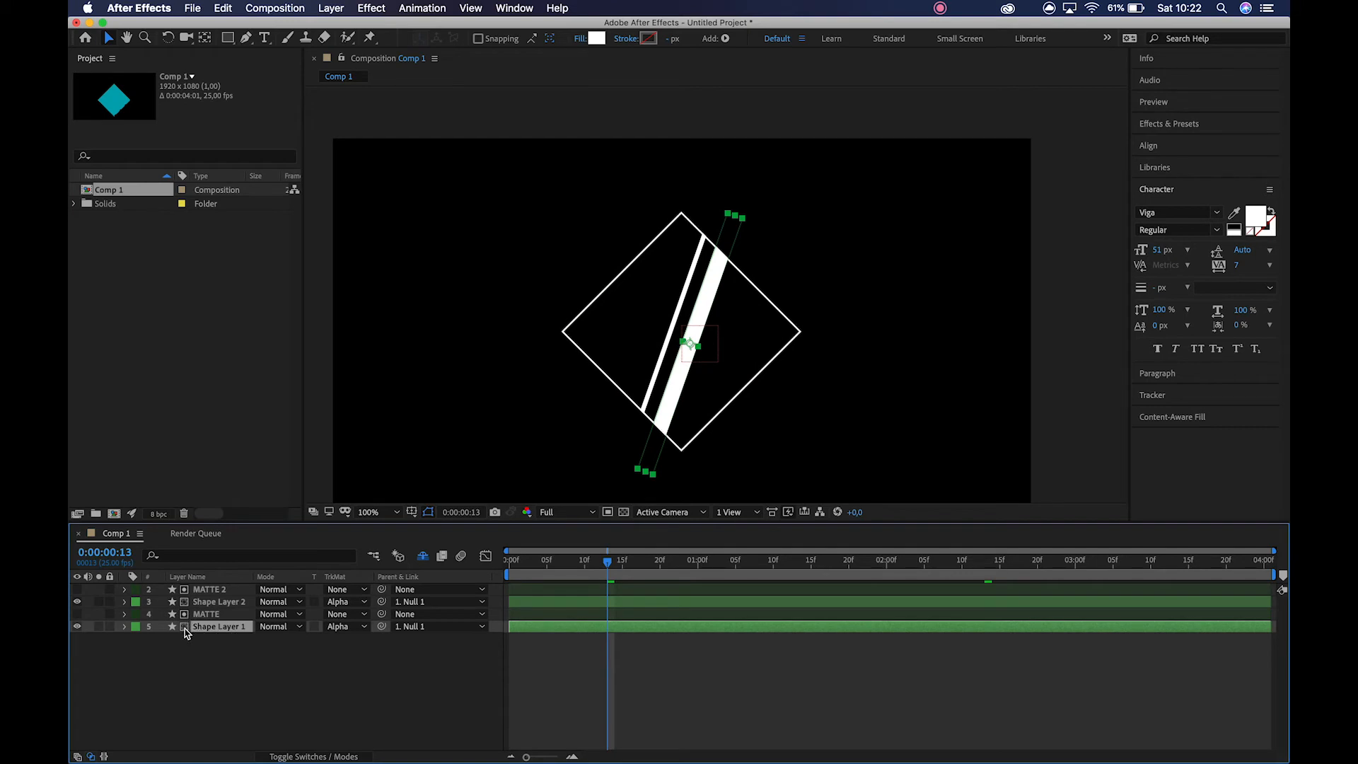
left_click(206, 615)
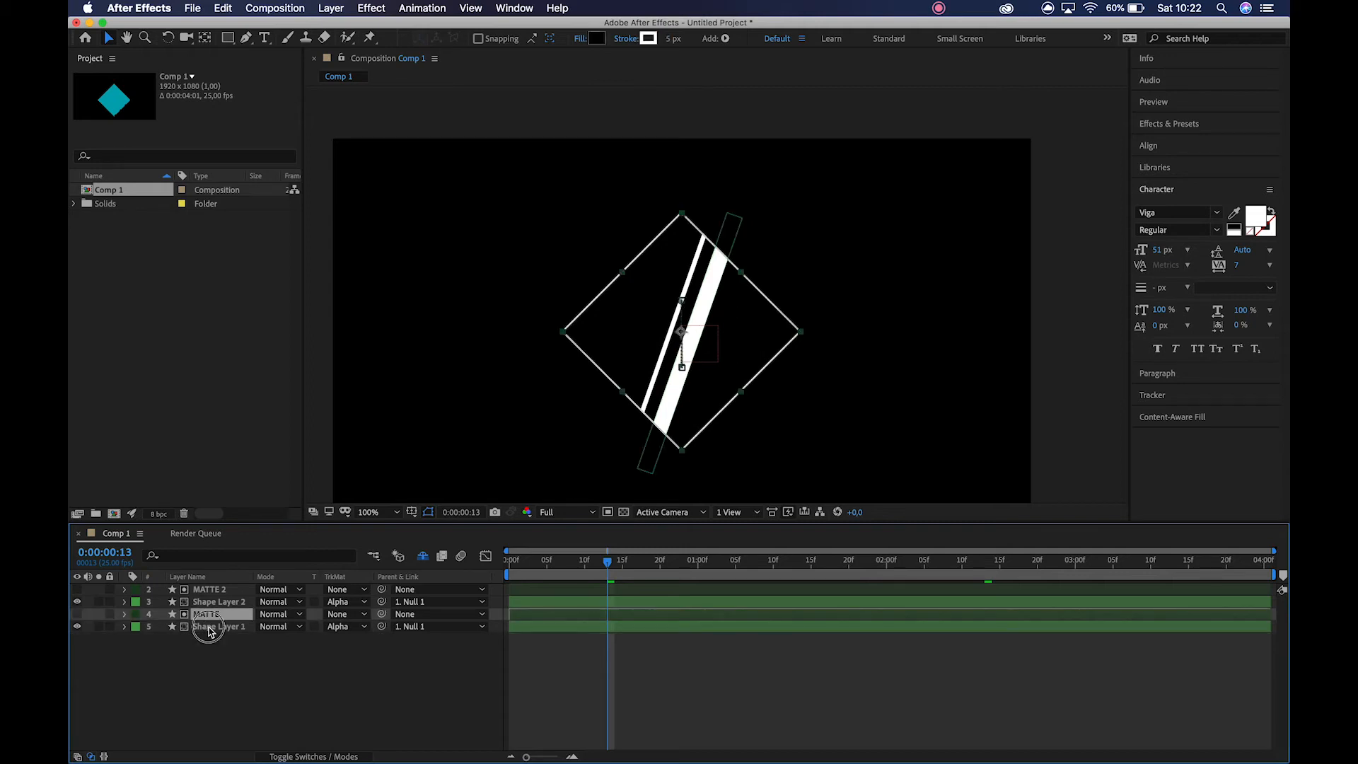
Remove the track matte from Shape Layer 1 by setting it to No Track Matte.
left_click(207, 627)
left_click(344, 627)
left_click(353, 640)
left_click(212, 691)
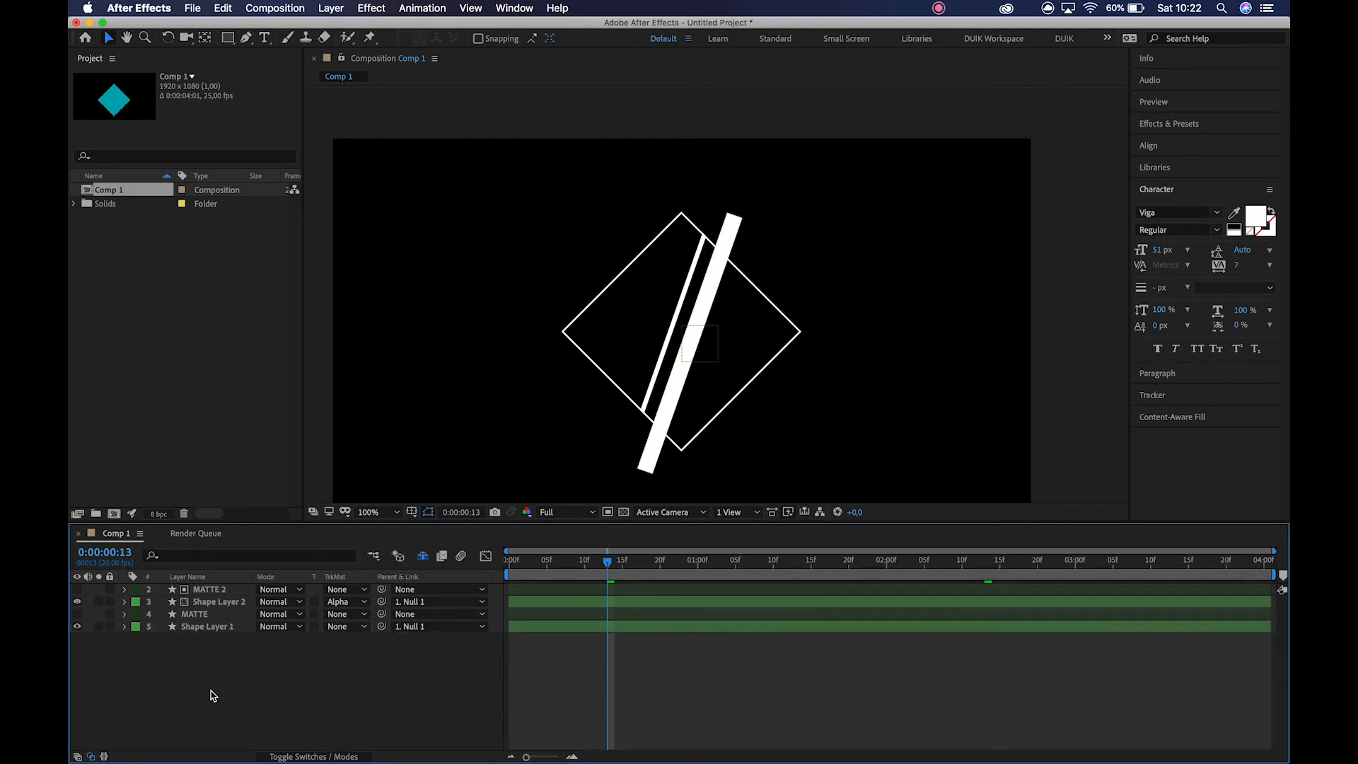
Set the MATTE layer's track matte to Alpha Matte "Shape Layer 2" and turn Shape Layer 2's visibility back on.
left_click(221, 614)
left_click(333, 615)
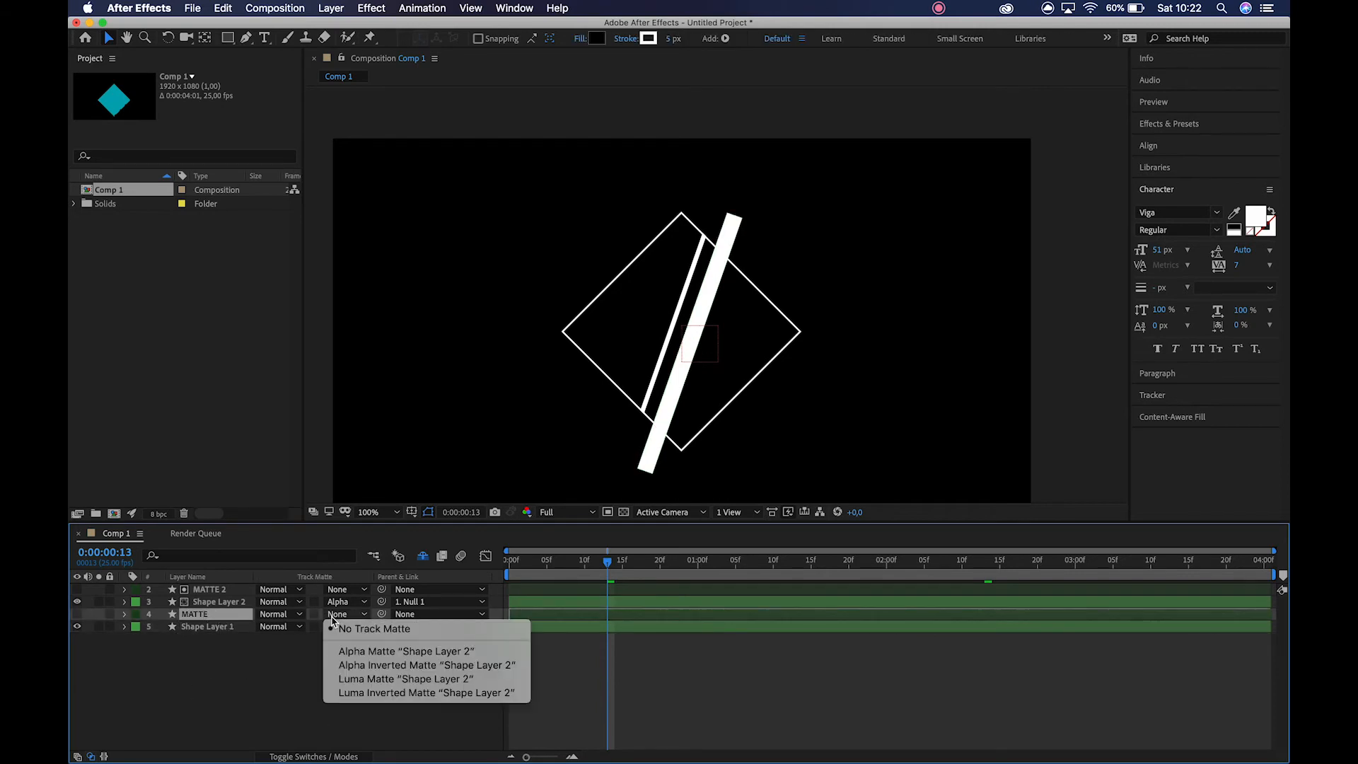
left_click(350, 650)
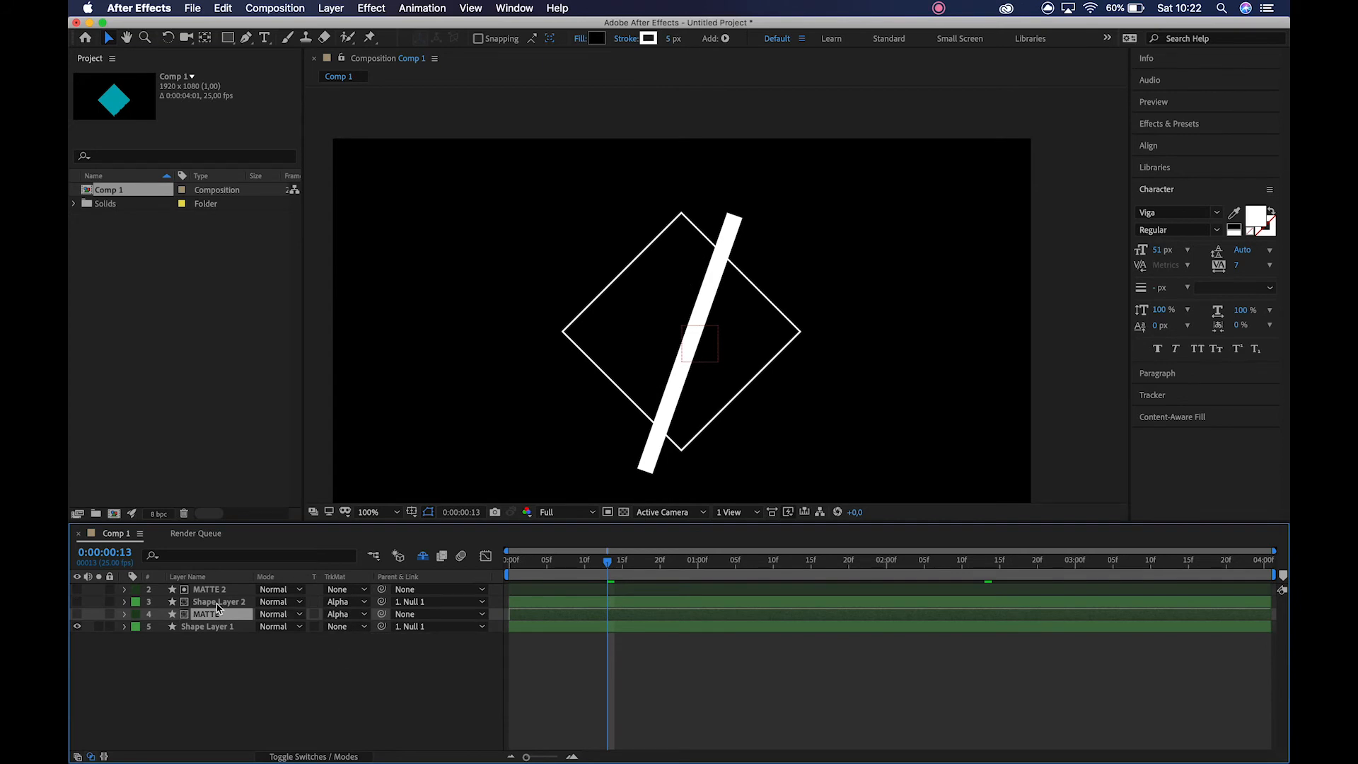
left_click(220, 601)
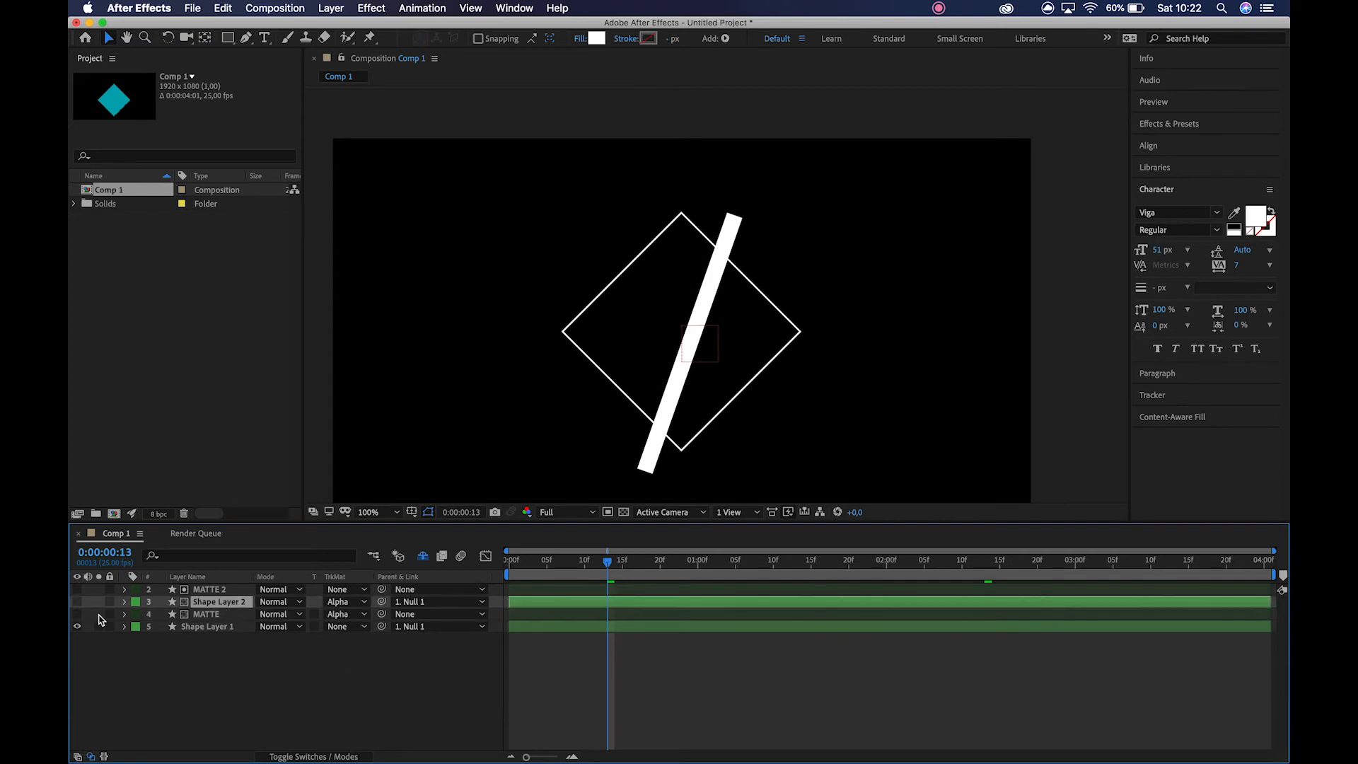
left_click(77, 601)
left_click(222, 681)
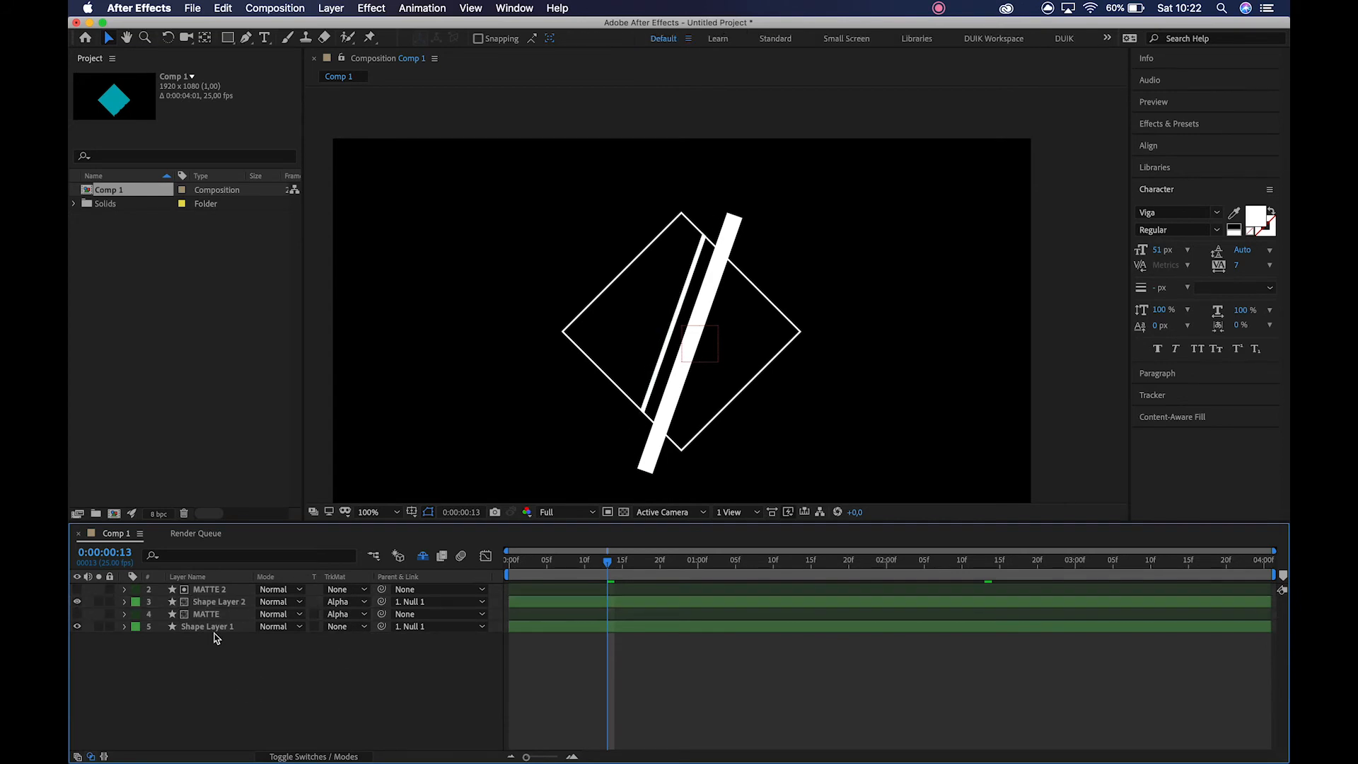
Remove the track matte from the MATTE layer by setting it to No Track Matte.
left_click(213, 607)
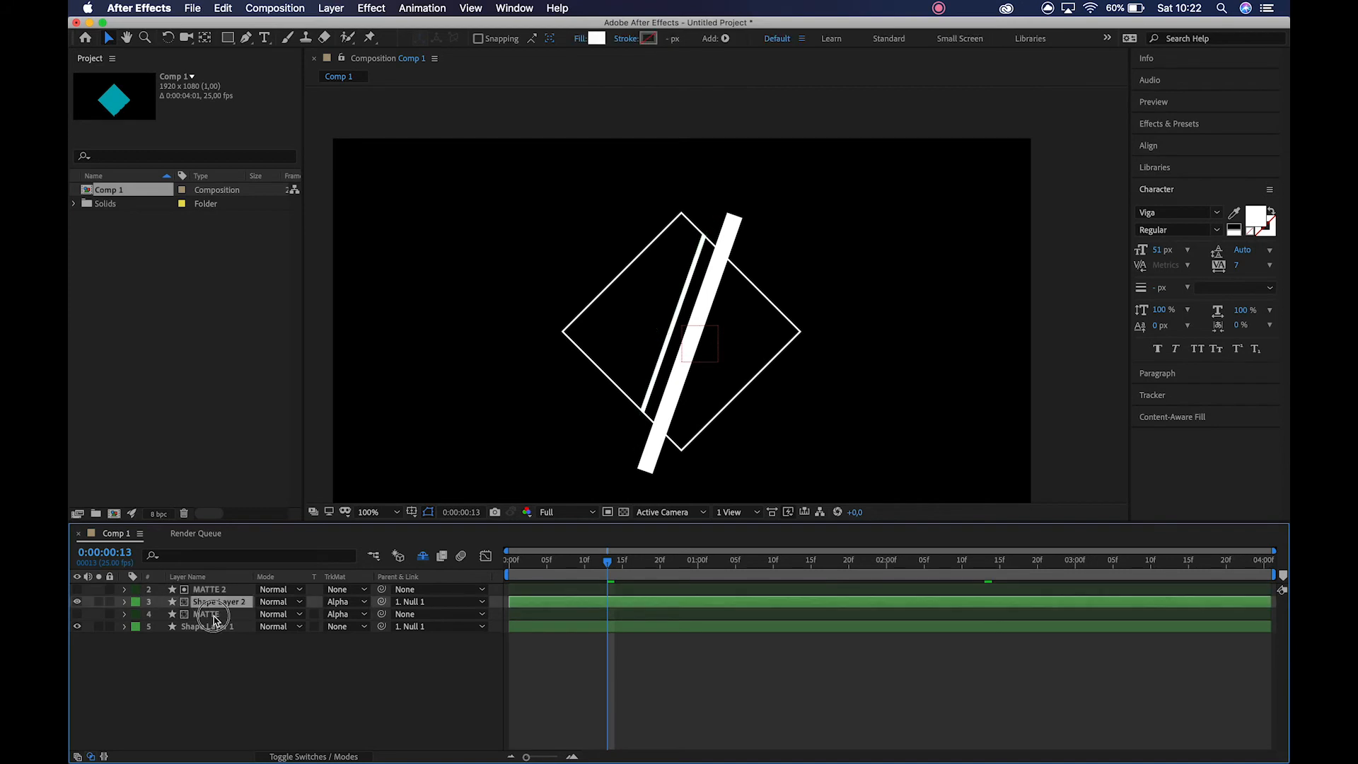
left_click(215, 615)
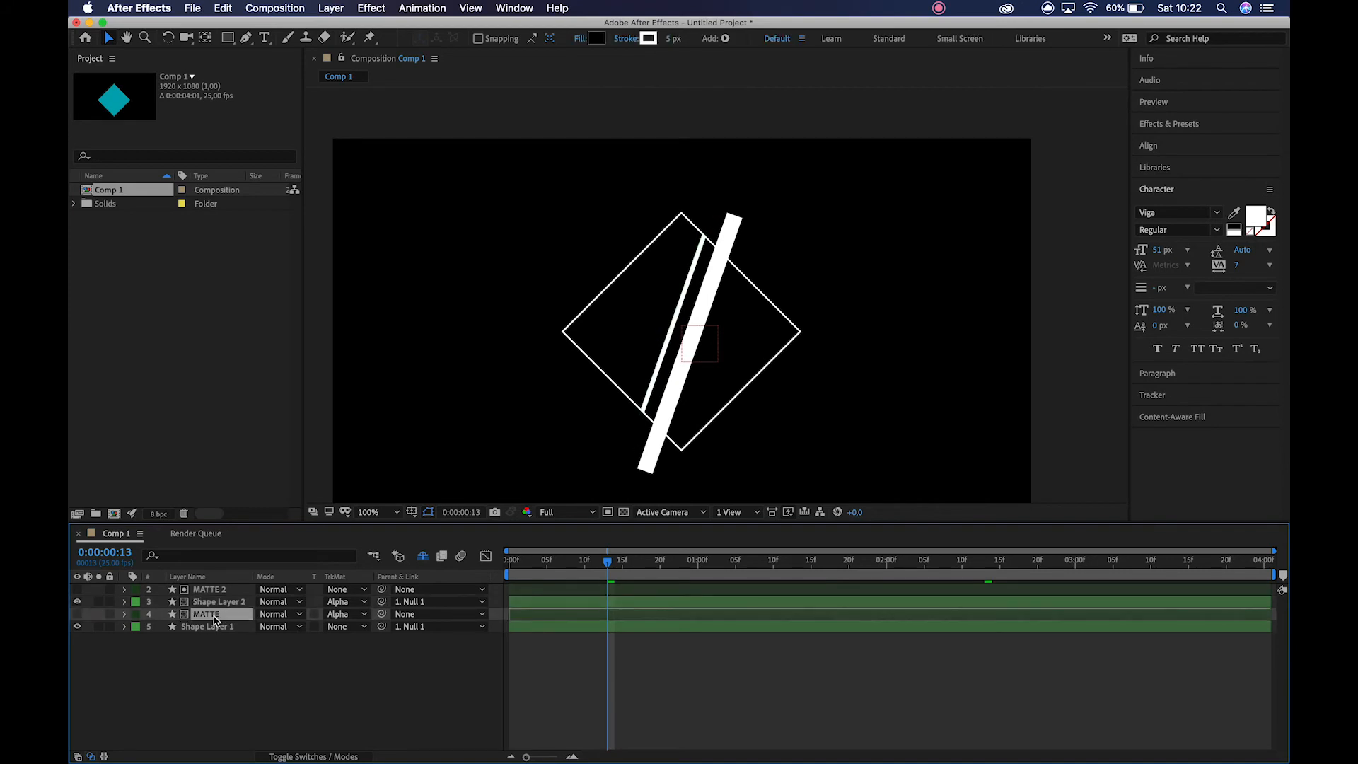
left_click(345, 614)
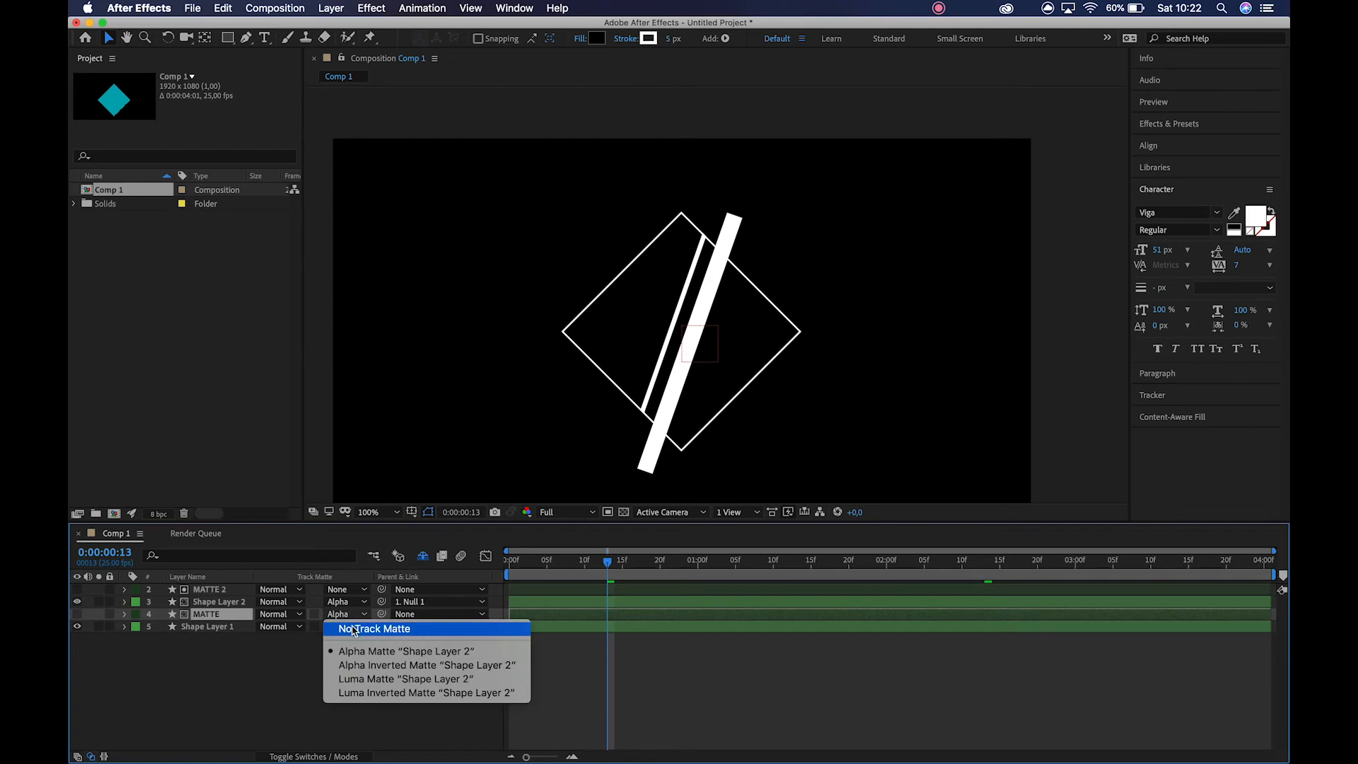
left_click(382, 627)
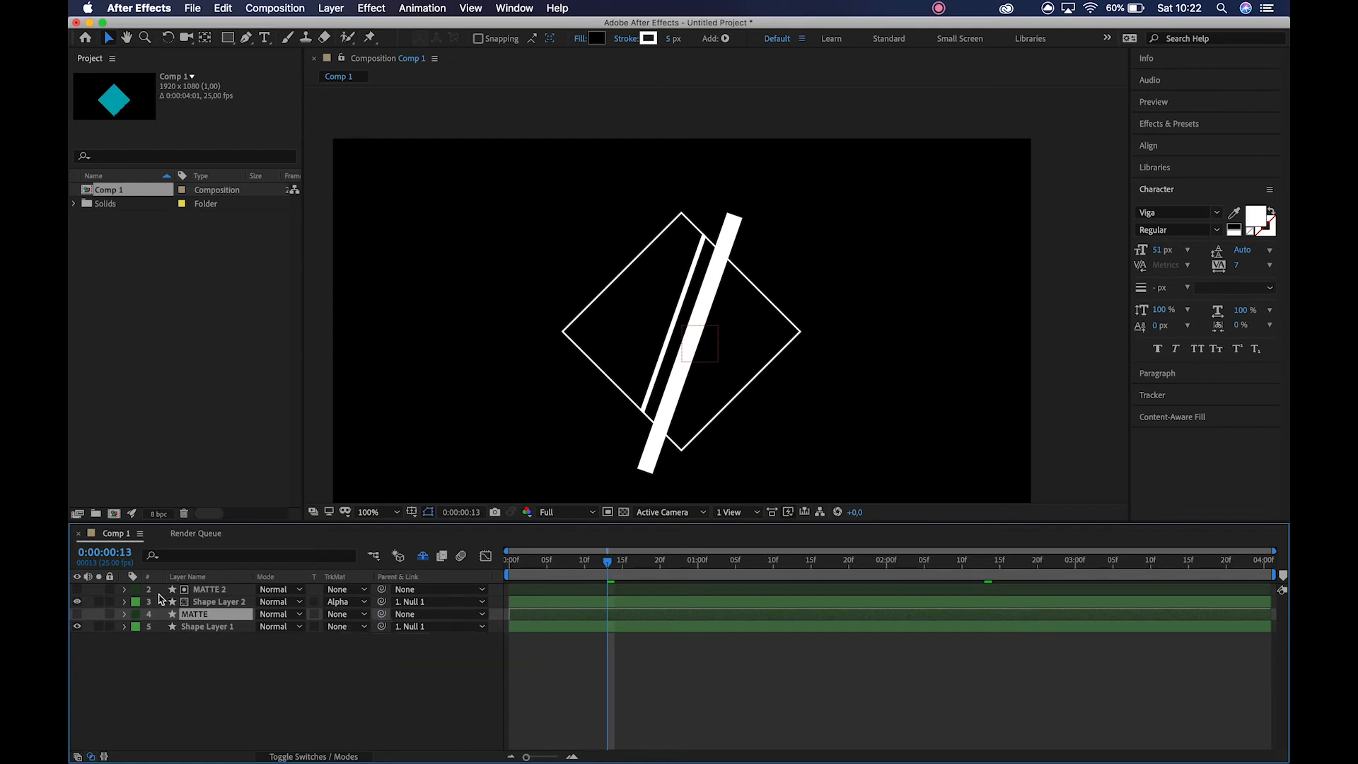
Set Shape Layer 1's track matte to Alpha Matte "MATTE".
left_click(213, 627)
left_click(345, 626)
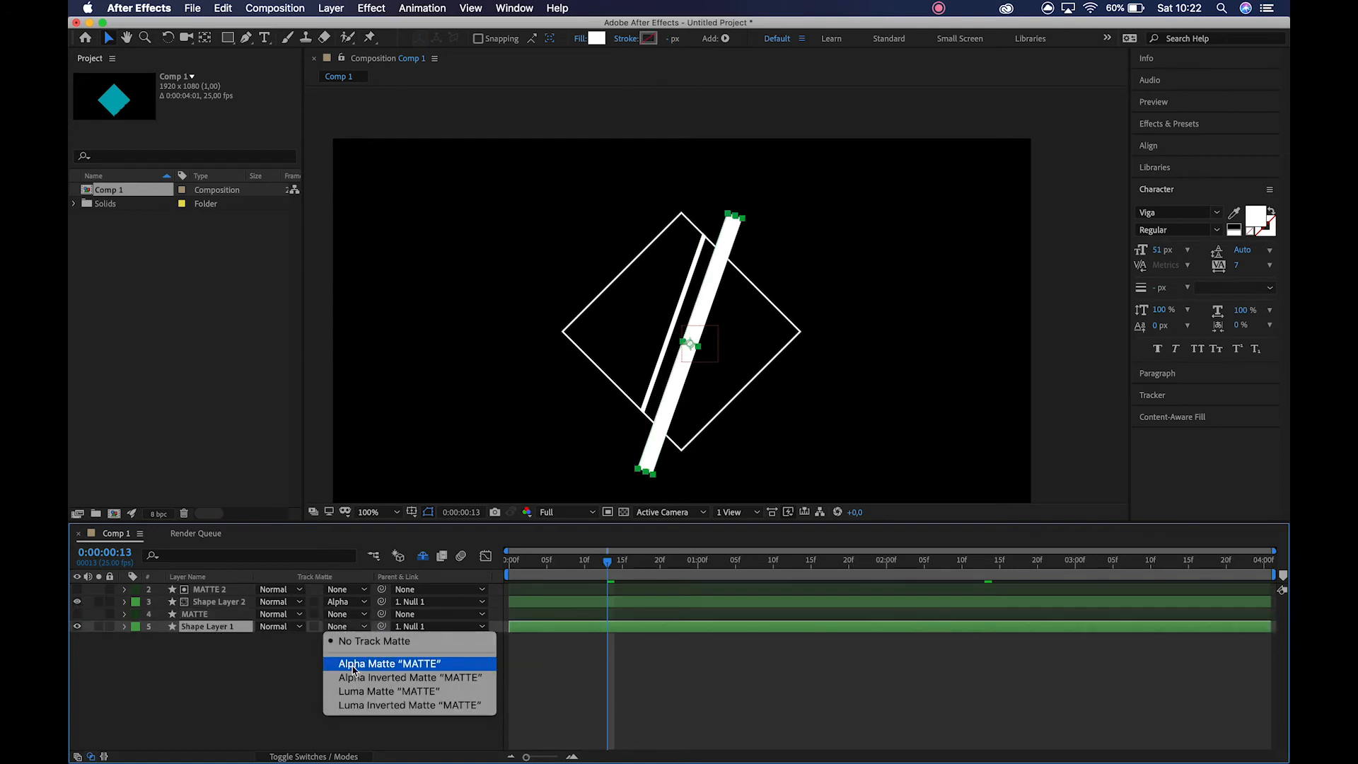
left_click(362, 654)
left_click(242, 666)
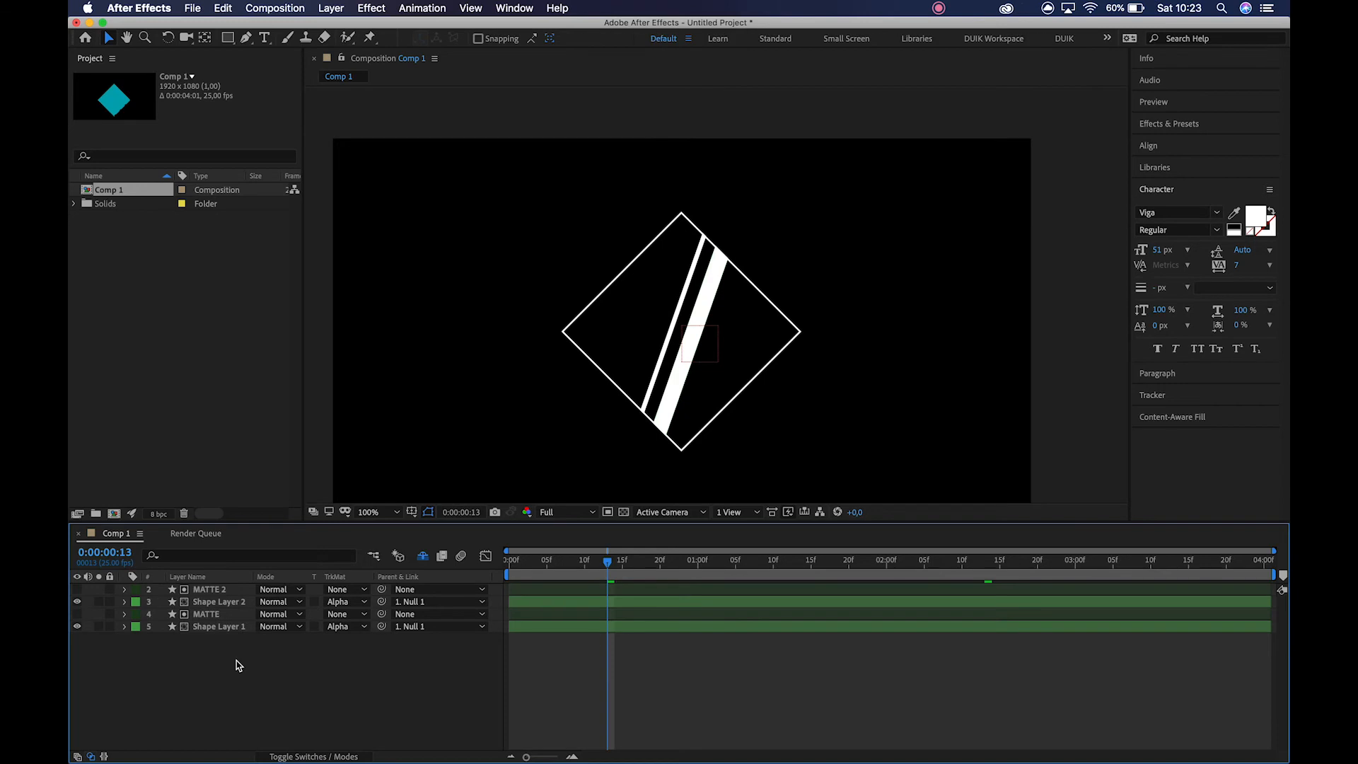
Check the MATTE layer's visibility by switching it on and off, and preview the clipped bars animation.
left_click(216, 627)
left_click(210, 614)
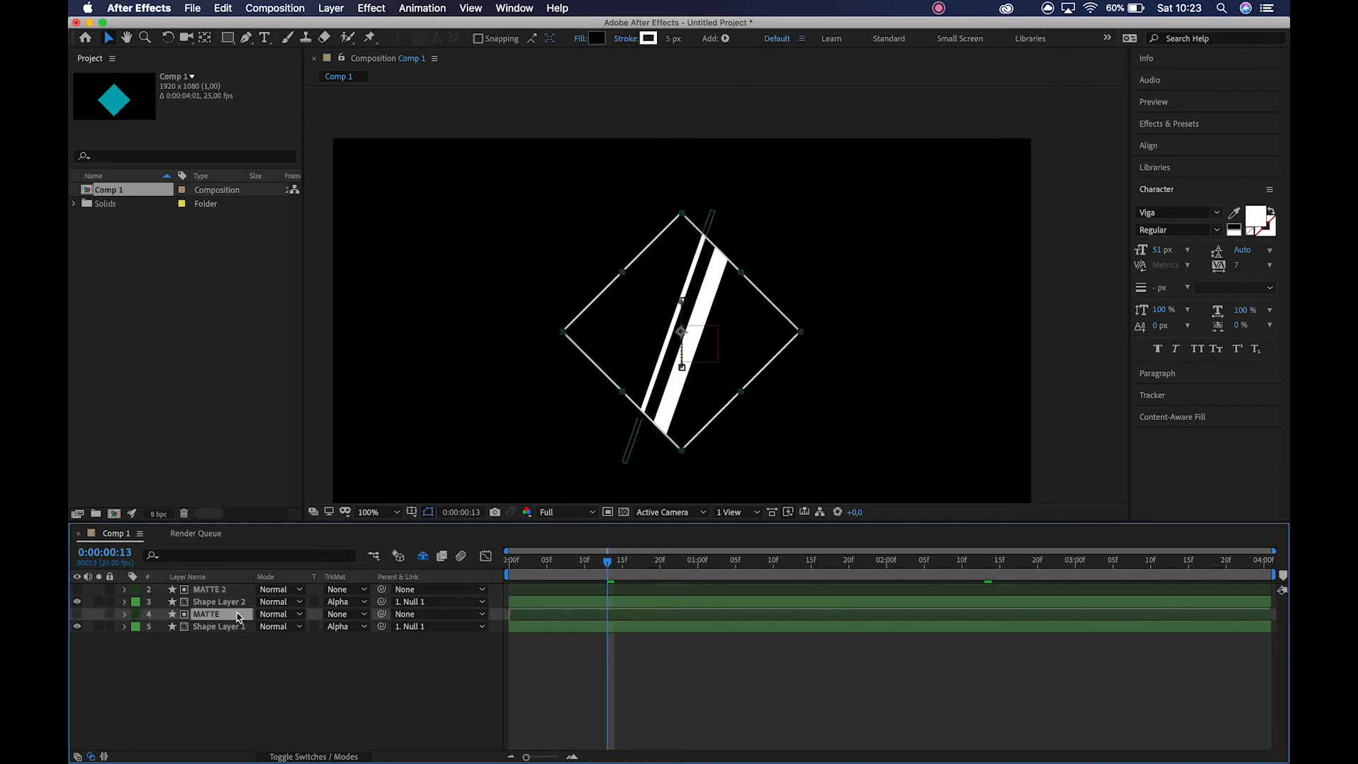
left_click(77, 620)
left_click(77, 621)
key("space")
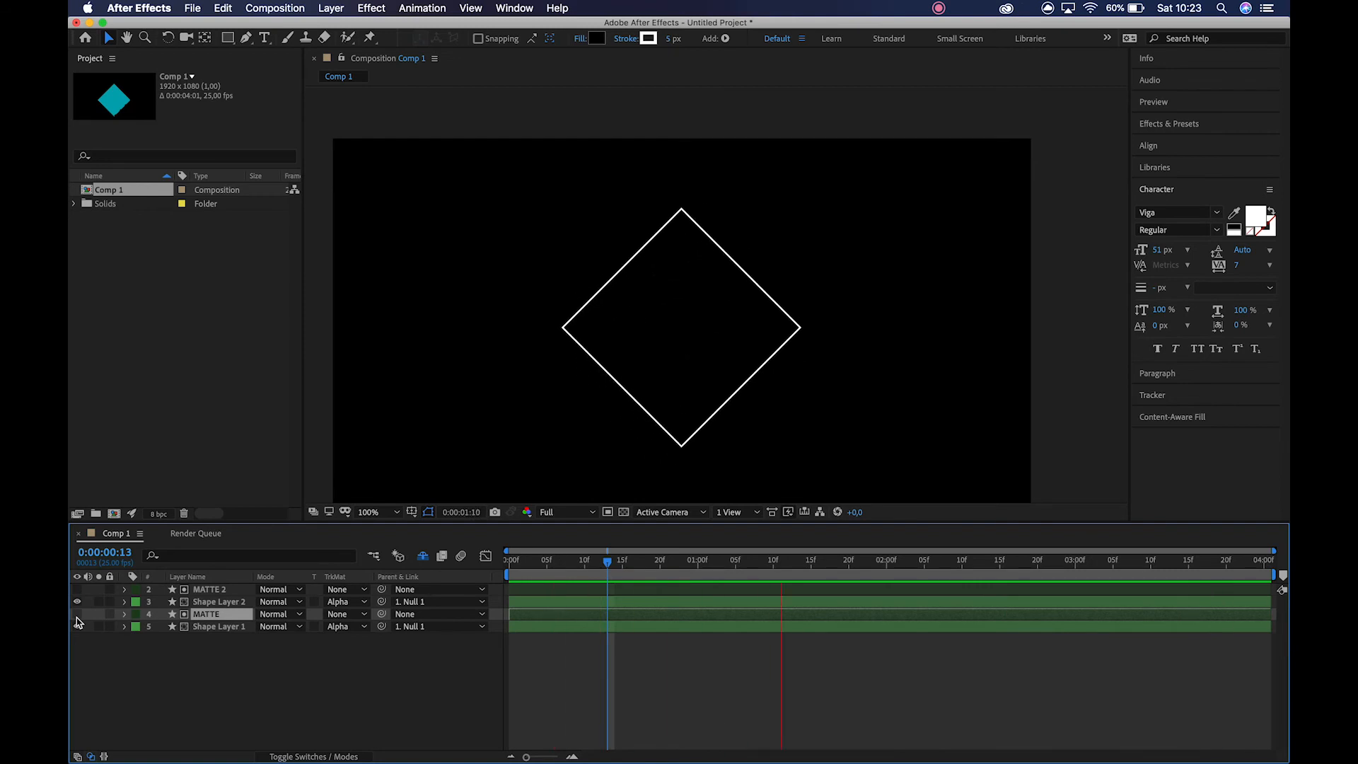
key("space")
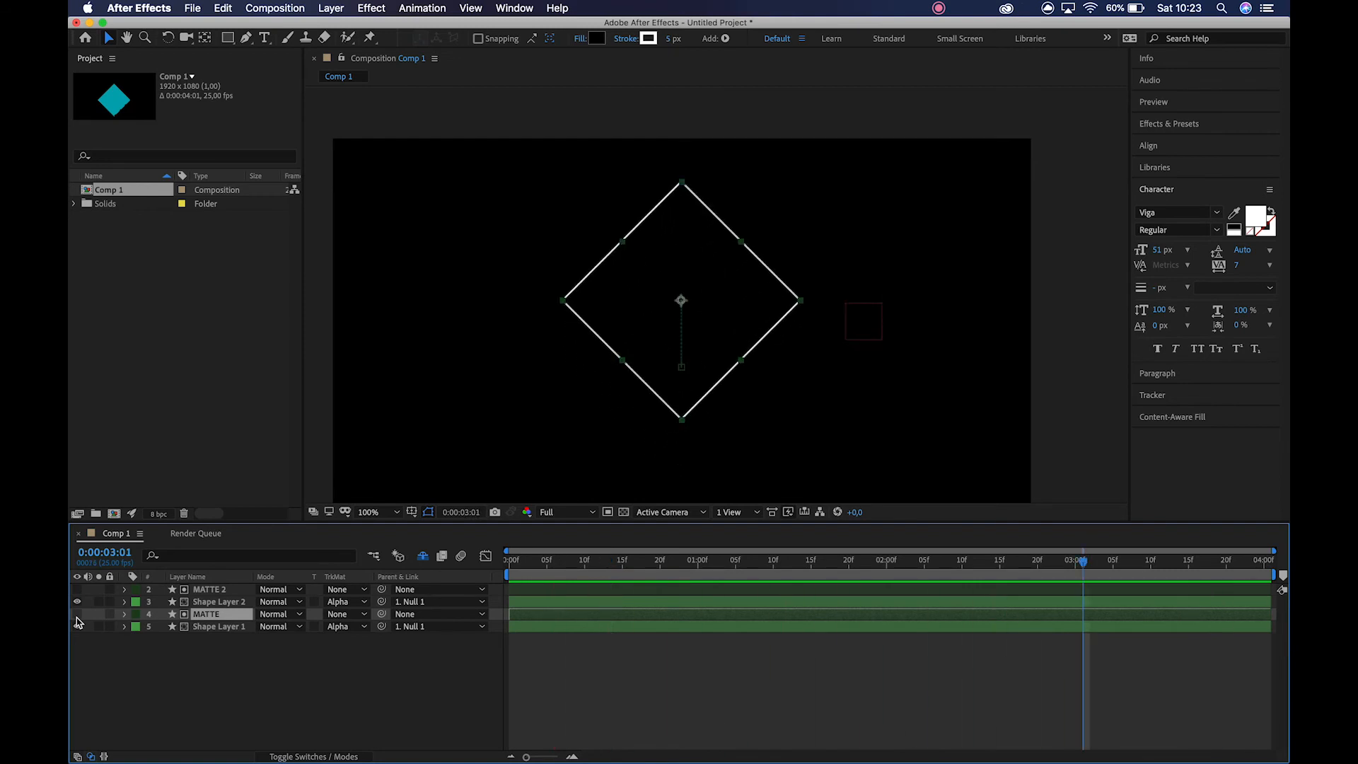
Return to the first frame and reveal the shy layers, collapsing Null 1's properties.
left_click_drag(543, 560, 463, 561)
left_click(268, 667)
left_click(422, 556)
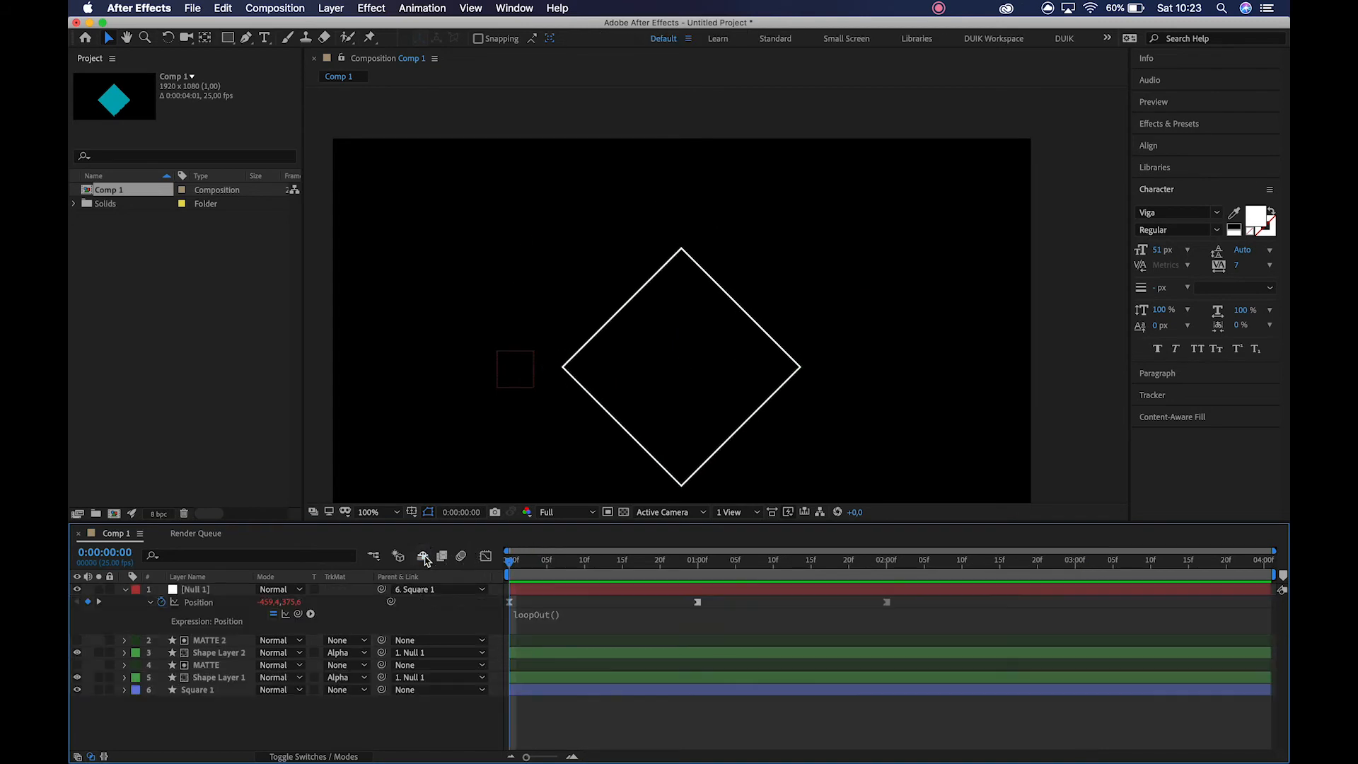
left_click(126, 589)
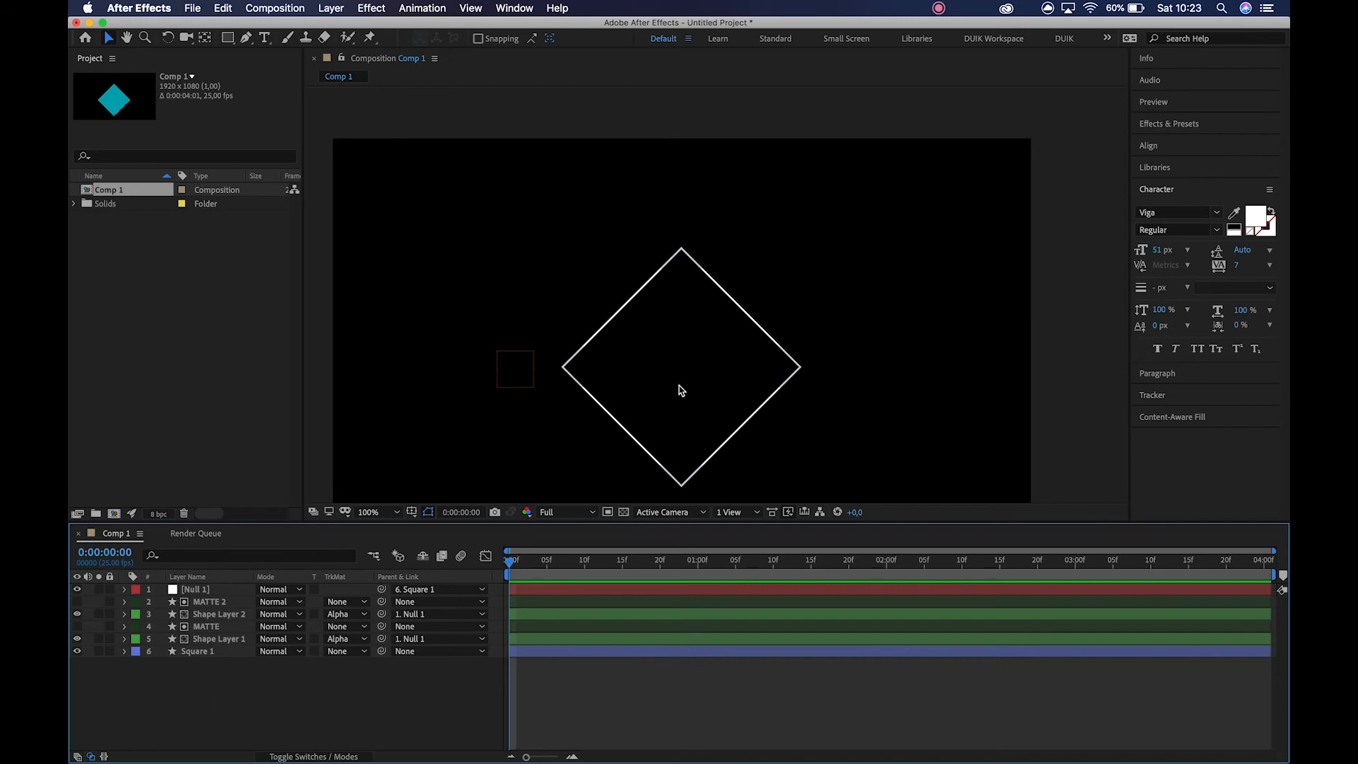
Pre-compose all six layers into a new composition named Large Square, moving all attributes into it.
left_click(214, 602)
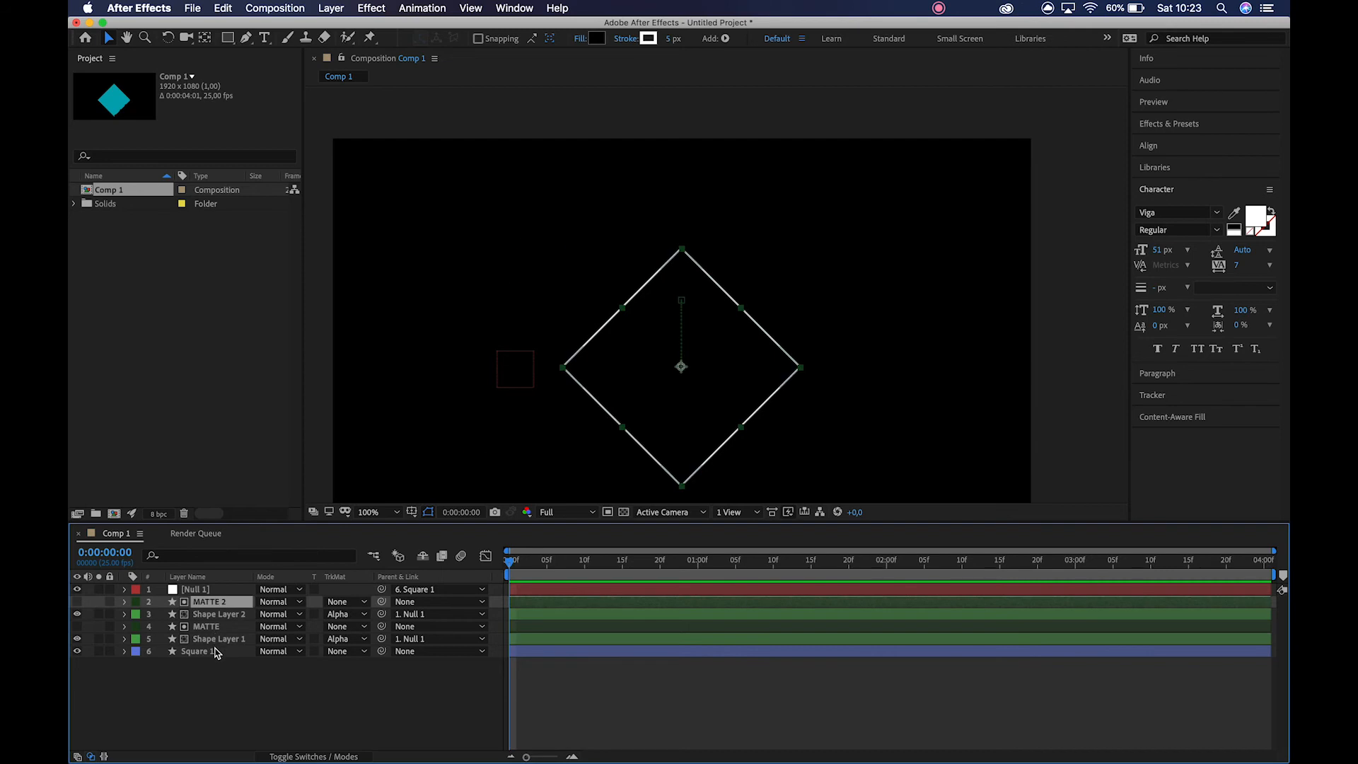
left_click(222, 591)
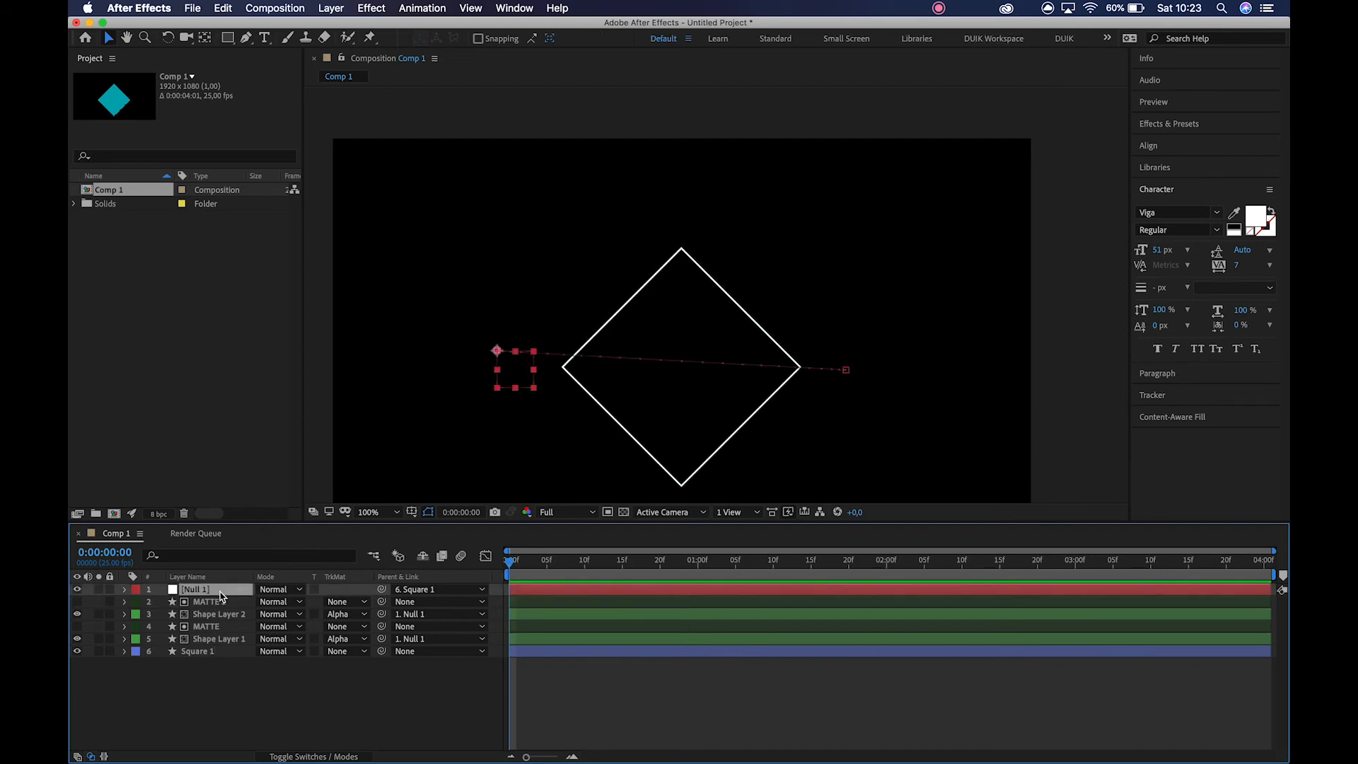
left_click(214, 651, "shift")
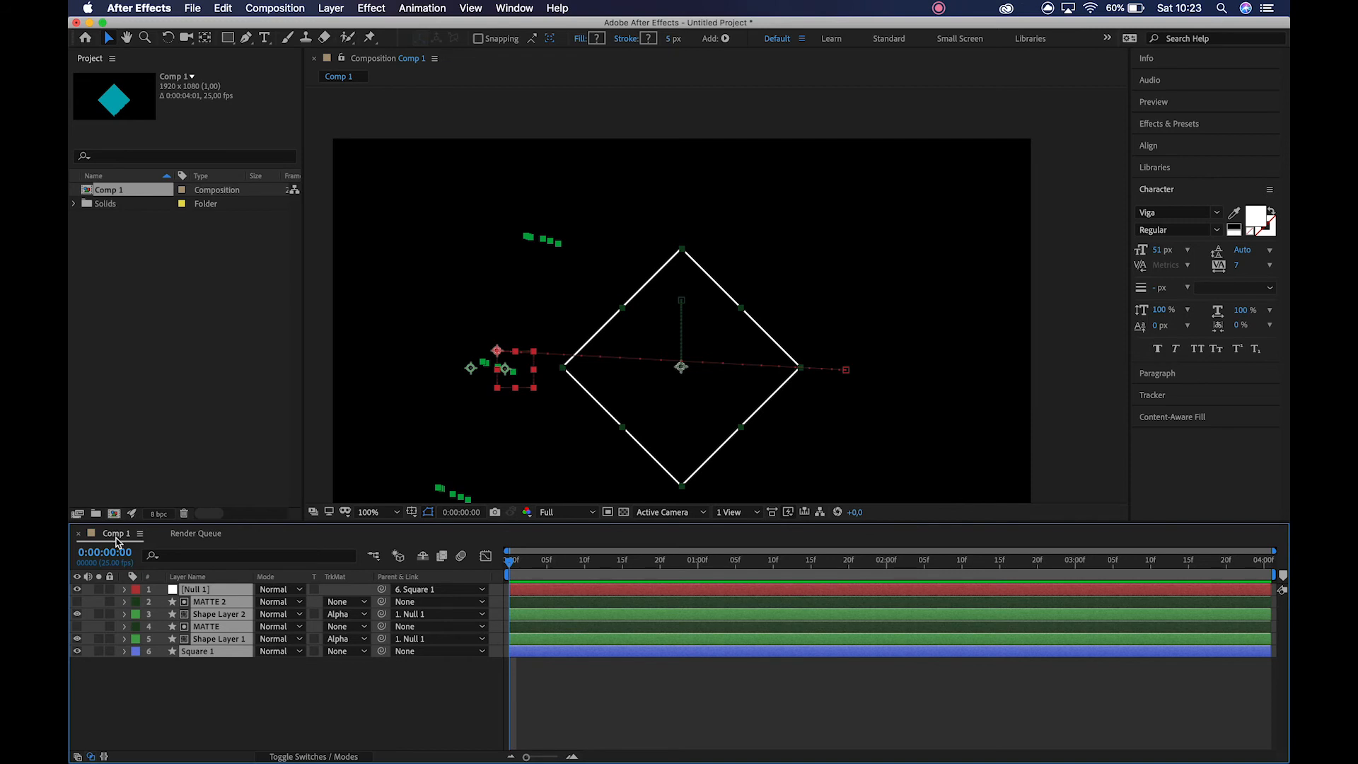
key("super+shift+c")
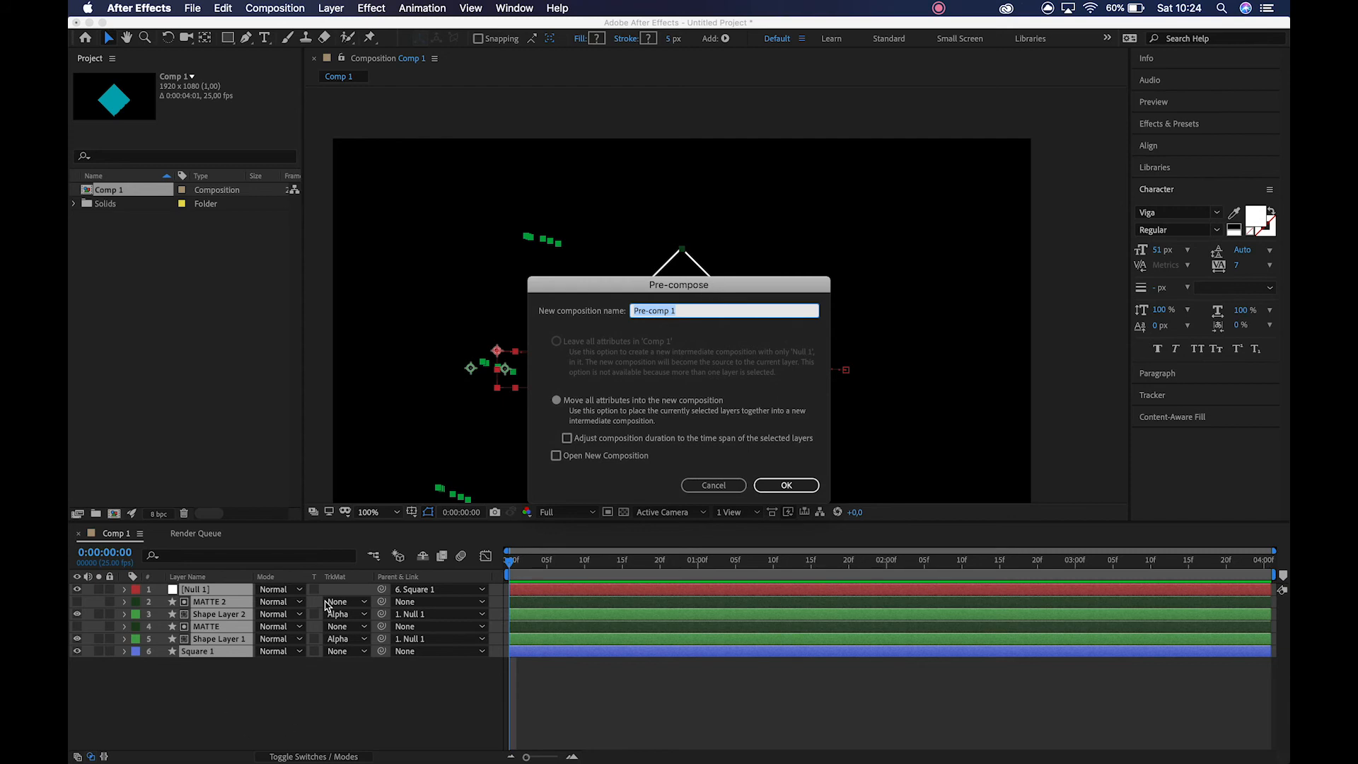
type("Large Square")
key("Return")
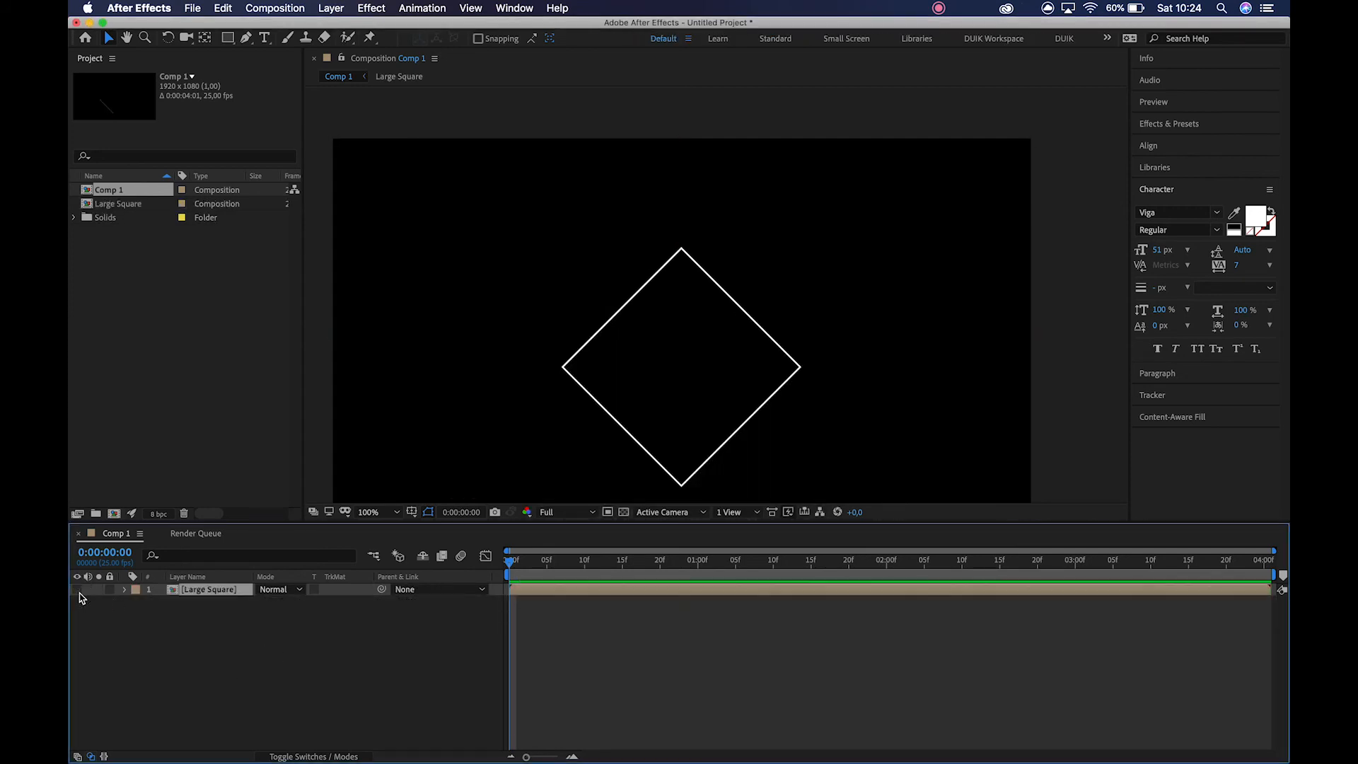
Duplicate the Large Square layer twice.
left_click_drag(509, 561, 452, 572)
key("ctrl+d")
key("ctrl+d")
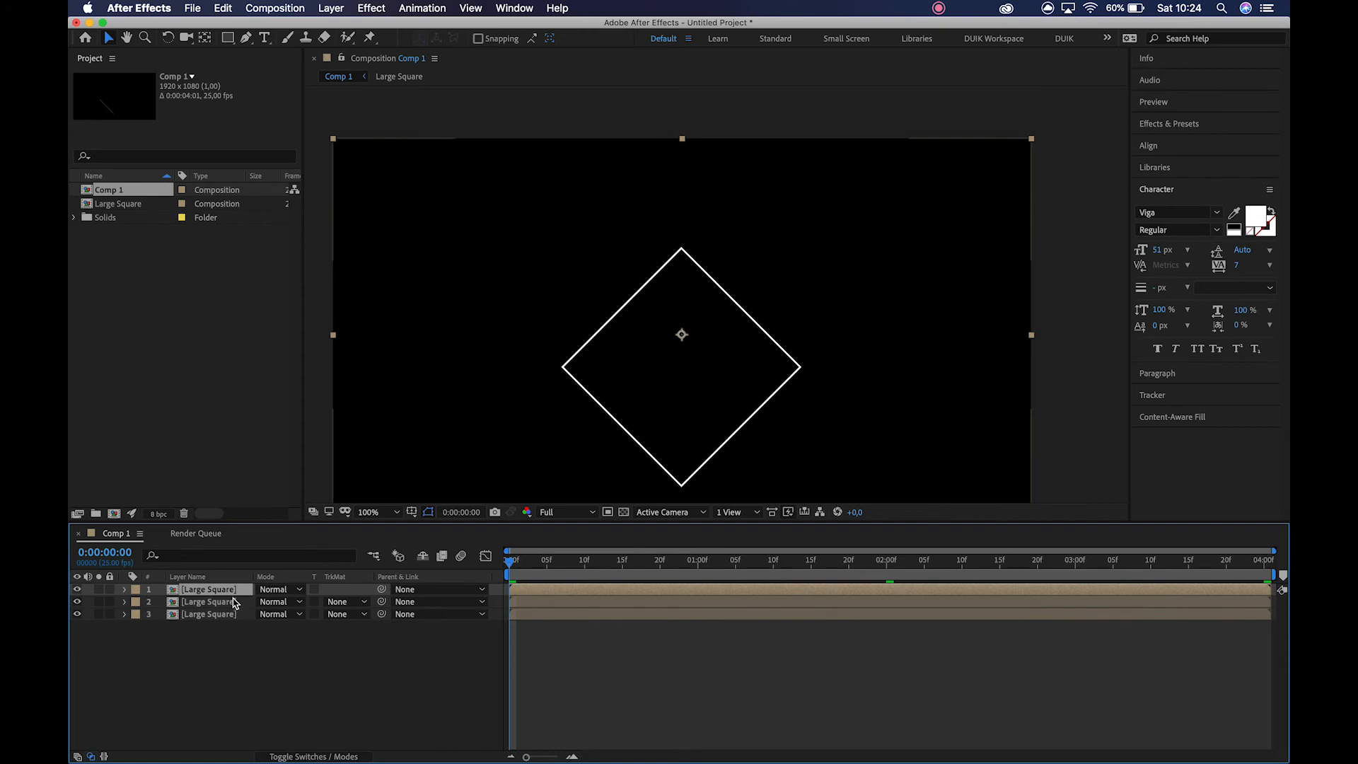
Rename the middle Large Square layer as Small Square Left.
left_click(235, 602)
key("Return")
key("Right")
type("Small Square")
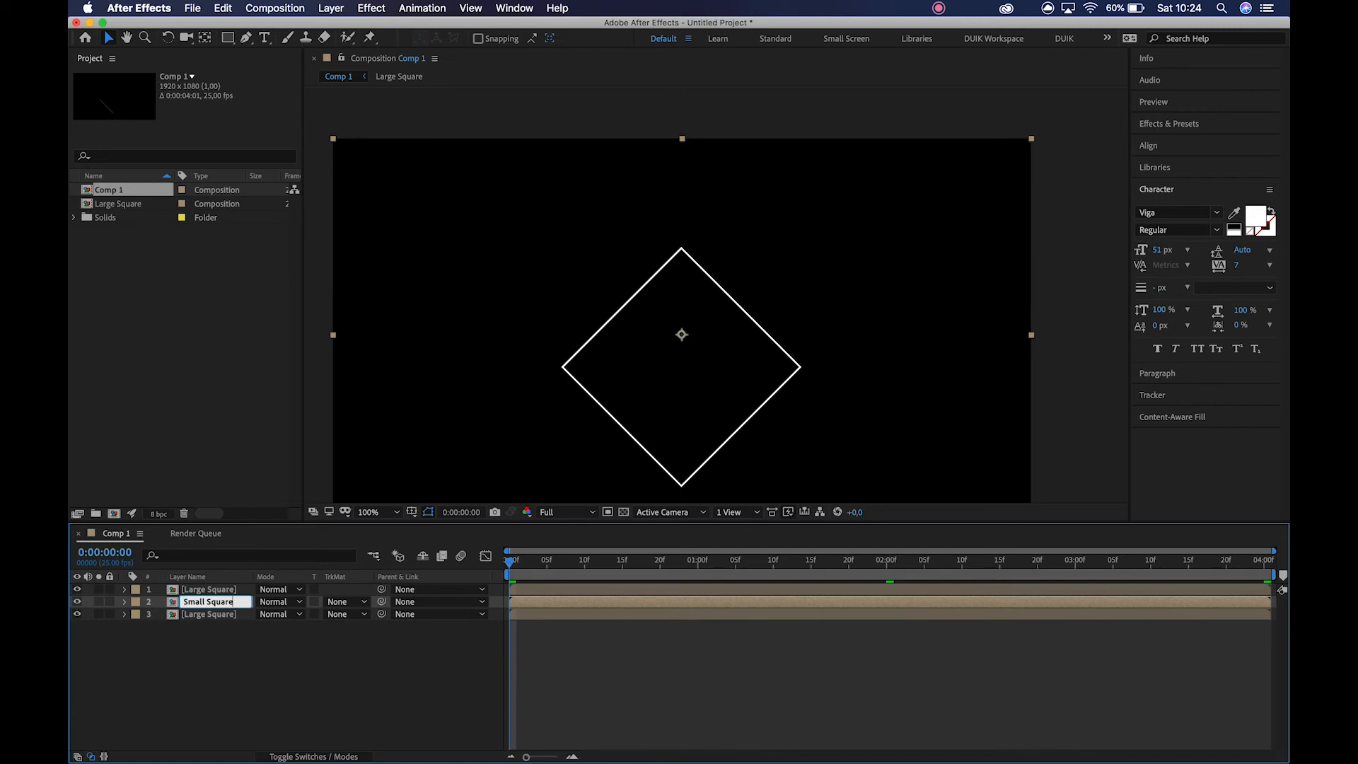
type(" Left")
key("Return")
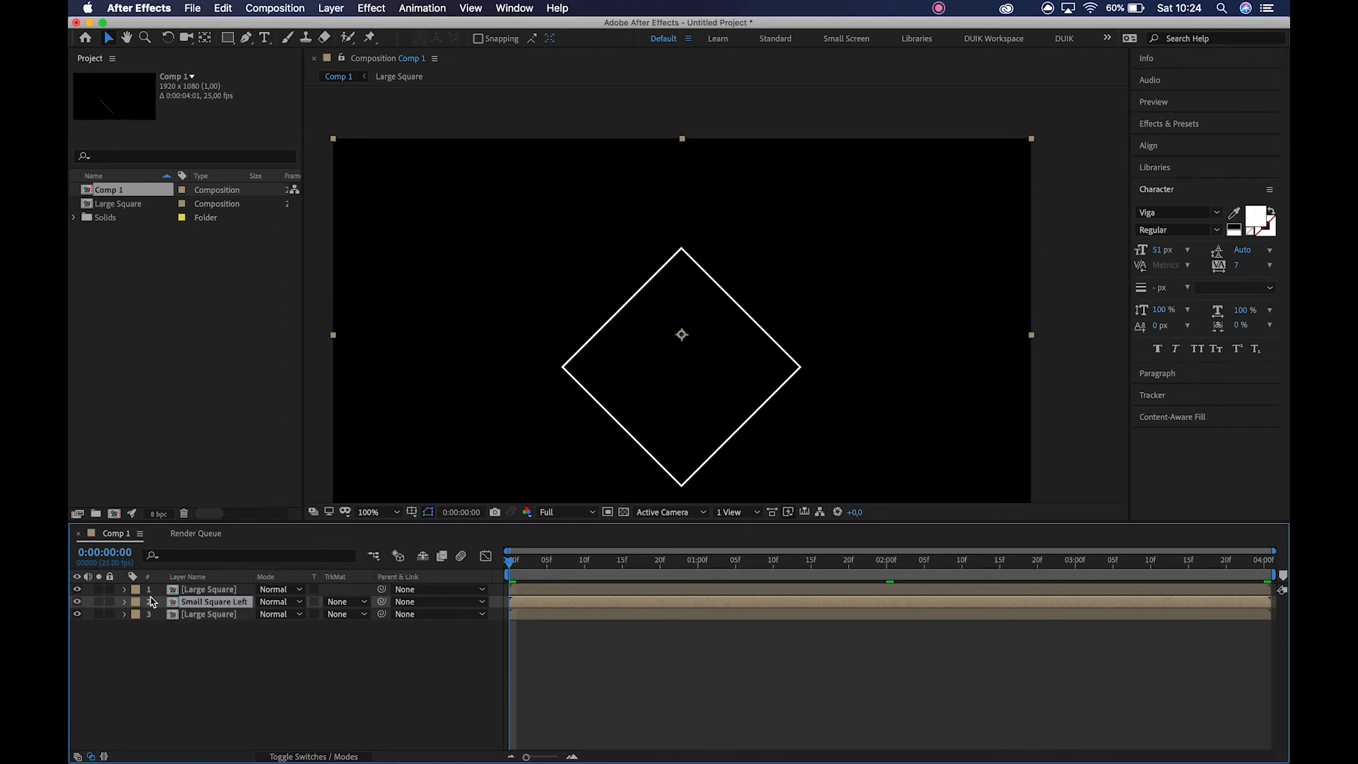
Rename the topmost Large Square layer as Small Square Right.
left_click(188, 592)
key("Return")
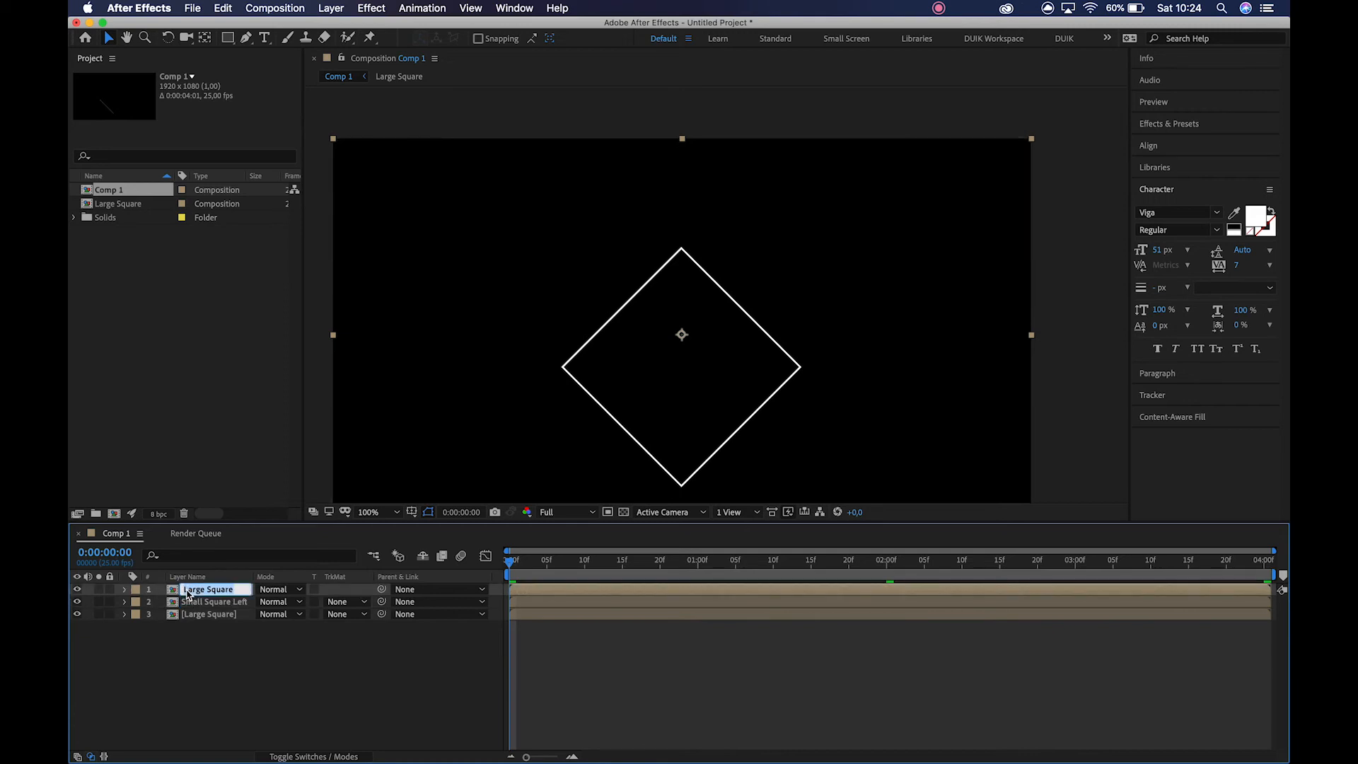
key("Left")
key("Delete")
key("Delete")
key("Delete")
key("Delete")
key("Delete")
type("Small S…e Right")
key("Return")
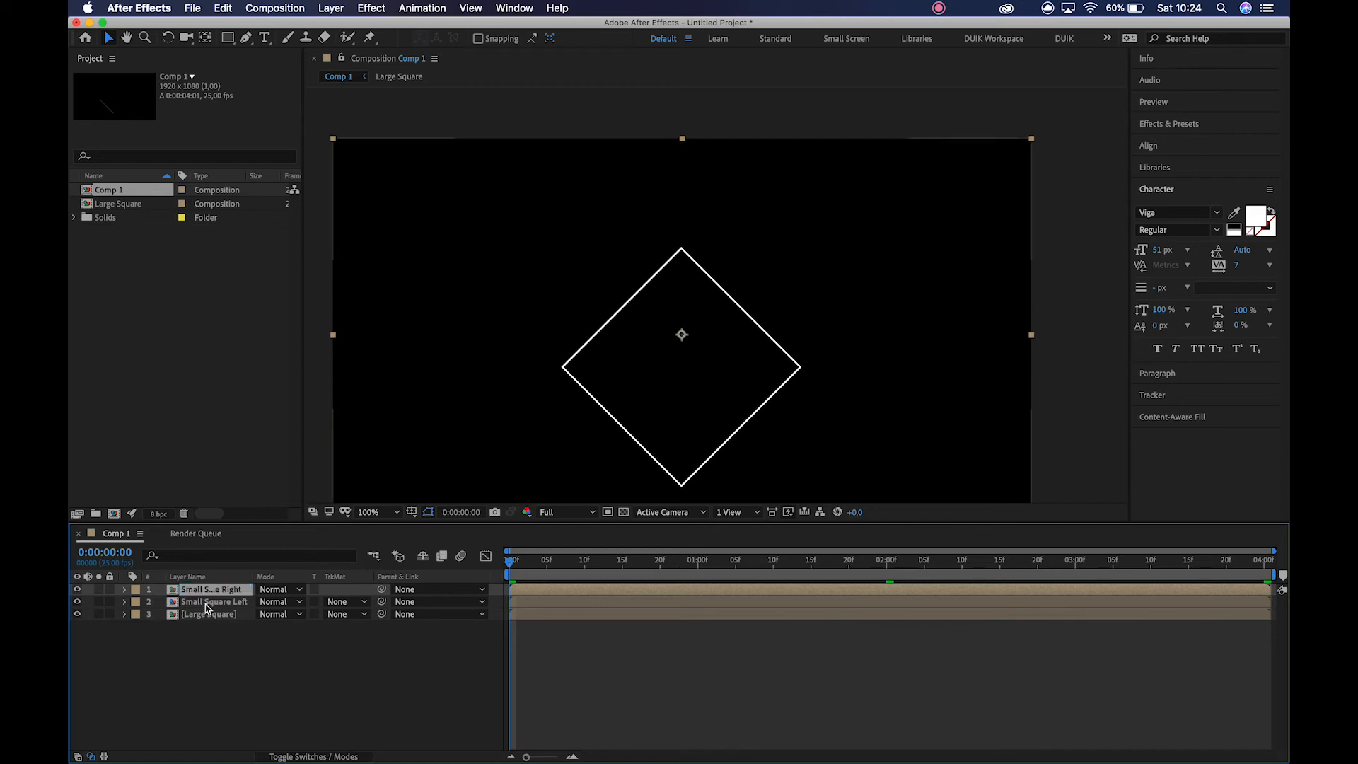
Hide the Large Square layer, then scale Small Square Right to 46% and place it to the upper right of the central diamond.
left_click(79, 615)
left_click_drag(690, 400, 907, 391)
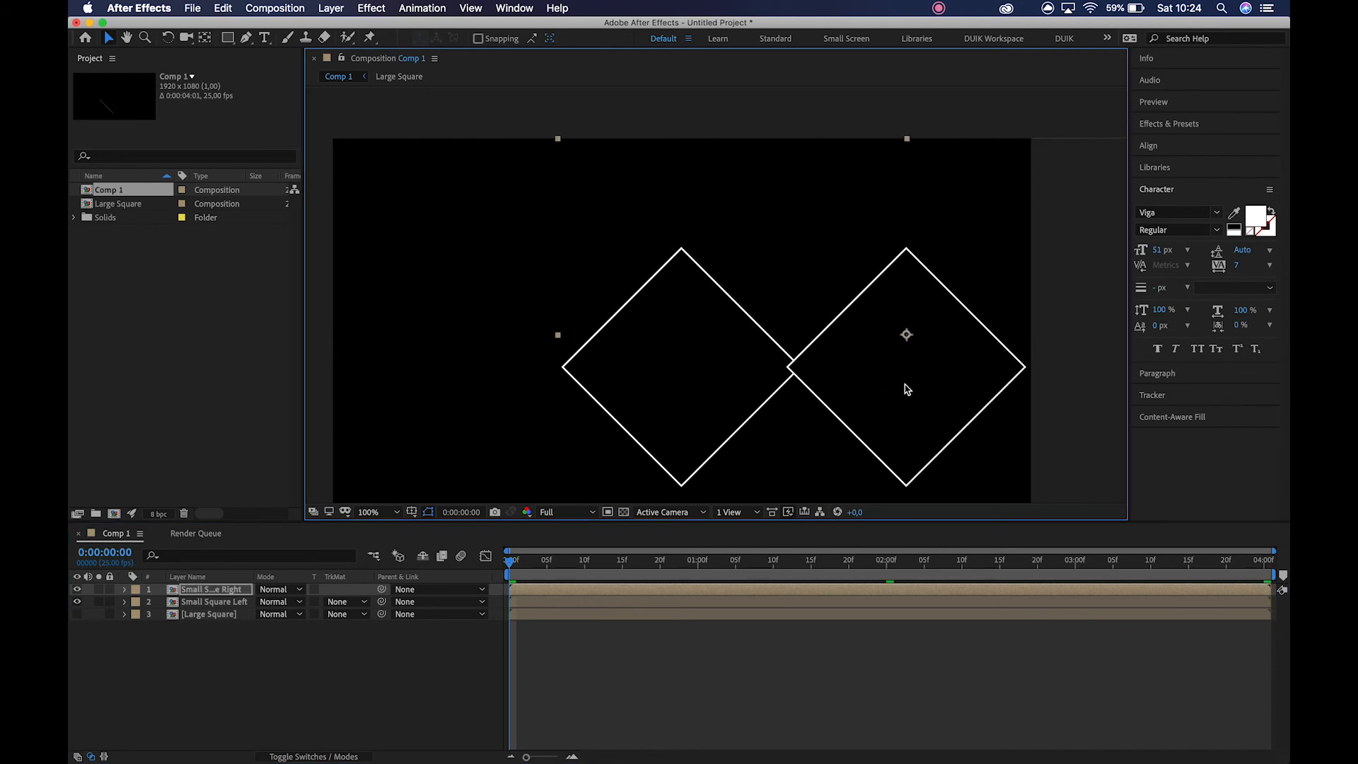
key("s")
left_click_drag(273, 600, 257, 598)
left_click_drag(784, 337, 726, 236)
left_click_drag(857, 261, 753, 165)
Show the Large Square layer again and set Small Square Left's scale to 46%.
key("space")
left_click_drag(593, 268, 564, 288)
left_click(225, 614)
left_click(77, 626)
key("s")
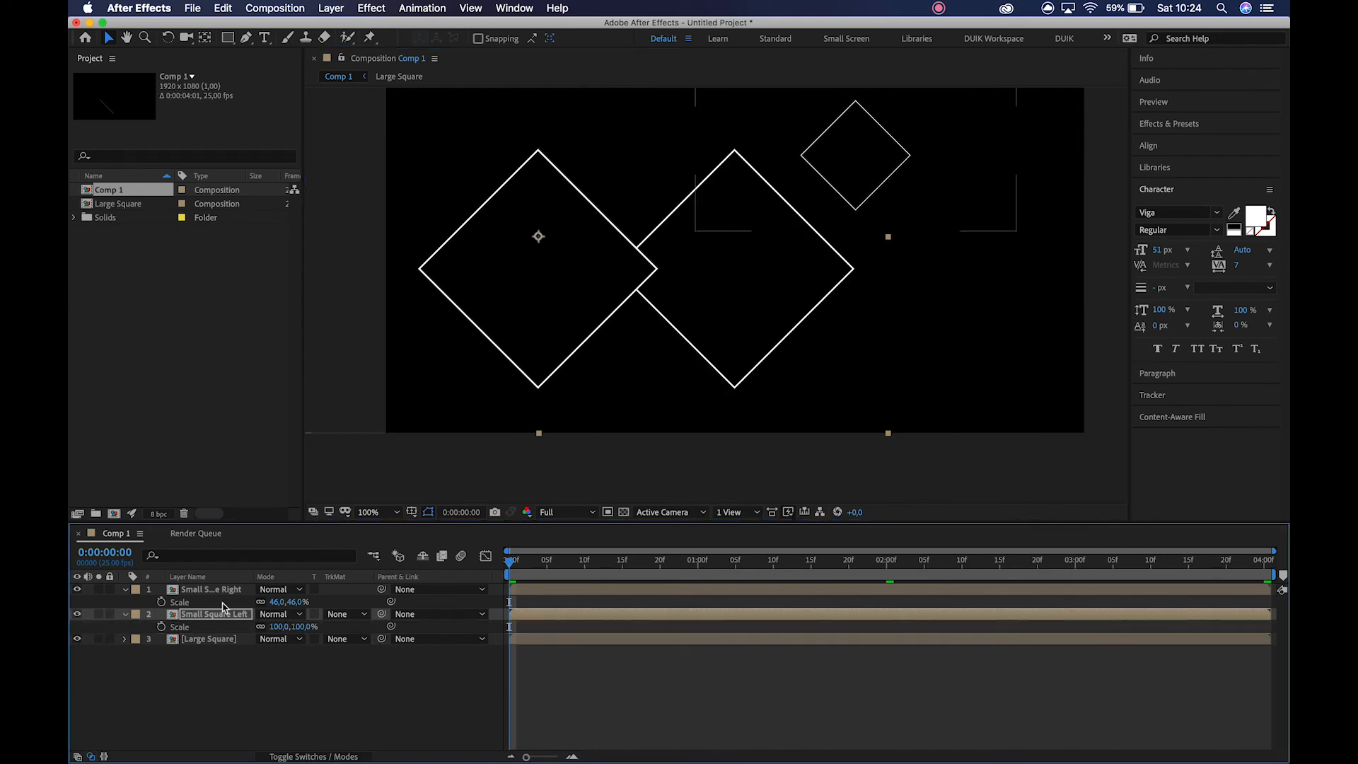
left_click(281, 626)
type("46")
key("Return")
Position the two small squares on either side of the large diamond at matching heights.
left_click(613, 394)
left_click_drag(613, 394, 531, 270)
left_click_drag(547, 240, 596, 211)
left_click_drag(506, 566, 810, 572)
left_click_drag(587, 142, 541, 228)
left_click_drag(877, 147, 961, 233)
Preview the three diamonds from the start and step through the frames to 0:00:00:06 to examine their synchronised motion.
left_click(521, 570)
key("space")
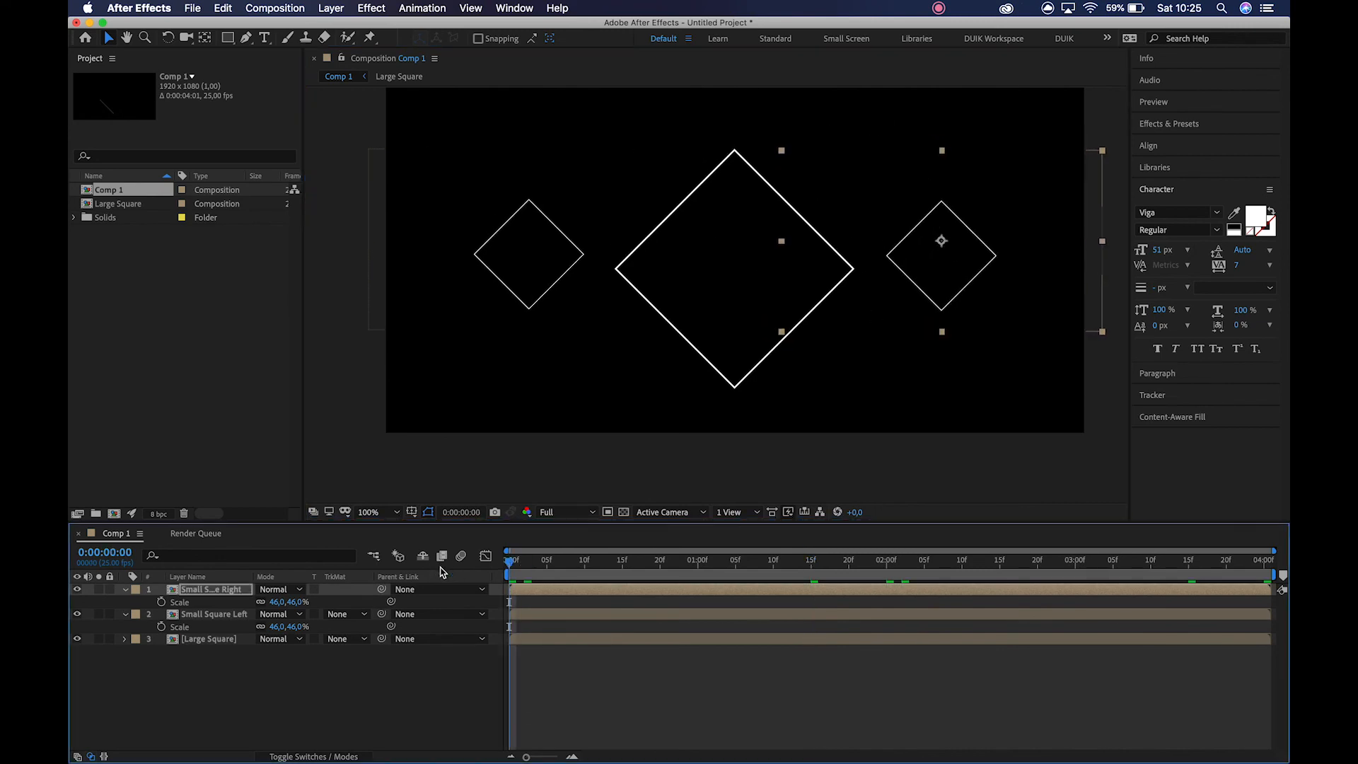
left_click_drag(523, 565, 577, 569)
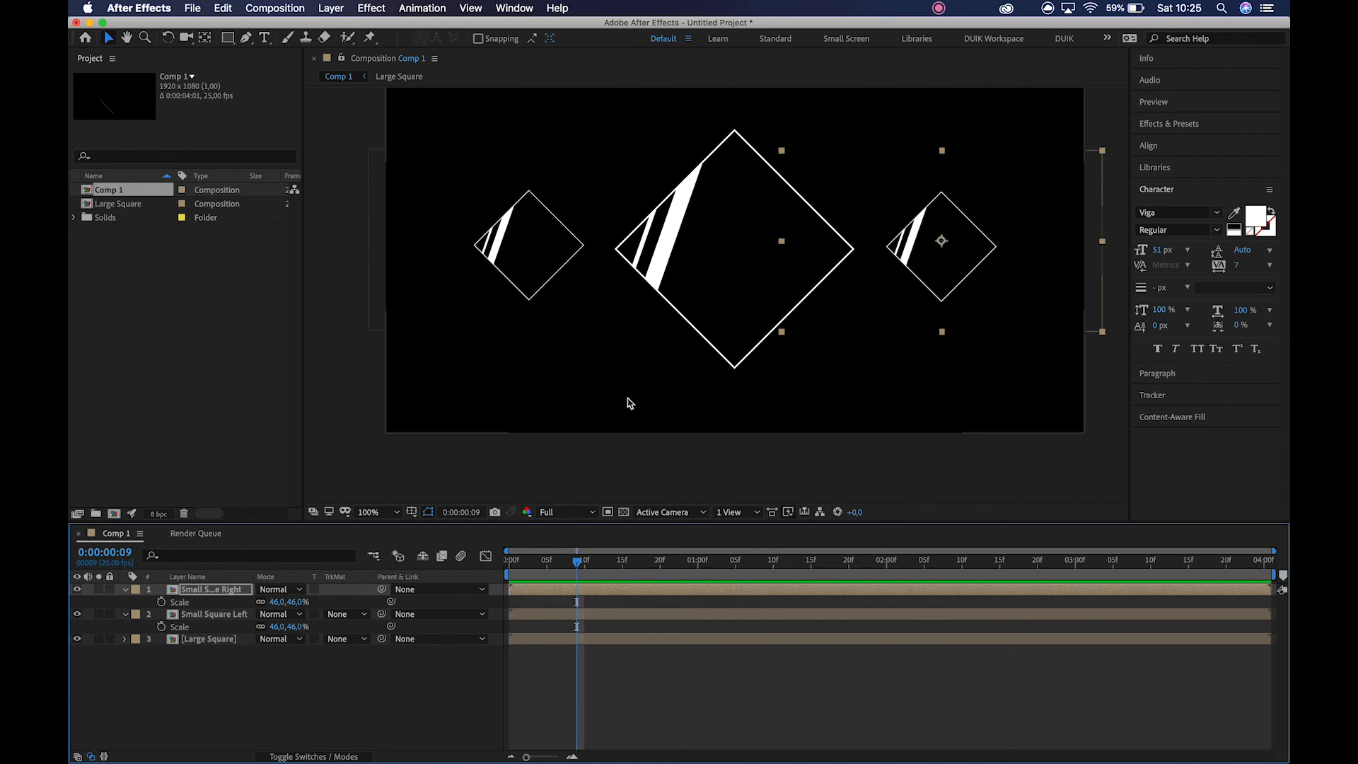
key("Page_Up")
key("Page_Up")
key("Page_Up")
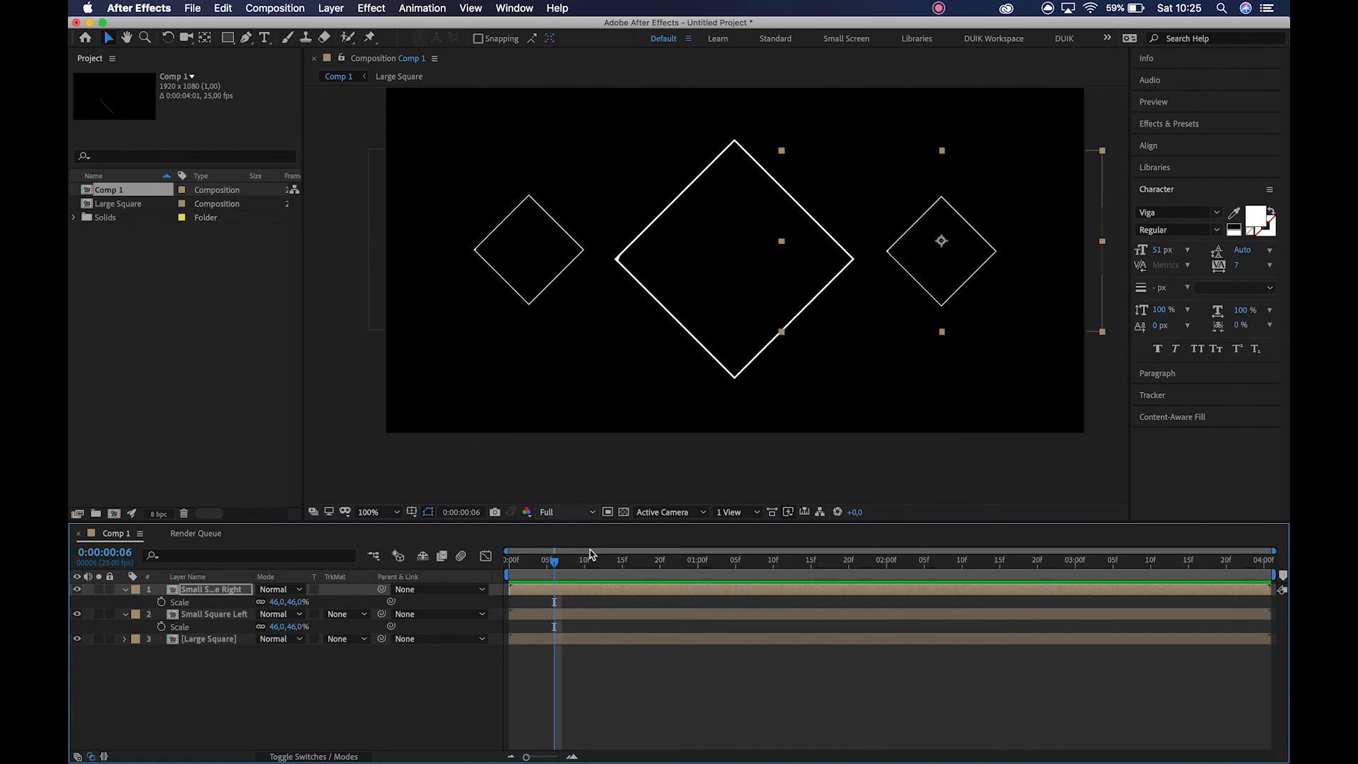
Try offsetting the Small Square Left layer about 14 frames earlier in time and preview the animation.
left_click(601, 618)
left_click_drag(638, 623, 532, 625)
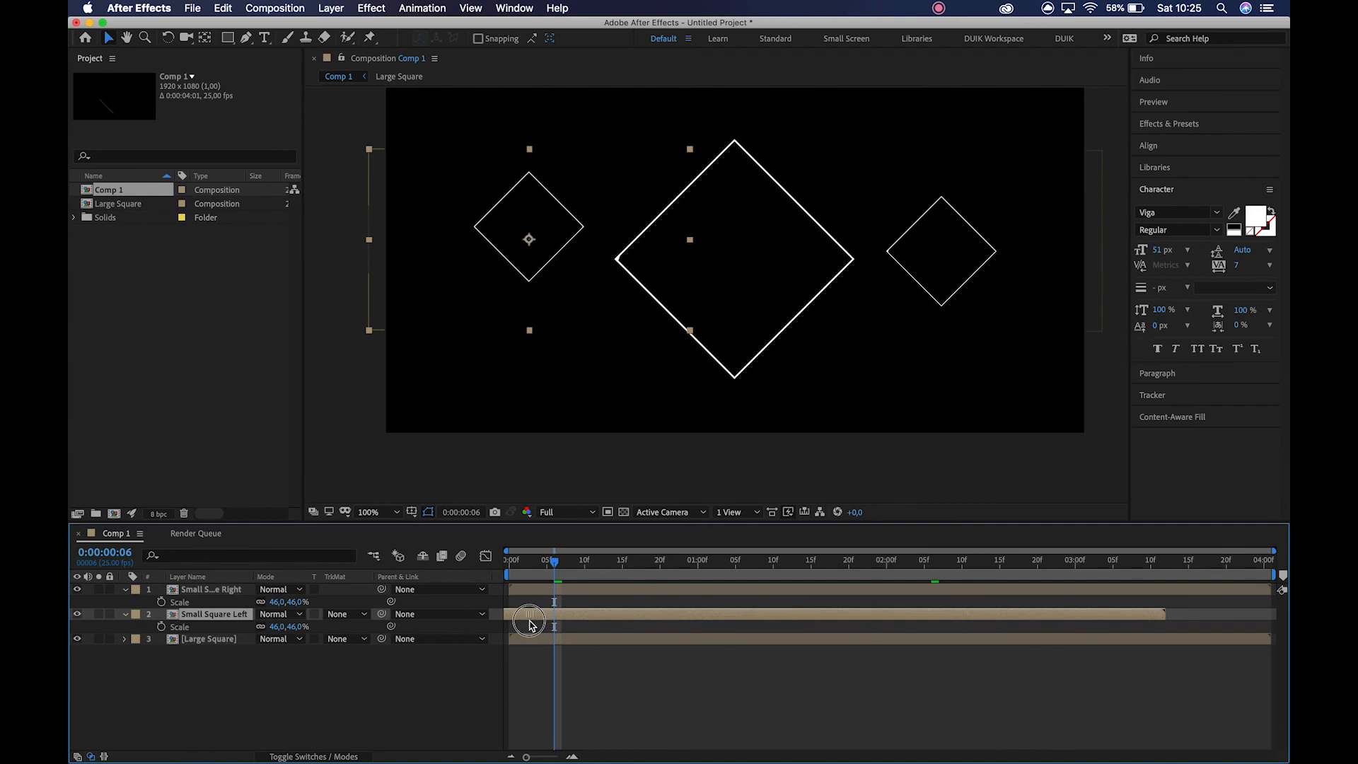
left_click_drag(523, 568, 475, 567)
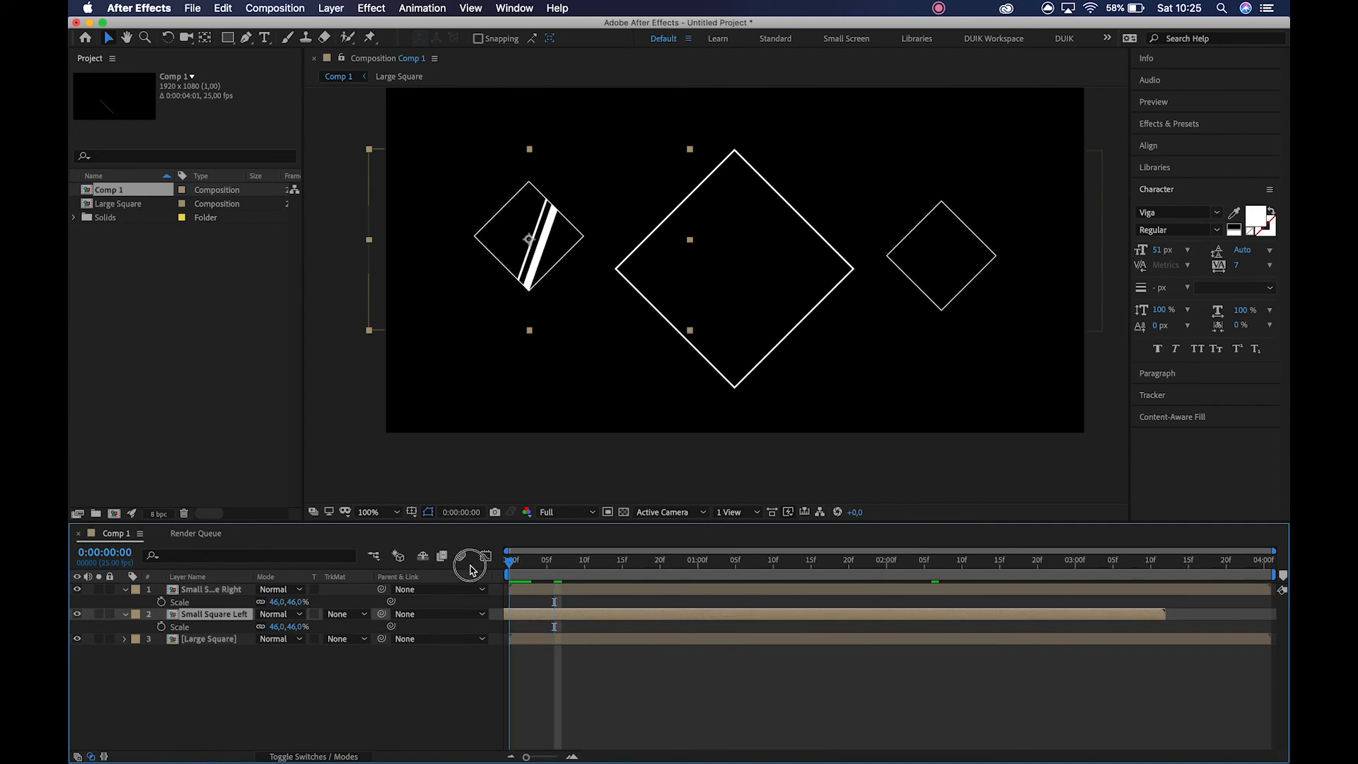
key("space")
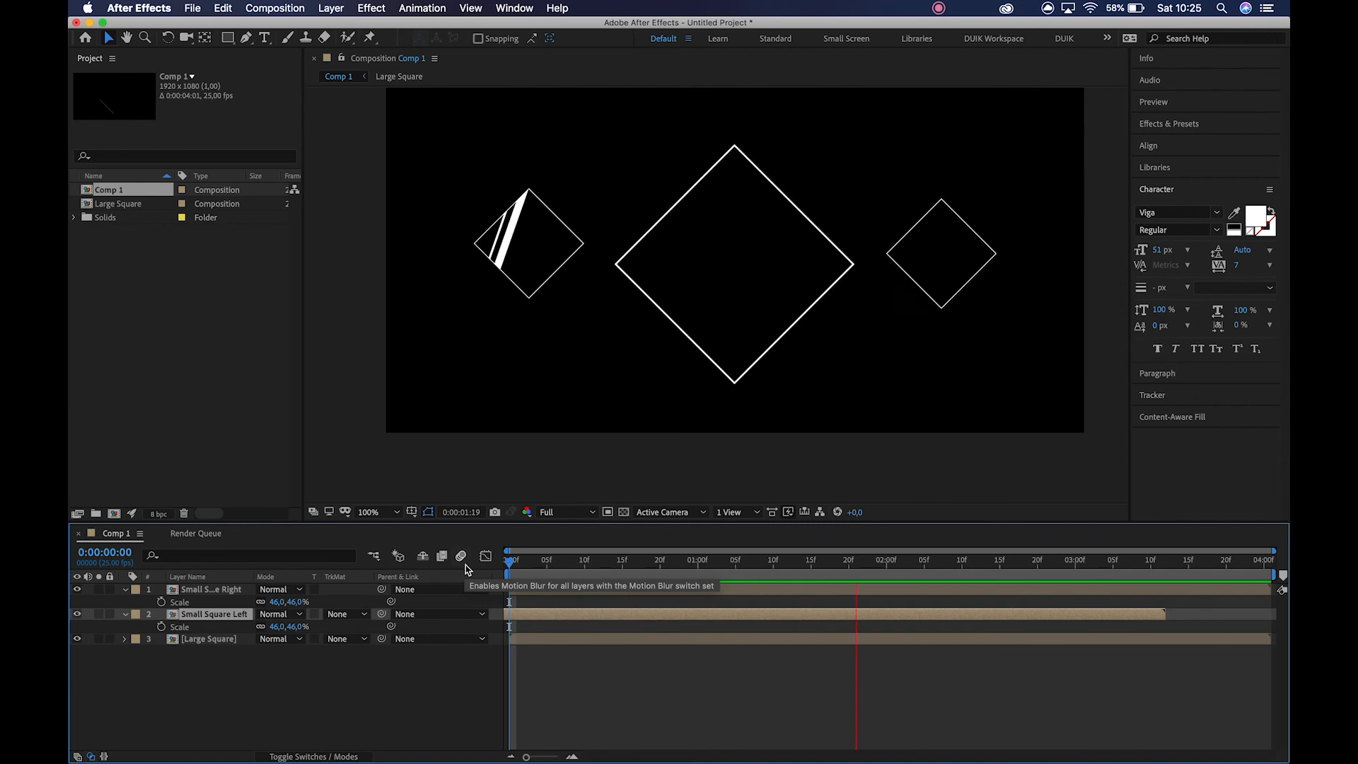
key("space")
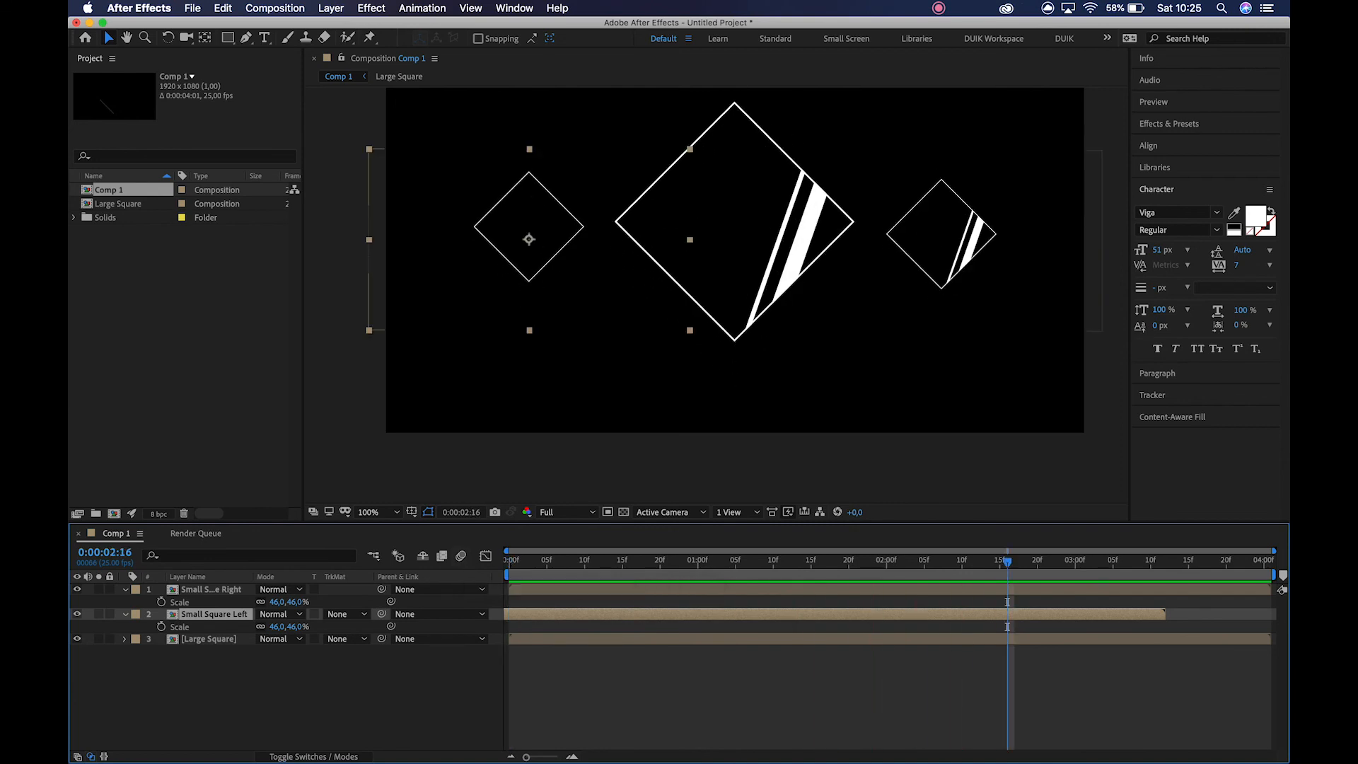
Enable time remapping on Small Square Left and extend the layer's end, sliding its start to the beginning of the composition.
right_click(1097, 620)
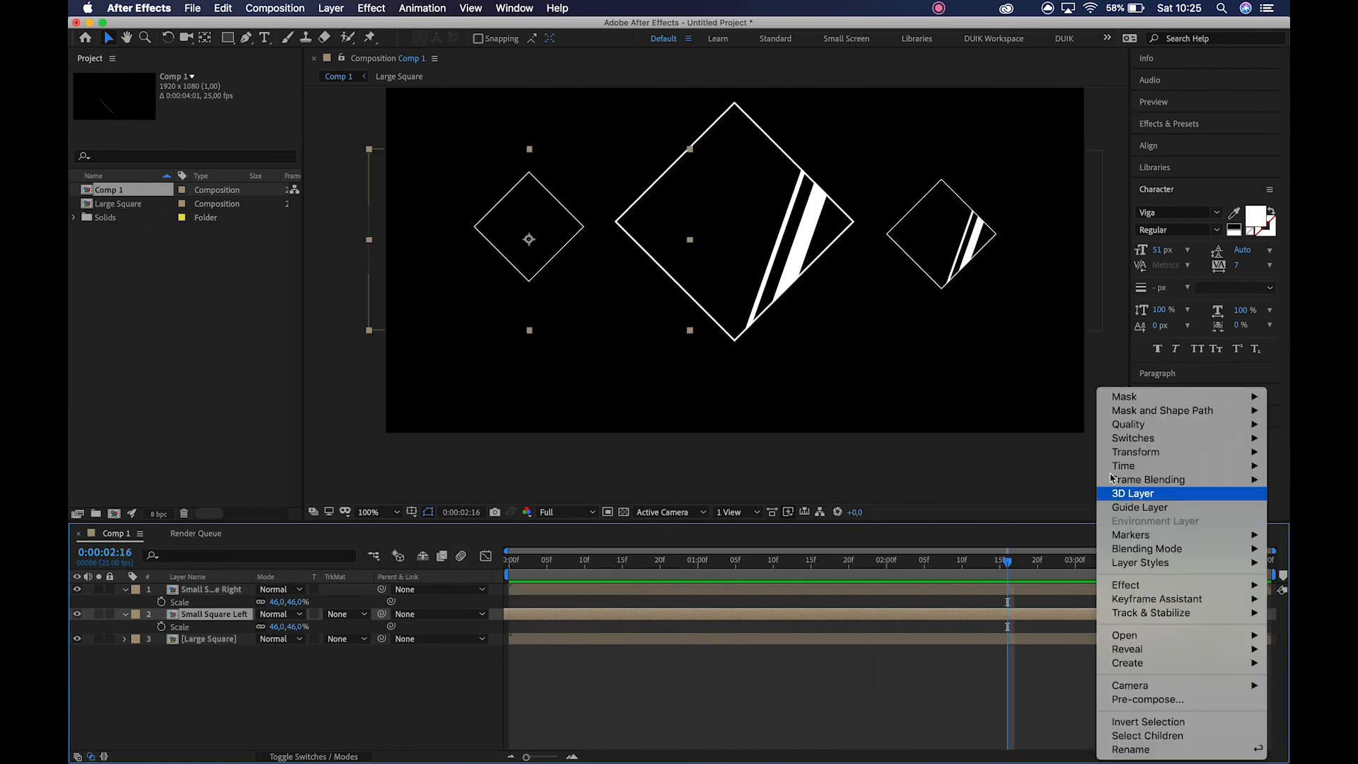
mouse_move(1146, 467)
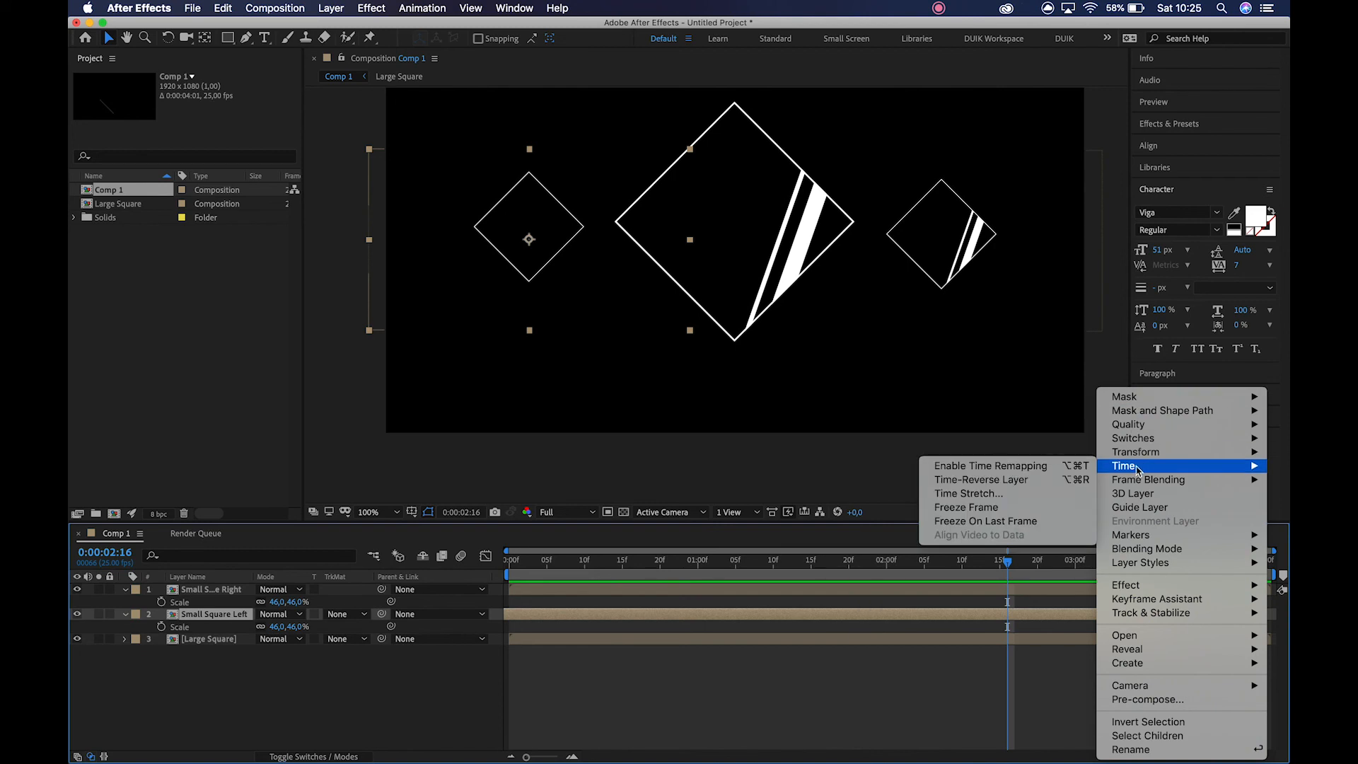
left_click(1031, 468)
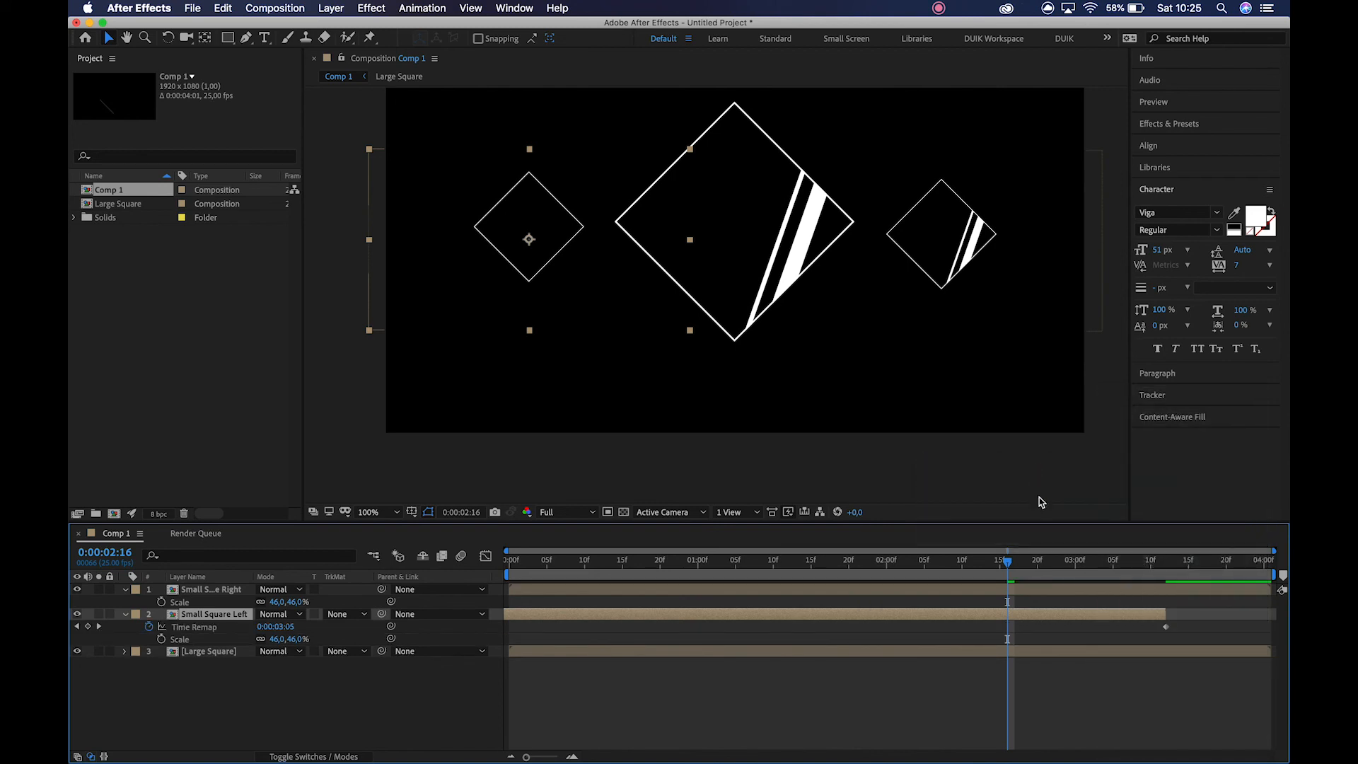
left_click_drag(1165, 615, 1271, 615)
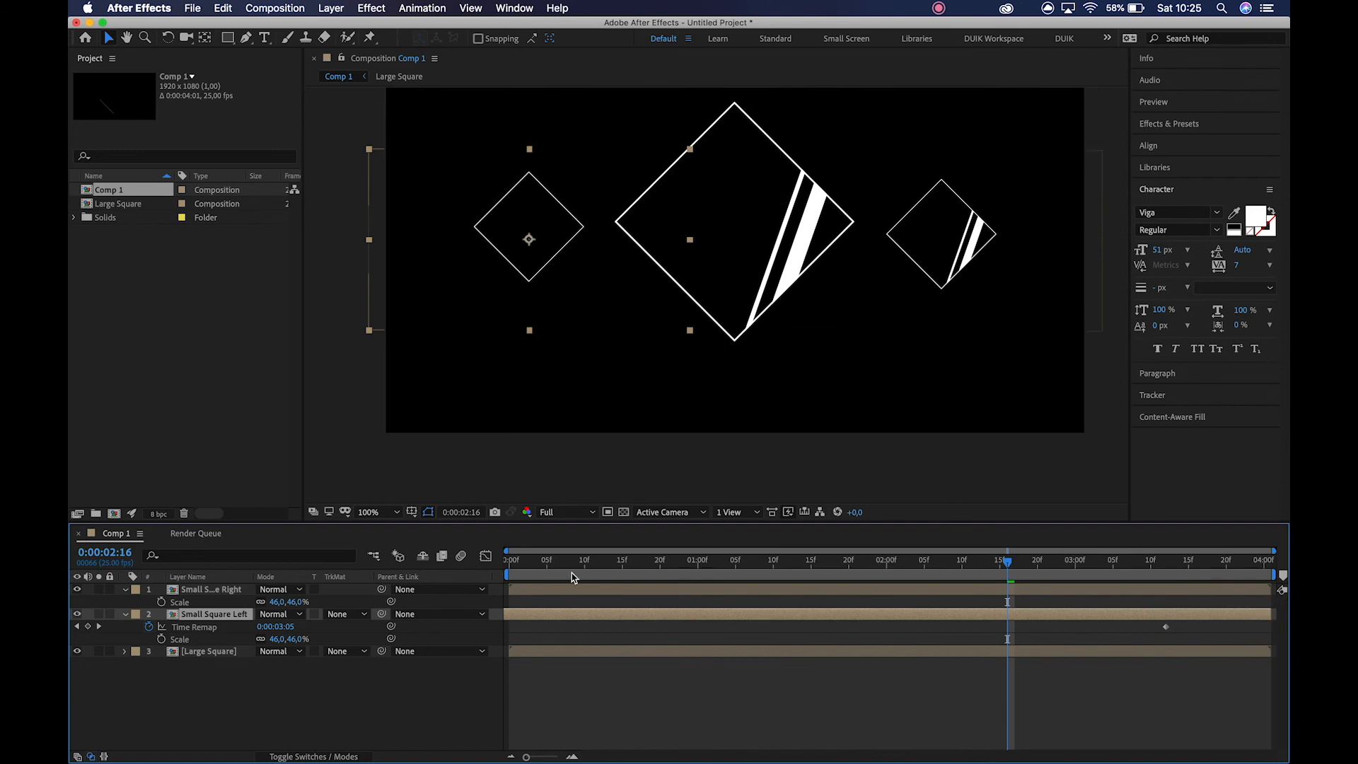
left_click_drag(548, 615, 650, 603)
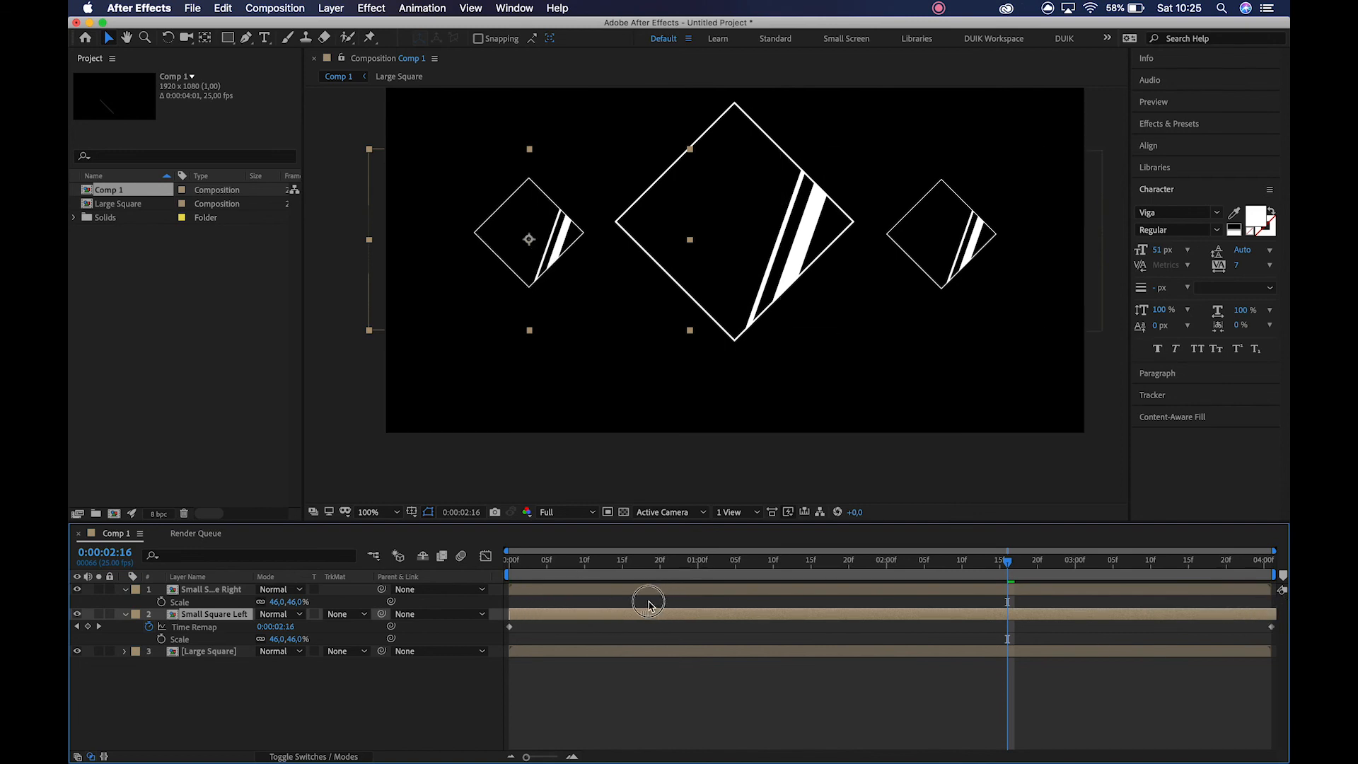
Try moving Small Square Left's final Time Remap keyframe to about 0:00:02:00, preview it, and undo back to the earlier-offset layer.
left_click_drag(529, 563, 584, 583)
left_click_drag(1273, 631, 888, 655)
key("space")
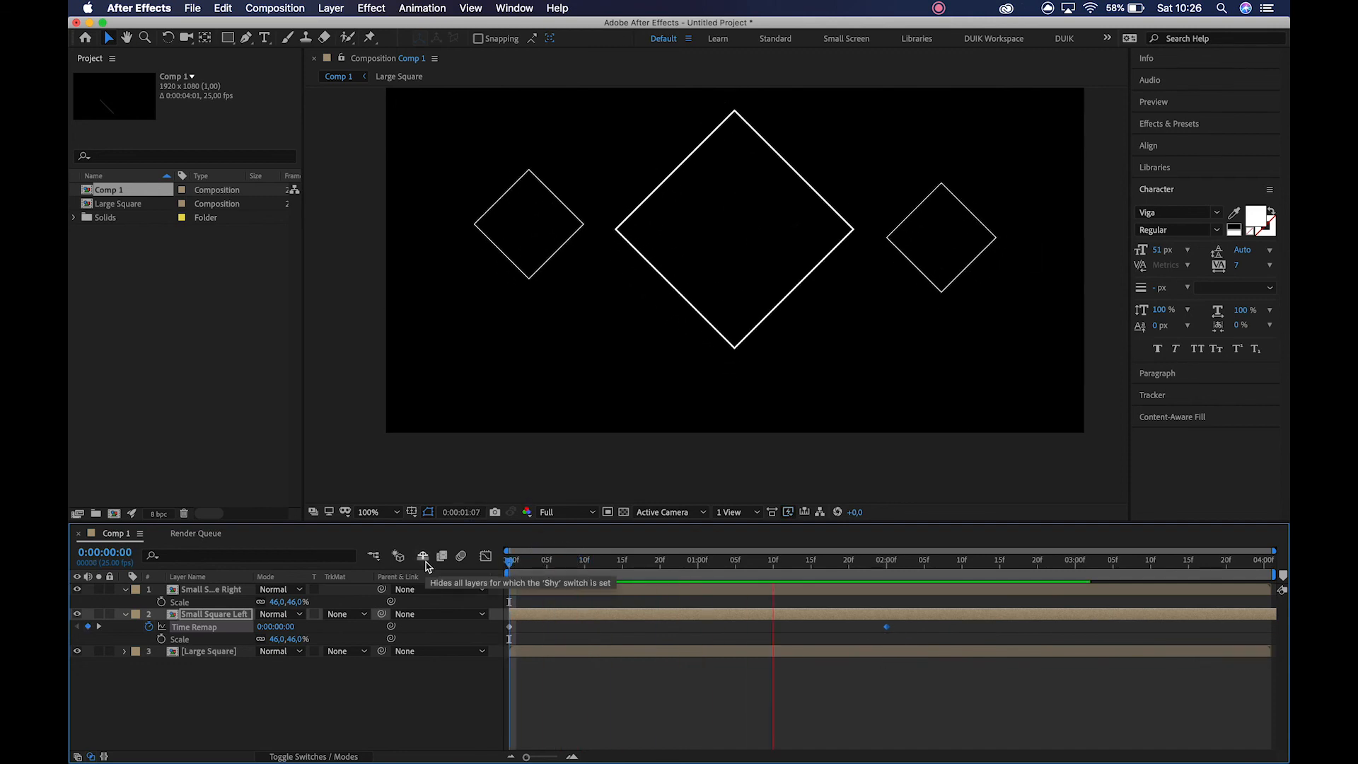
key("space")
key("super+z")
key("super+z")
key("super+z")
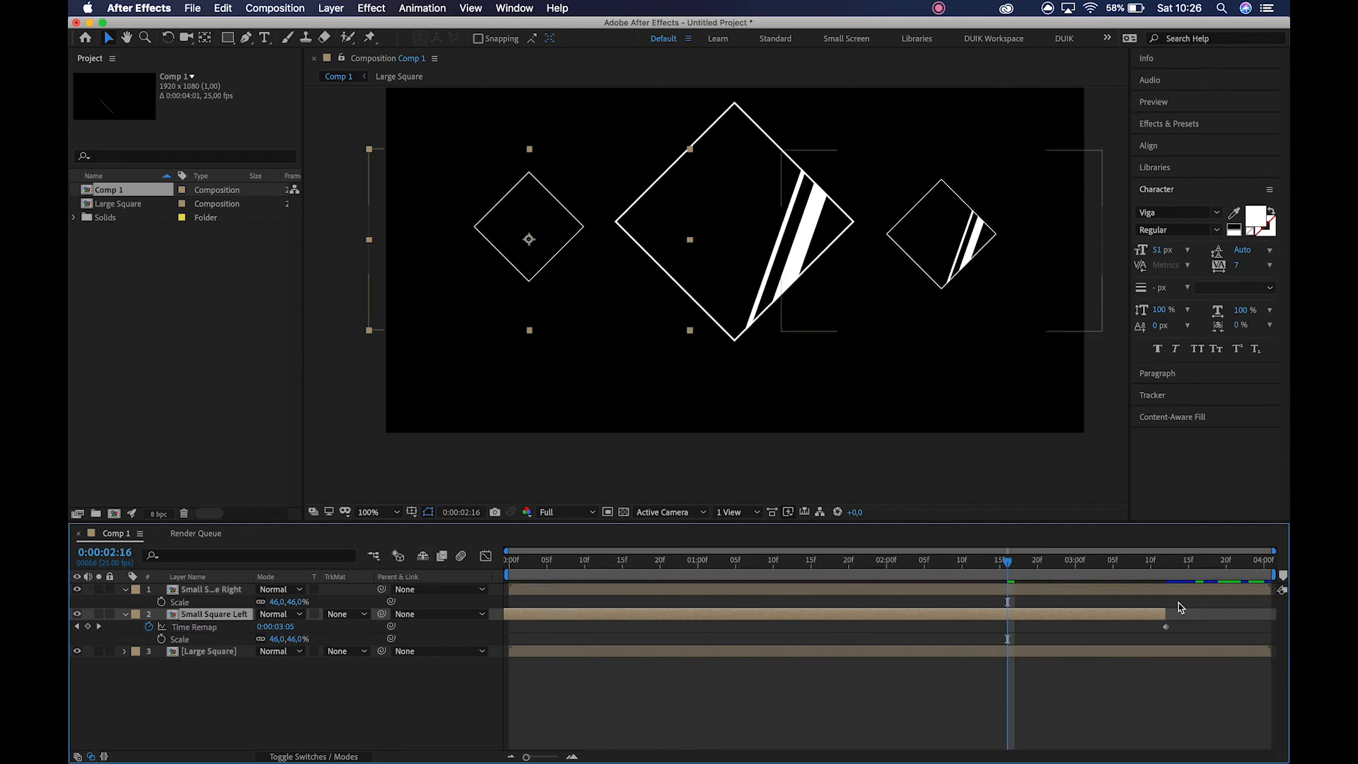
Extend the end of the offset Small Square Left layer to the composition's end and review the motion from the start.
left_click_drag(1164, 613, 1287, 616)
left_click_drag(553, 559, 484, 561)
key("space")
key("space")
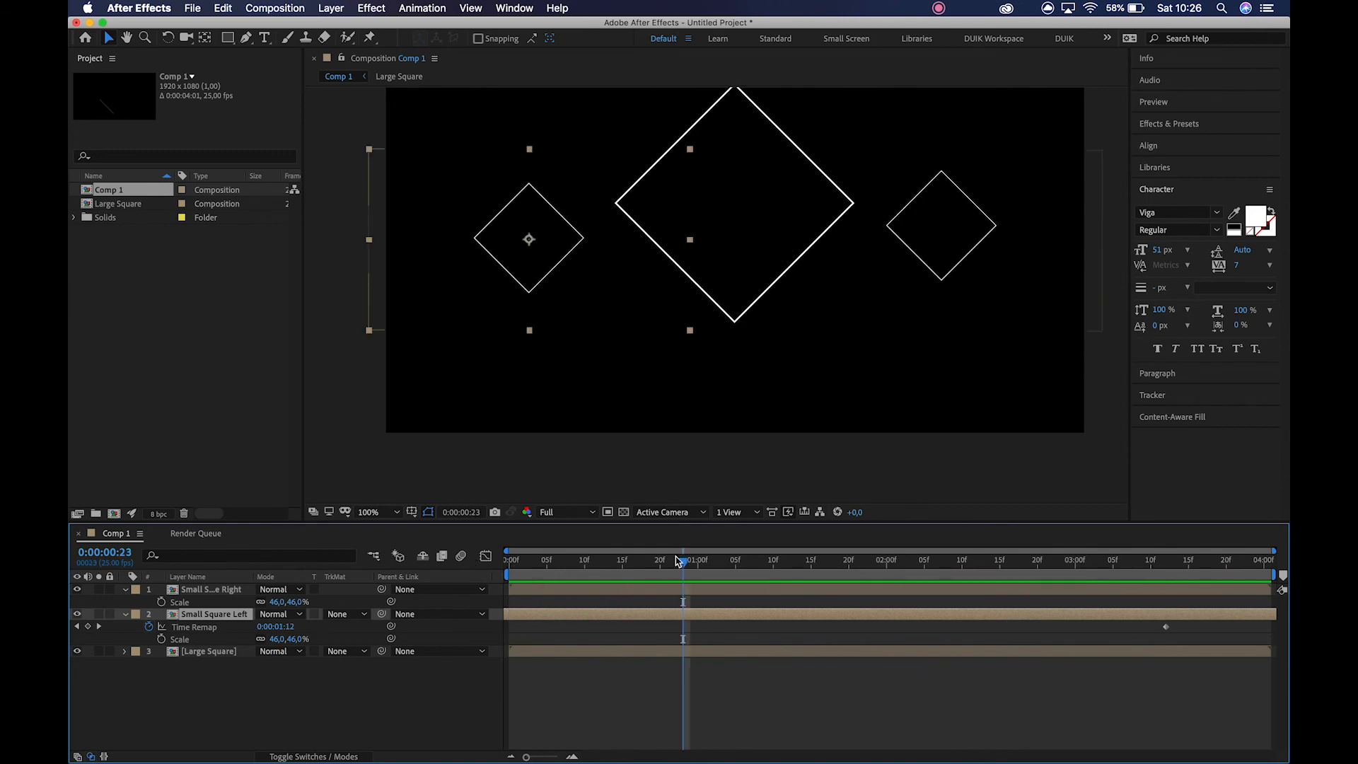
left_click_drag(652, 564, 554, 560)
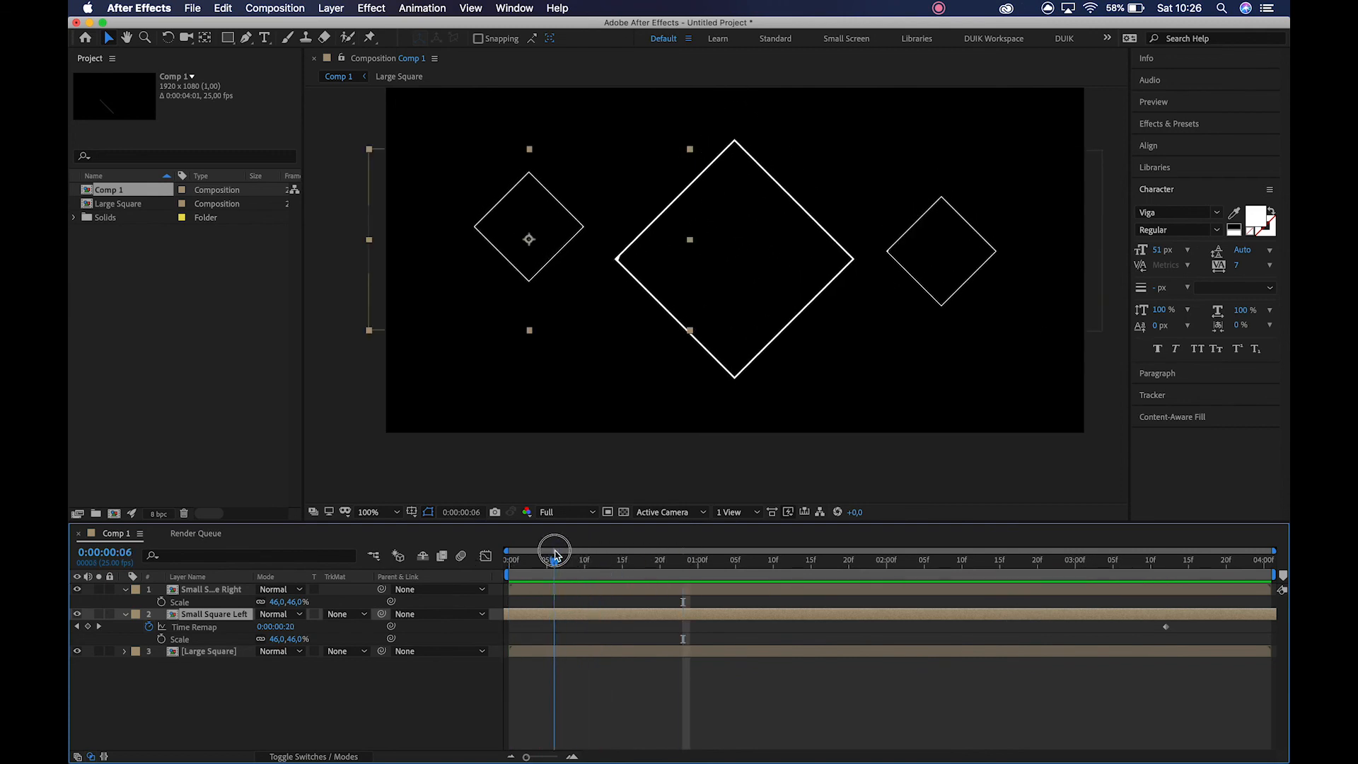
Offset the Small Square Right layer about 36 frames earlier in time, comparing the diamonds' heights at 0:00:00:20.
left_click(245, 592)
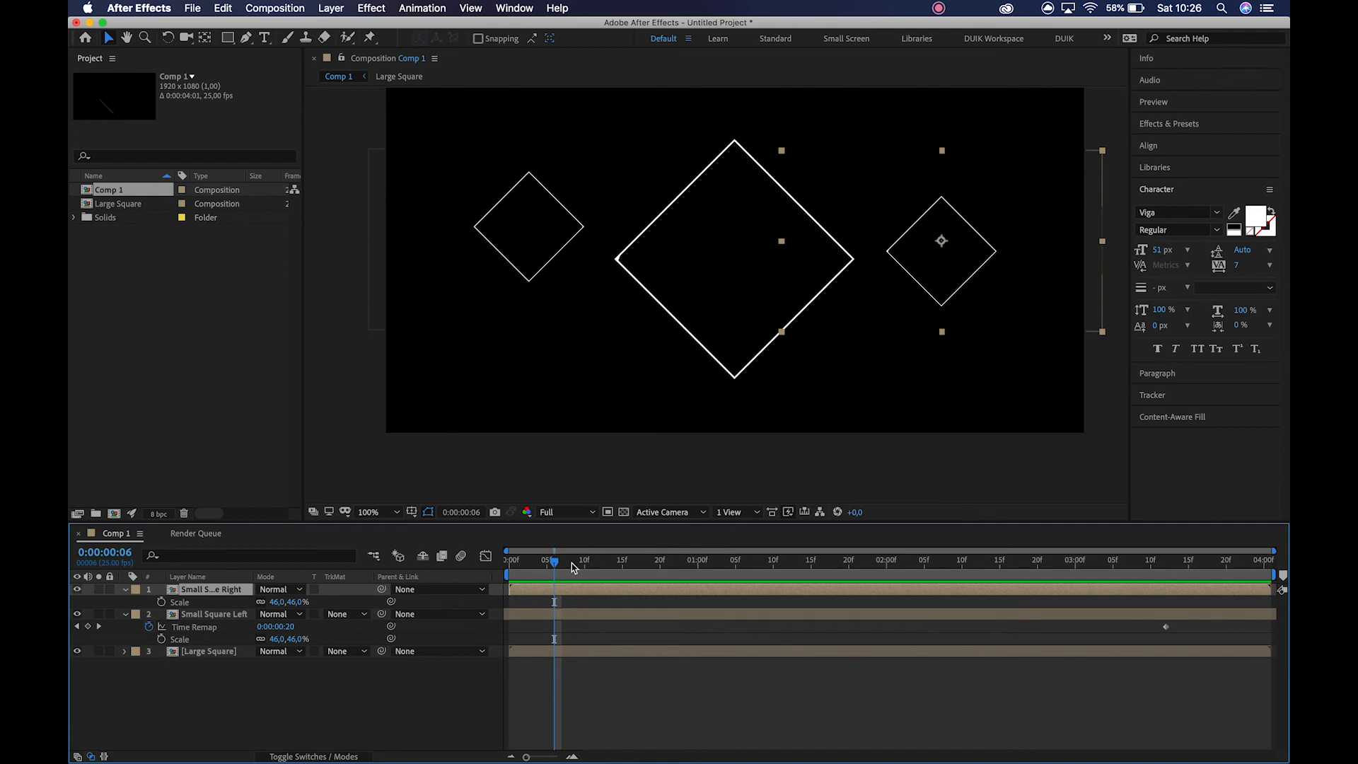
left_click_drag(555, 566, 362, 601)
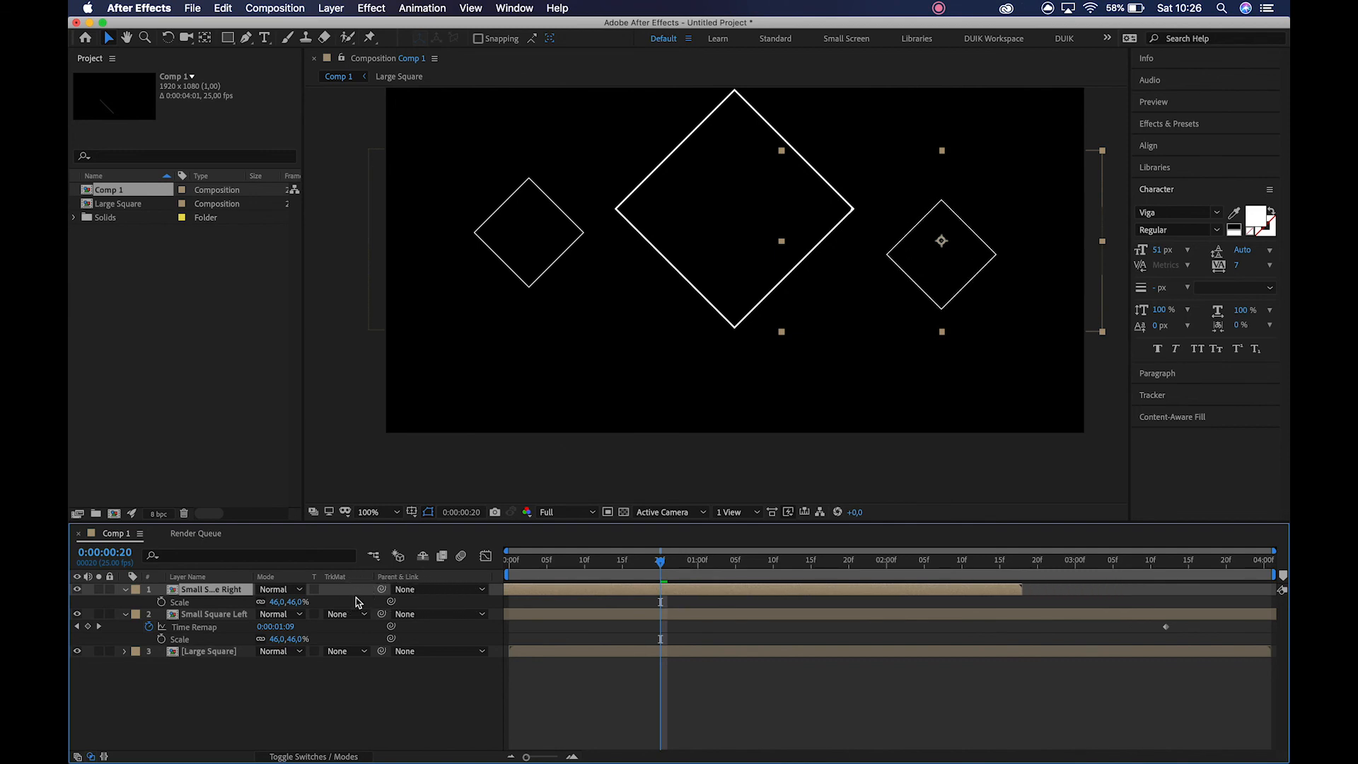
mouse_move(754, 593)
left_mouse_down()
mouse_move(672, 591)
mouse_move(731, 600)
left_mouse_up()
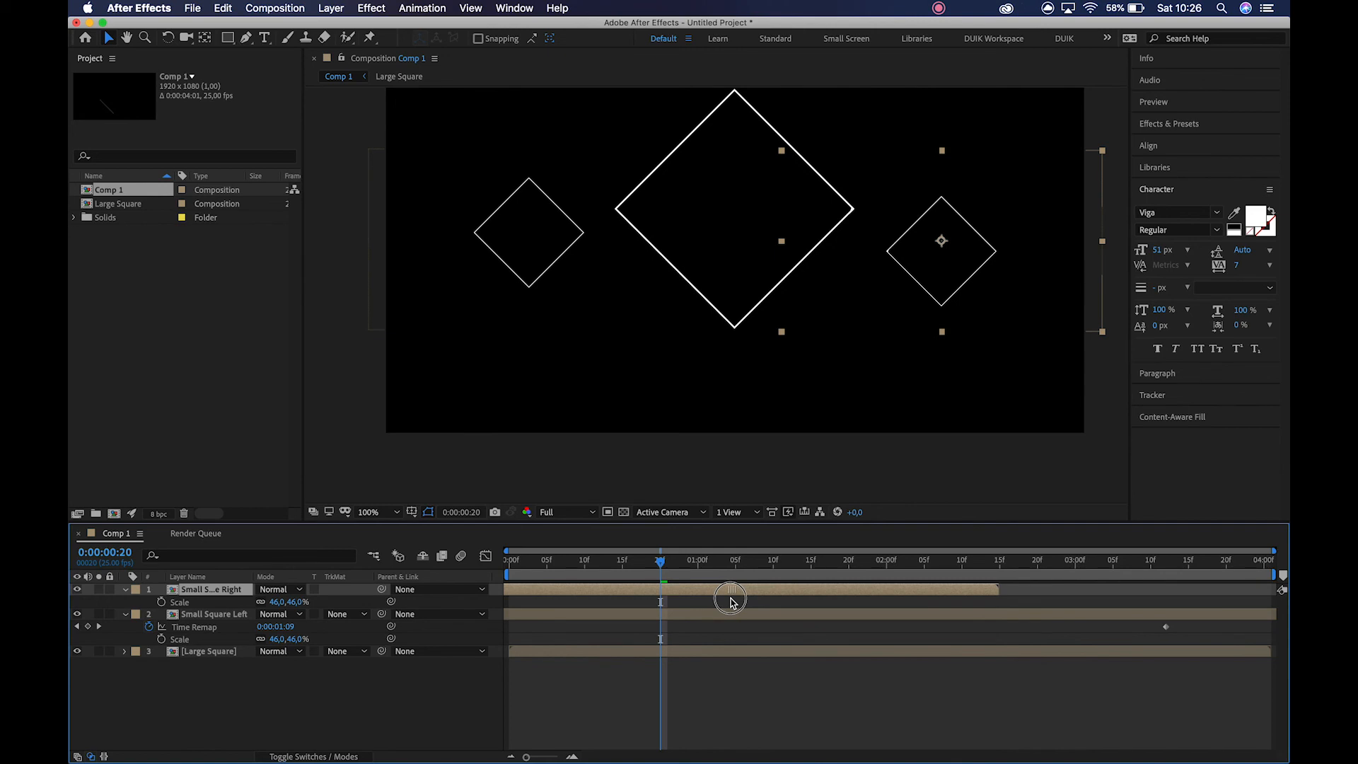
End the work area at 0:00:01:09 and preview the three offset diamonds within it.
left_click_drag(659, 564, 763, 571)
key("space")
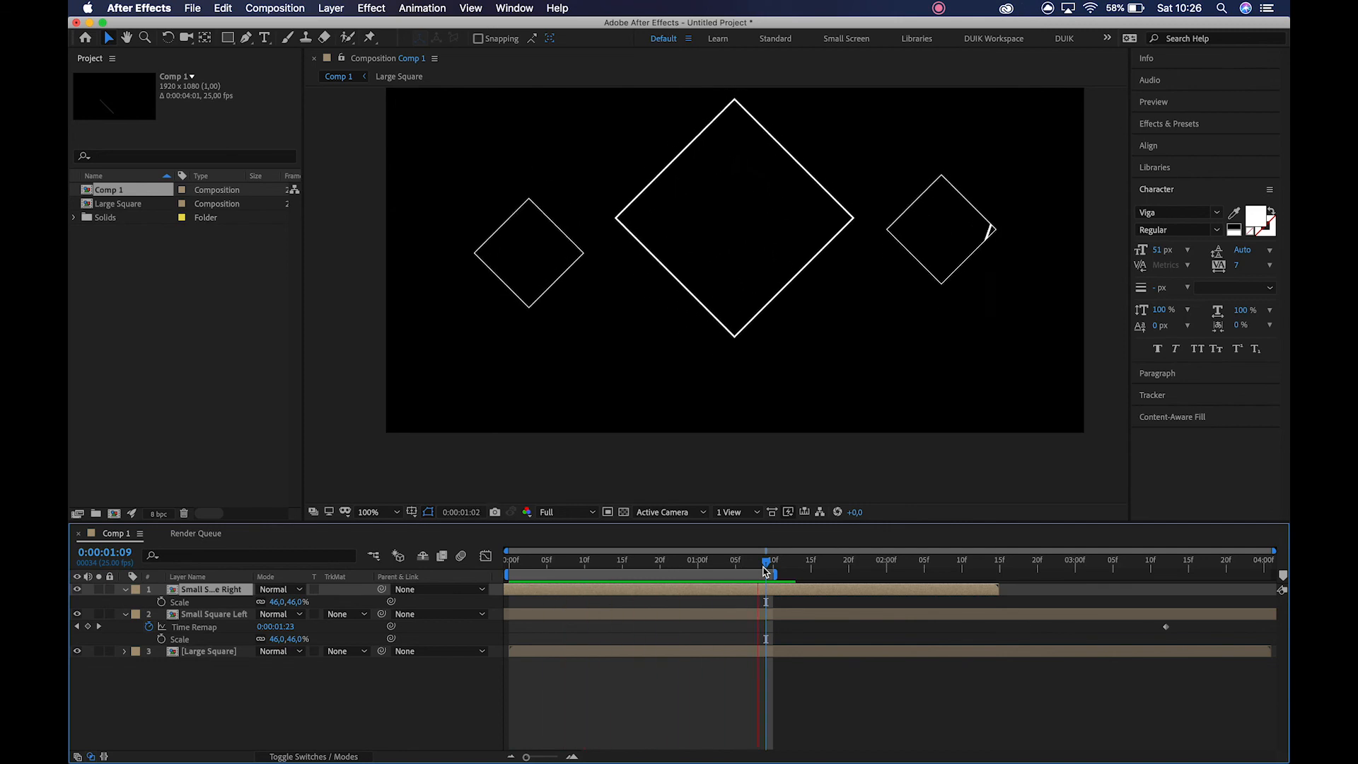
key("space")
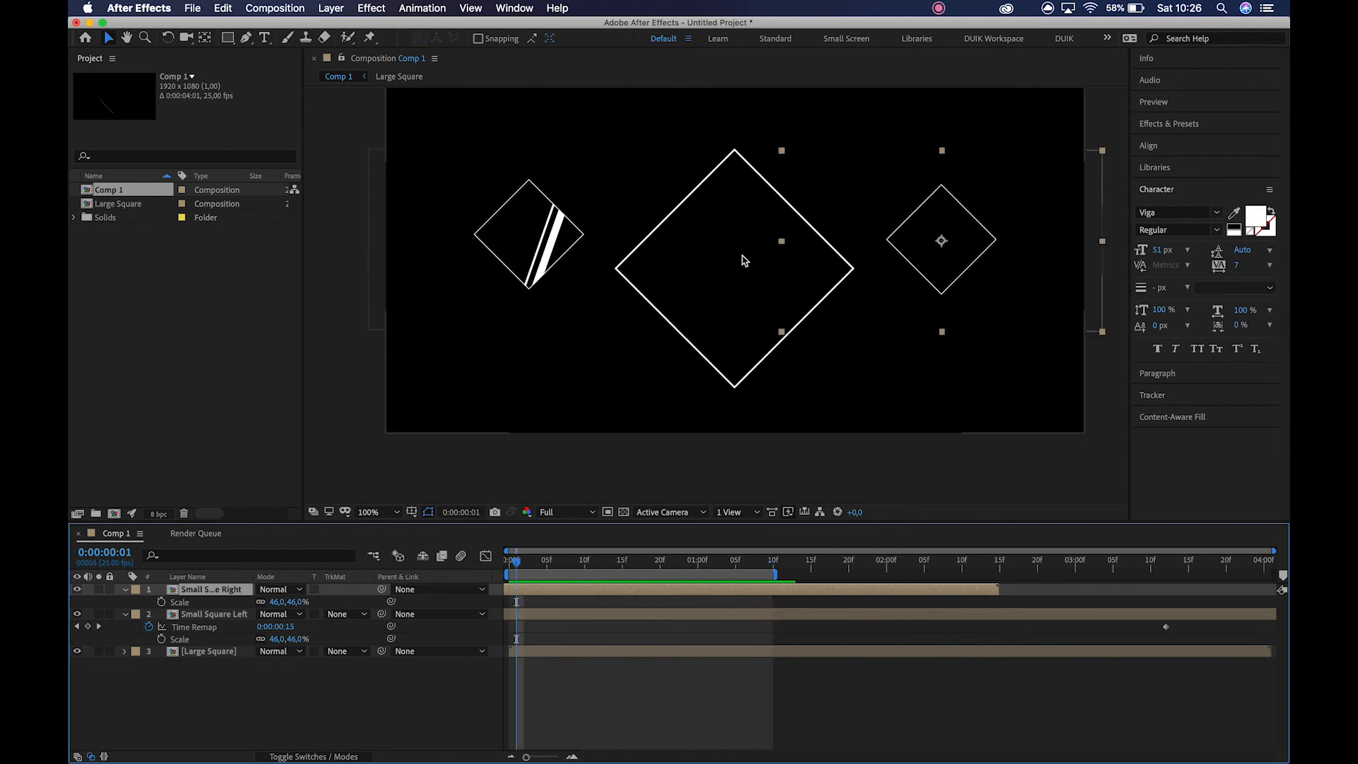
Nudge the Large Square layer slightly downward between the small squares, preview the animation, and return to 0:00:00:00.
left_click(695, 338)
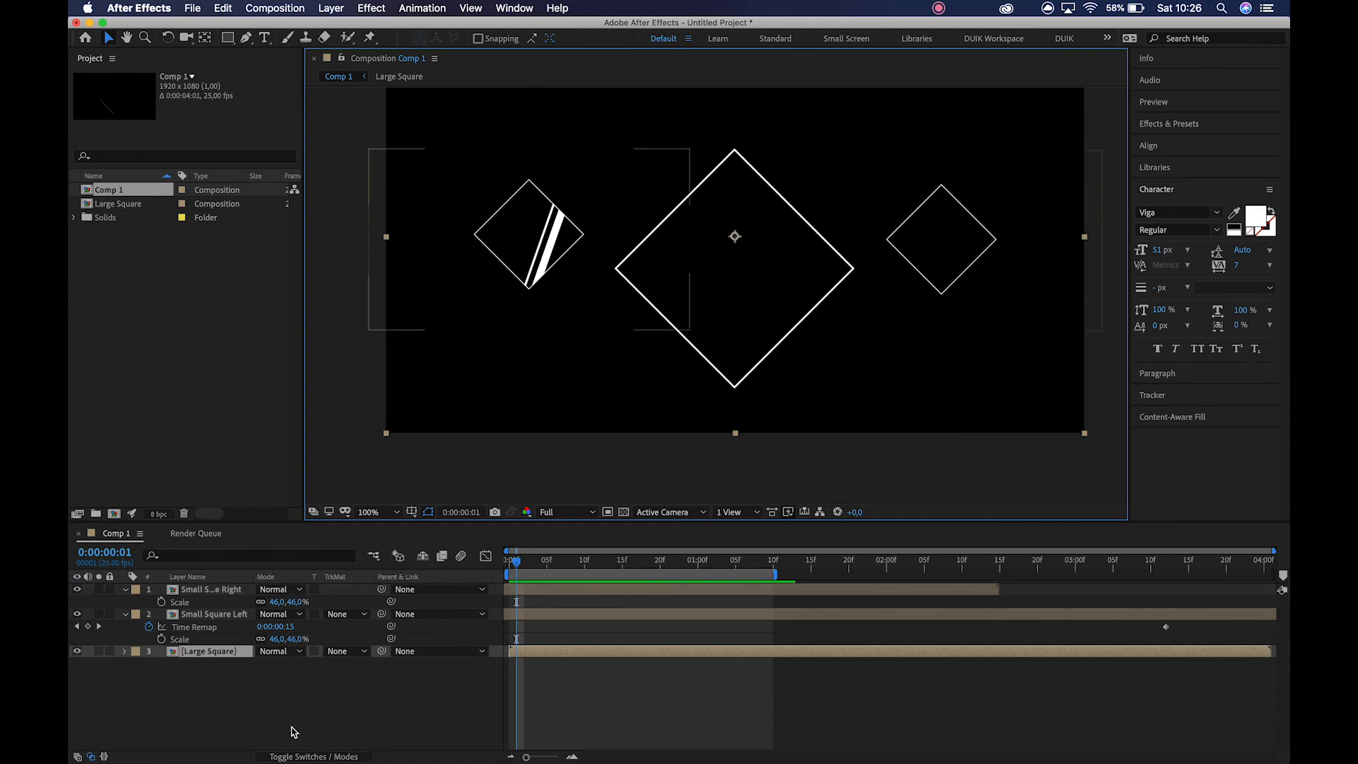
key("shift+Down")
key("shift+Down")
key("shift+Down")
key("shift+Down")
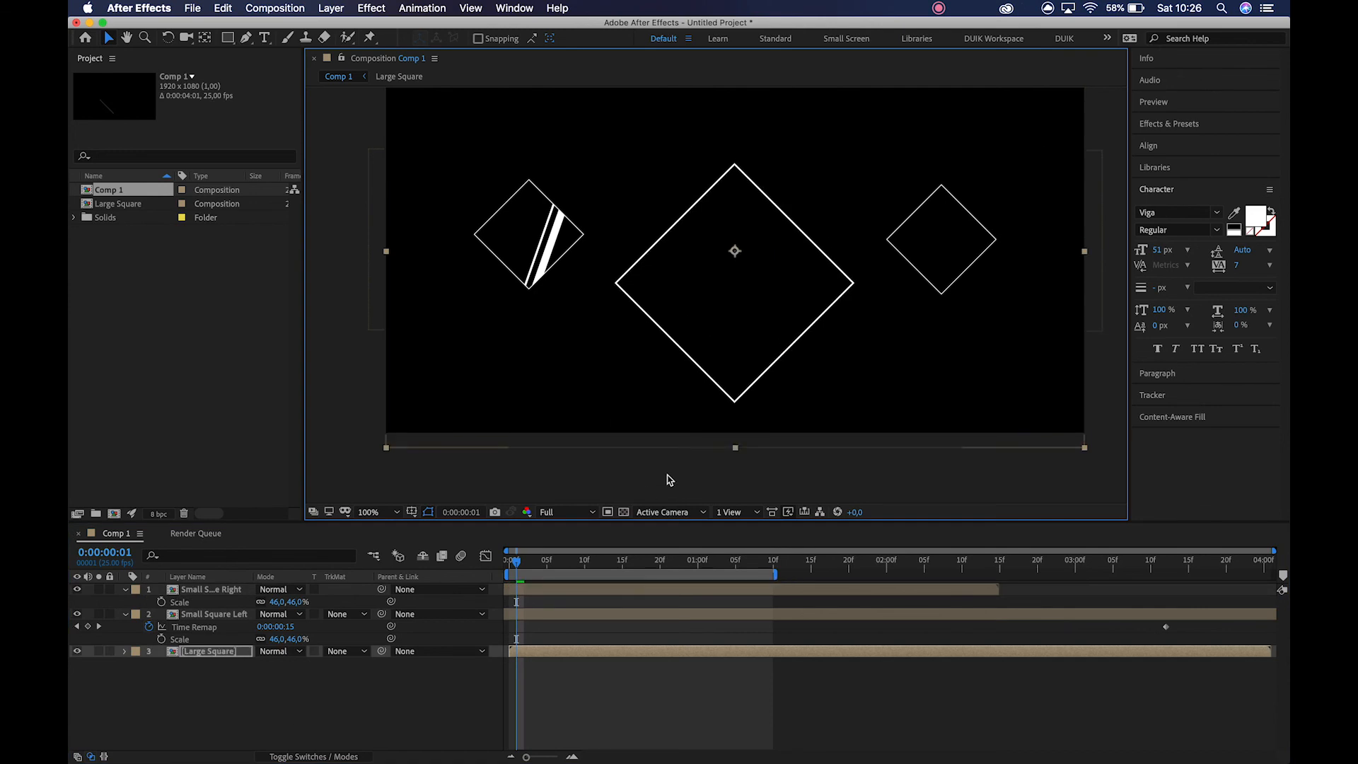
key("space")
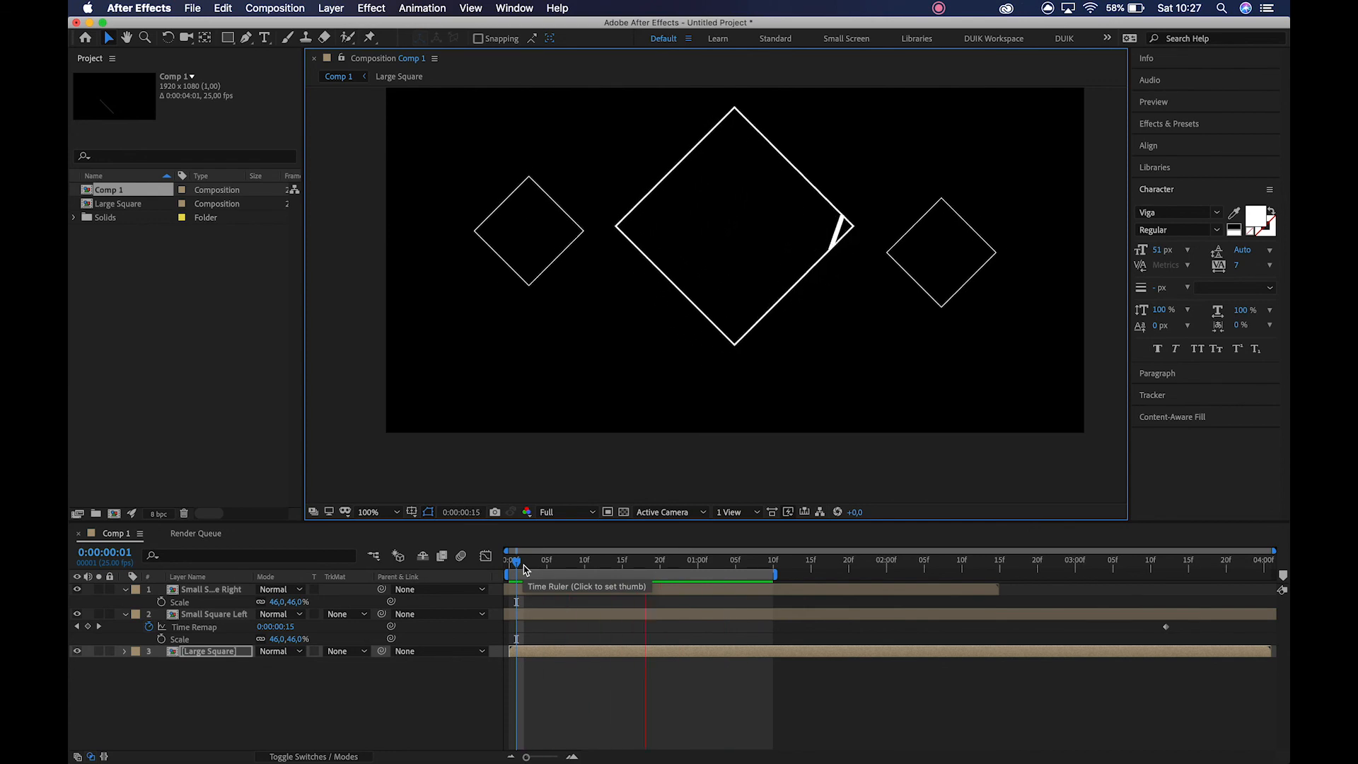
key("space")
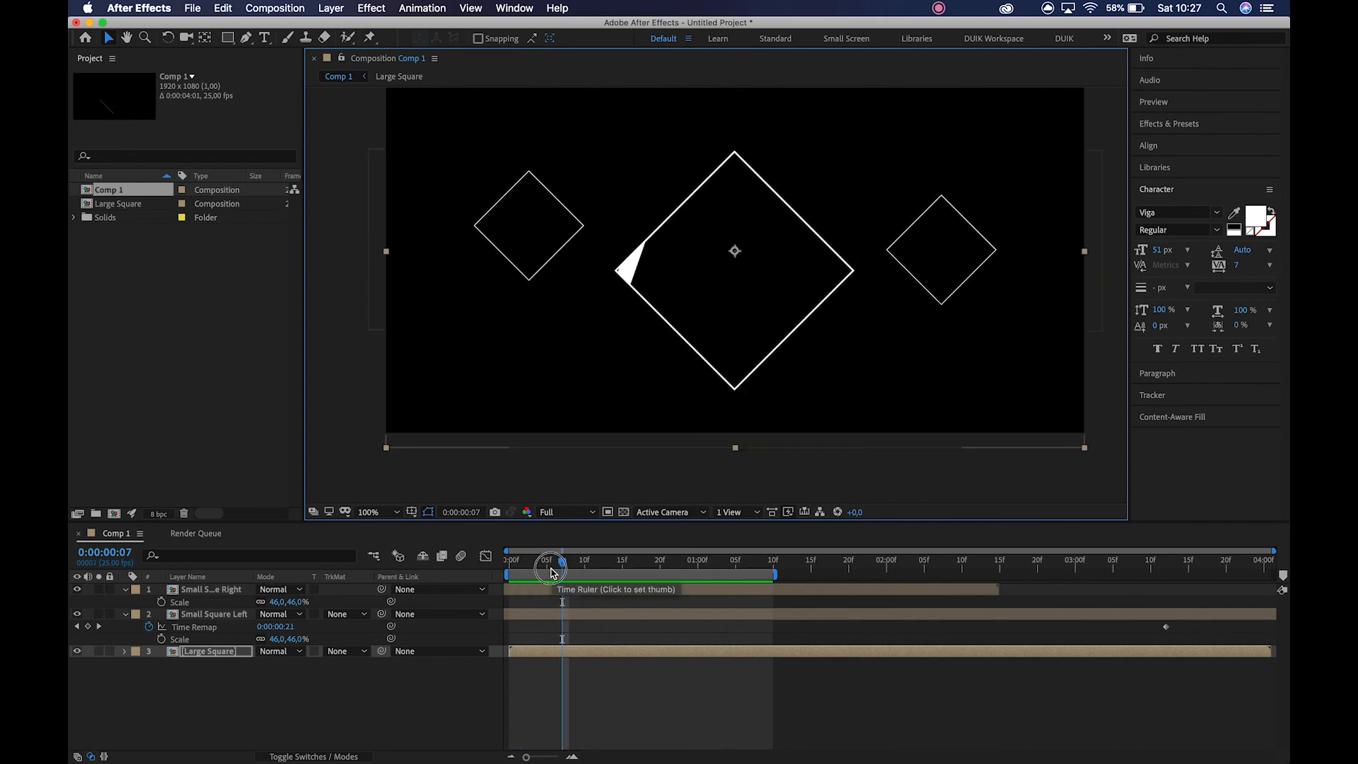
left_click(508, 587)
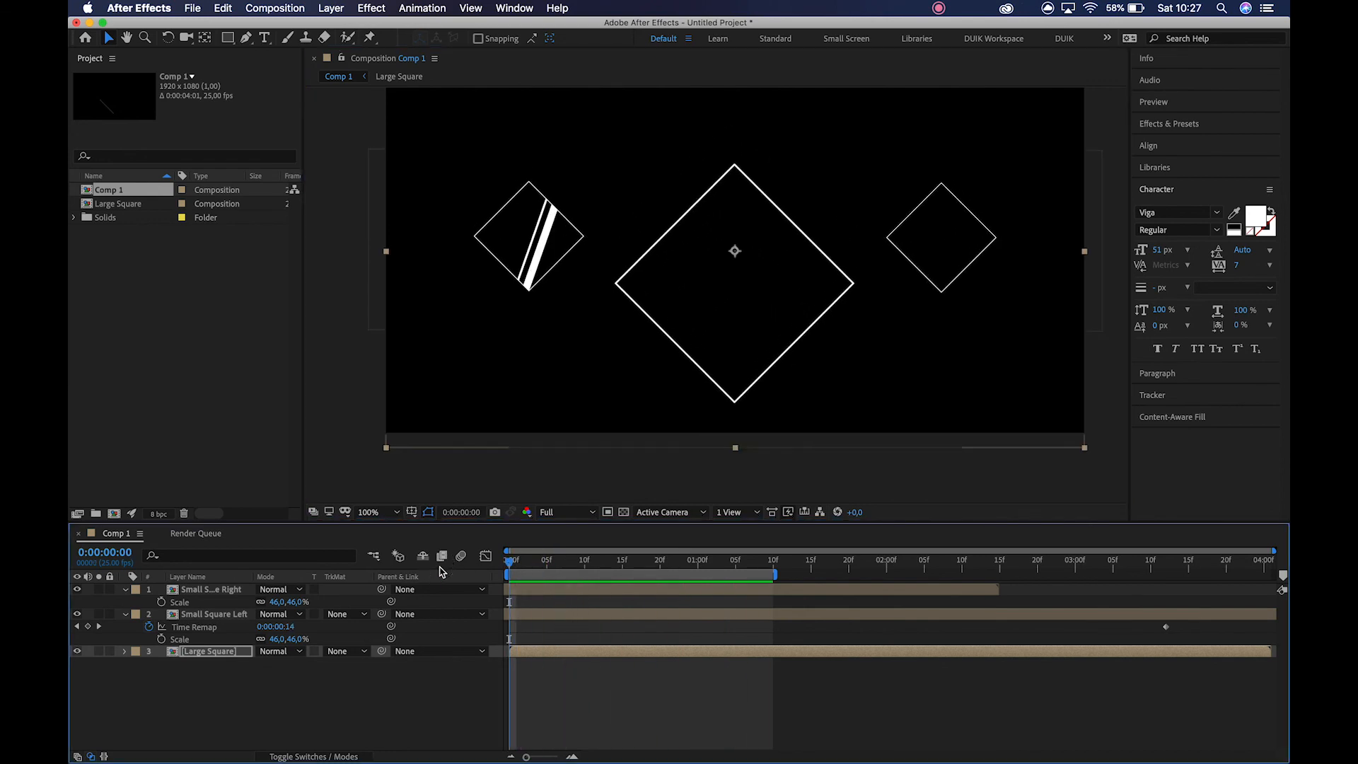